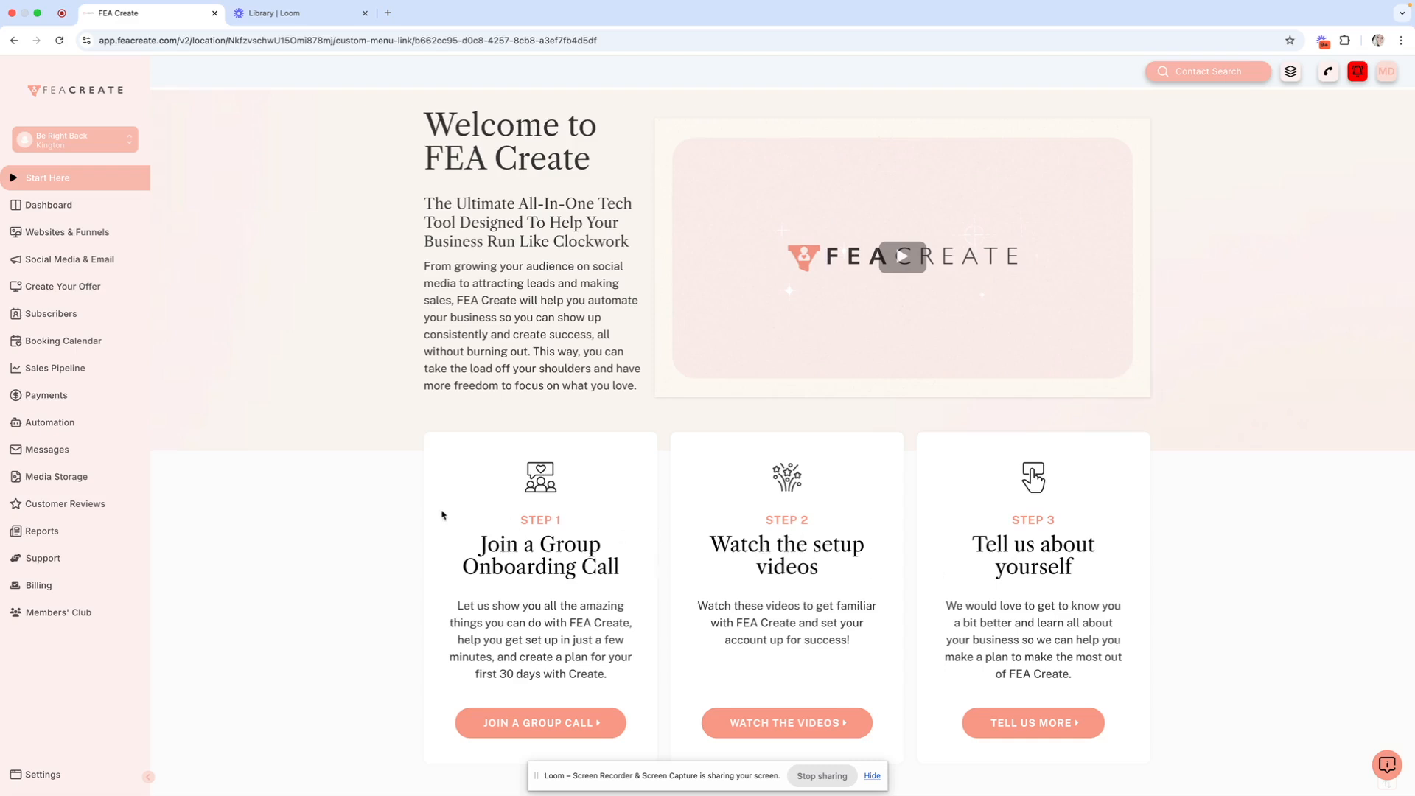
Step: Look over the account dashboard, and open the Creative Tech Solutions site from the websites list
left_click(87, 216)
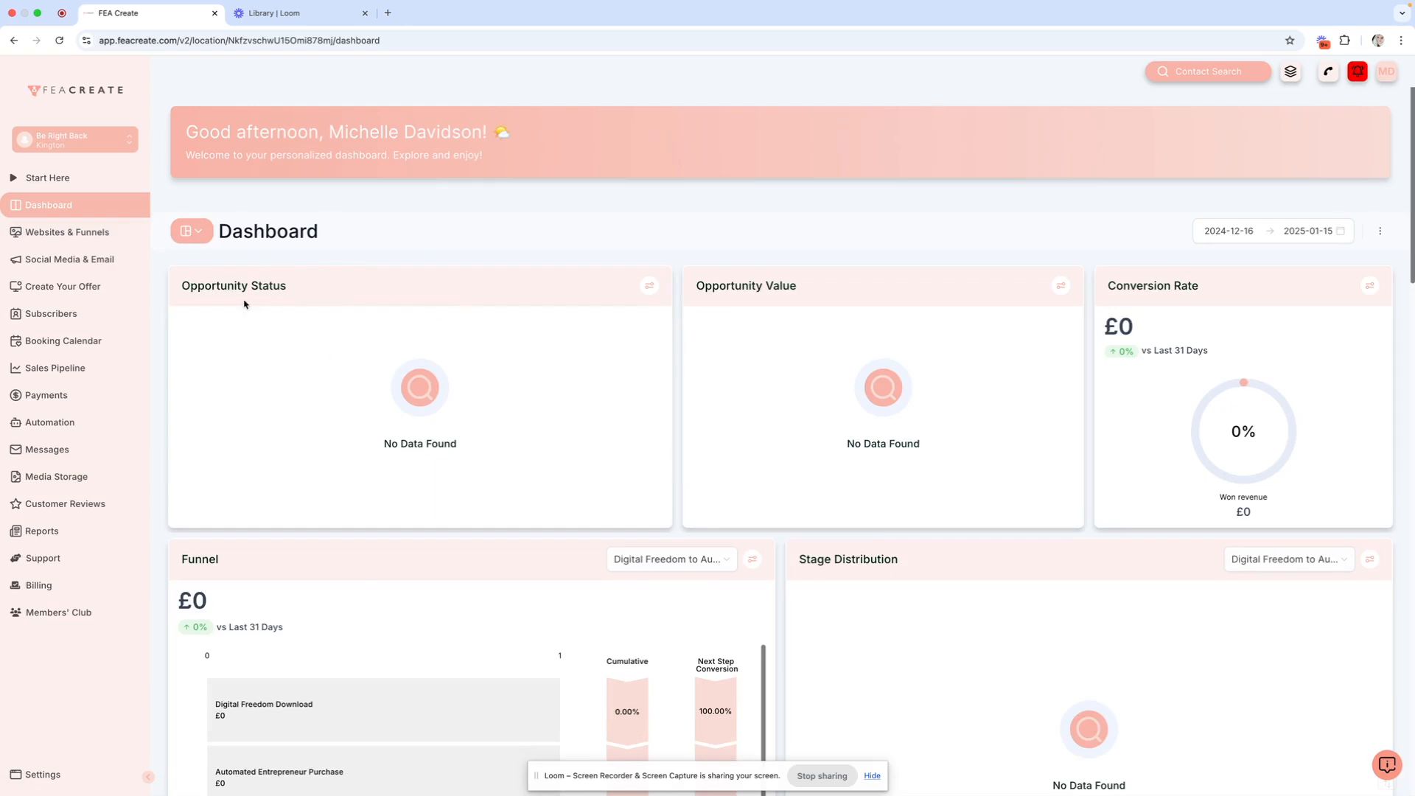
scroll(244, 318, "down", 1)
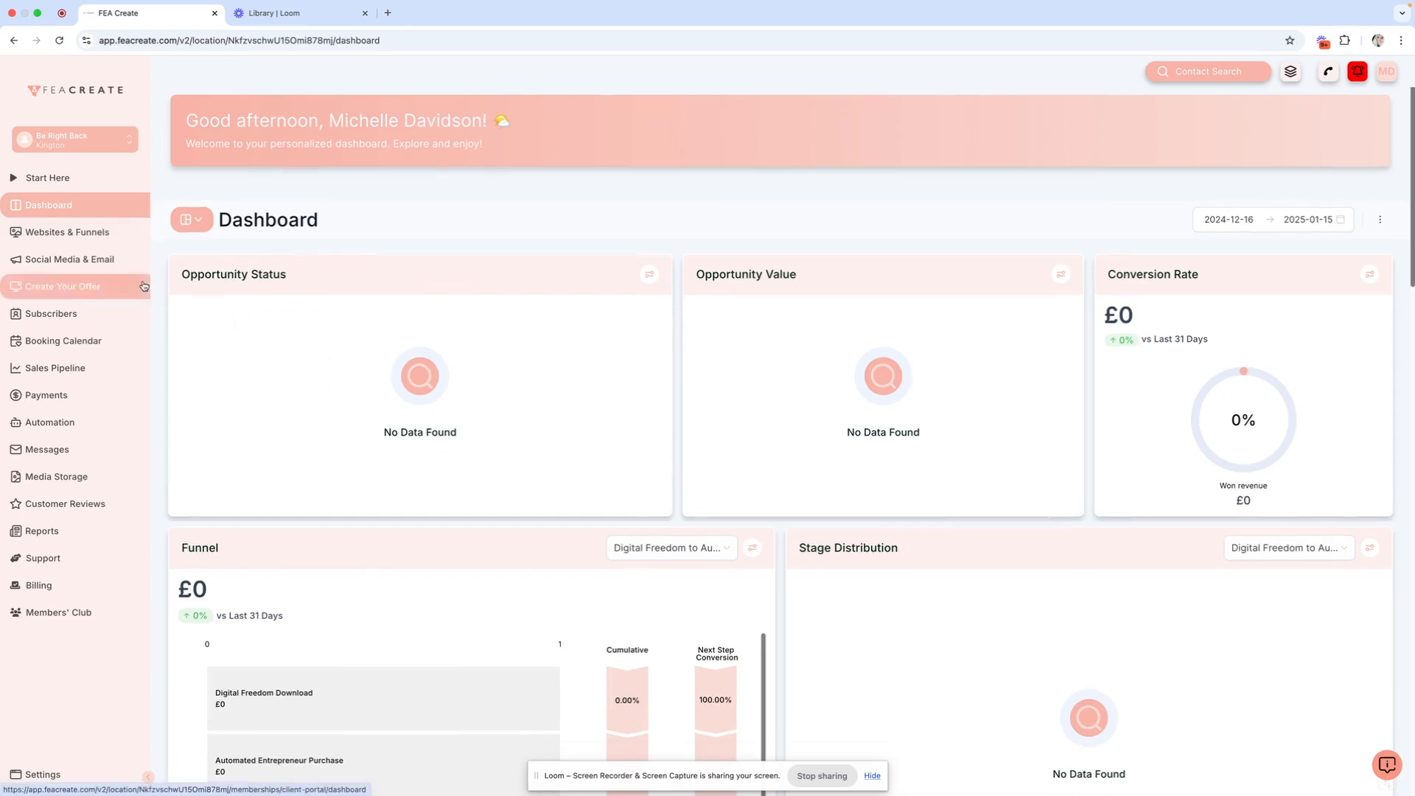
left_click(57, 233)
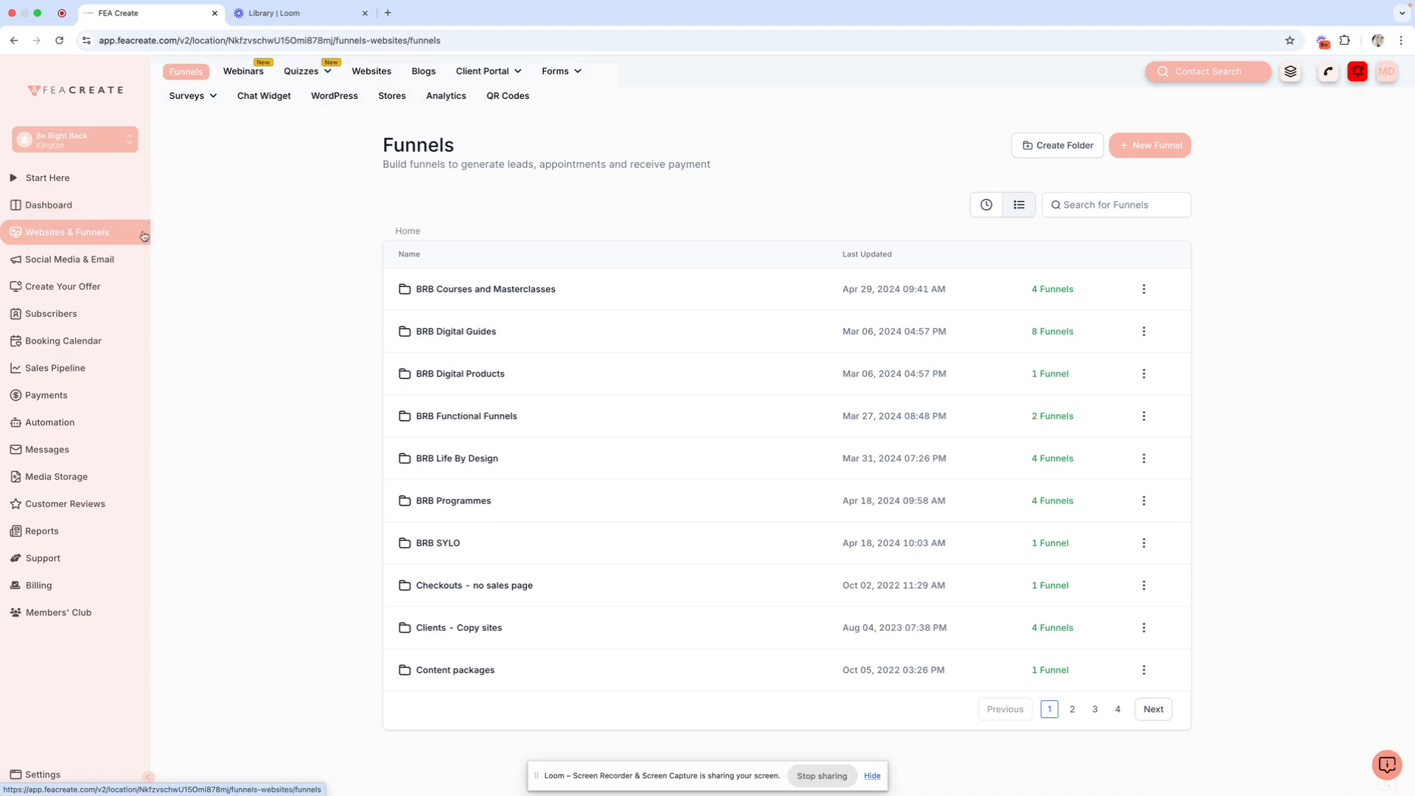
left_click(370, 72)
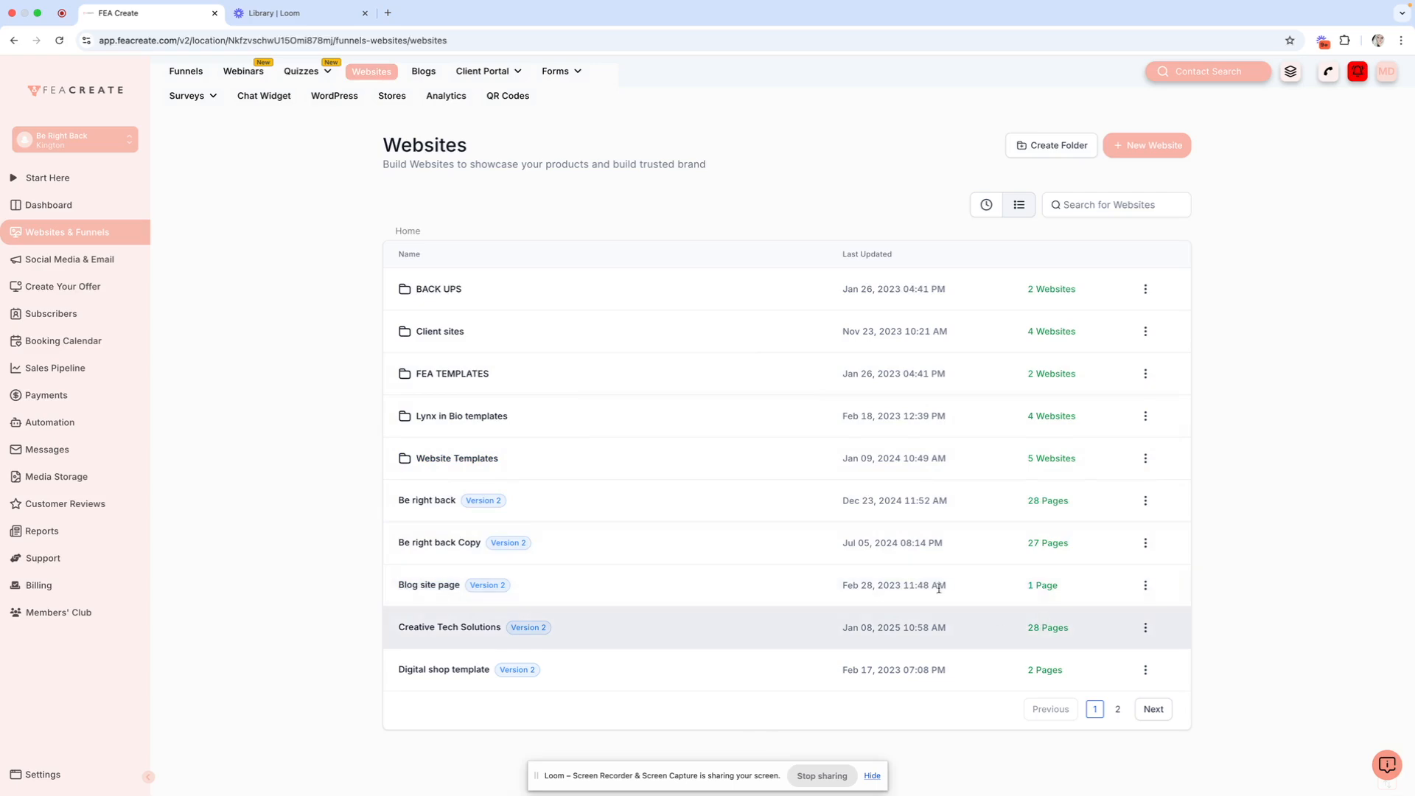
left_click(461, 631)
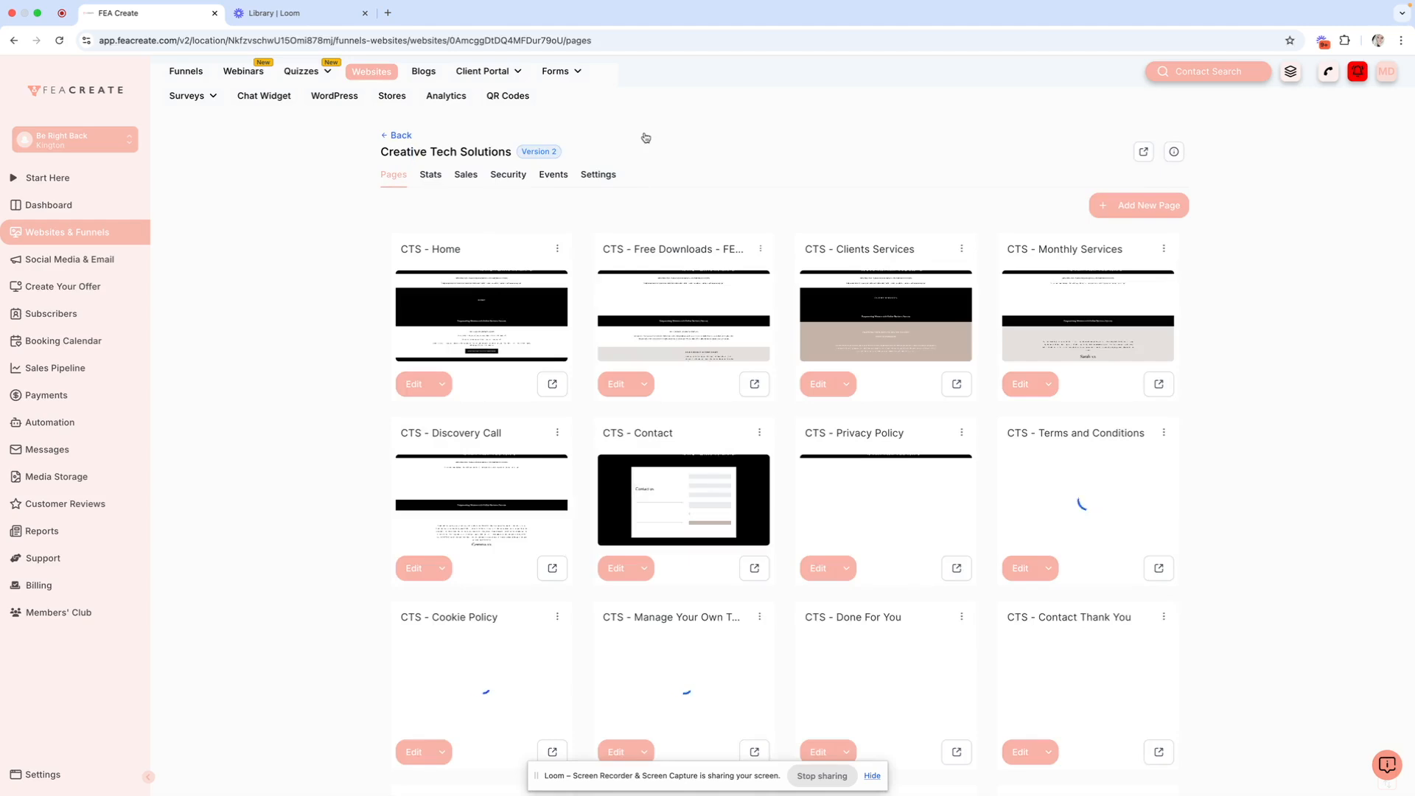
Step: Return to the websites list, reopen Creative Tech Solutions and look through all of its pages
left_click(398, 135)
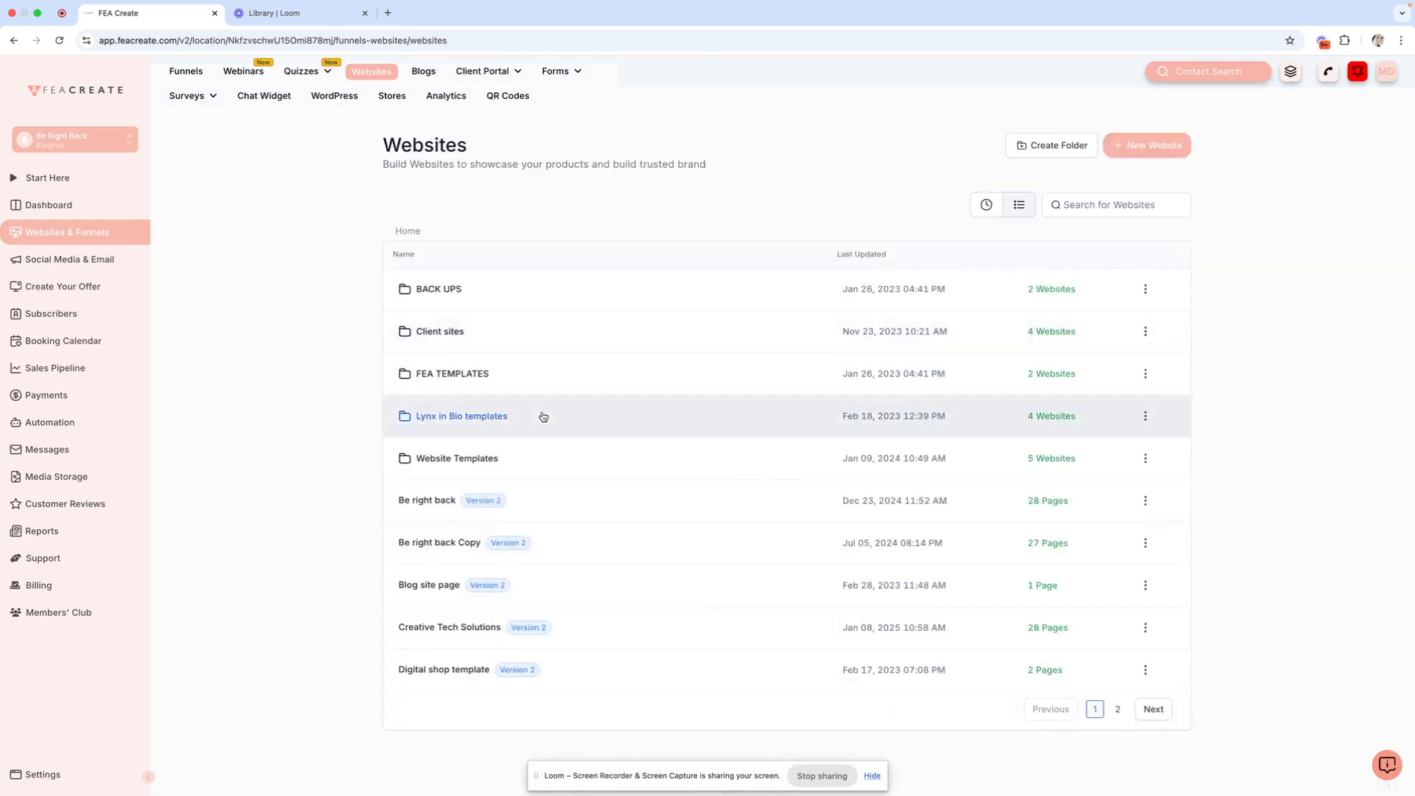
left_click(439, 501)
scroll(566, 425, "down", 7)
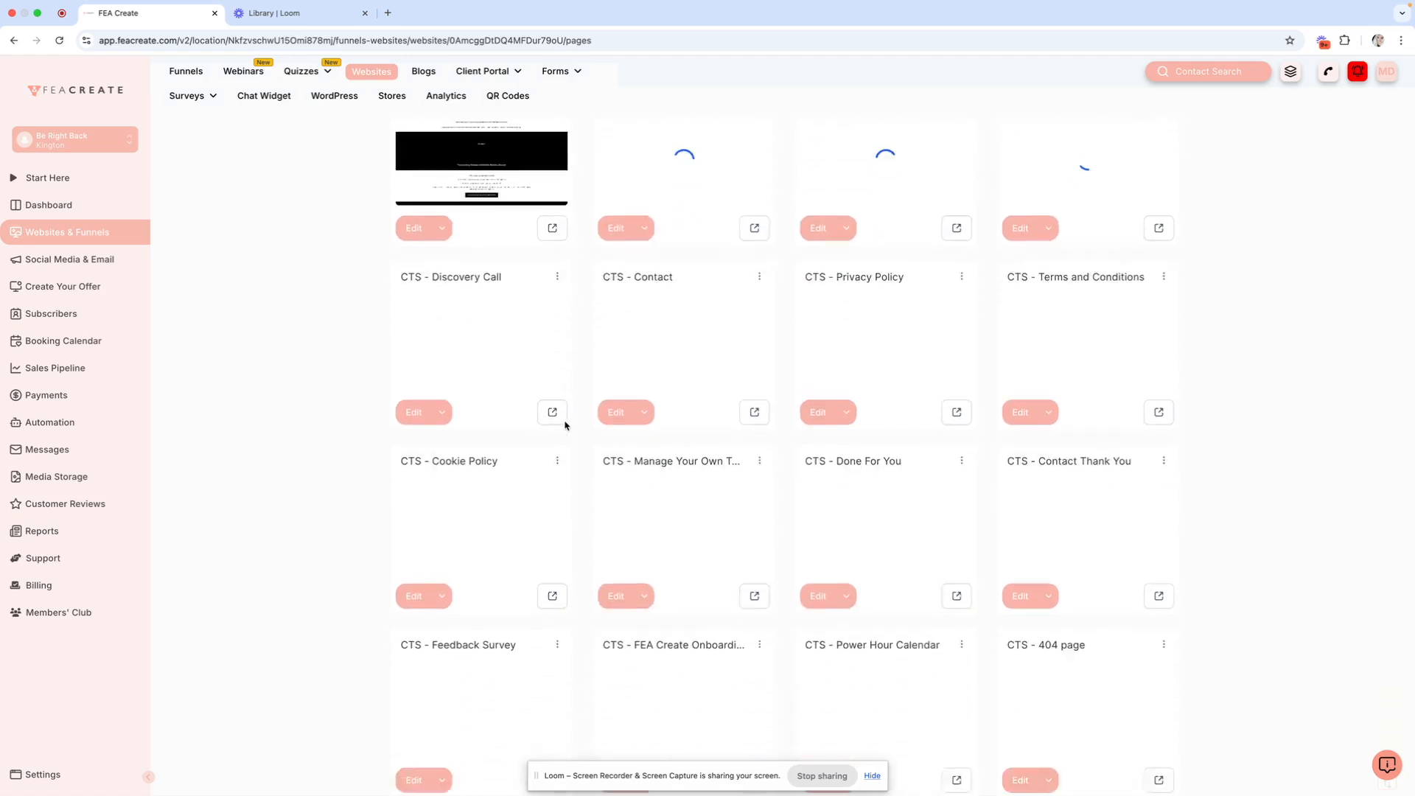
scroll(566, 425, "down", 4)
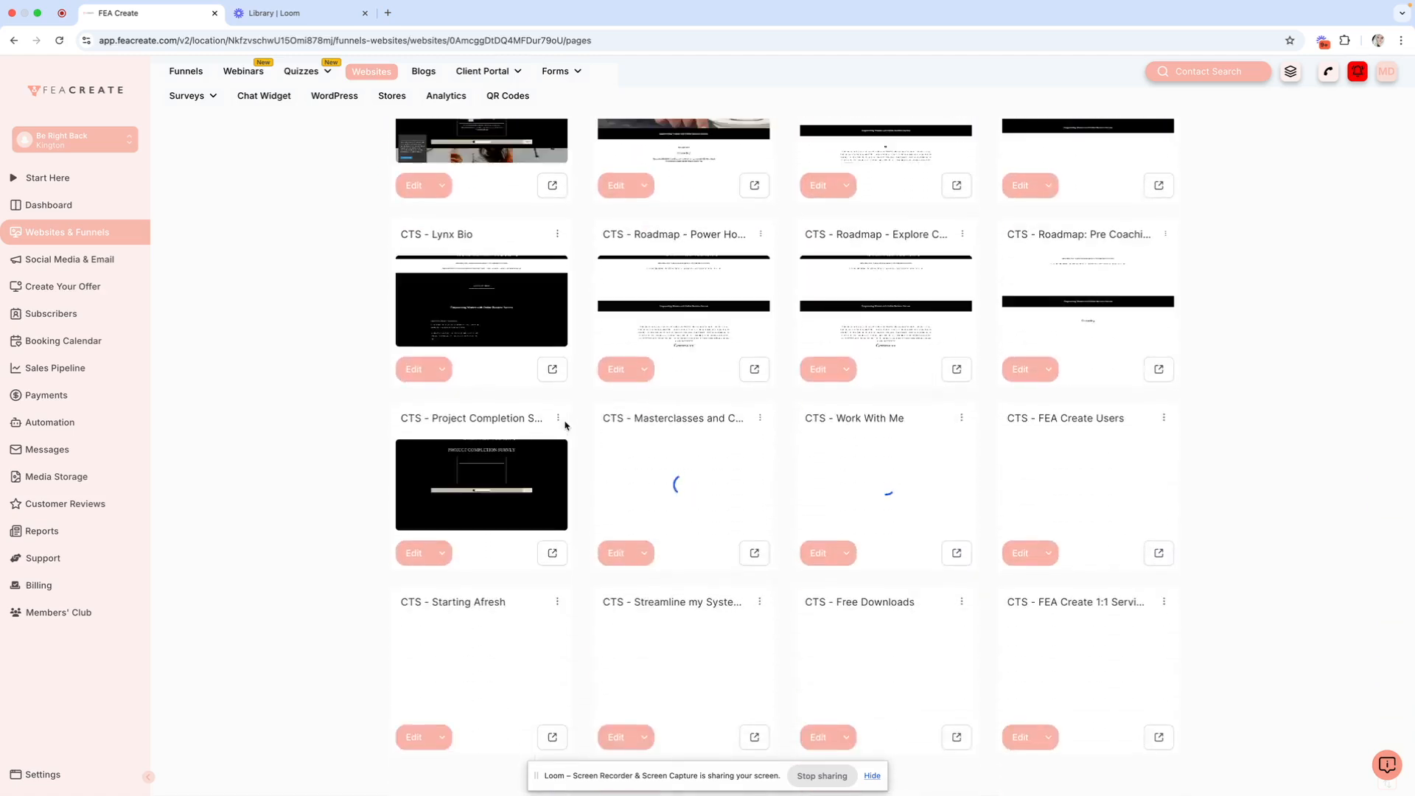
scroll(565, 426, "up", 2)
scroll(566, 426, "up", 9)
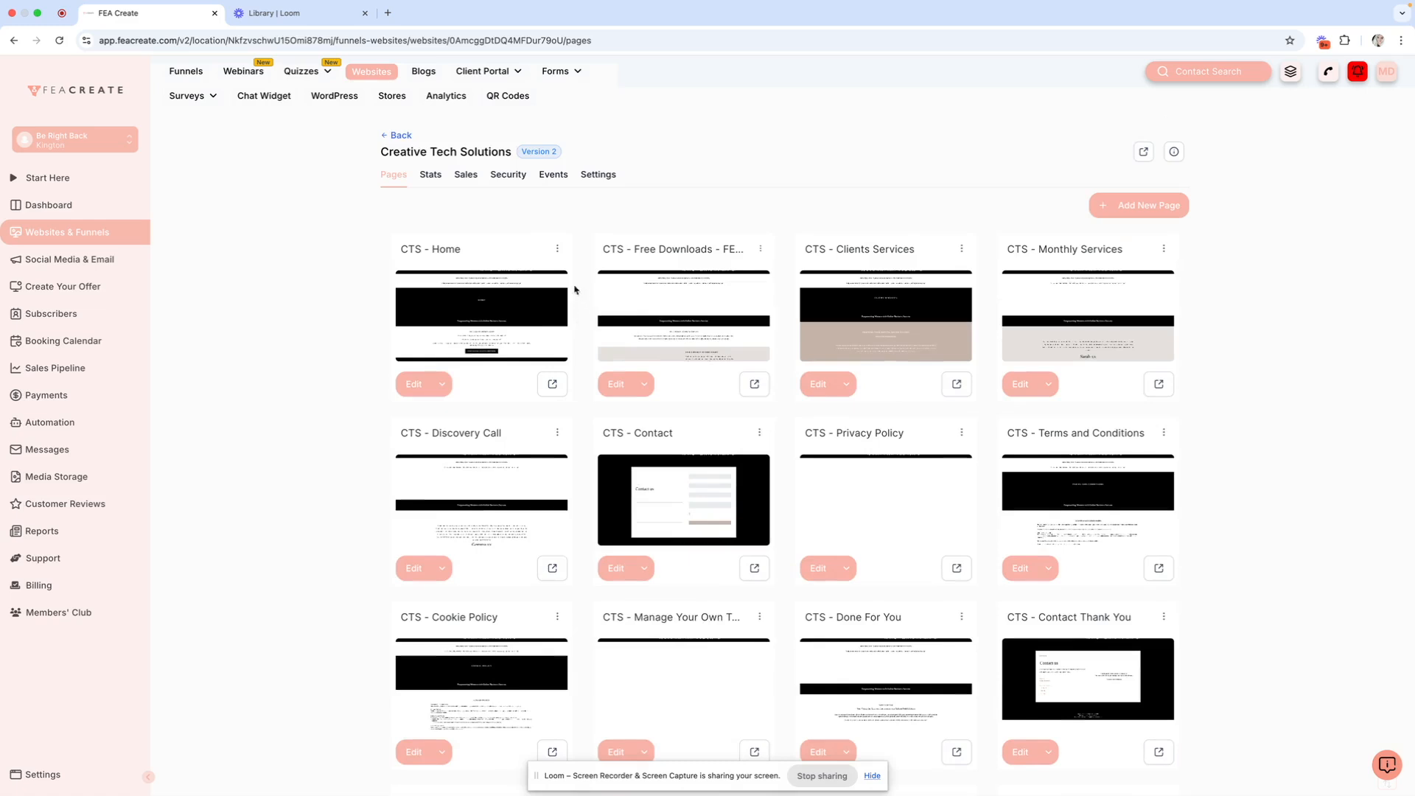
Step: Check the options available for the CTS - Home page and return to the websites list
left_click(557, 250)
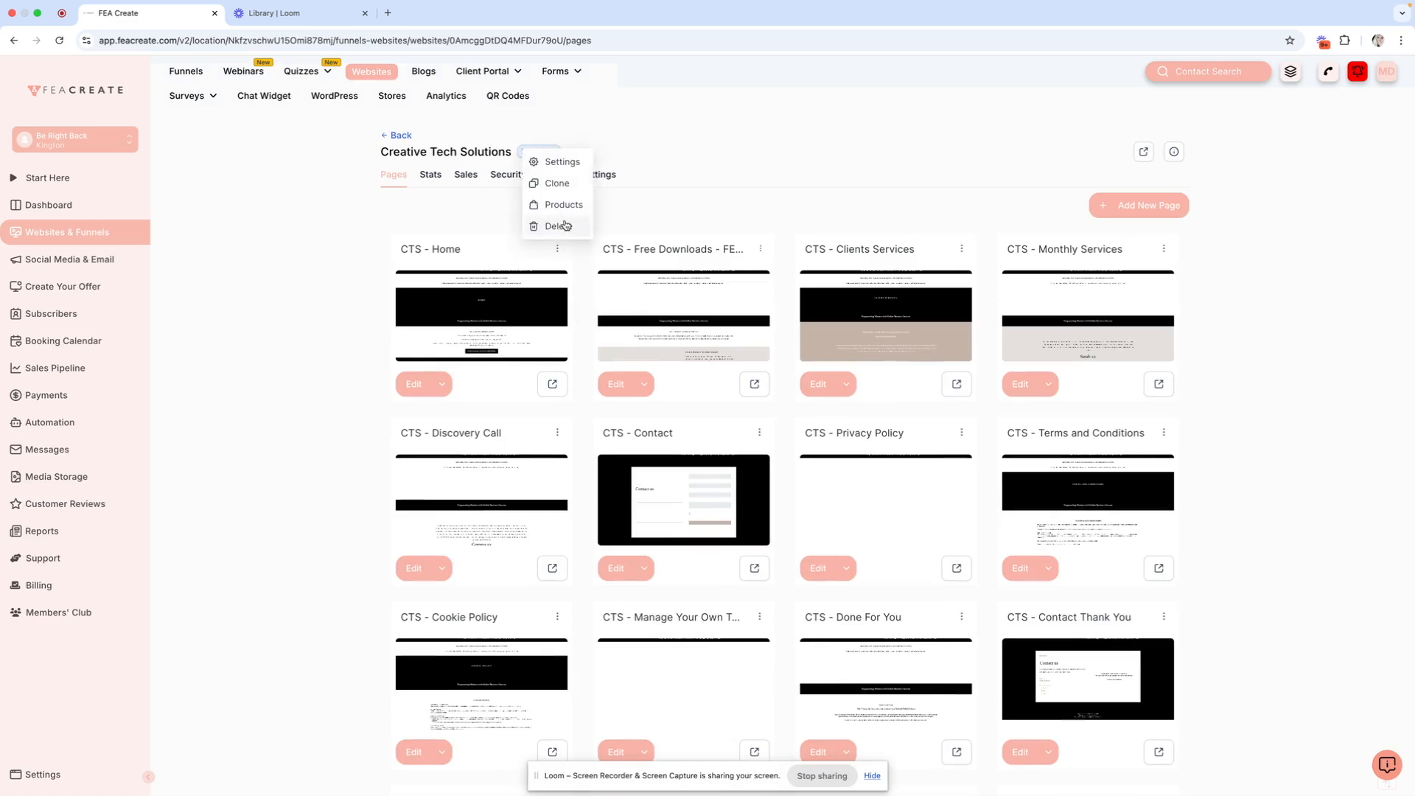
left_click(413, 205)
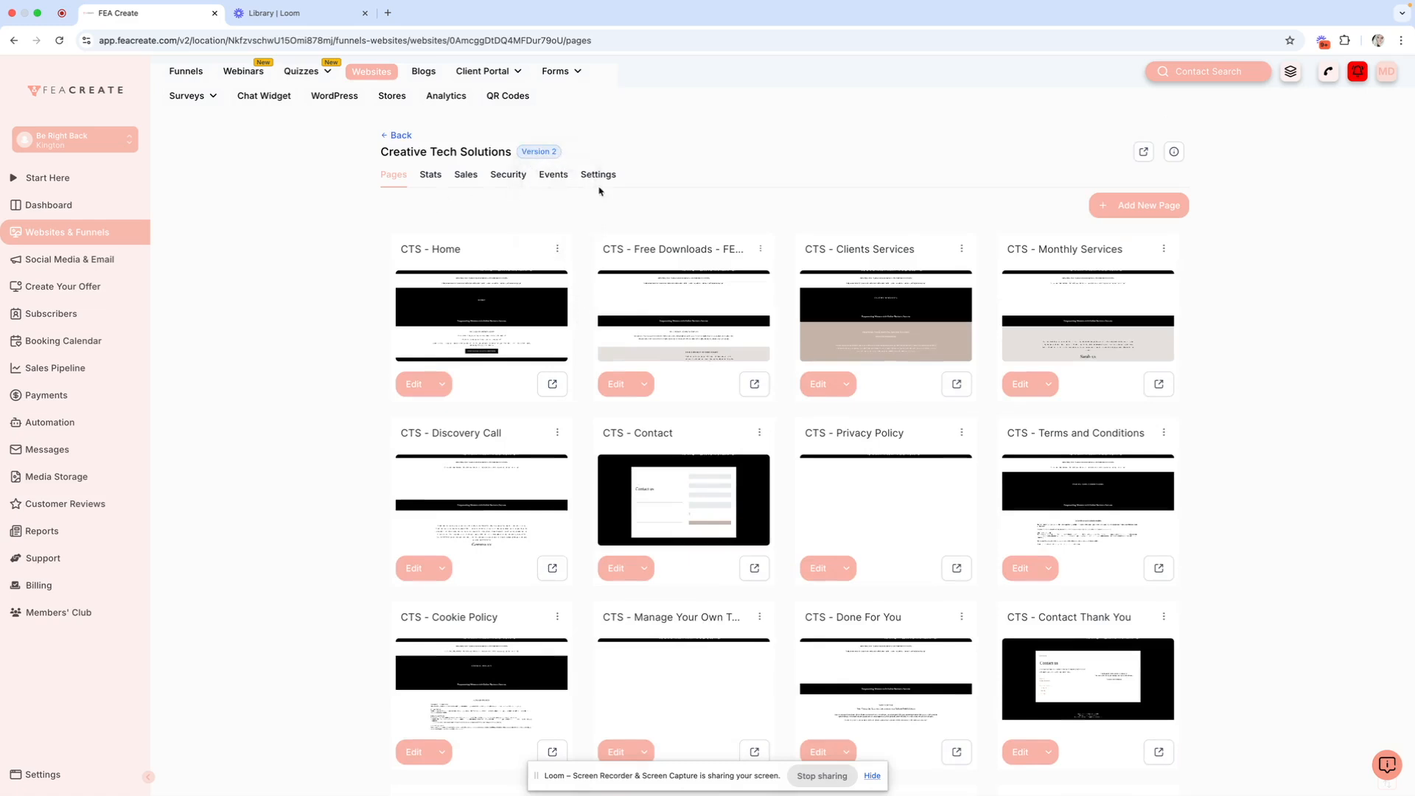
left_click(398, 137)
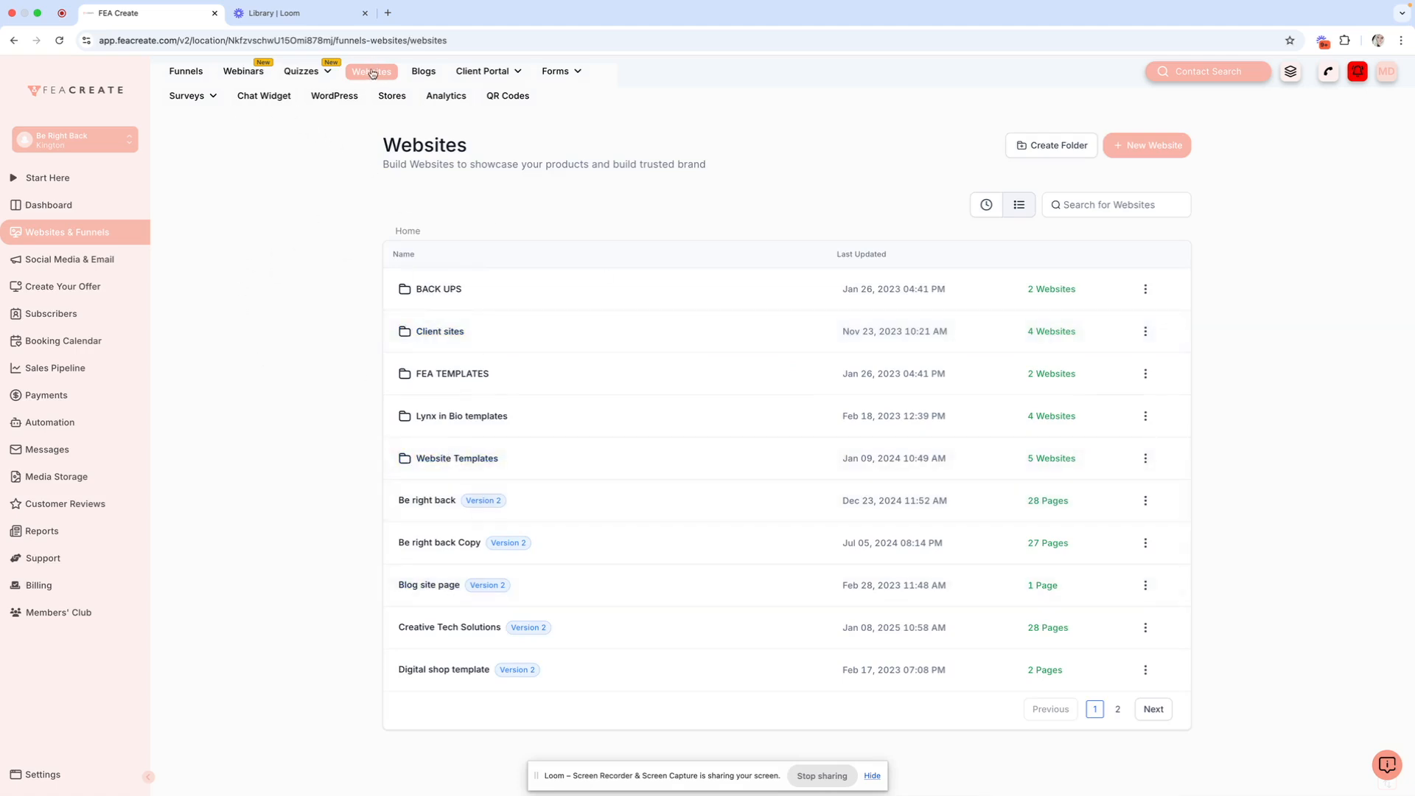
Step: Open the Rinse and Repeat funnel from the BRB Courses and Masterclasses funnel folder
left_click(186, 72)
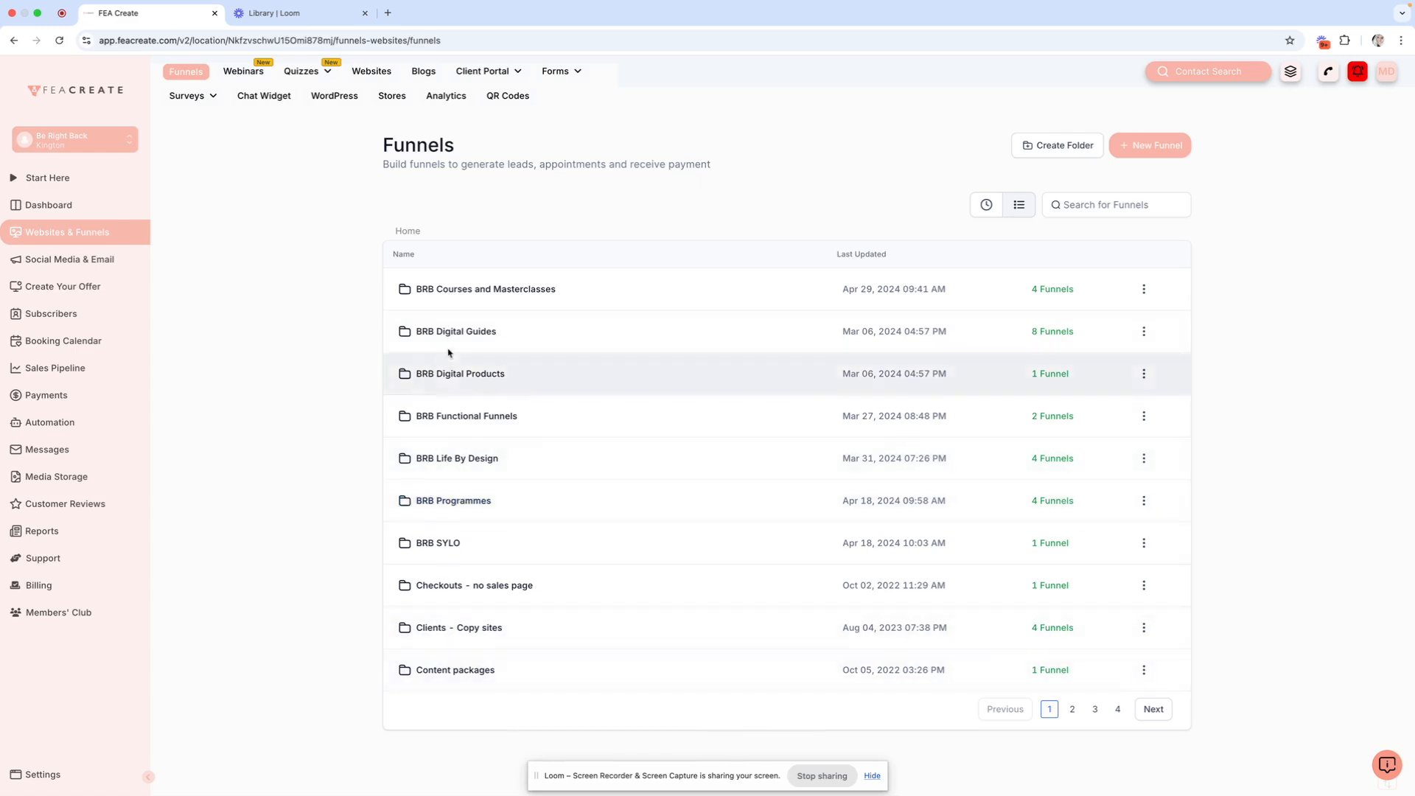
left_click(449, 293)
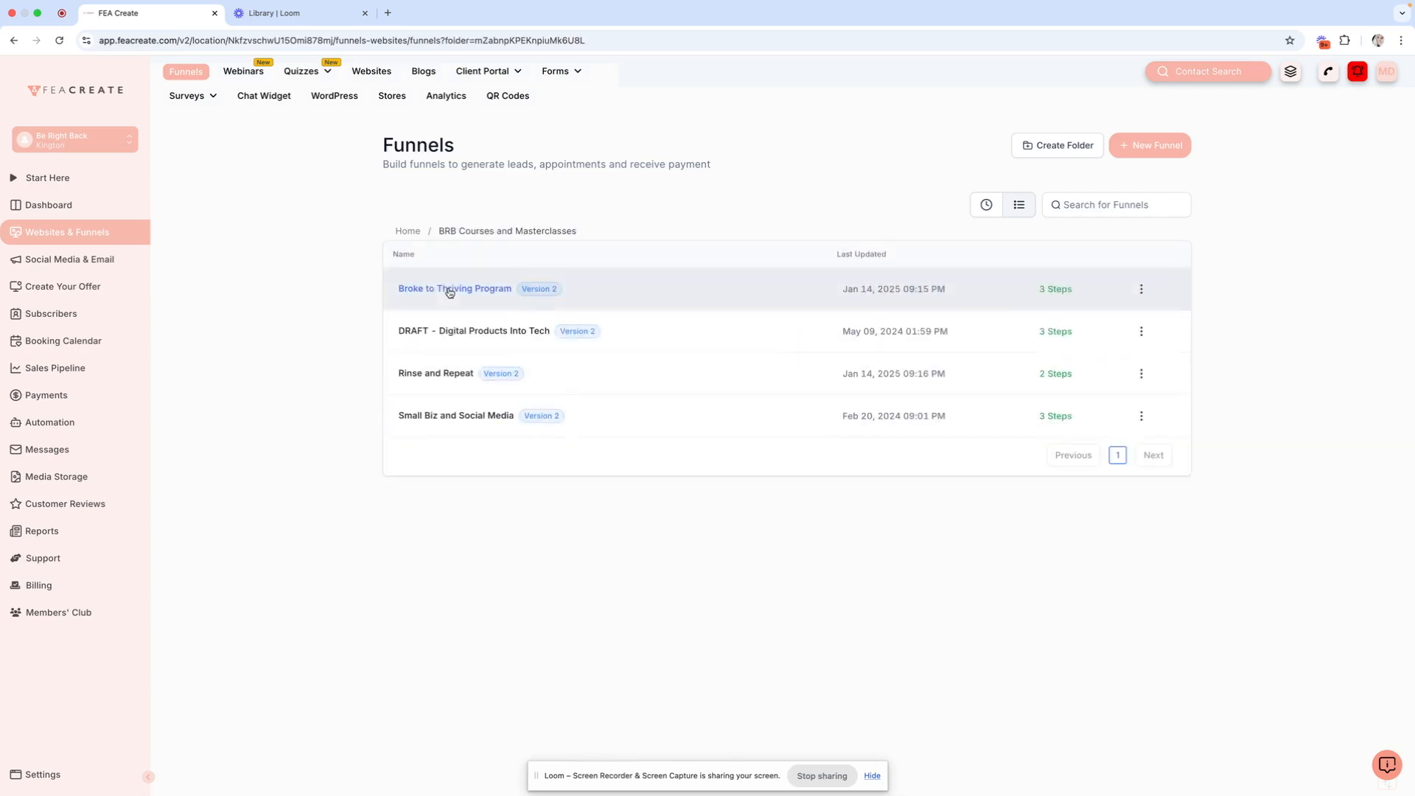
left_click(441, 374)
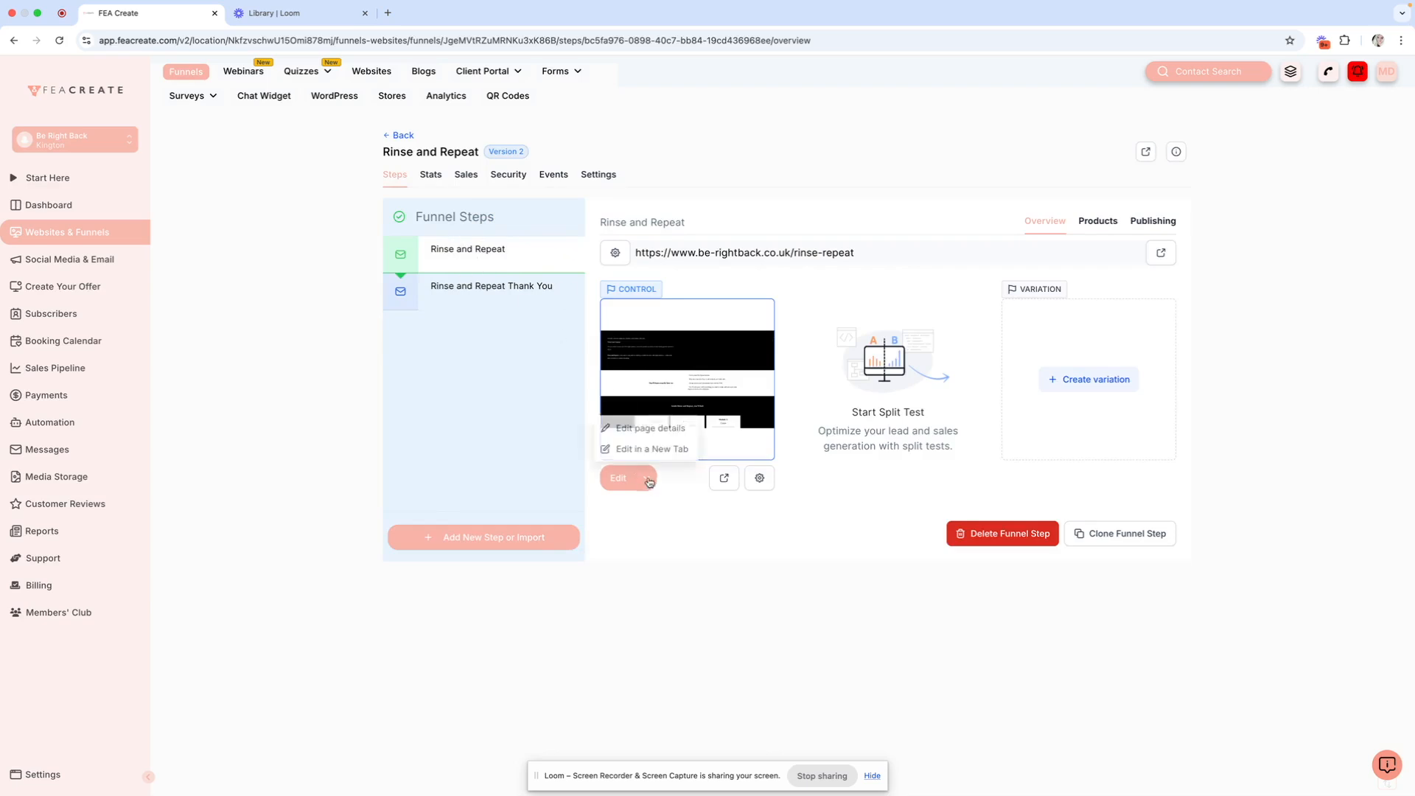
Step: Preview the live Rinse and Repeat sales page and read through it down to the order form
left_click(723, 478)
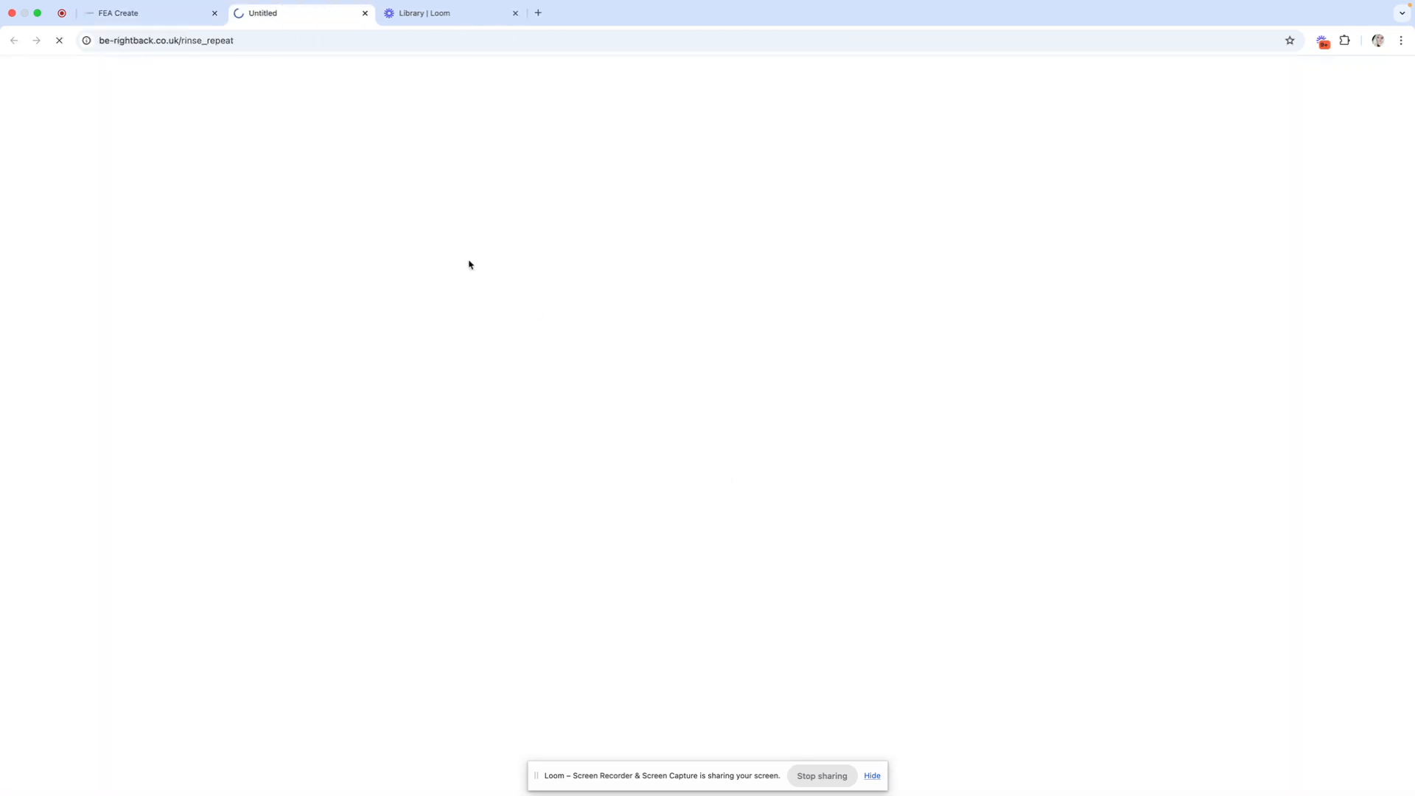
scroll(569, 440, "down", 1)
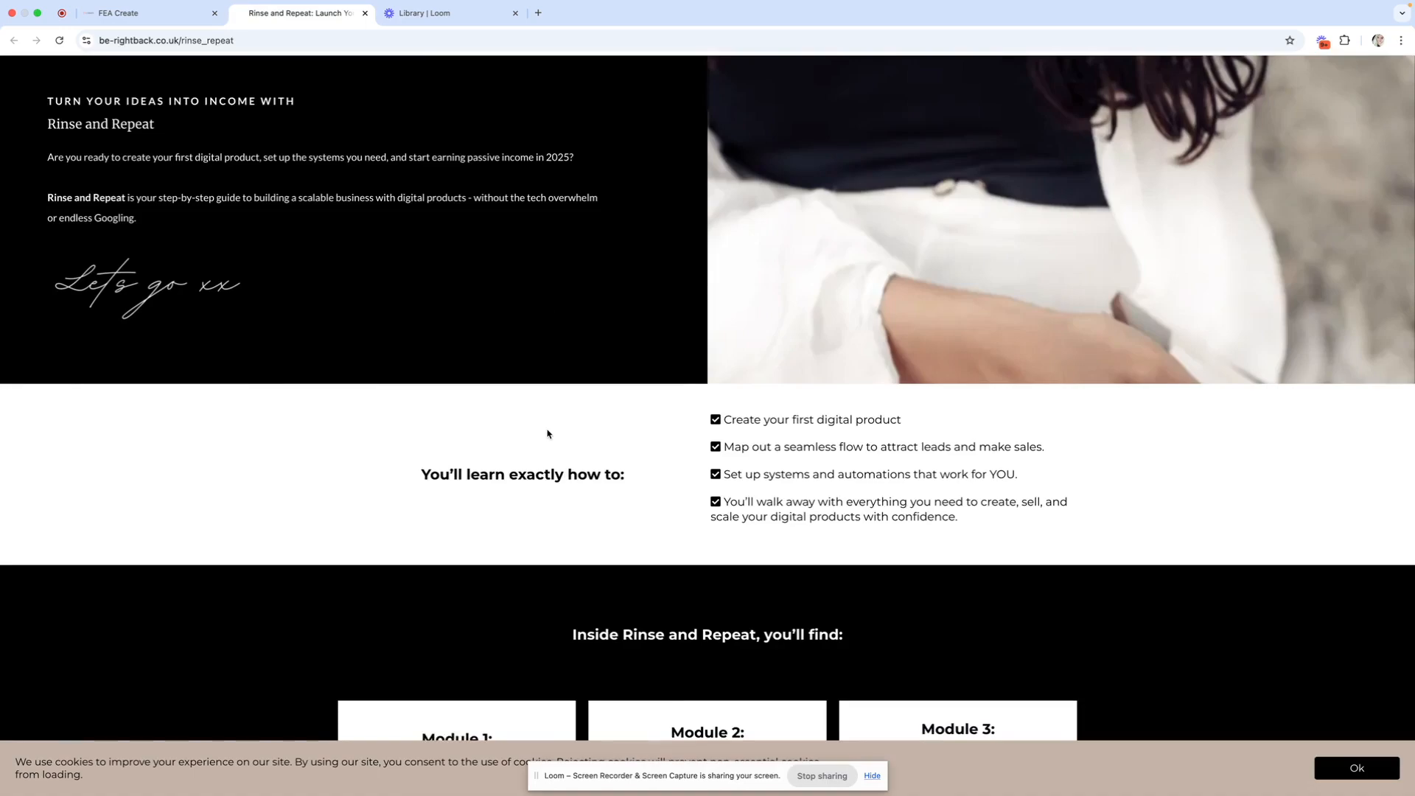
scroll(548, 433, "down", 10)
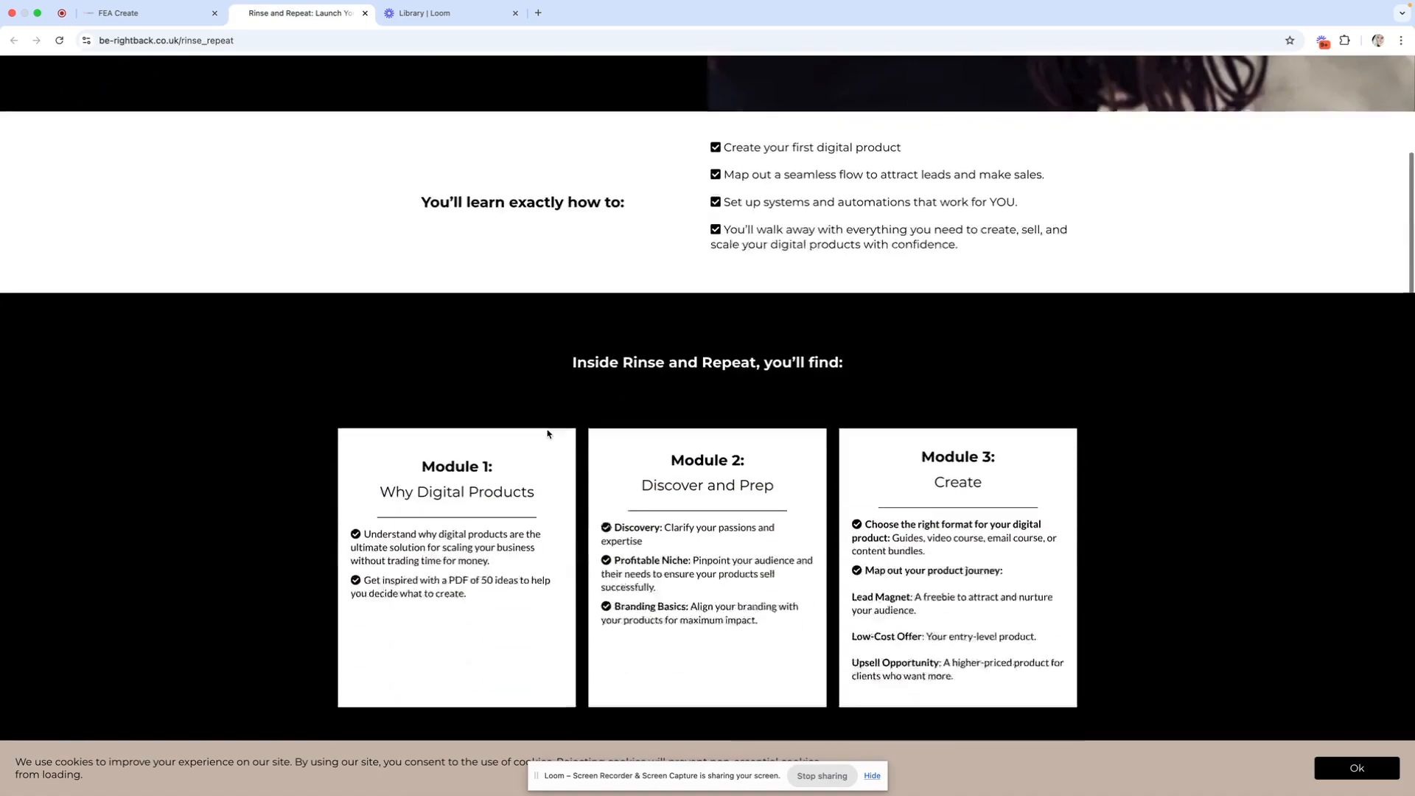
scroll(548, 430, "down", 4)
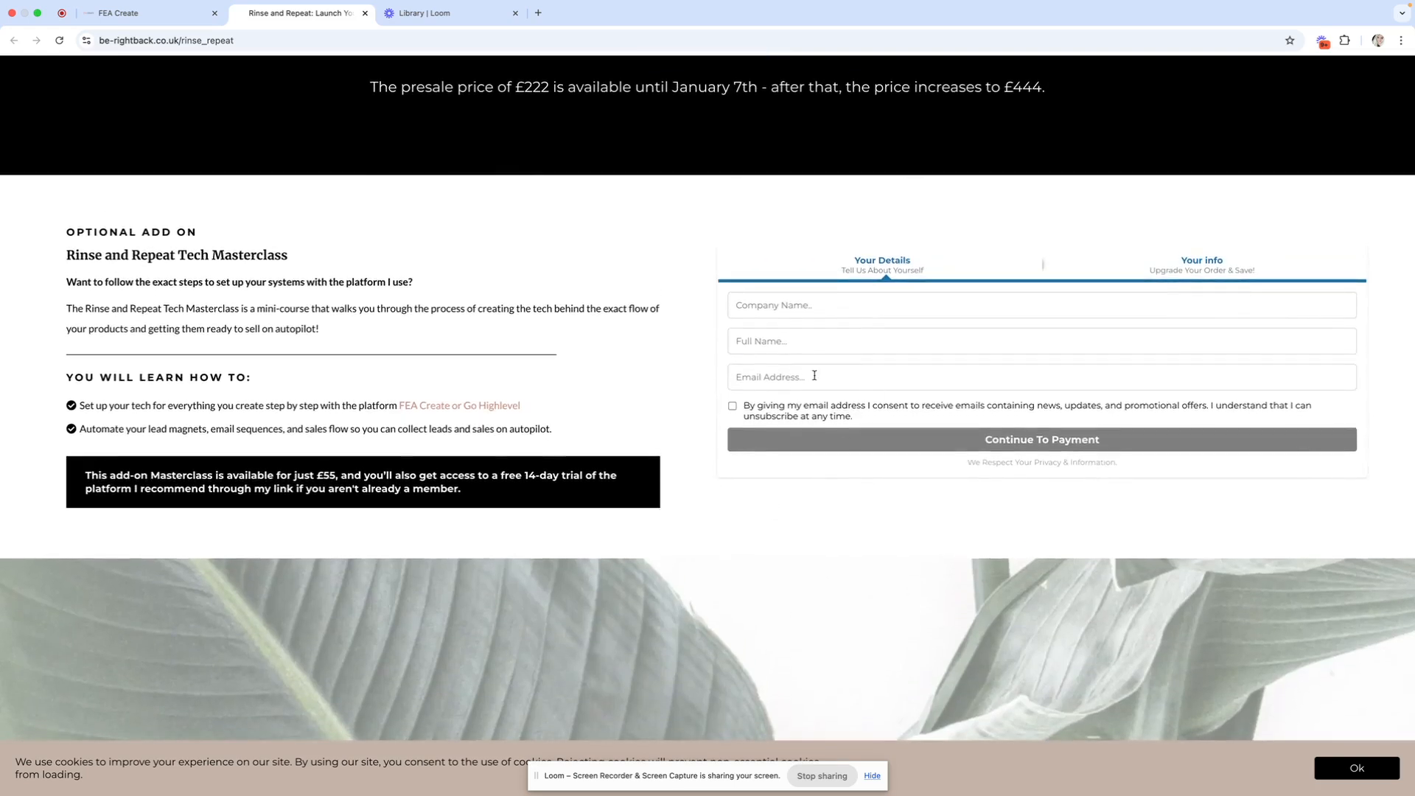
Step: Return to the BRB Courses and Masterclasses folder in FEA Create and open the Broke to Thriving Program funnel
key("ctrl+shift+Tab")
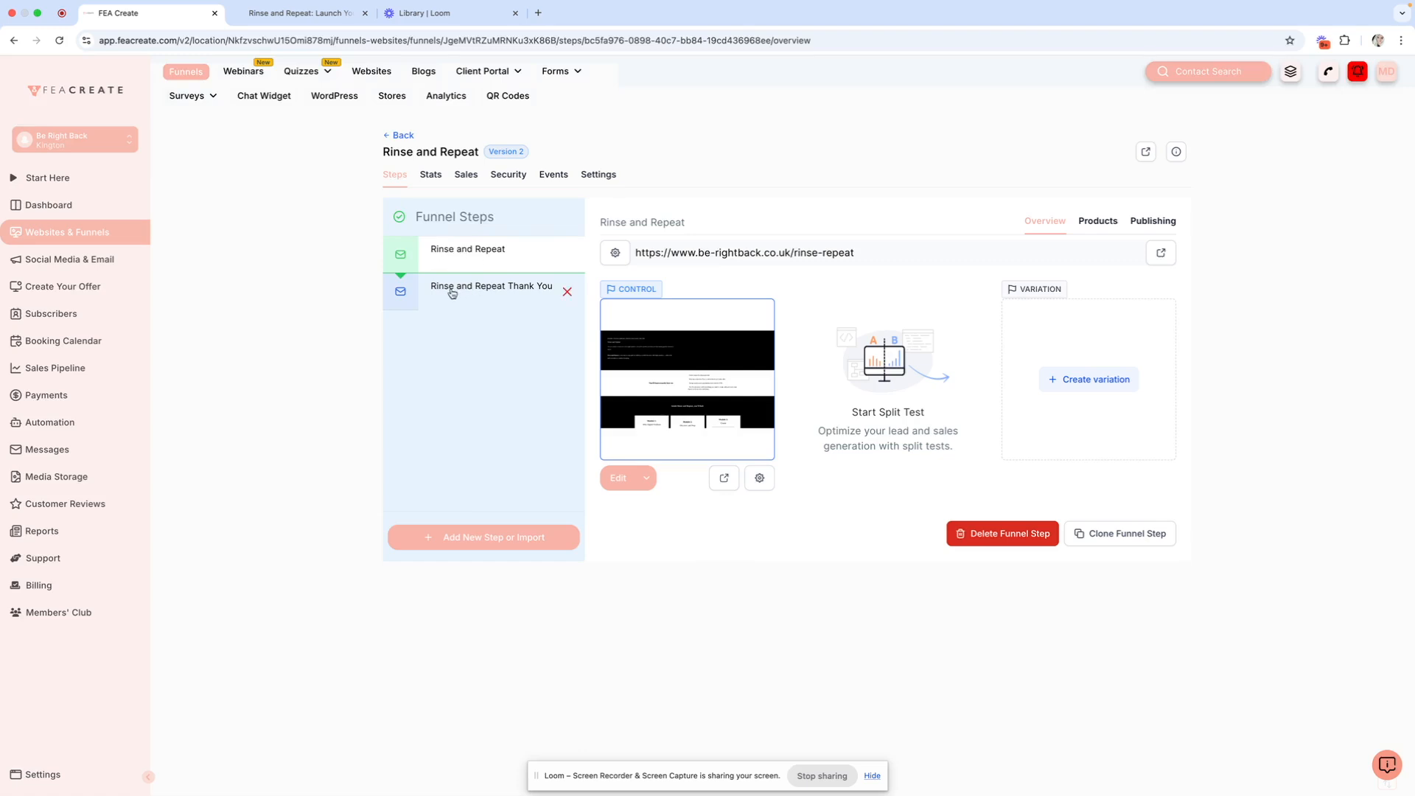
left_click(400, 135)
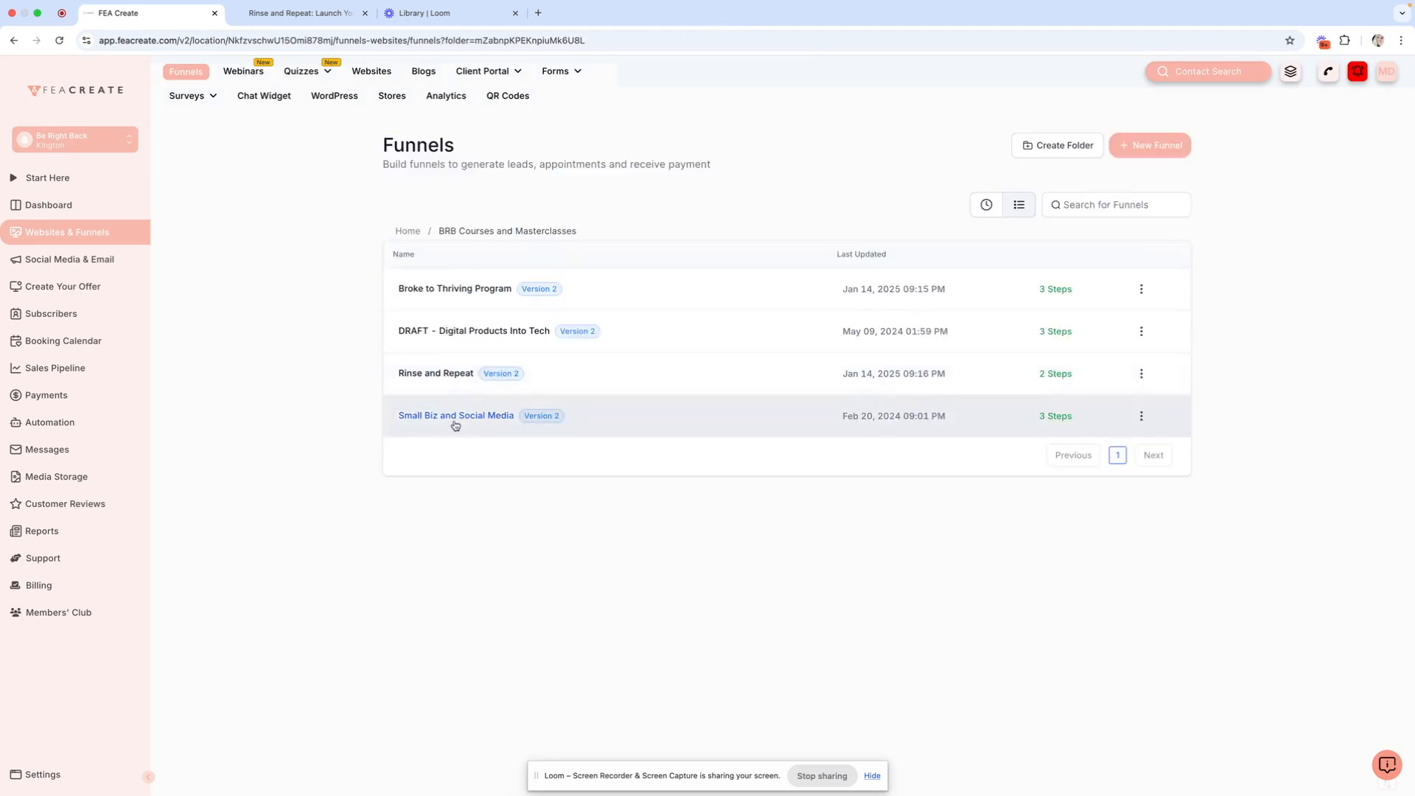
left_click(457, 291)
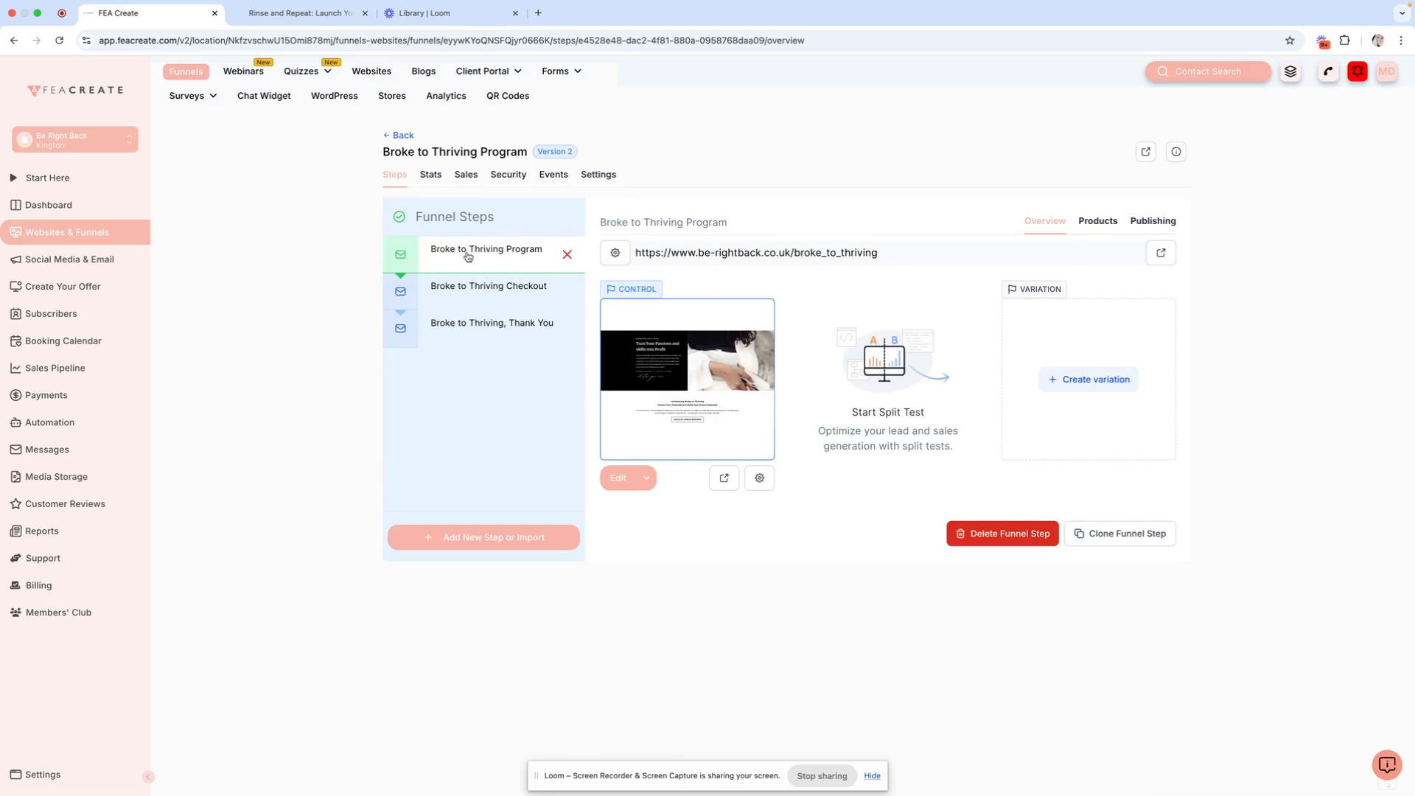
Step: View the live Broke to Thriving sales page through to the investment section and follow it to the checkout page
left_click(1165, 253)
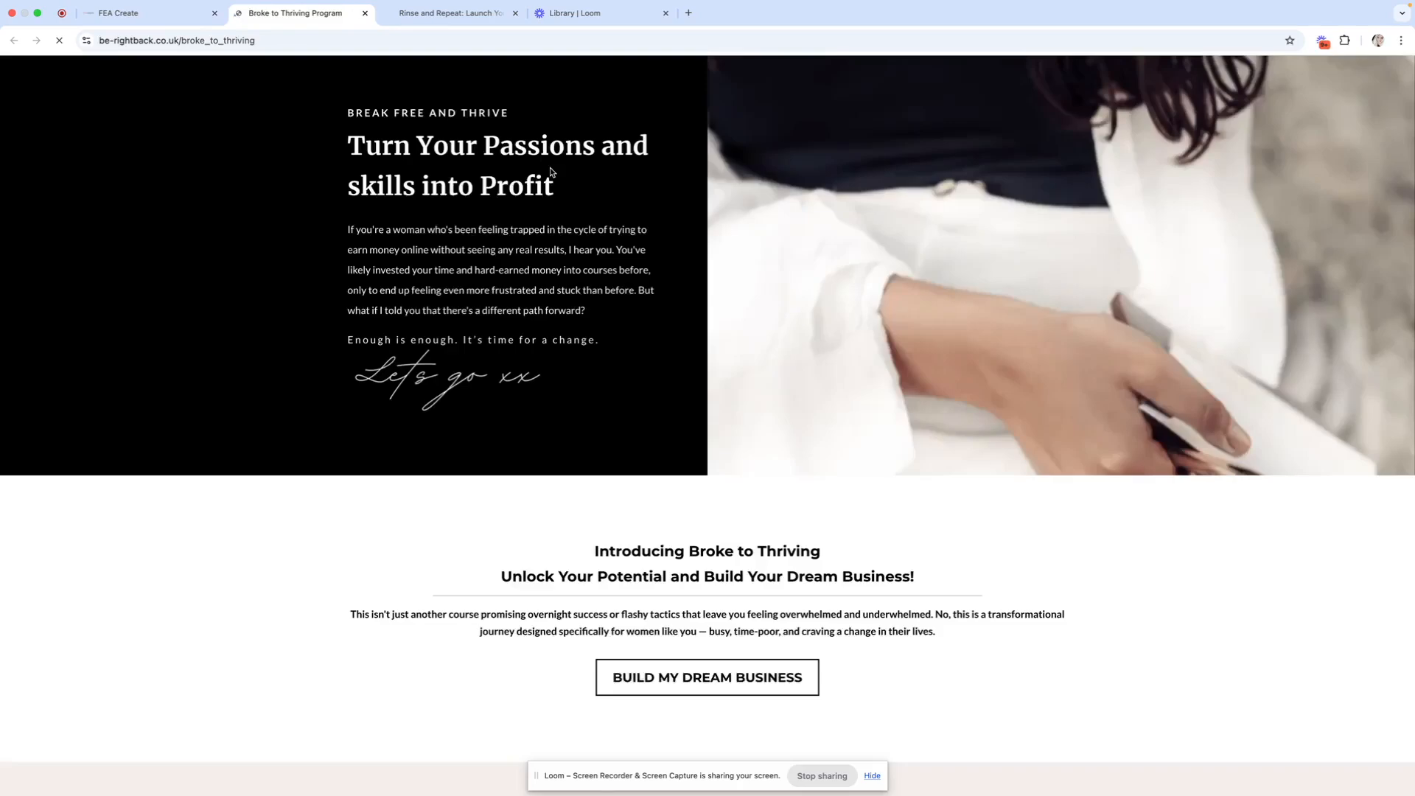
scroll(513, 294, "down", 5)
scroll(512, 294, "down", 15)
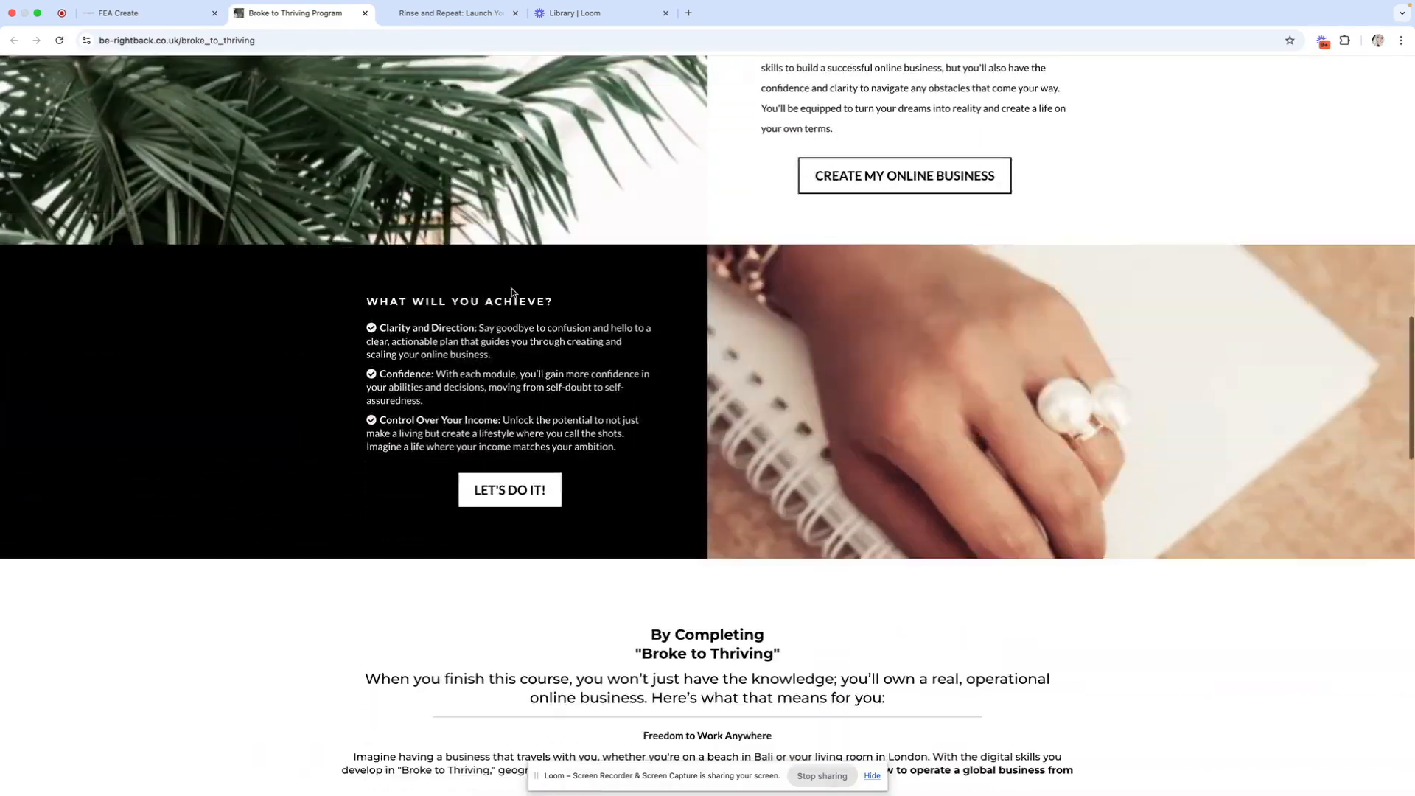
scroll(512, 294, "down", 15)
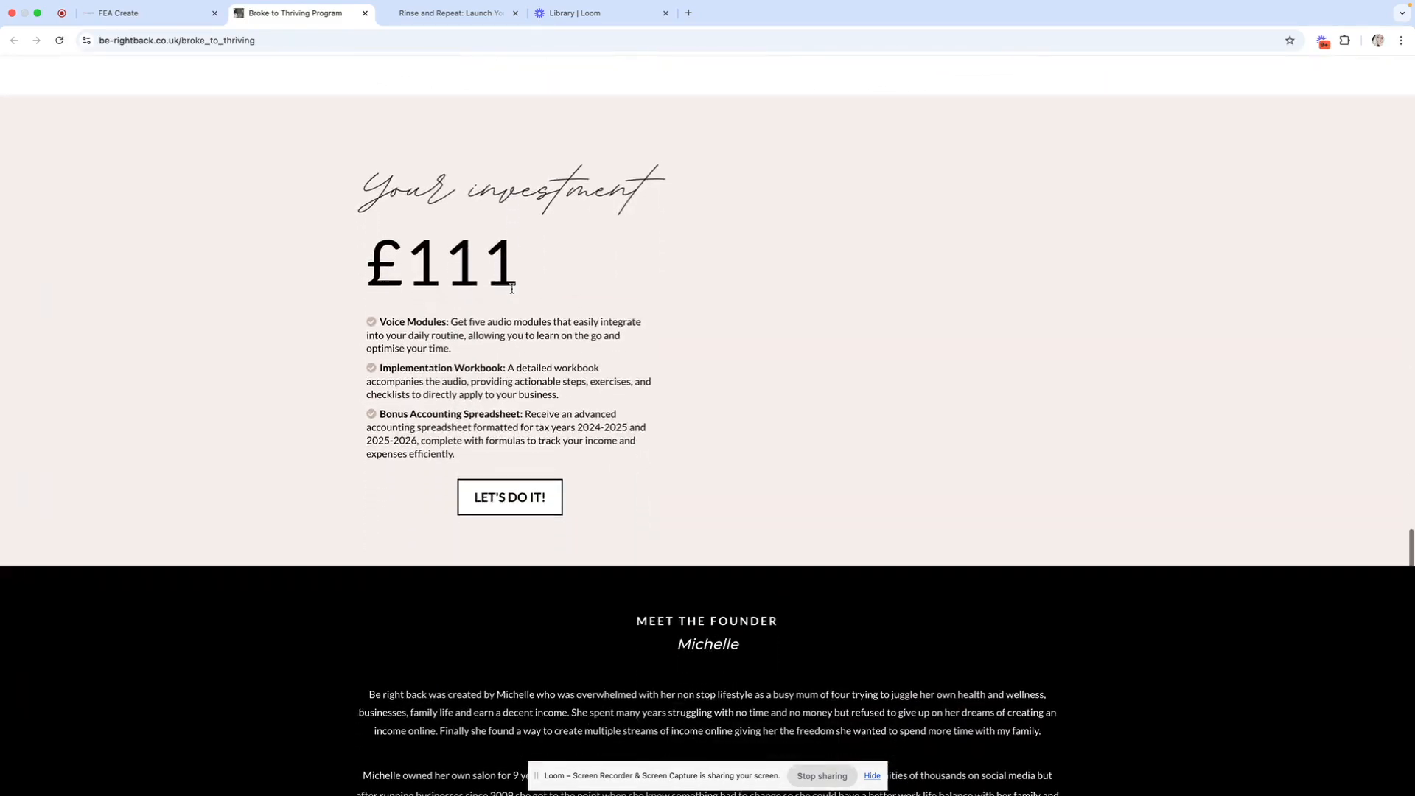
left_click(520, 506)
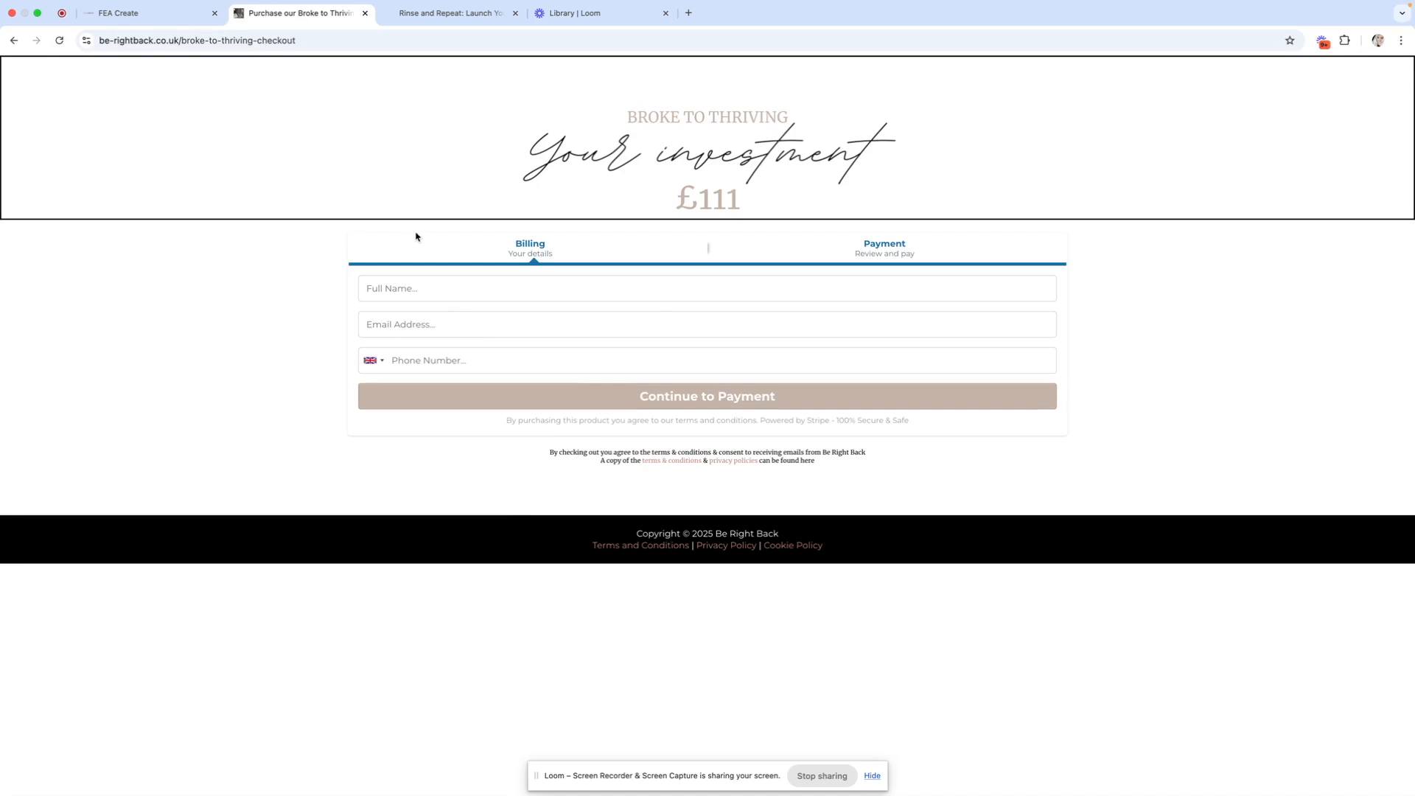
Step: Return to the funnel in FEA Create and view the live page of the Broke to Thriving, Thank You step
left_click(158, 15)
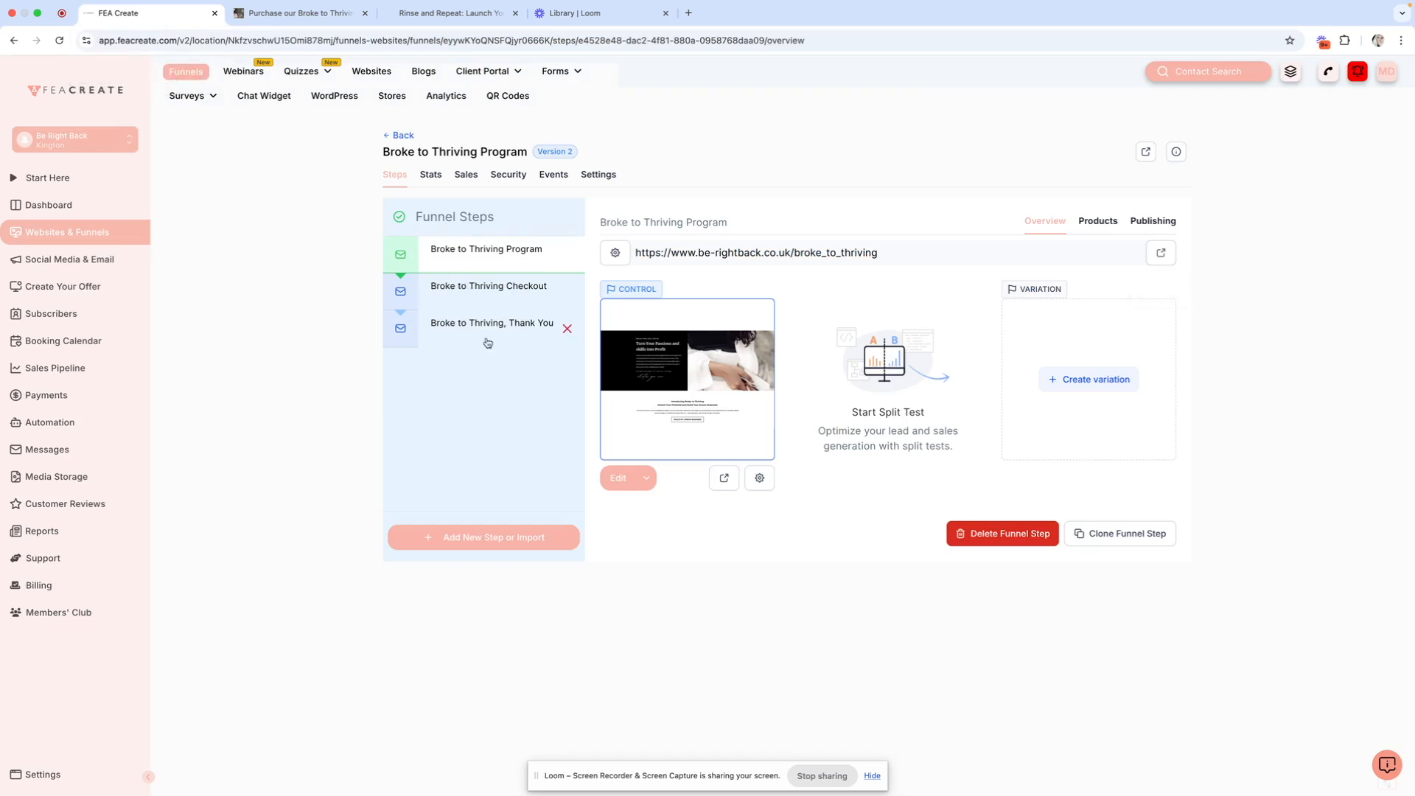
mouse_move(483, 72)
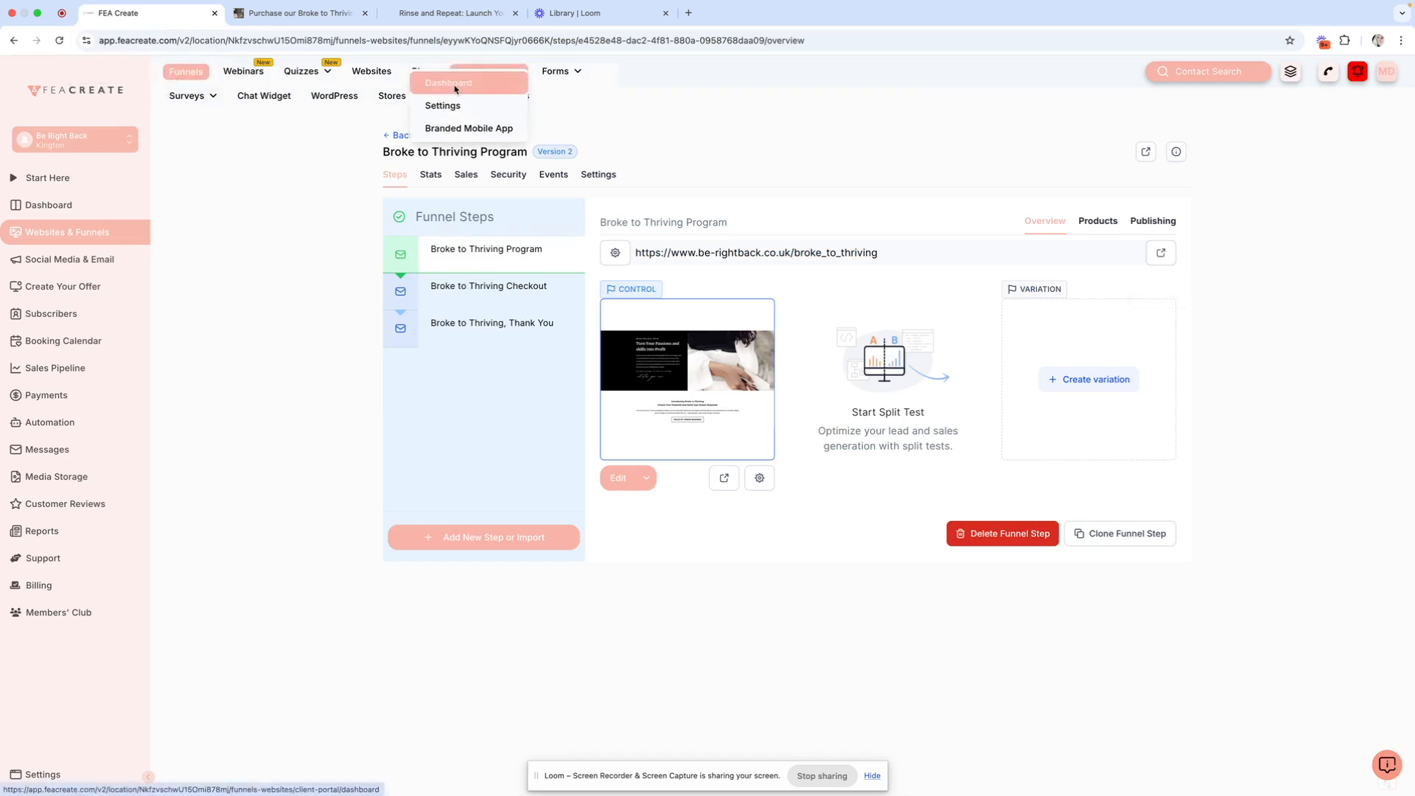
left_click(461, 330)
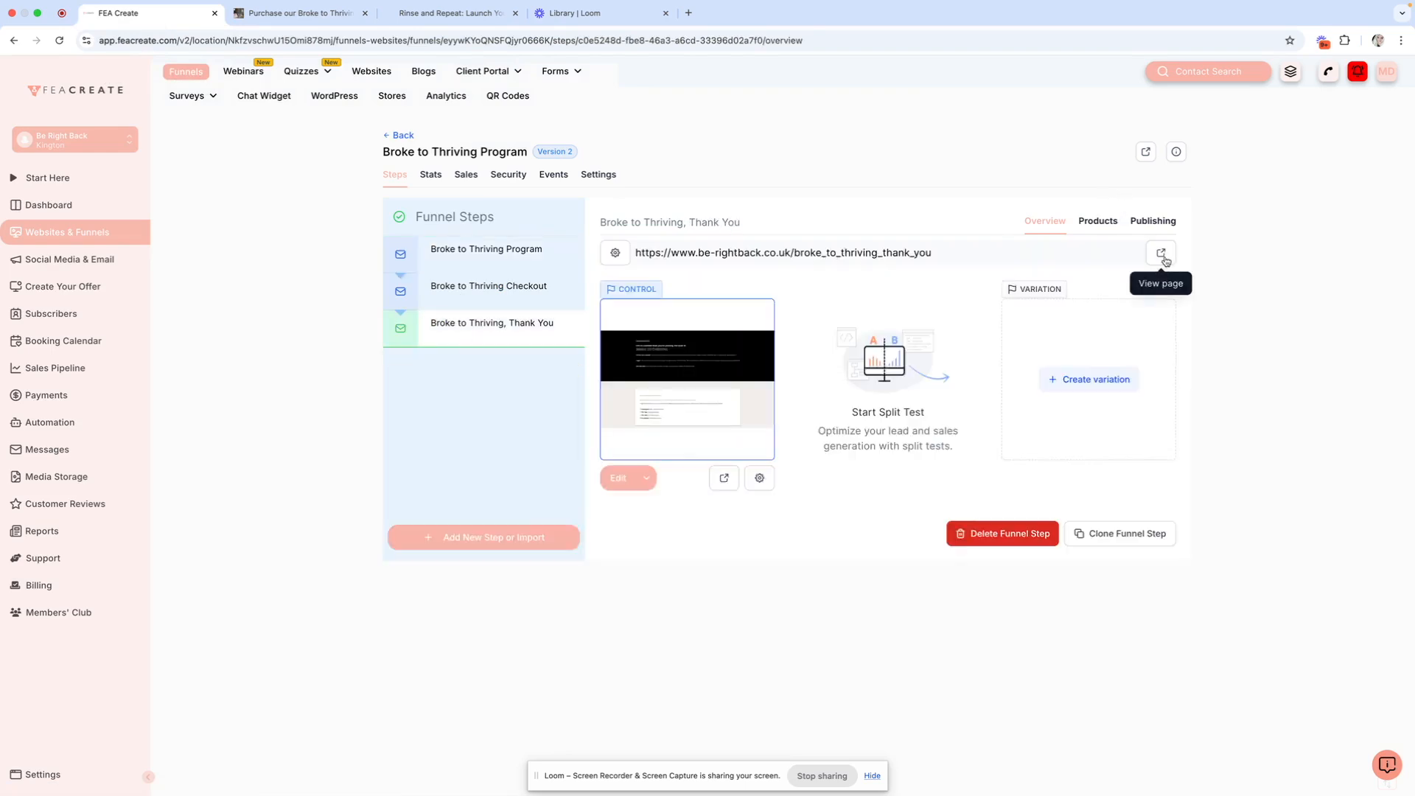
left_click(1162, 255)
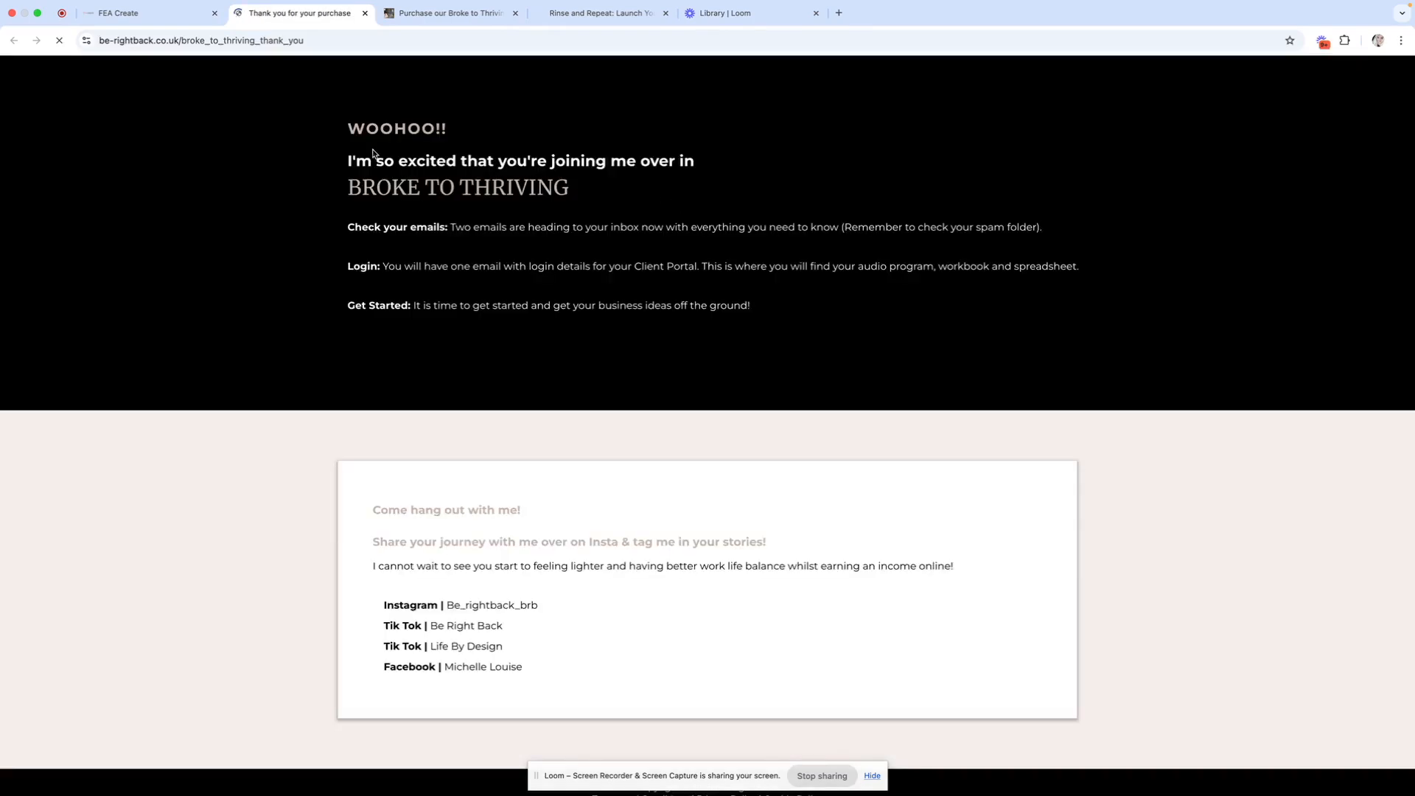
scroll(456, 239, "down", 1)
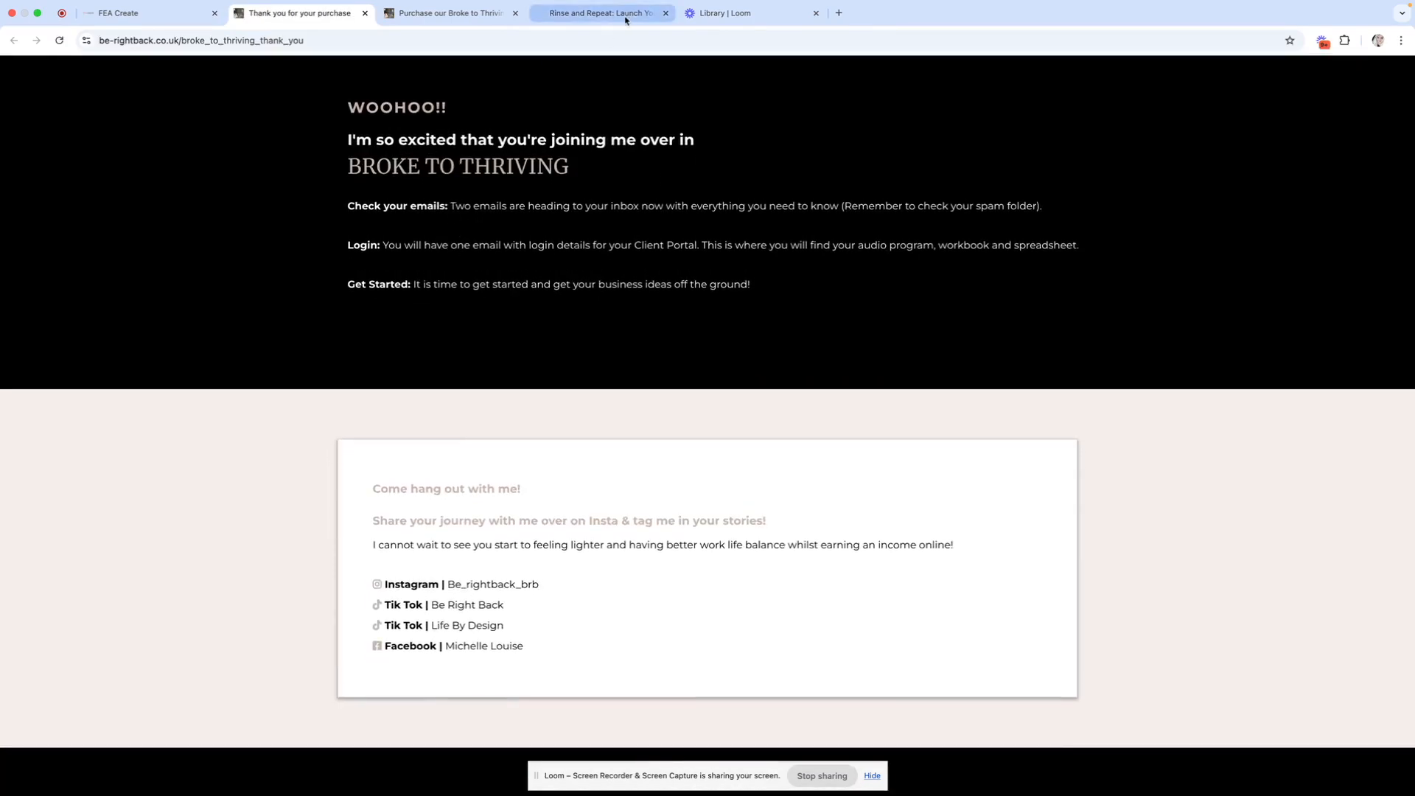
Step: Go back to the top-level funnels list in FEA Create and show its second page
left_click(168, 15)
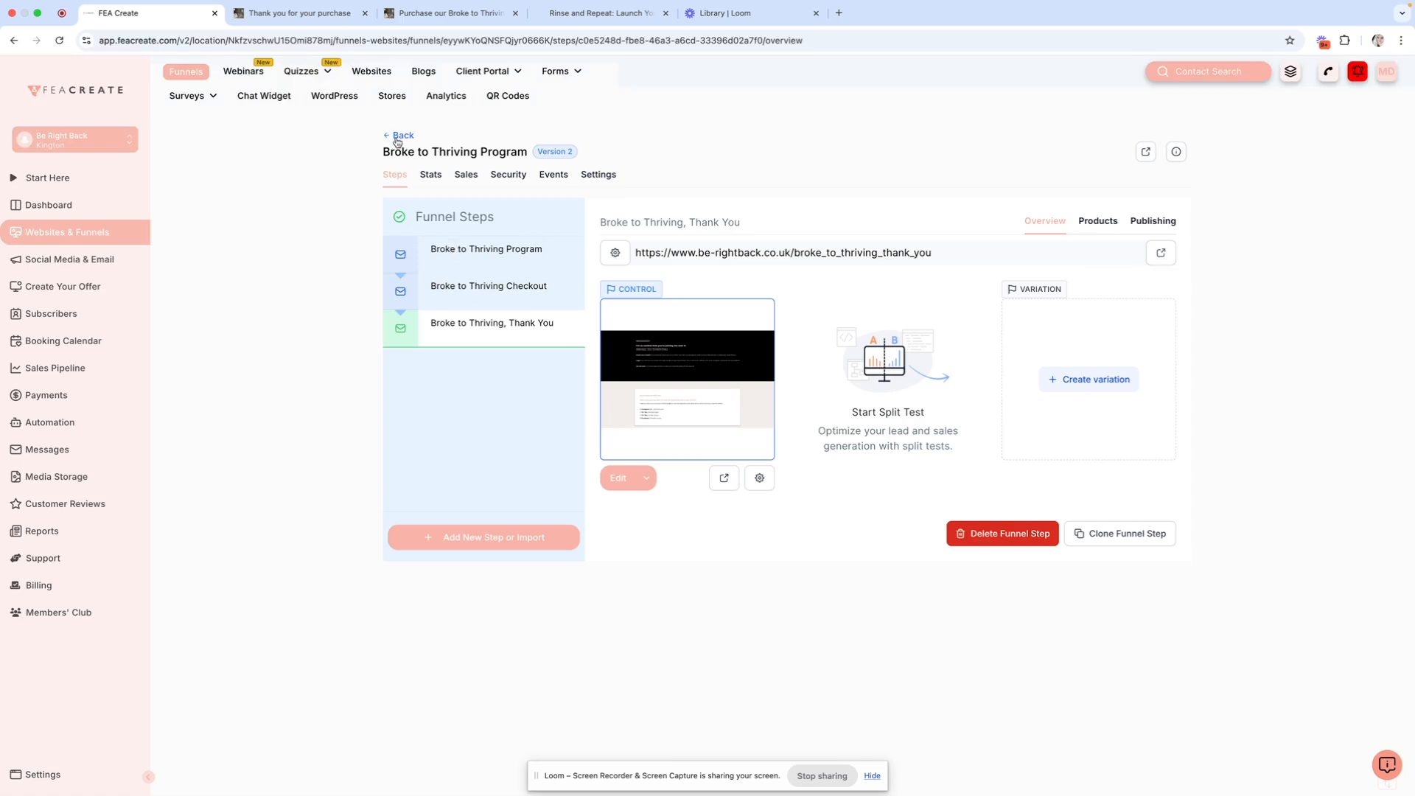
left_click(397, 138)
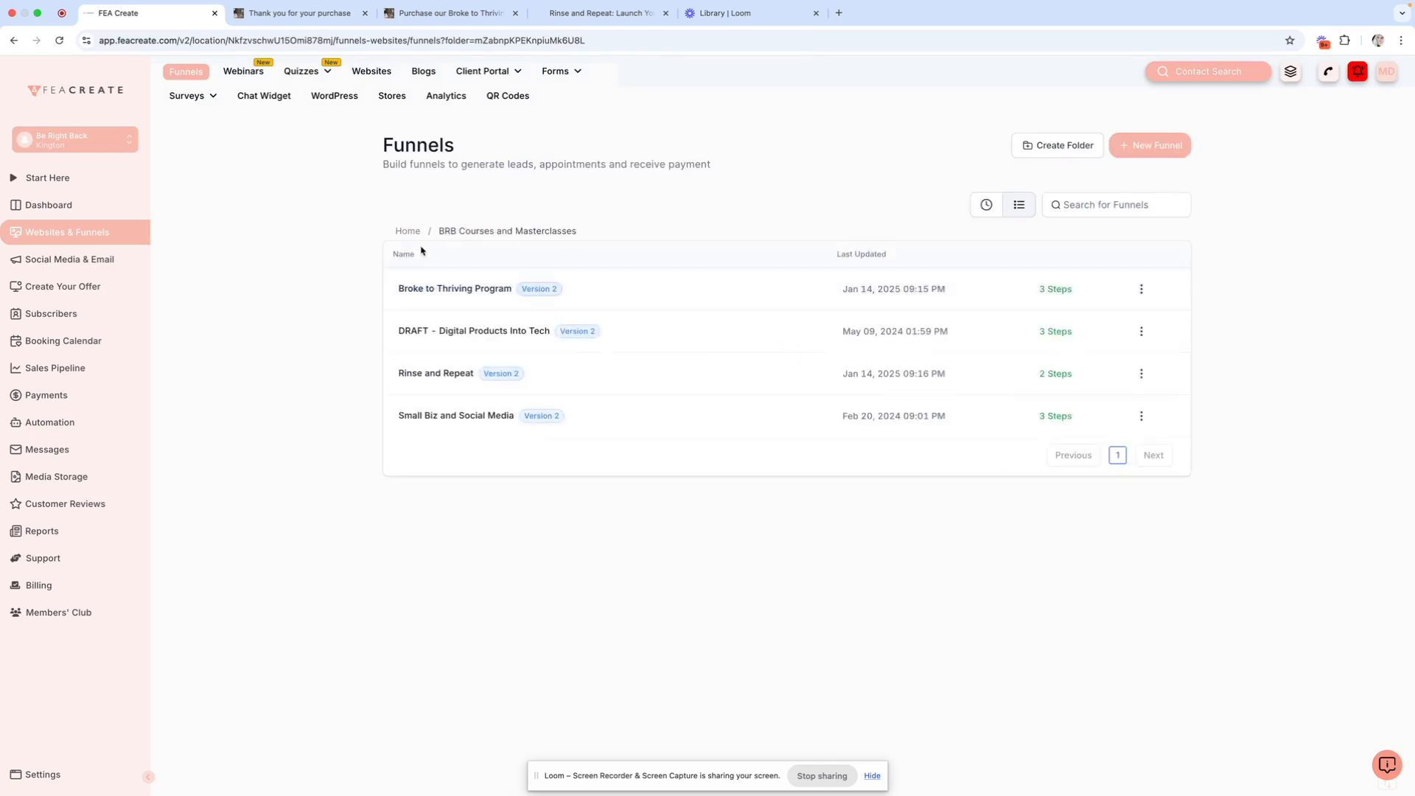
left_click(409, 232)
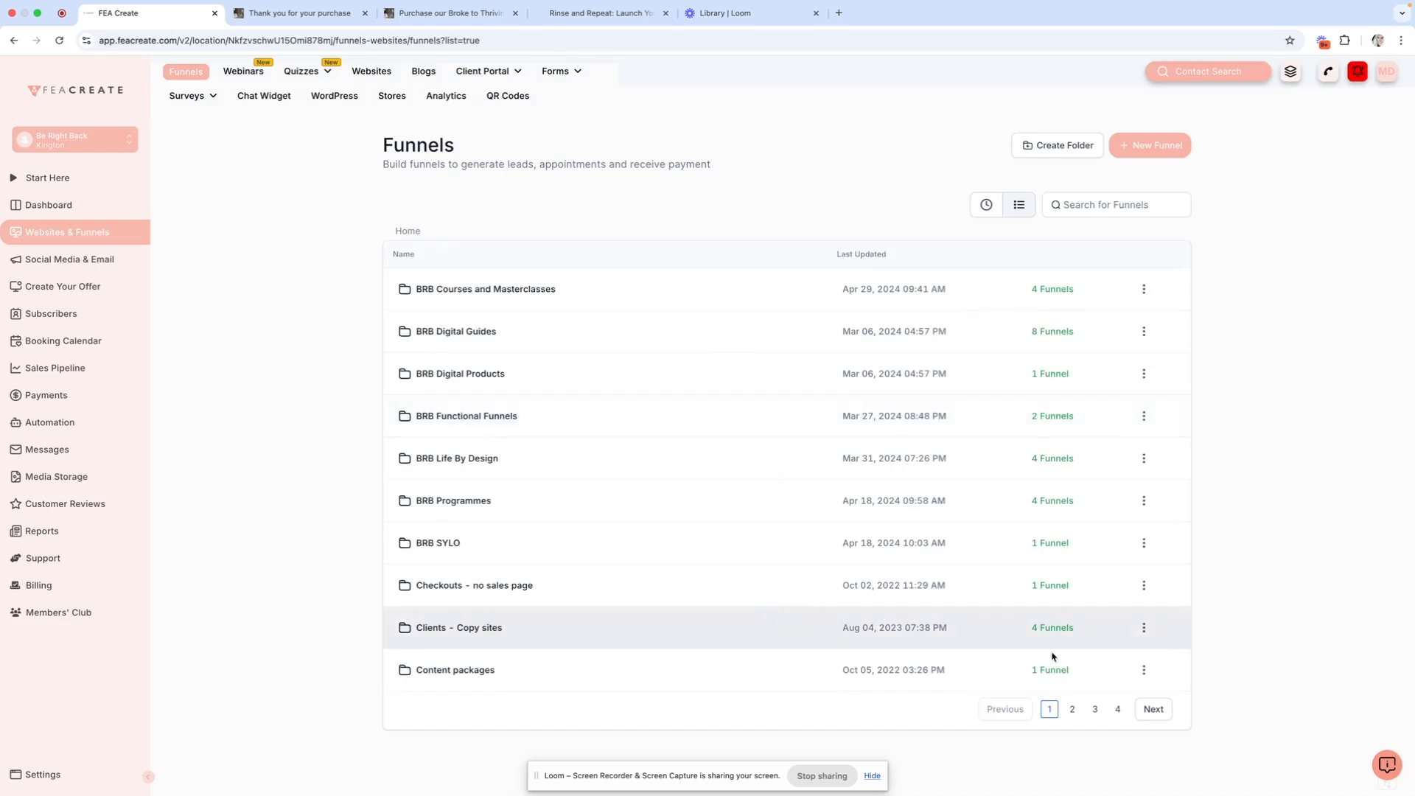
left_click(1073, 709)
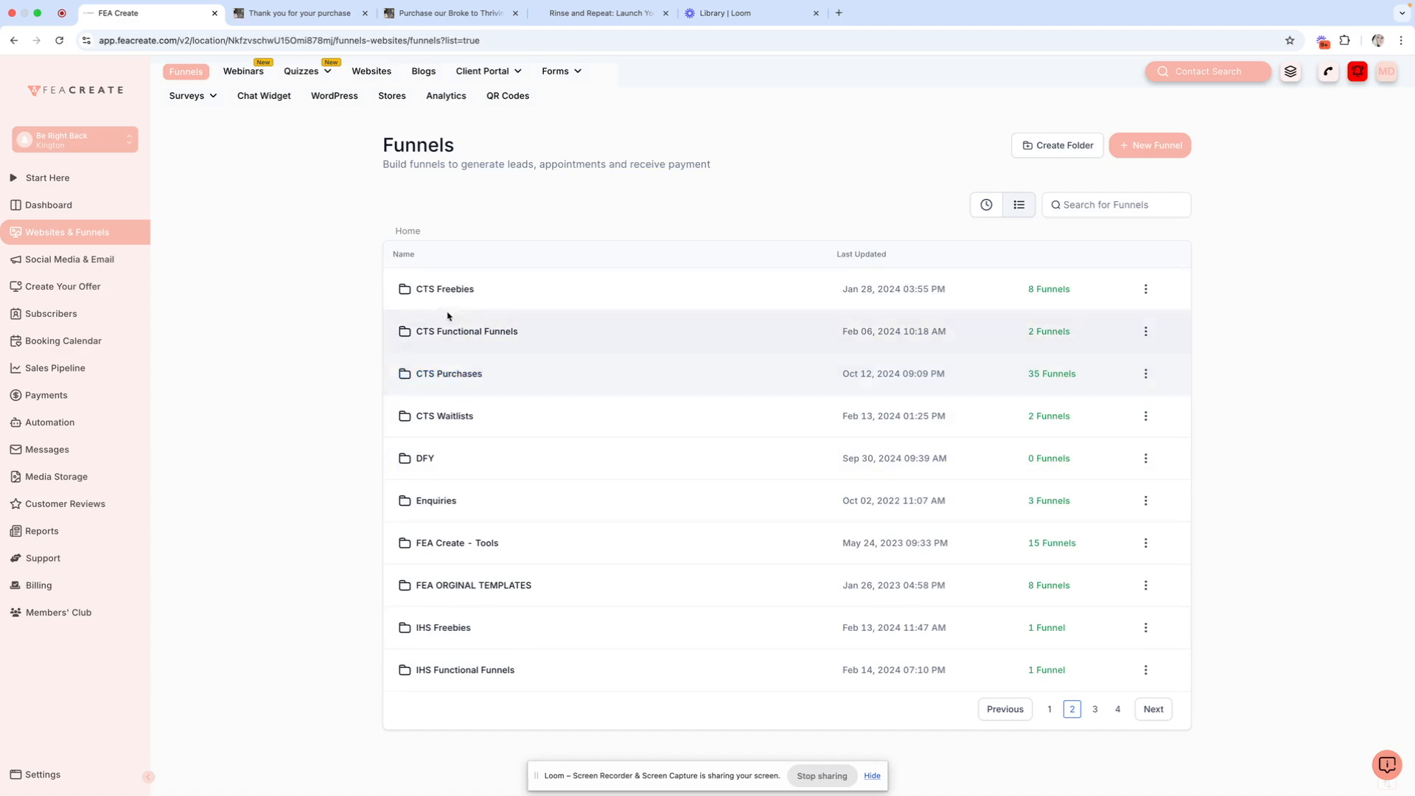
Step: Open the CTS Freebie: Digital Freedom funnel from the CTS Freebies folder and view its live page through to the guide offer
left_click(448, 289)
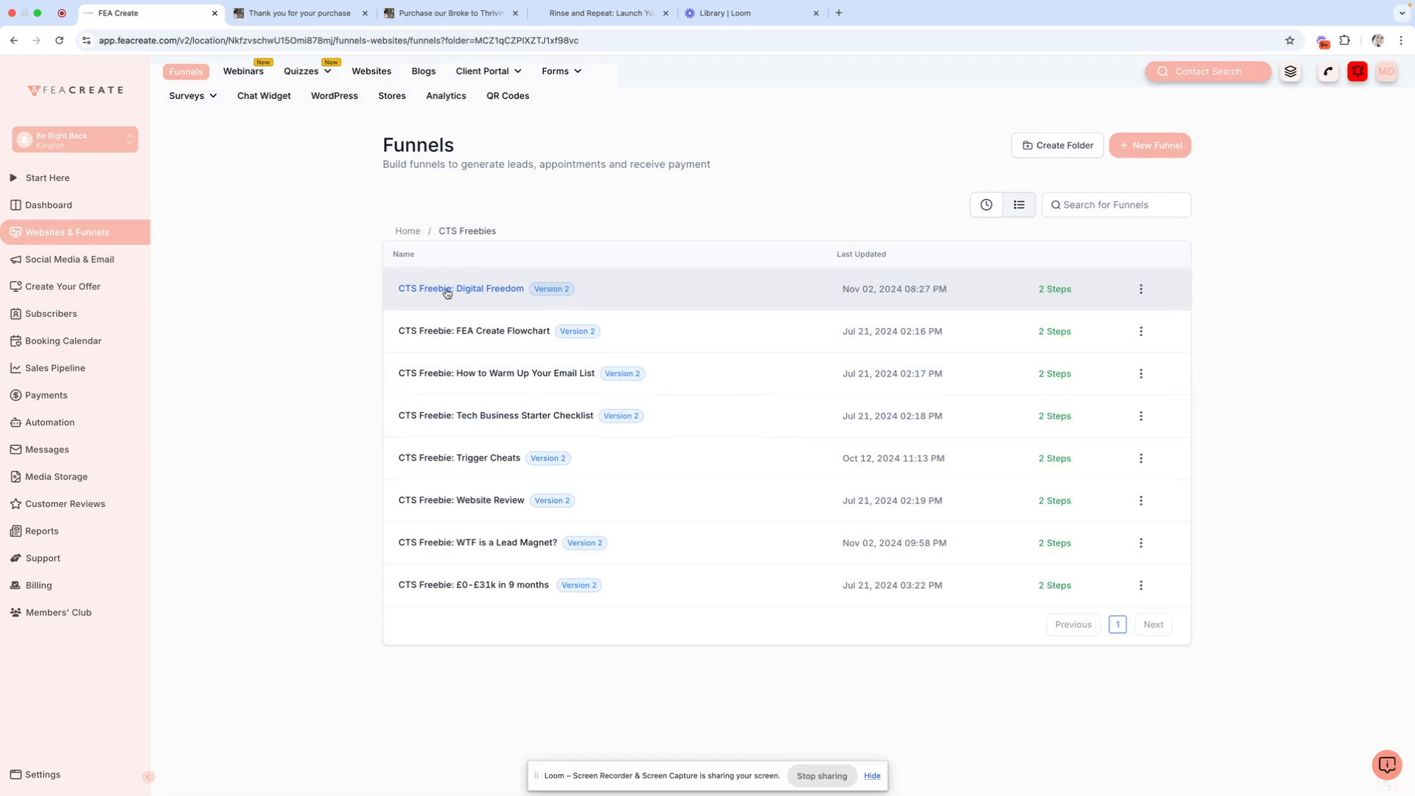
left_click(448, 291)
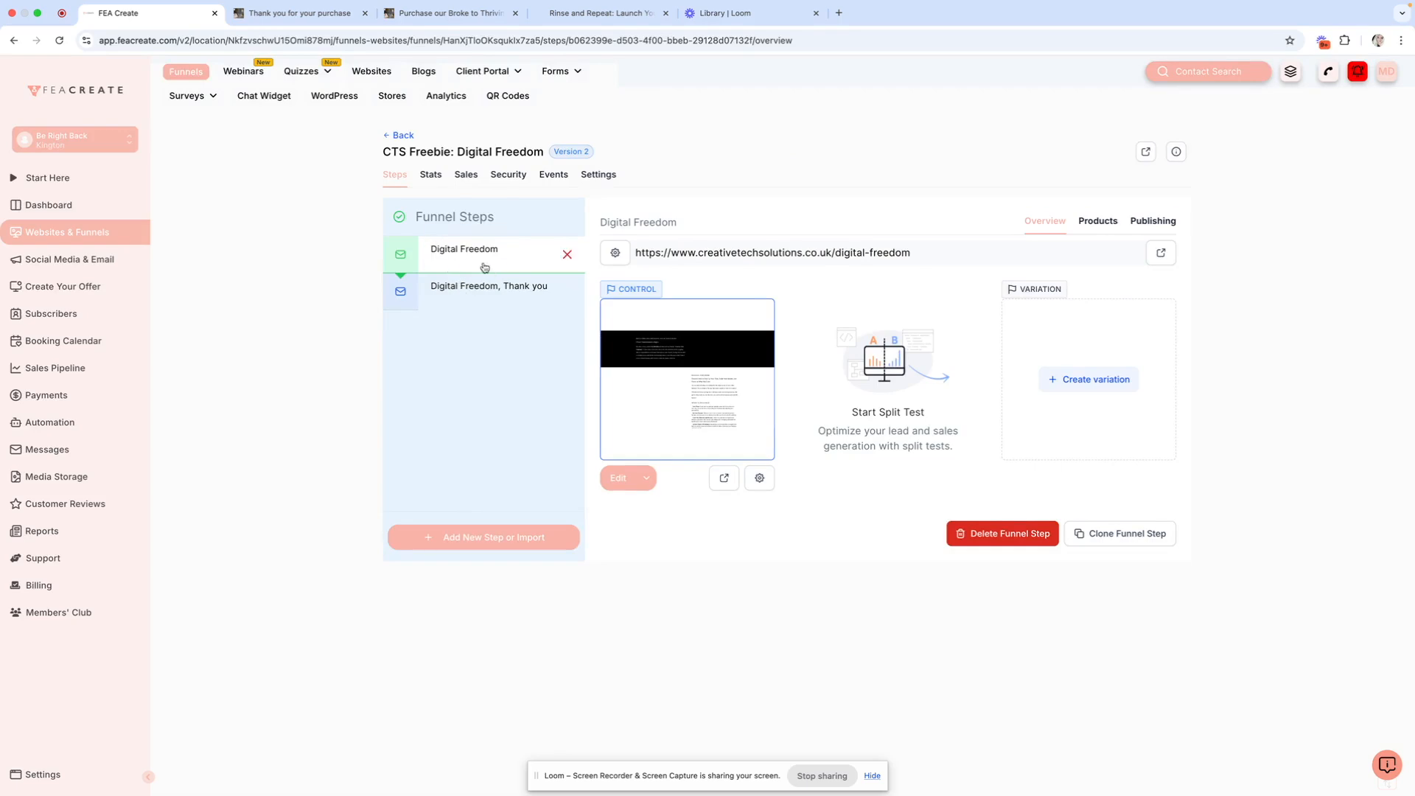
left_click(1162, 254)
scroll(491, 267, "down", 1)
scroll(491, 267, "down", 3)
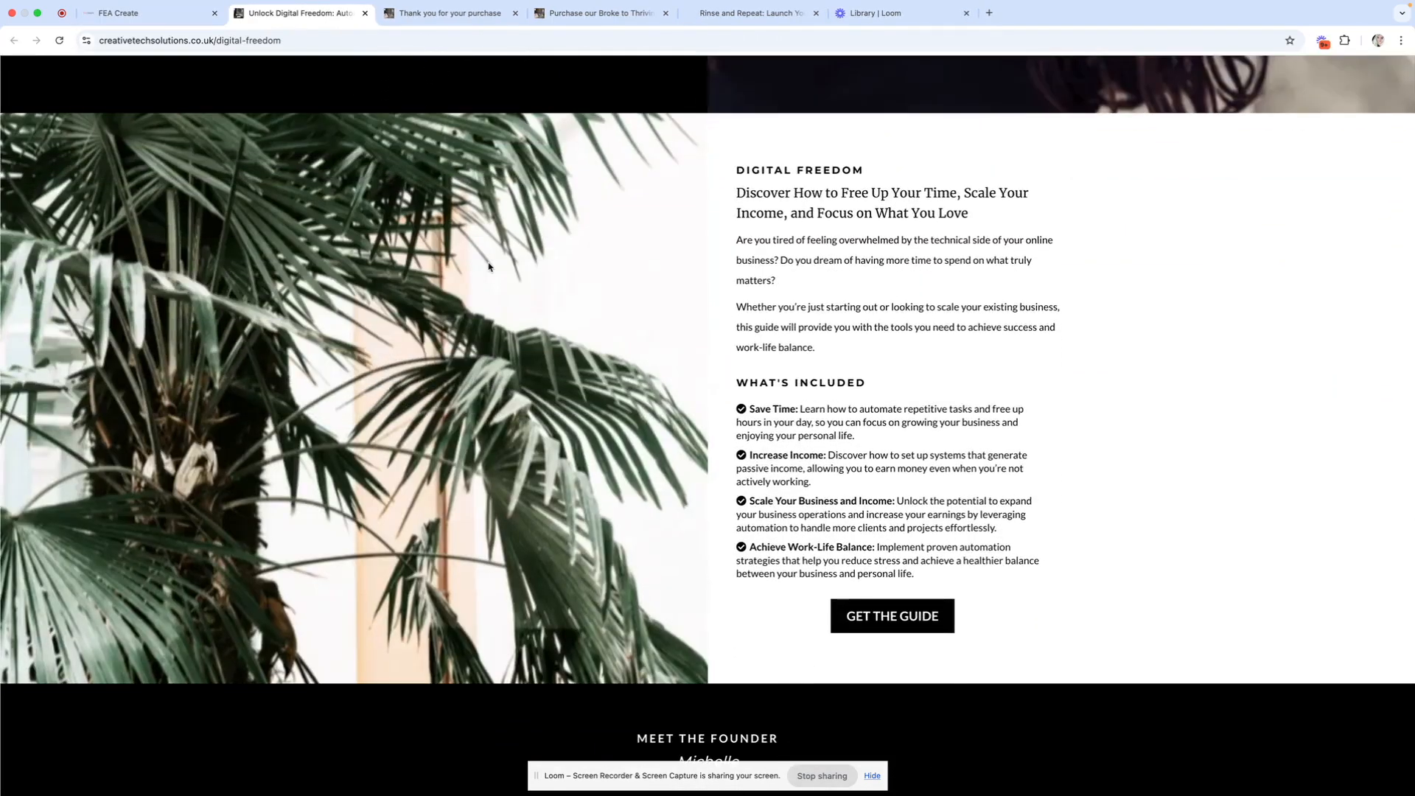
Step: Open the Digital Freedom guide's sign-up form, look through its fields, and close the form
left_click(895, 624)
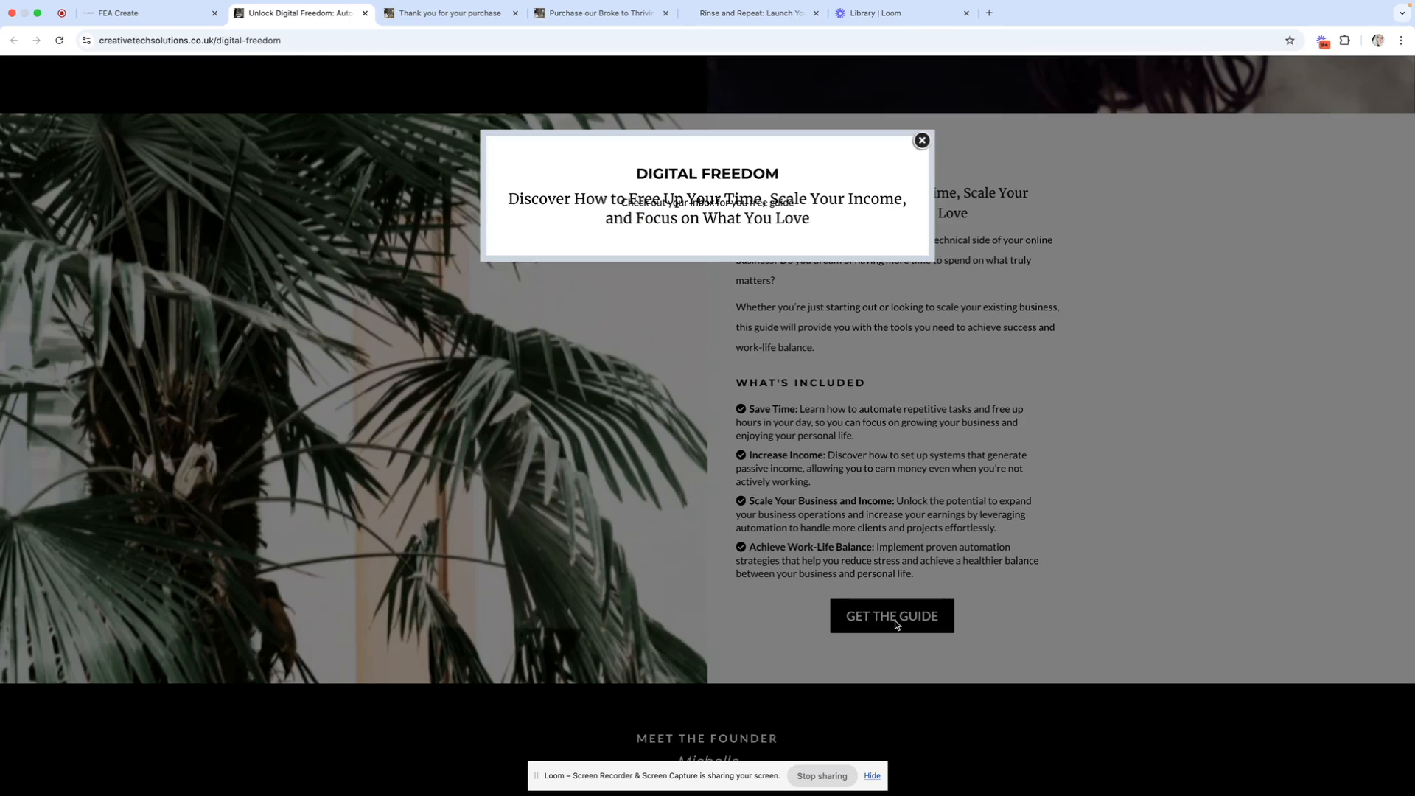
scroll(673, 329, "down", 3)
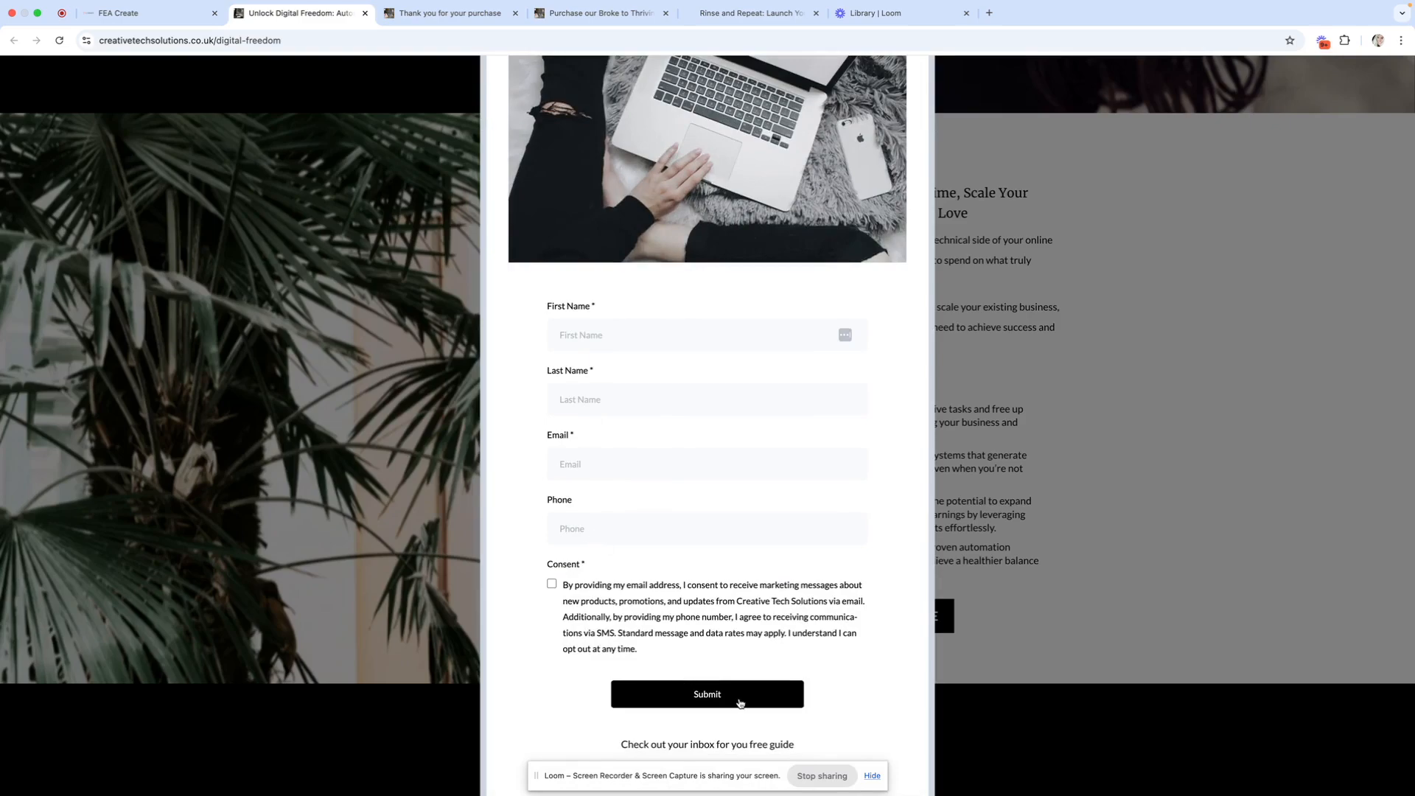
scroll(679, 376, "up", 4)
left_click(320, 70)
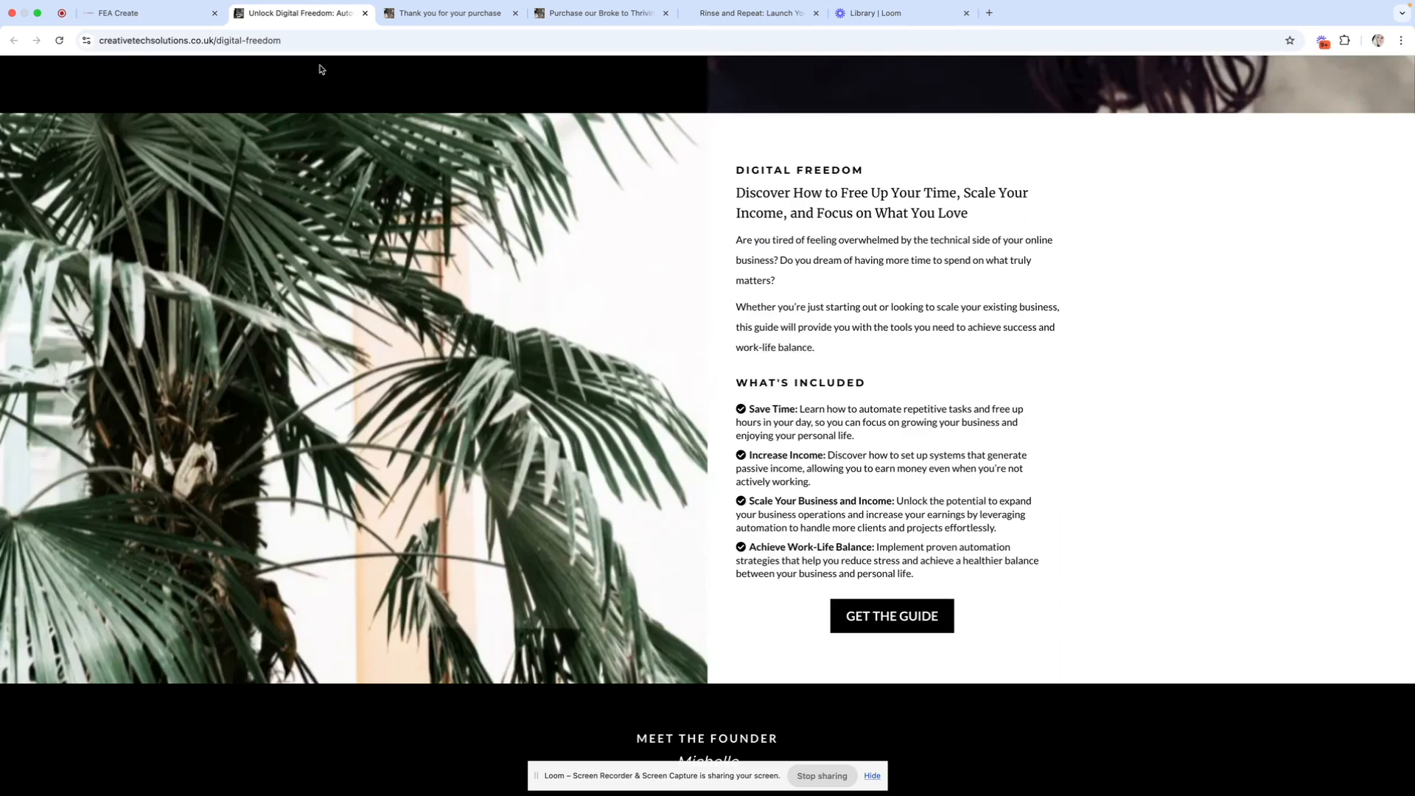
Step: Return to the funnel in FEA Create and view the live page of the Digital Freedom, Thank you step
left_click(133, 13)
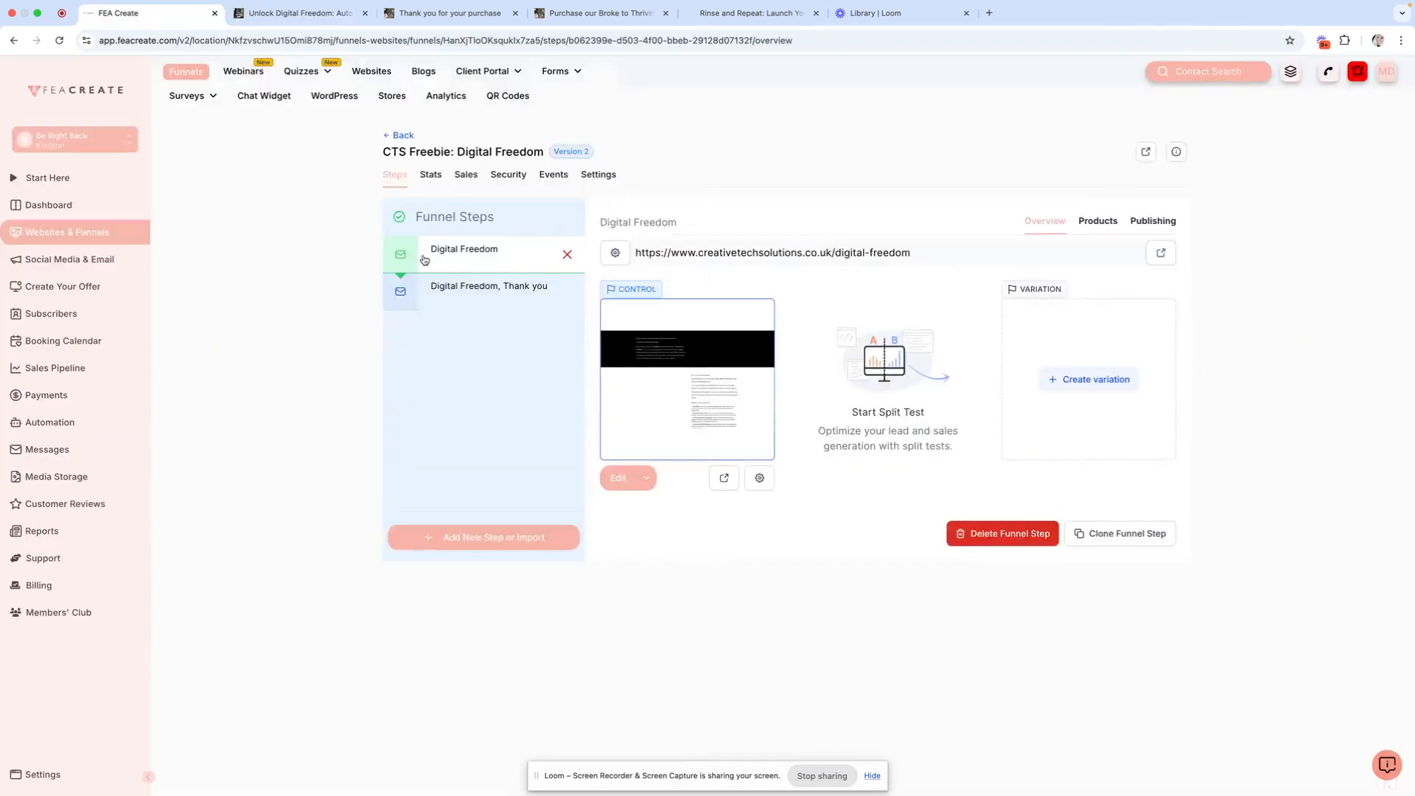
left_click(438, 294)
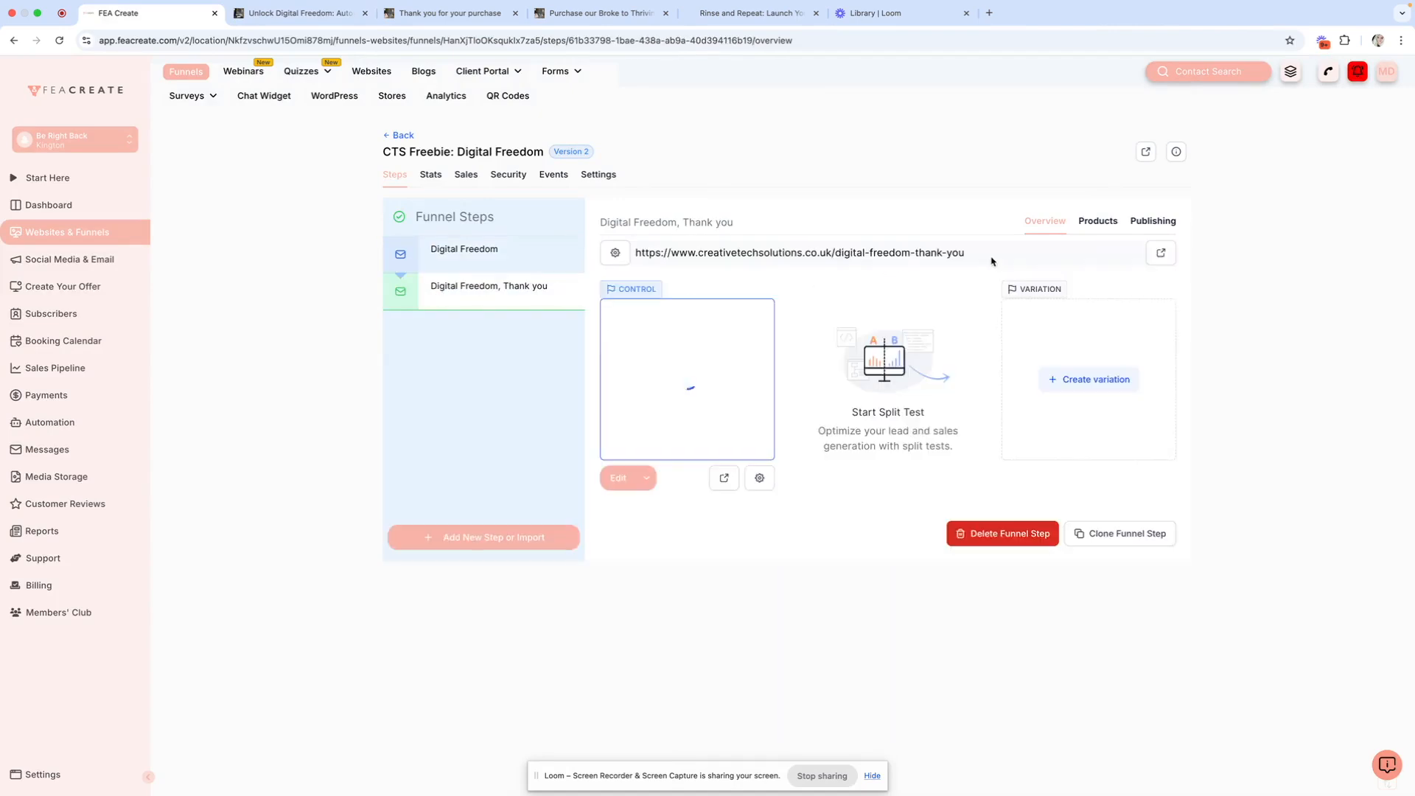
left_click(1159, 251)
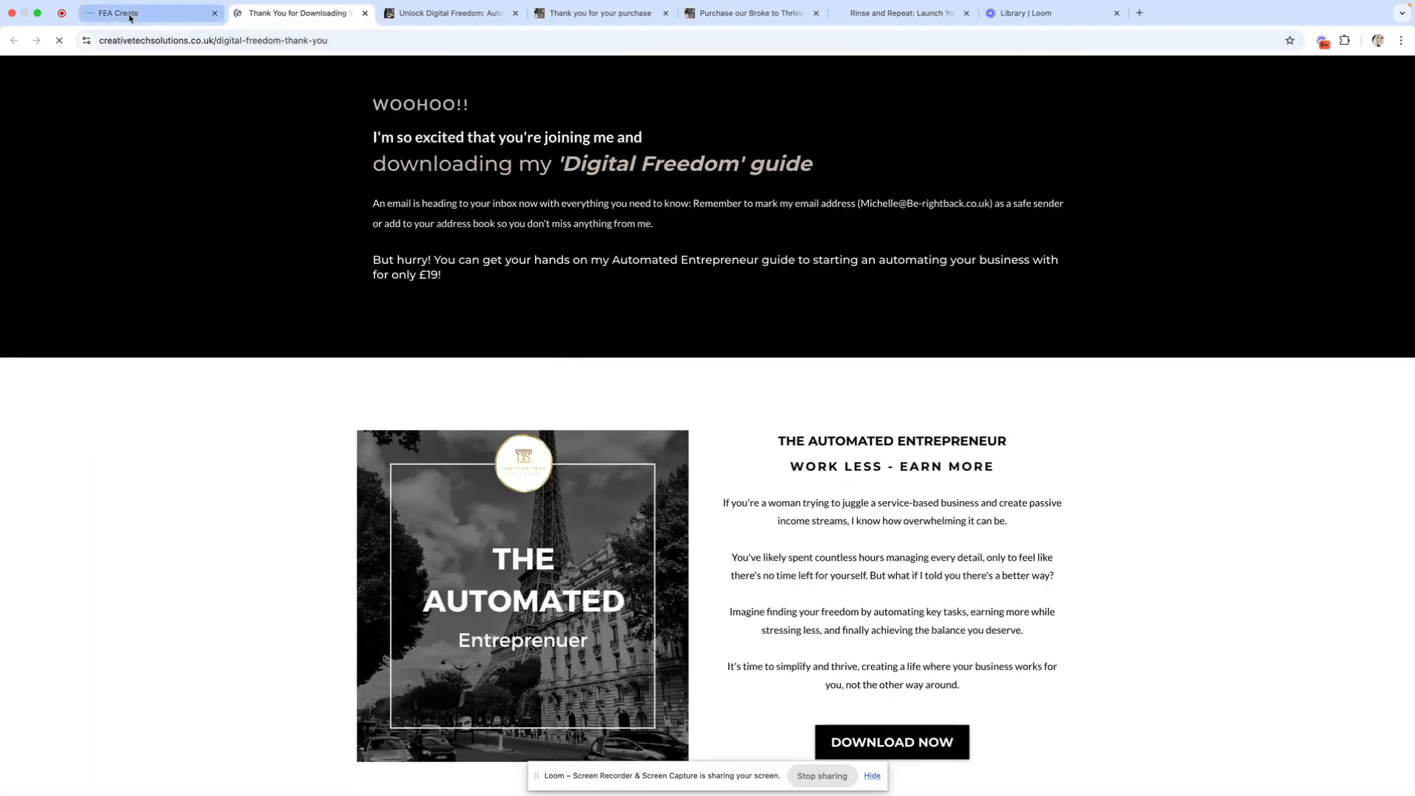
Step: Return to FEA Create, open the Blogs overview, and look over the Client Portal options
left_click(129, 15)
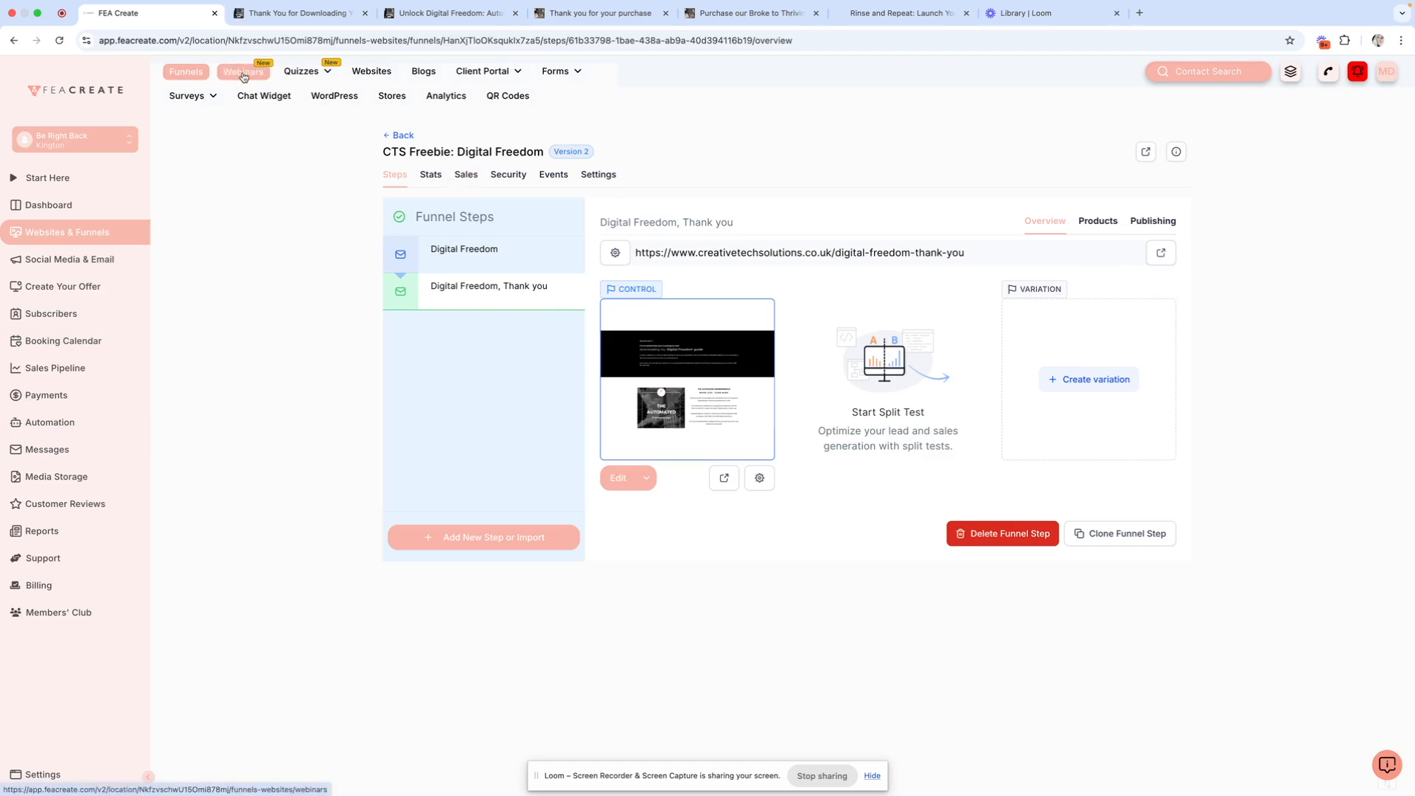
left_click(416, 74)
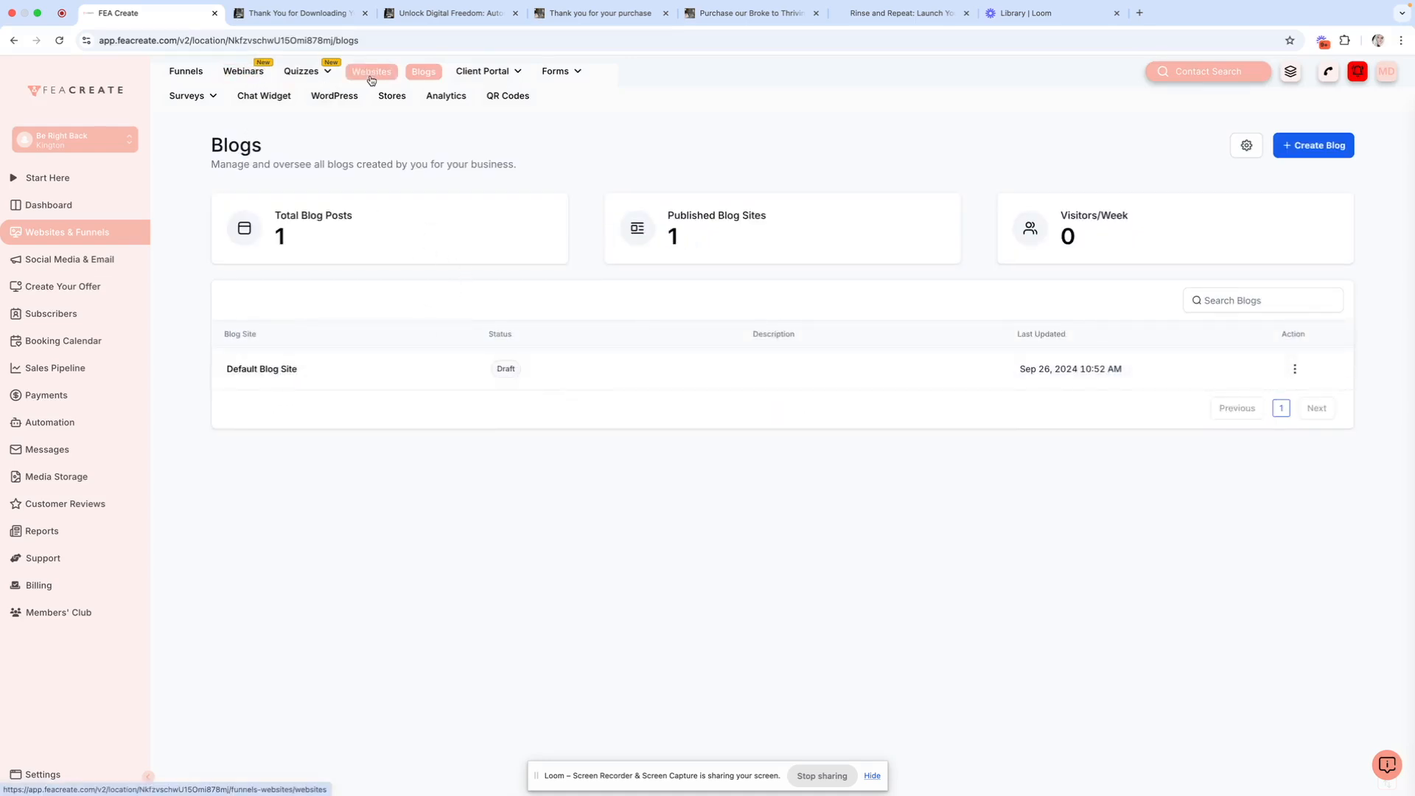
mouse_move(547, 68)
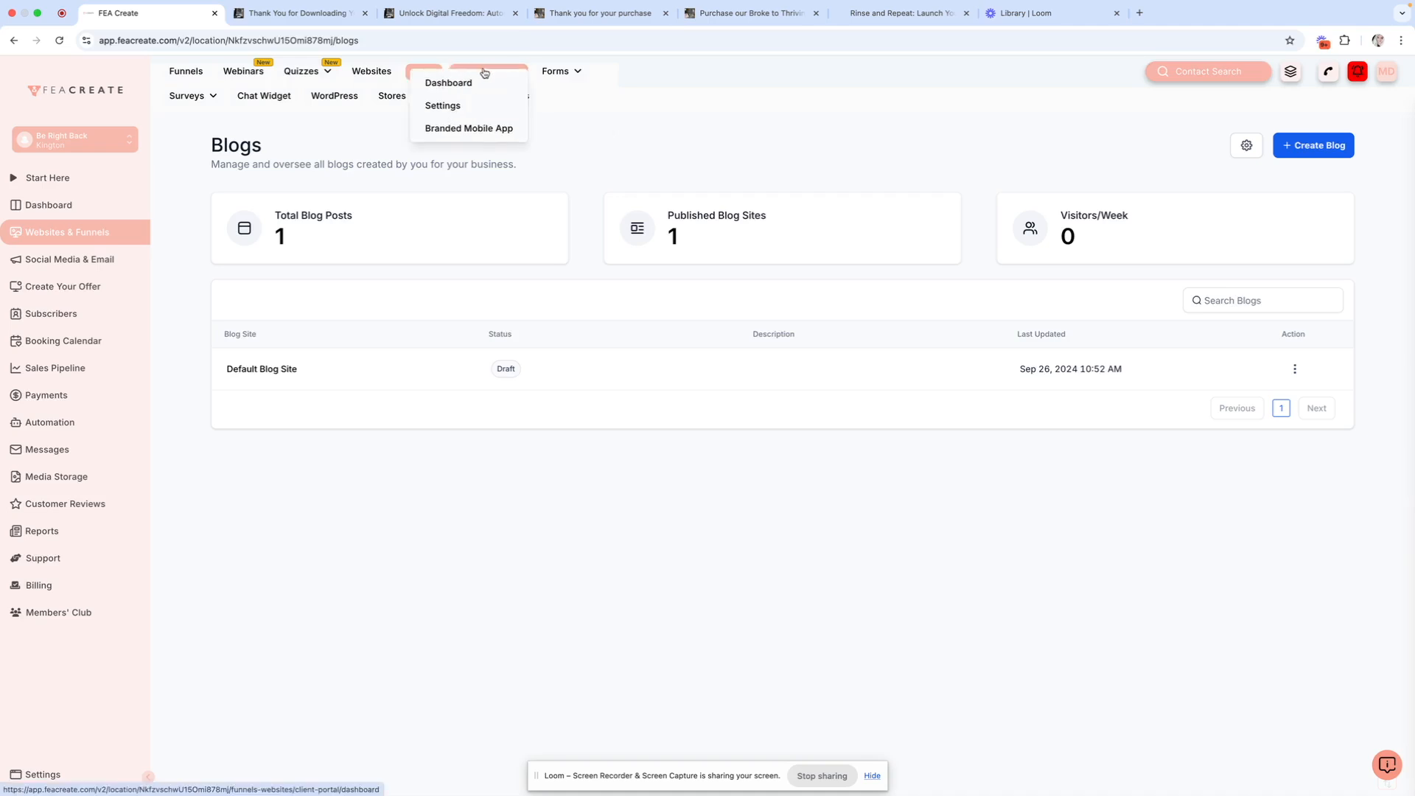
mouse_move(494, 72)
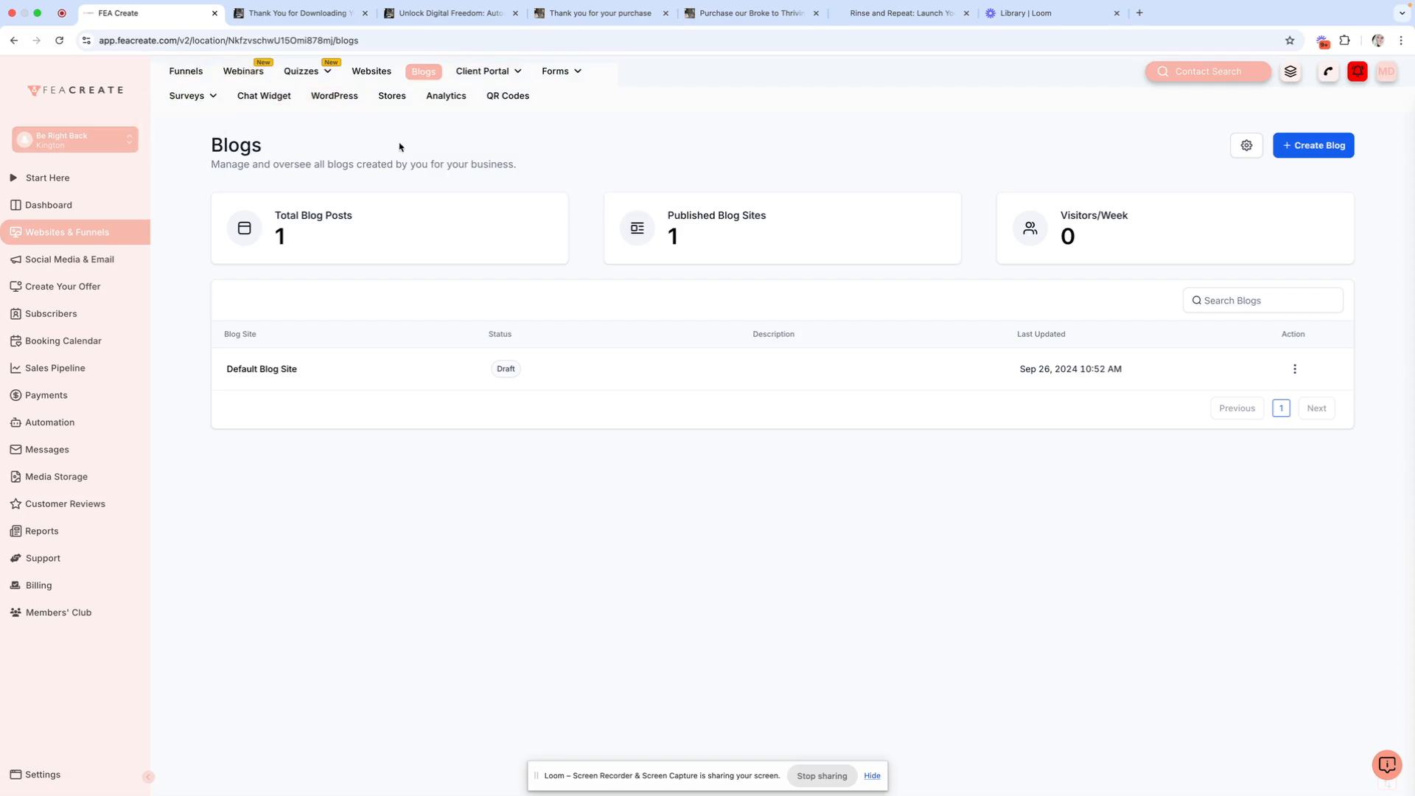
mouse_move(319, 74)
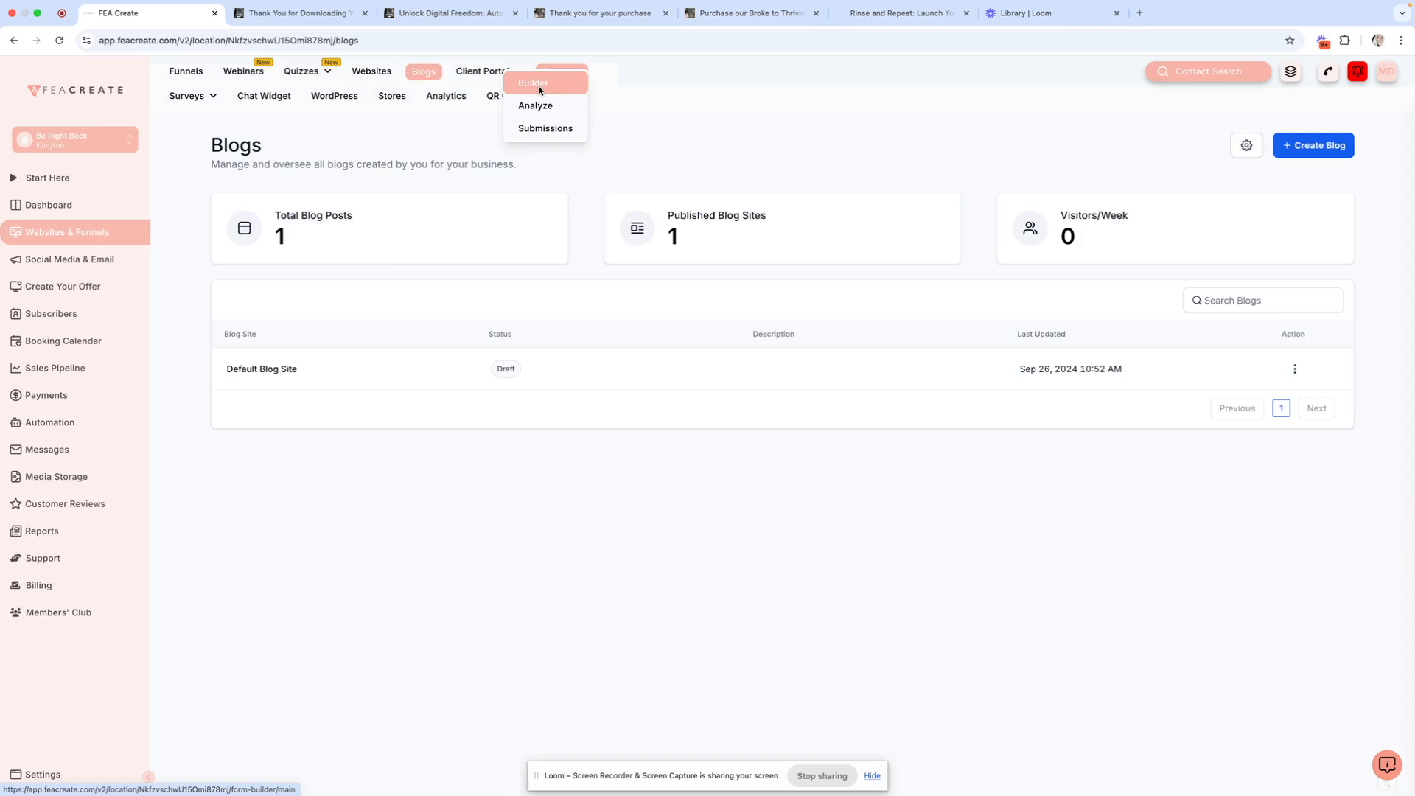
Step: Go to the form builder and open the CTS - VIP list form from the CTS Forms folder
left_click(540, 90)
left_click(433, 343)
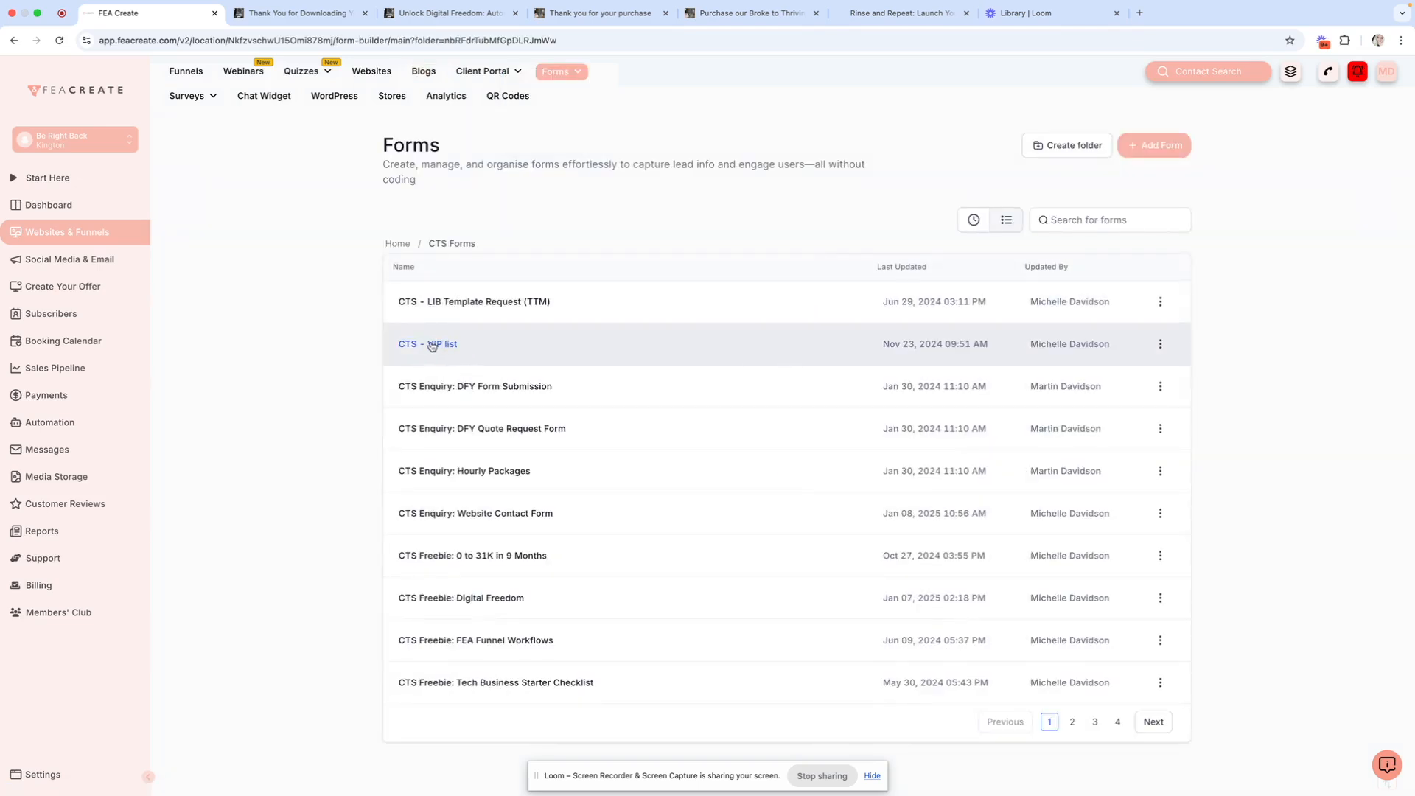
left_click(439, 347)
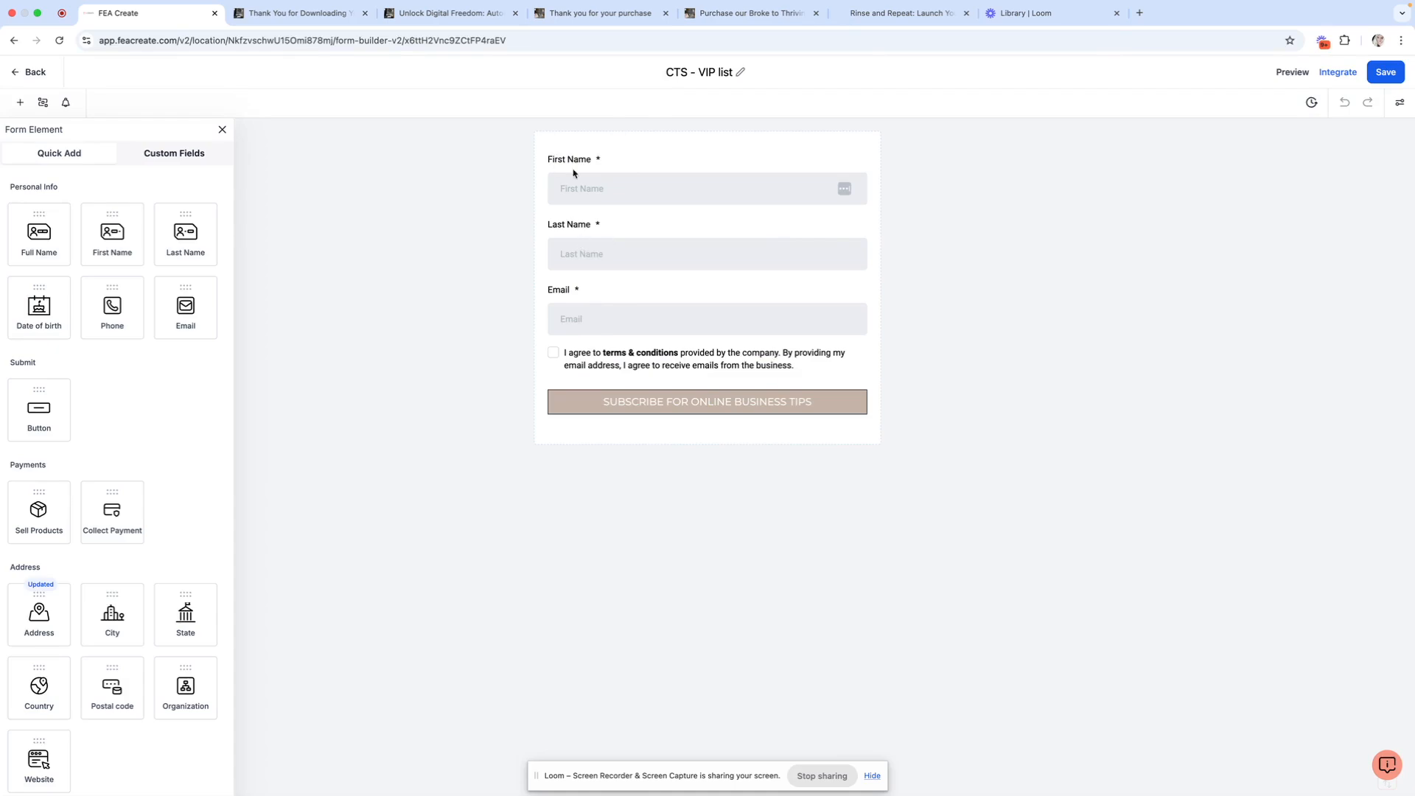
Step: Copy the VIP list form's link from its integration options, view the live form at that link, and close the integration options
left_click(1339, 73)
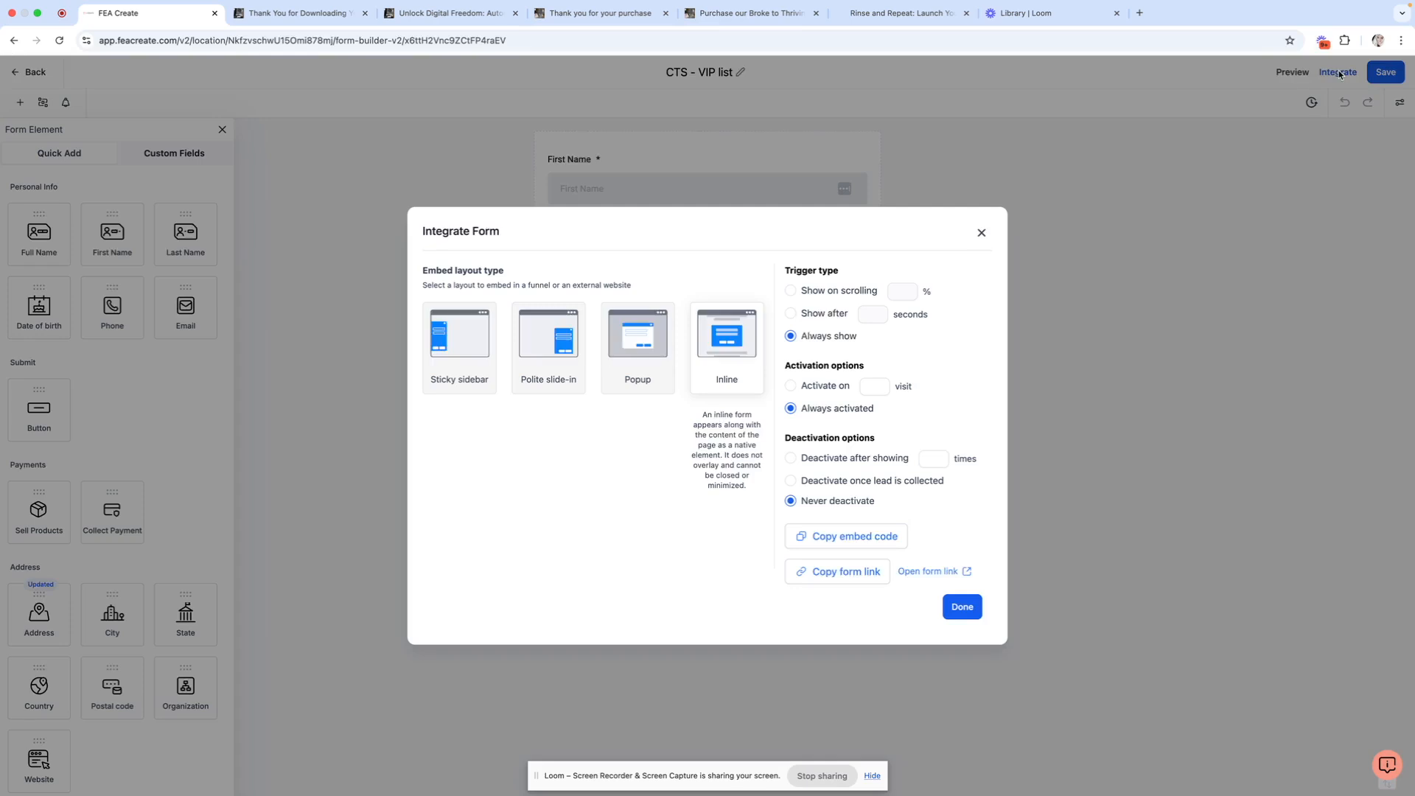
left_click(844, 581)
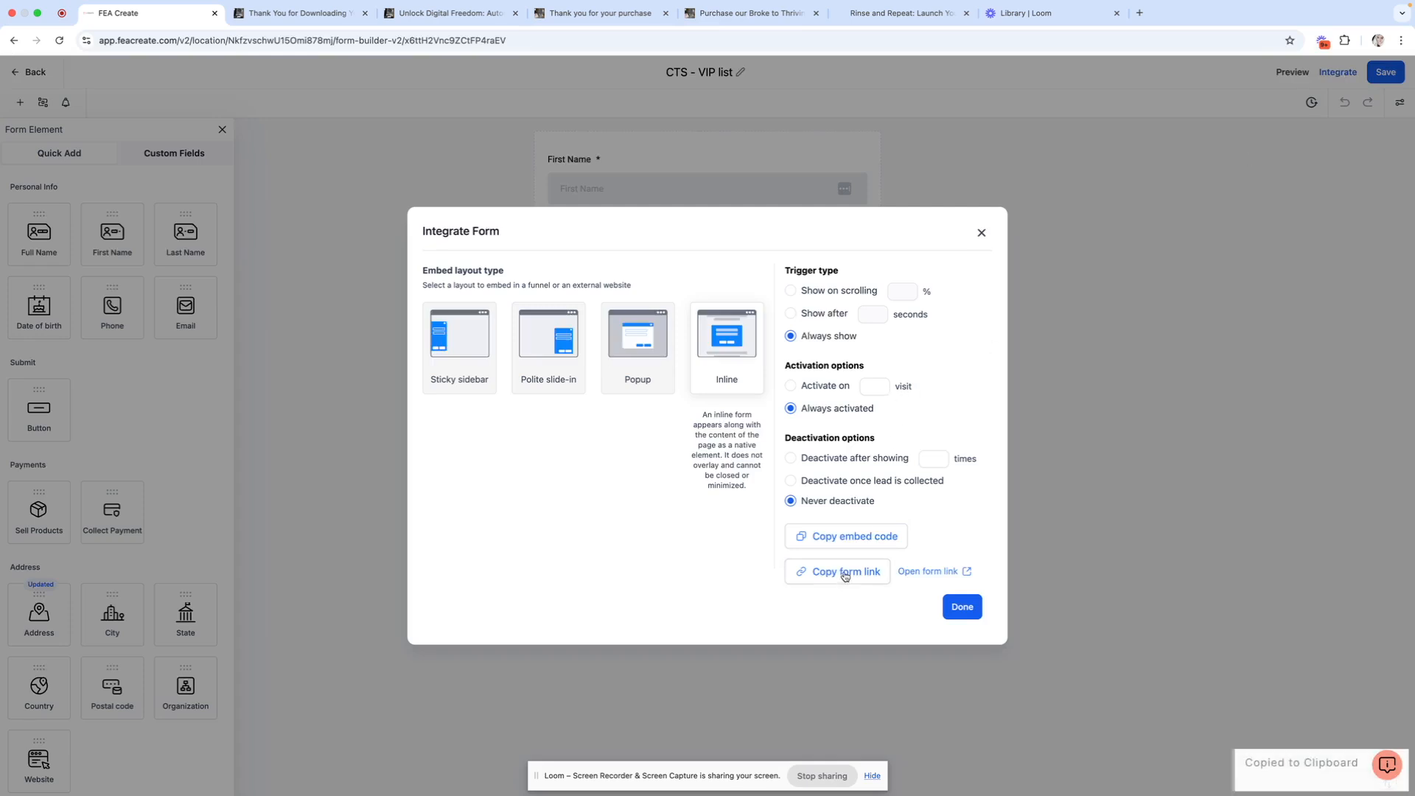
left_click(930, 572)
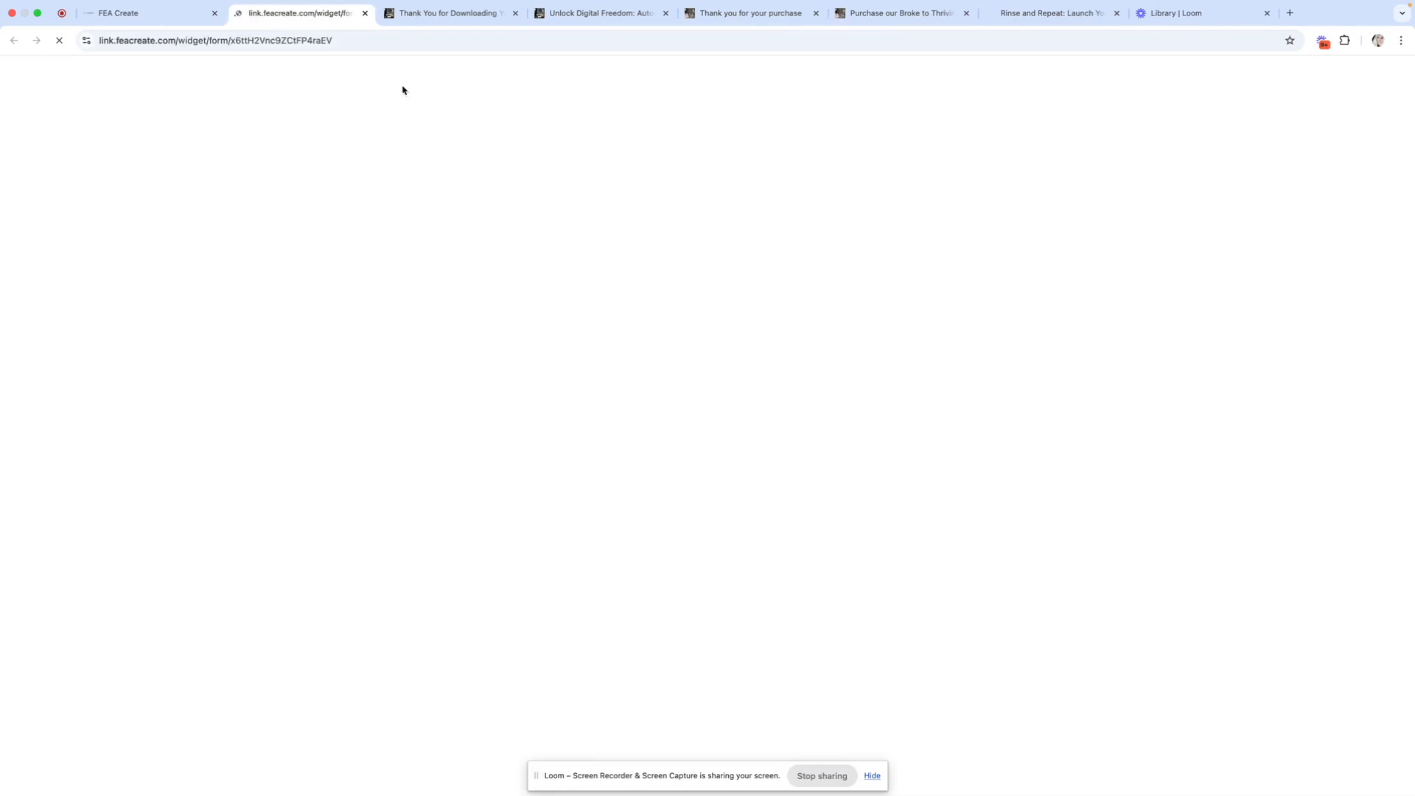
key("super+a")
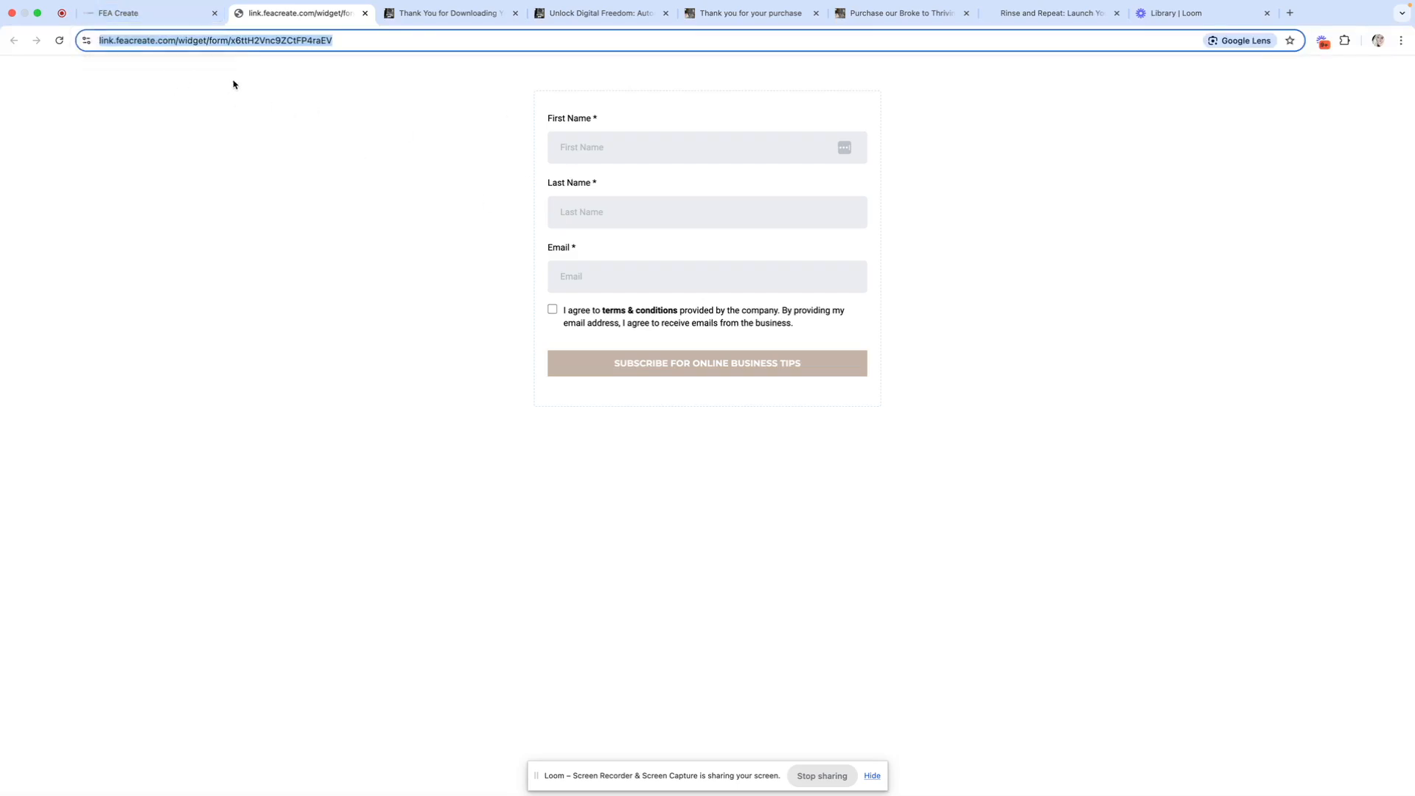
left_click(146, 14)
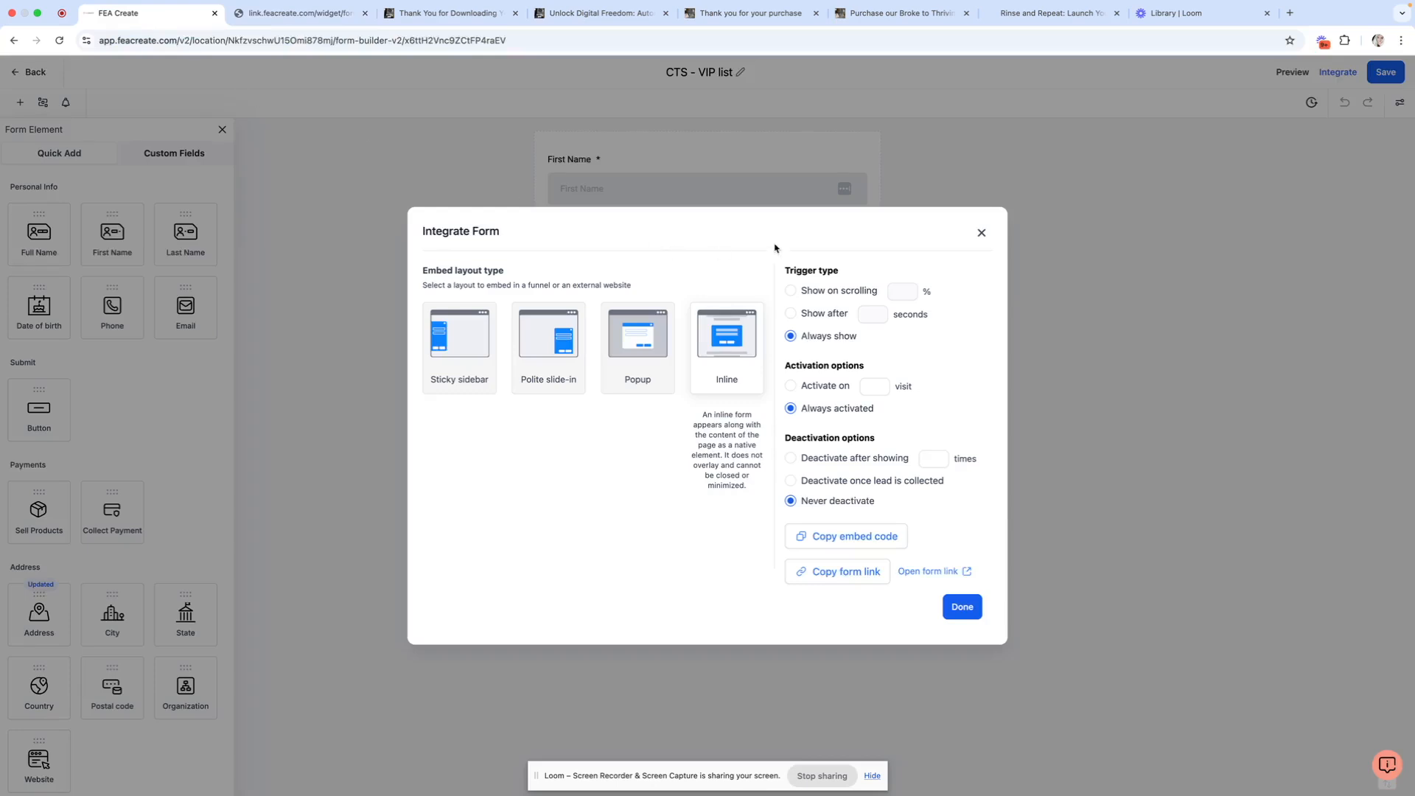
left_click(983, 234)
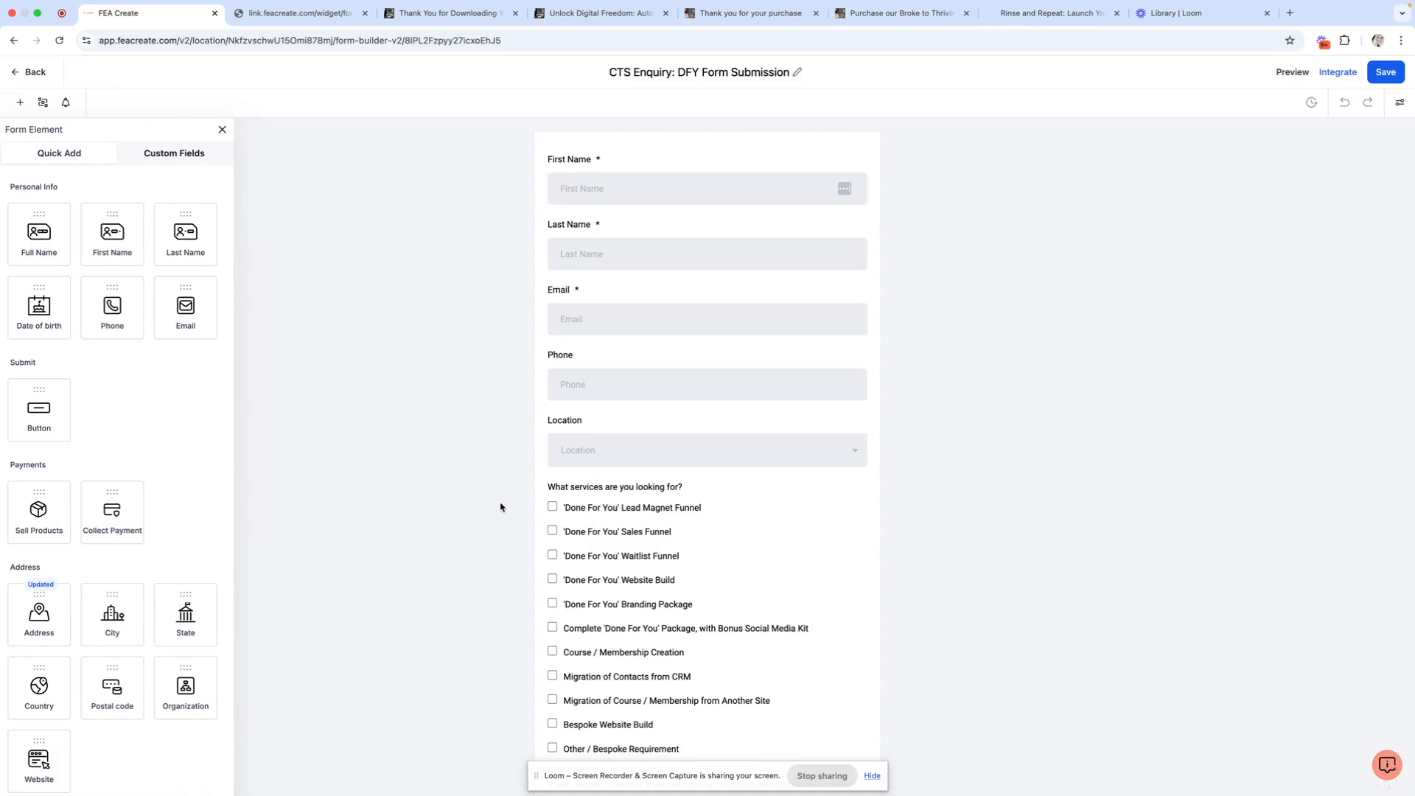
Step: Examine the questions of the CTS Enquiry: DFY Form Submission form and the available form elements, and return to the forms list
scroll(626, 554, "down", 5)
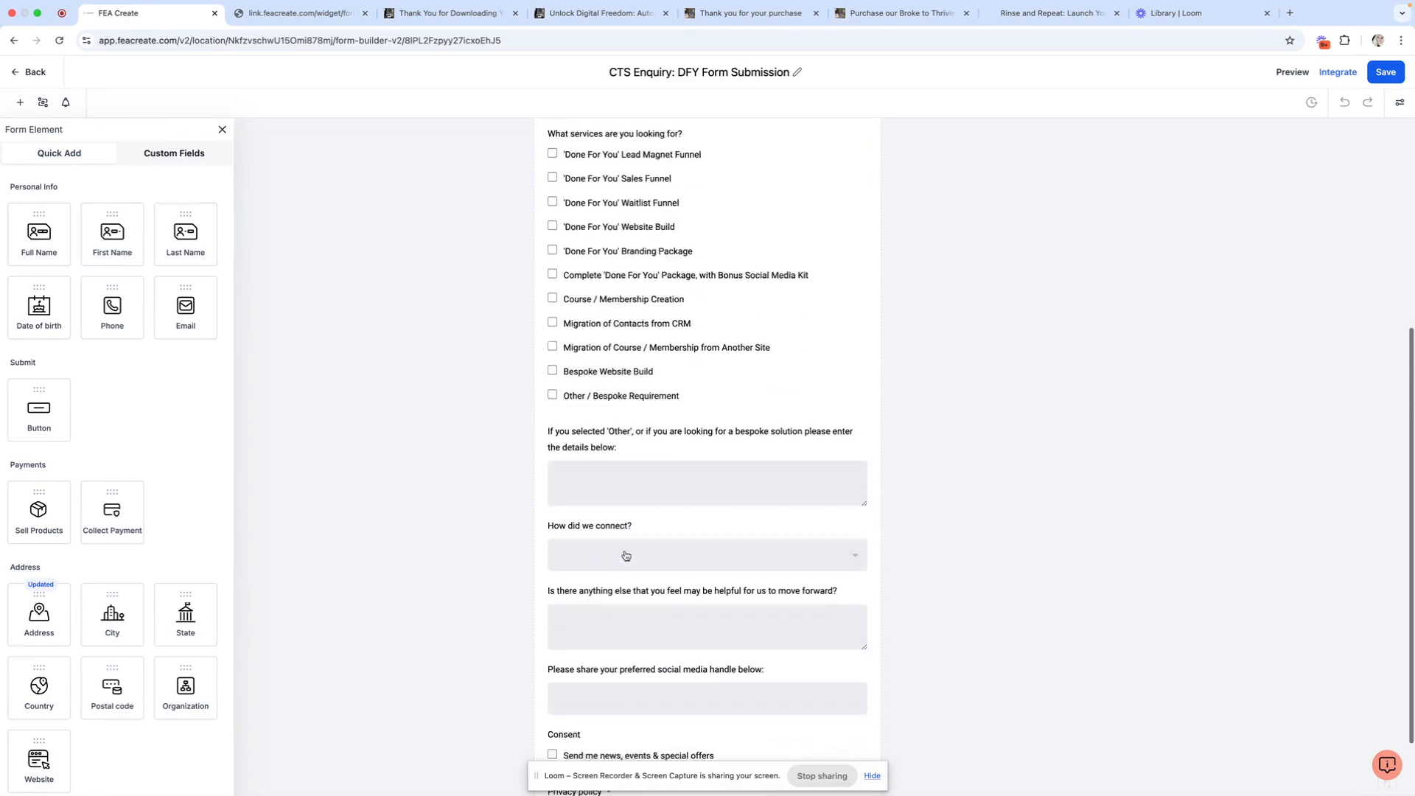
scroll(626, 555, "down", 3)
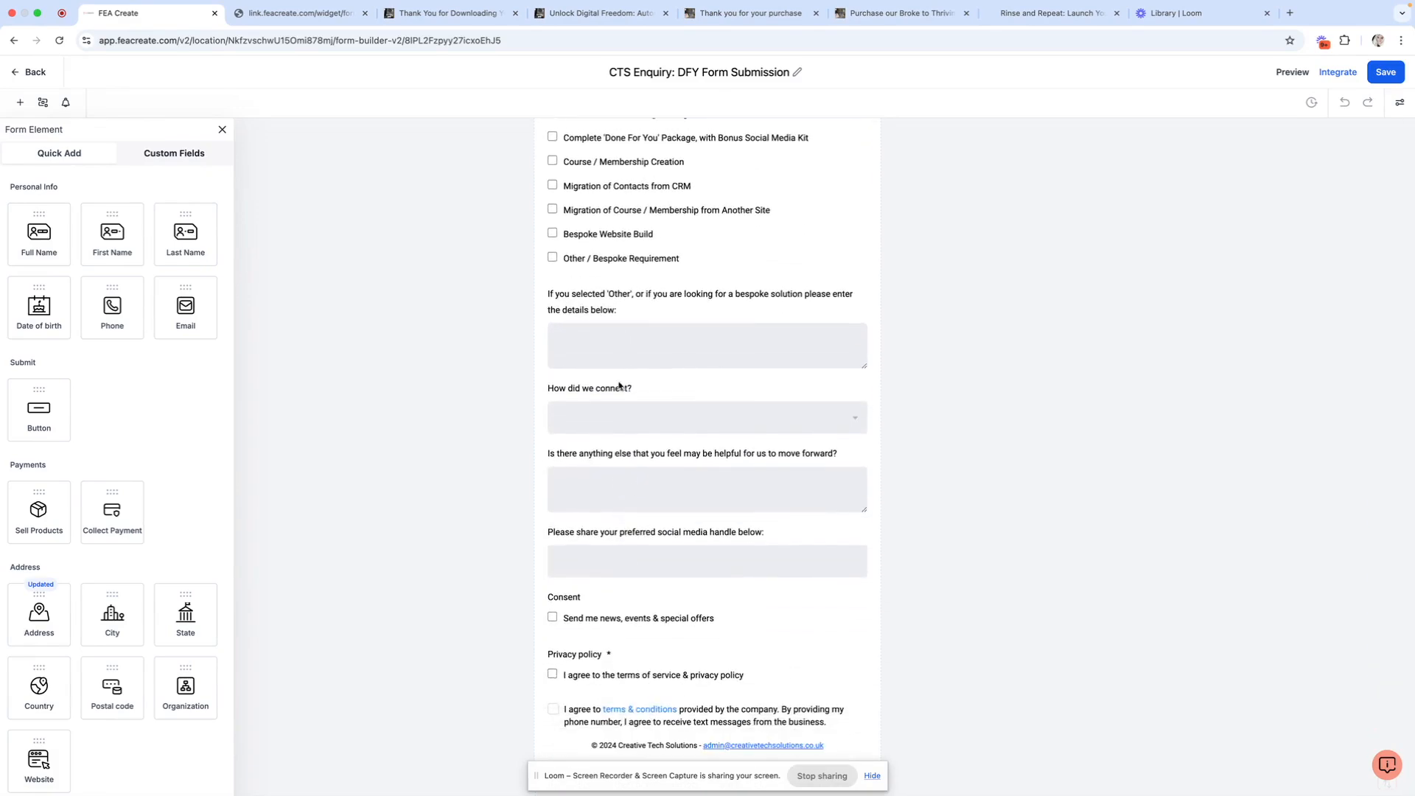
scroll(621, 383, "up", 1)
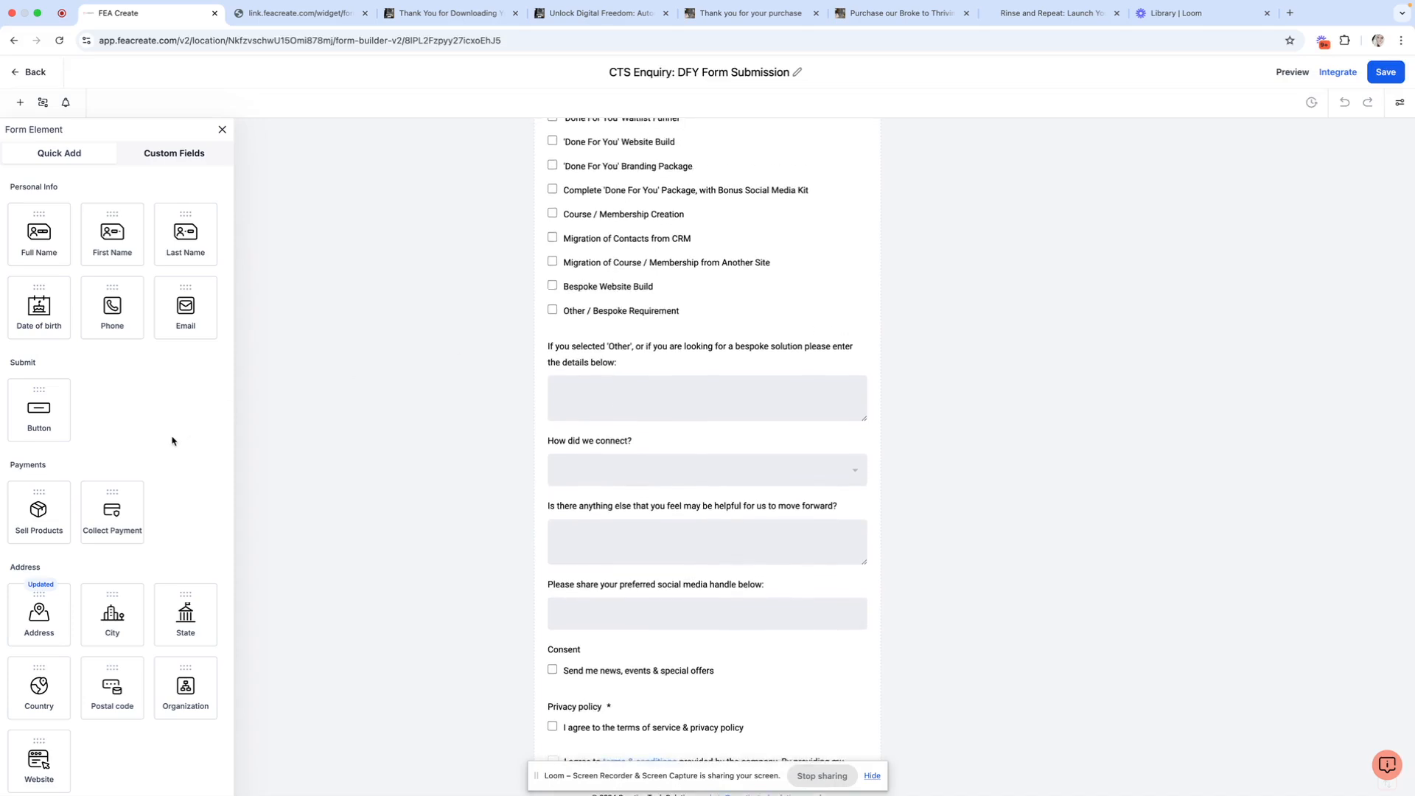
scroll(172, 441, "down", 6)
scroll(173, 440, "down", 1)
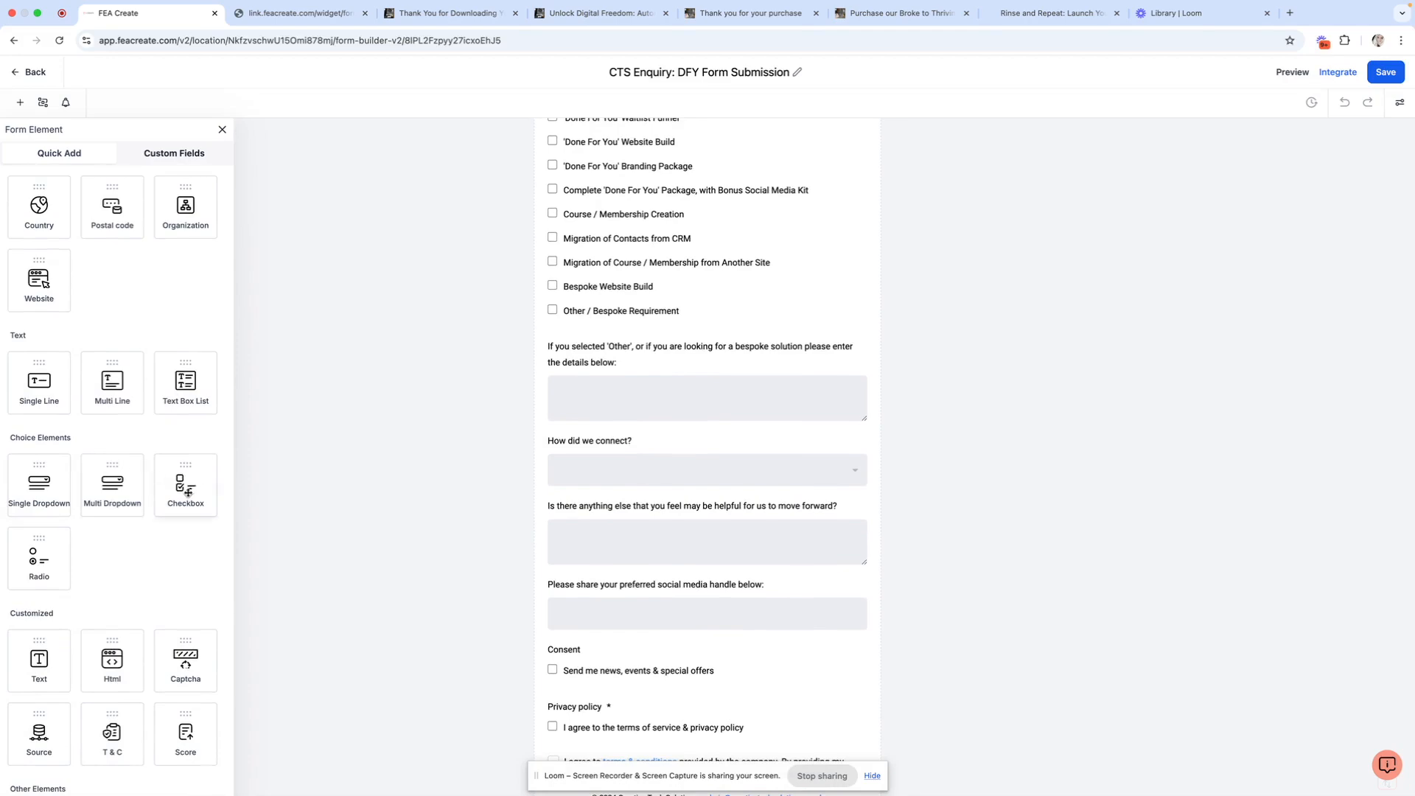
scroll(583, 292, "up", 2)
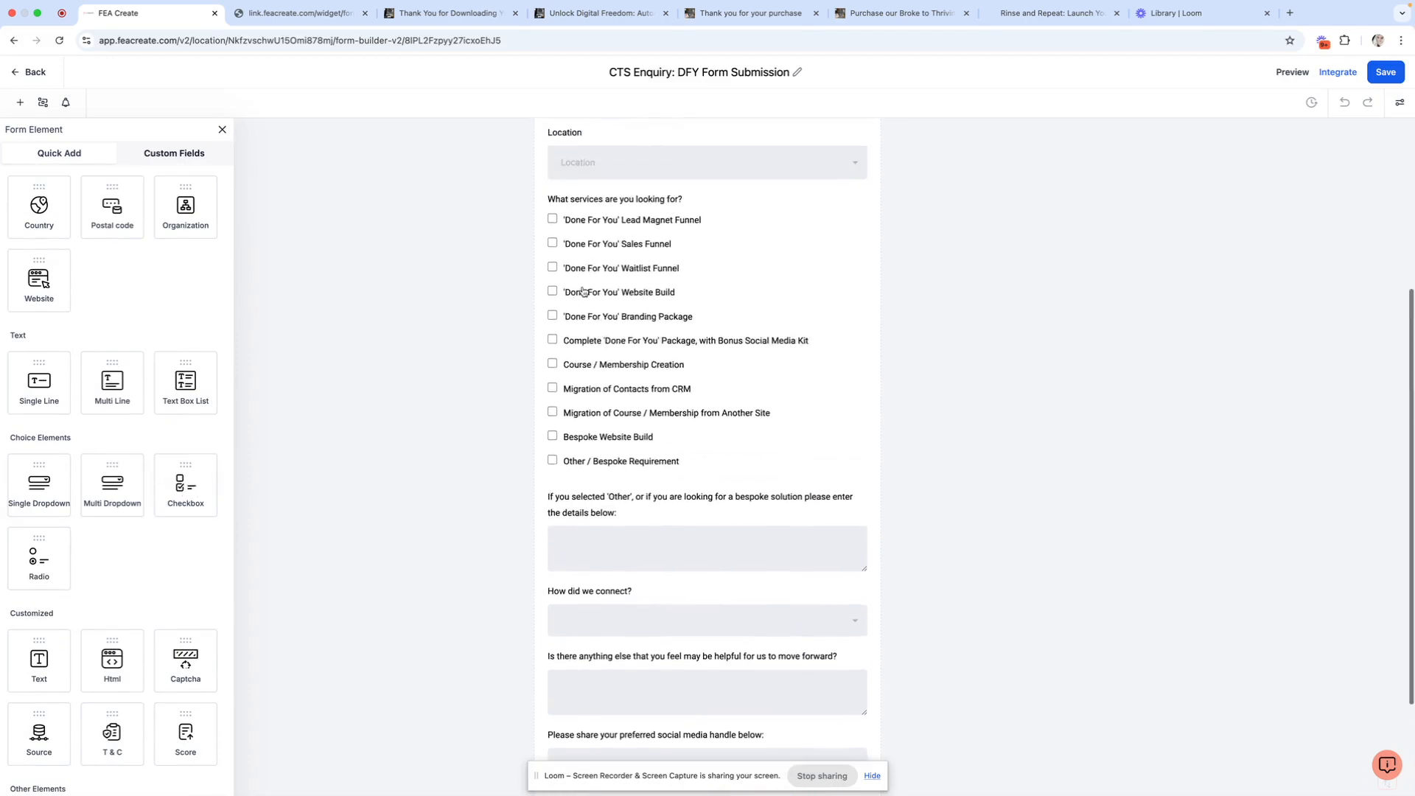
scroll(583, 291, "up", 1)
scroll(504, 361, "up", 1)
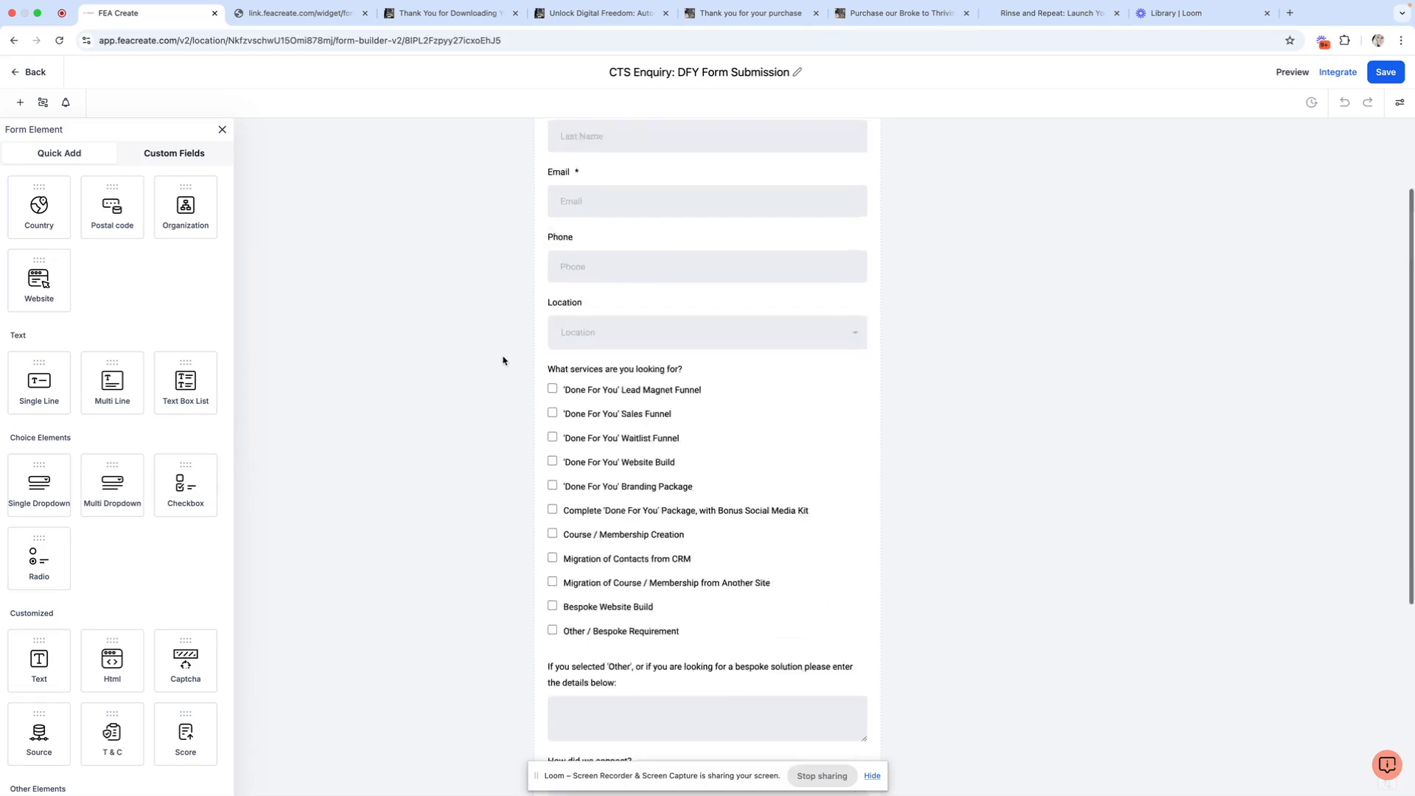
scroll(503, 361, "up", 2)
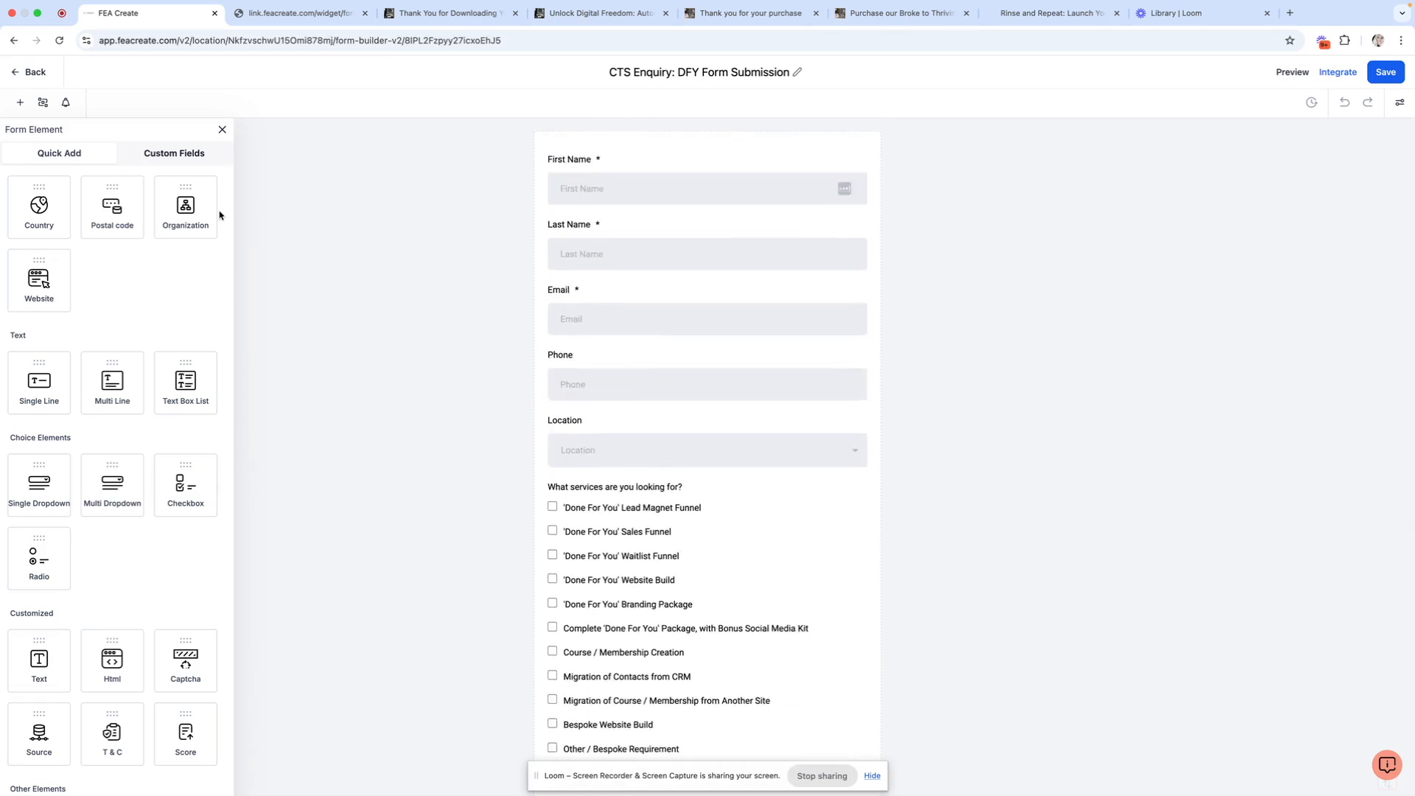
left_click(35, 74)
Step: Go to the survey builder and open the CTS: Feedback Survey
mouse_move(193, 110)
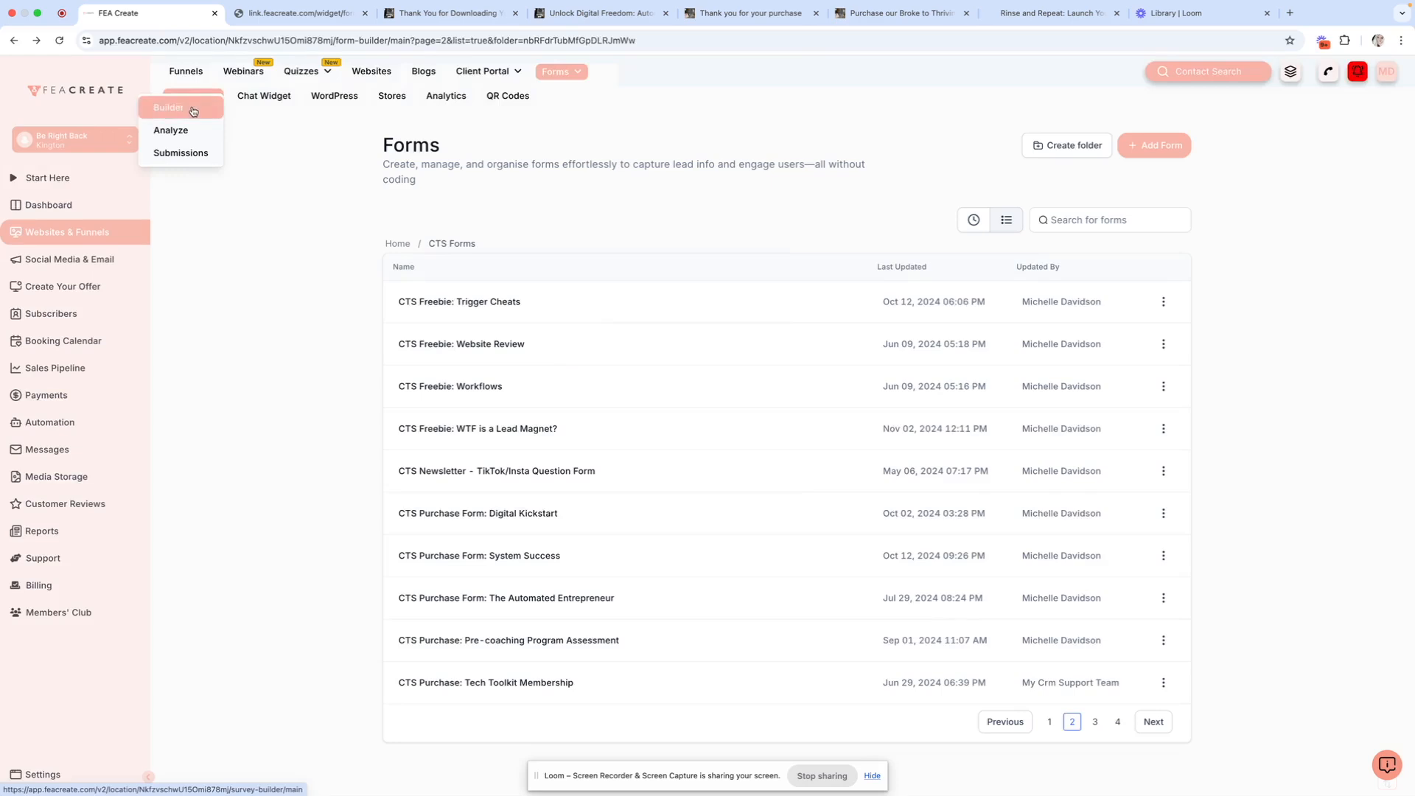
left_click(193, 110)
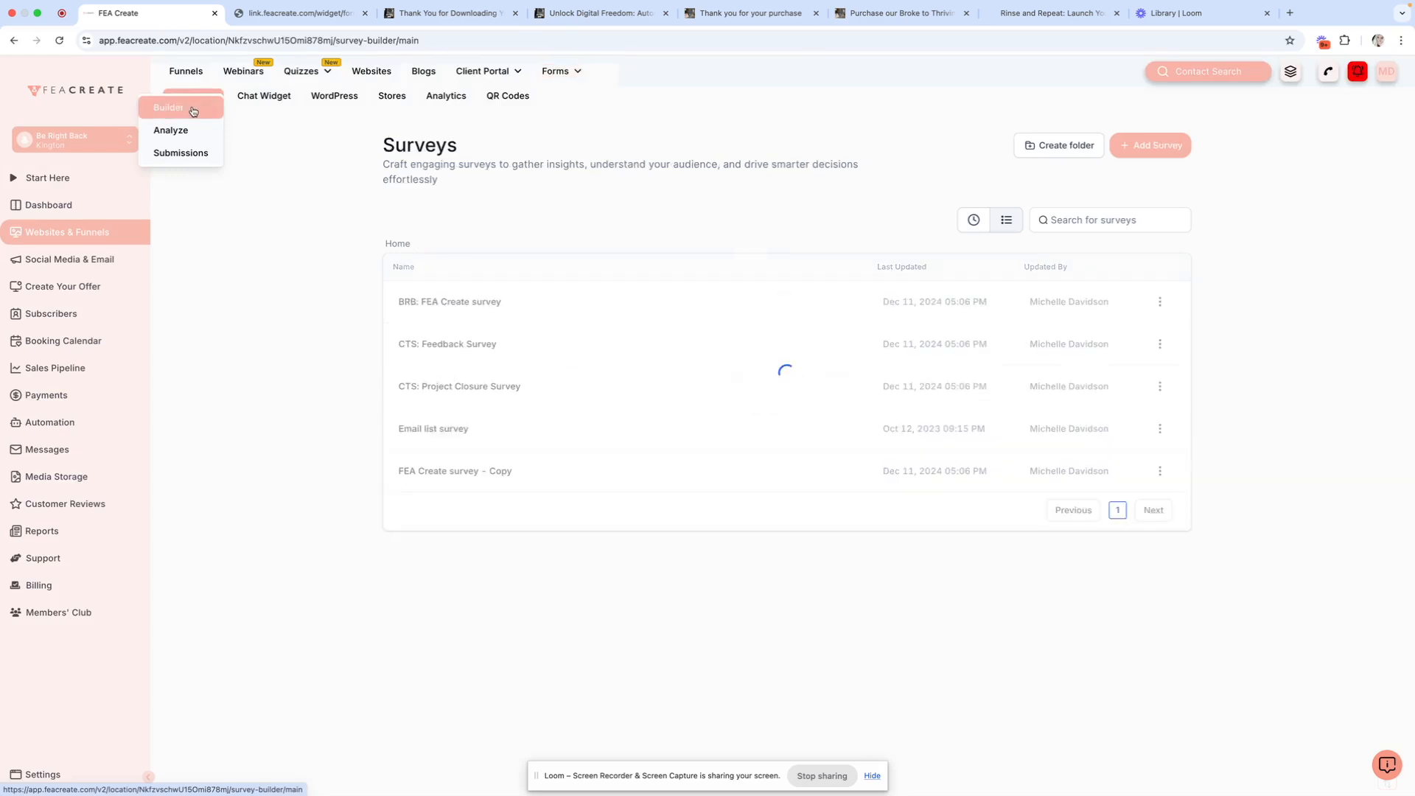
left_click(428, 344)
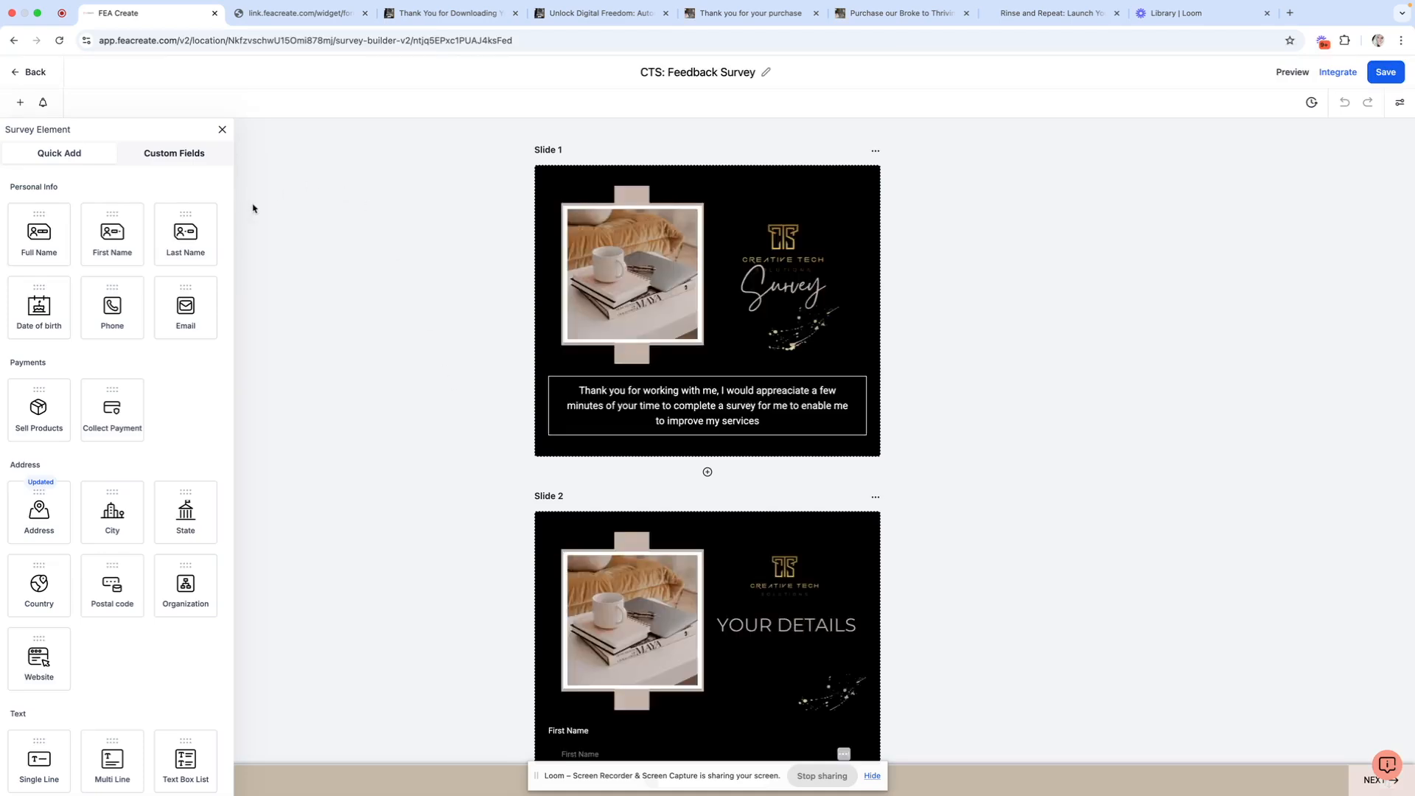
Step: Hide the survey element library and look through the feedback survey's slides down to Improvements
left_click(222, 129)
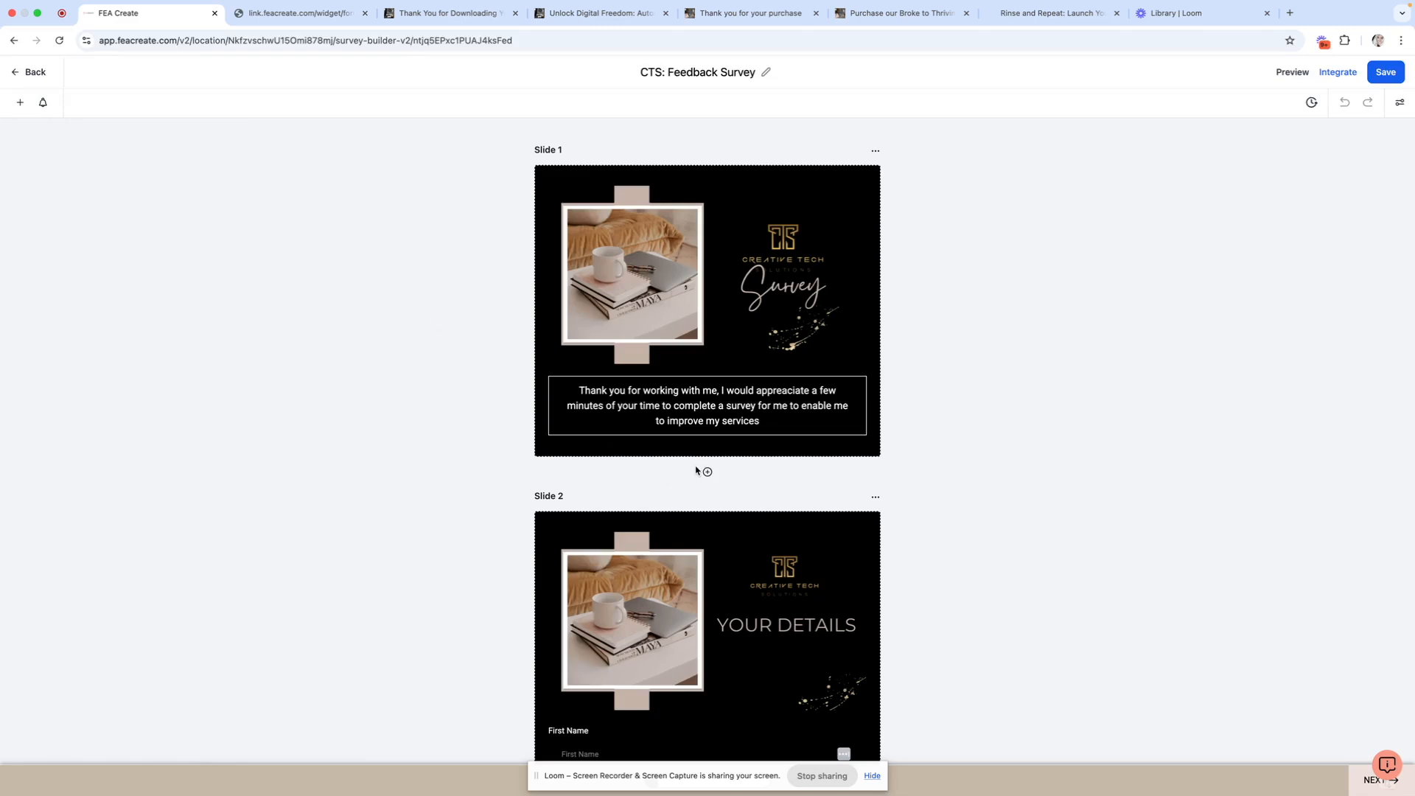
scroll(696, 470, "down", 3)
scroll(696, 469, "down", 10)
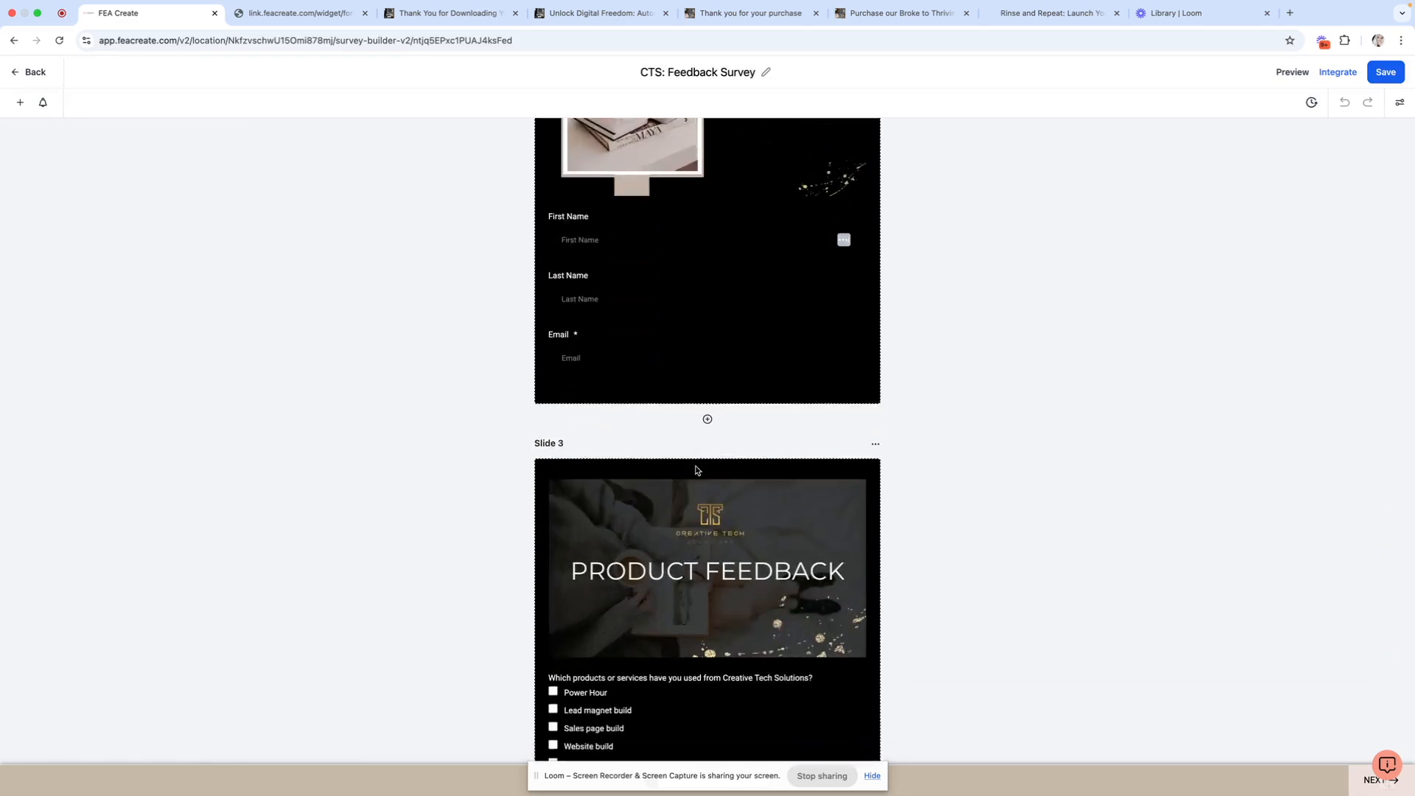
scroll(696, 469, "down", 12)
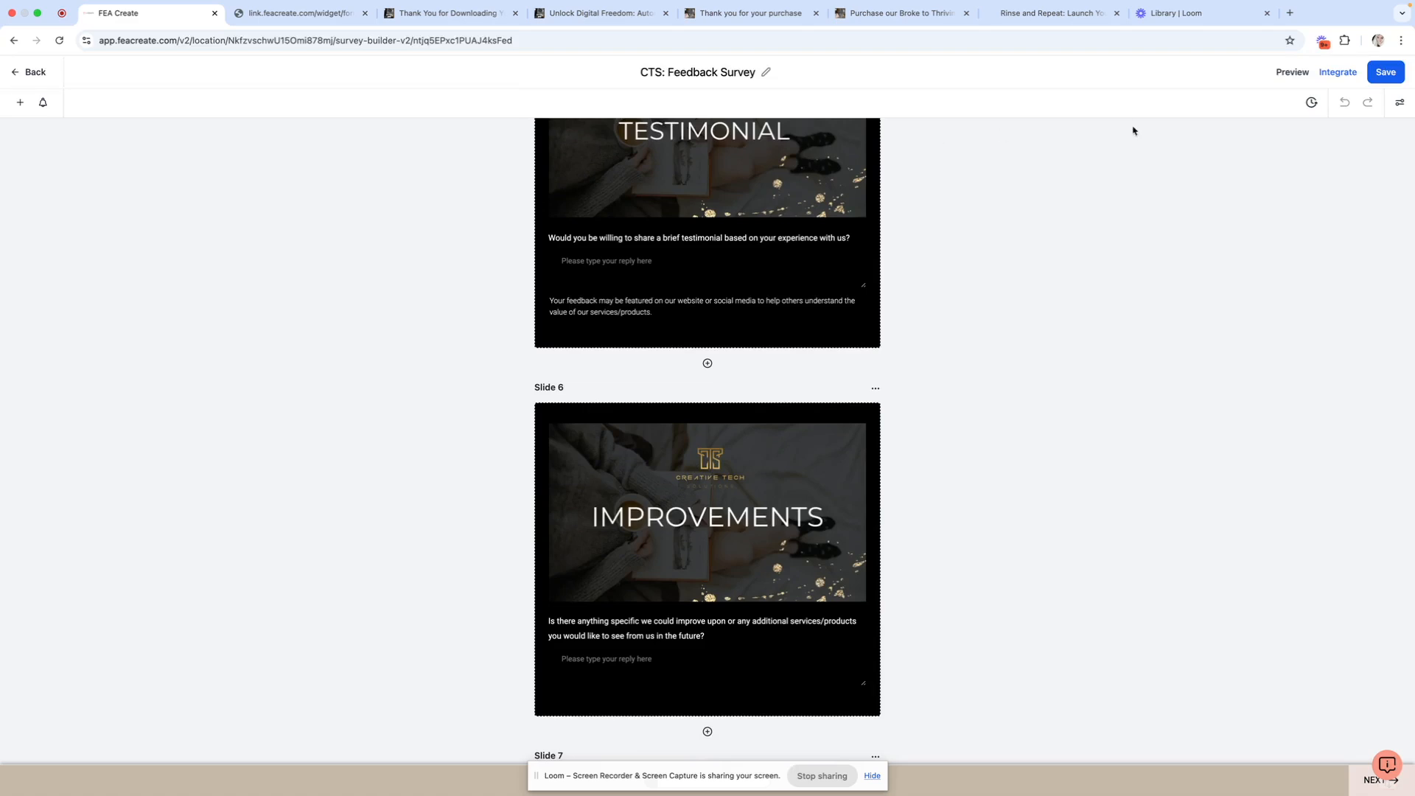
Step: View the feedback survey's embed code in its integration options, close them, and return to the surveys list
left_click(1337, 74)
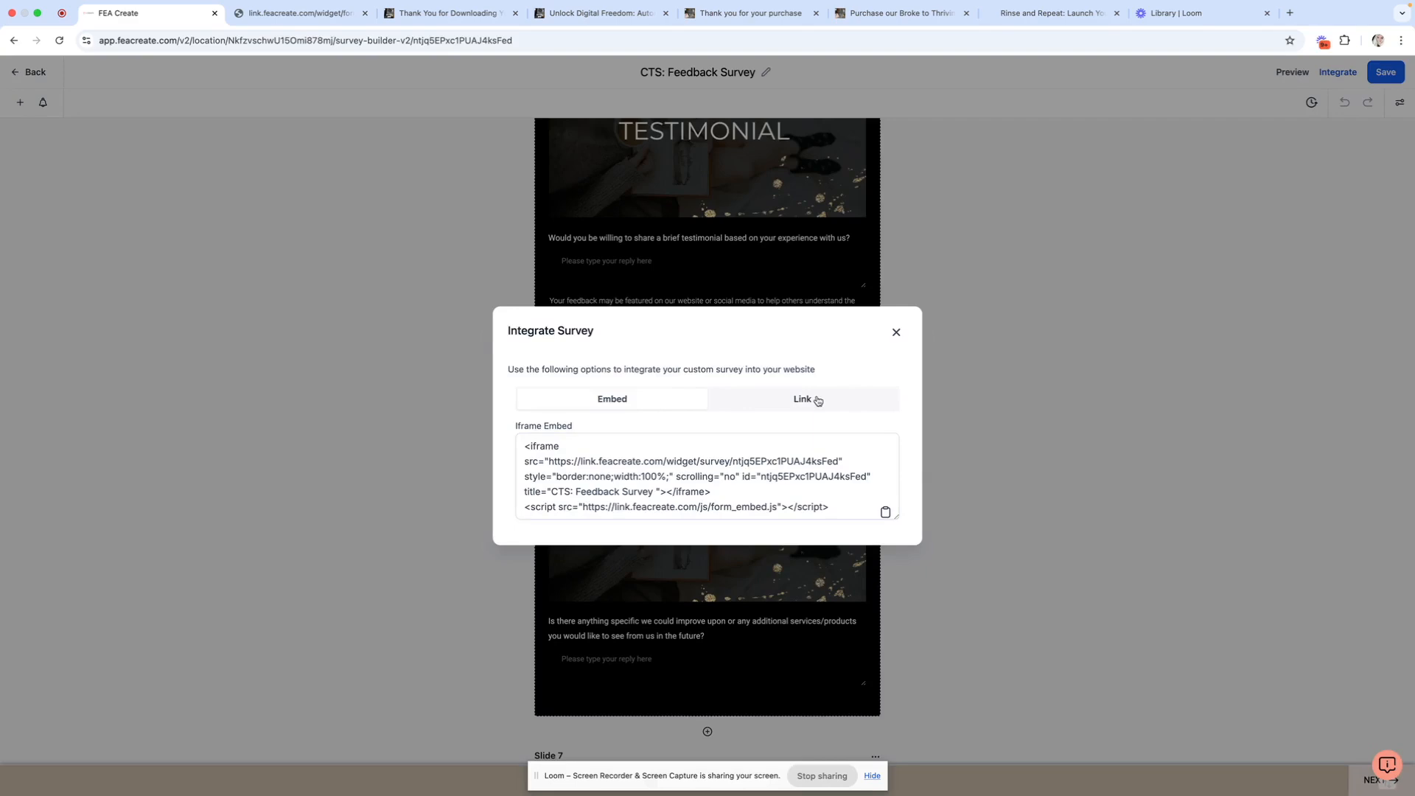
left_click(897, 333)
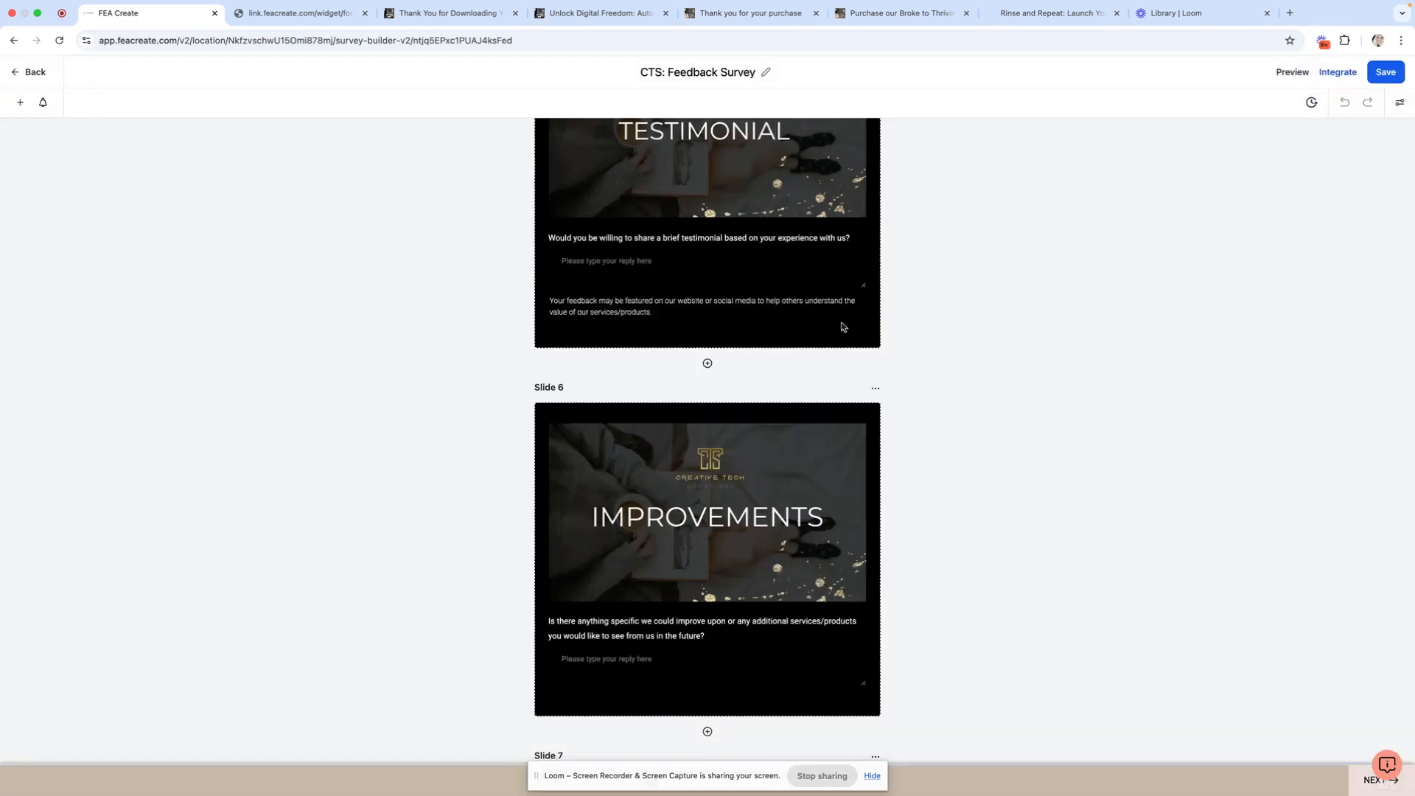
left_click(24, 72)
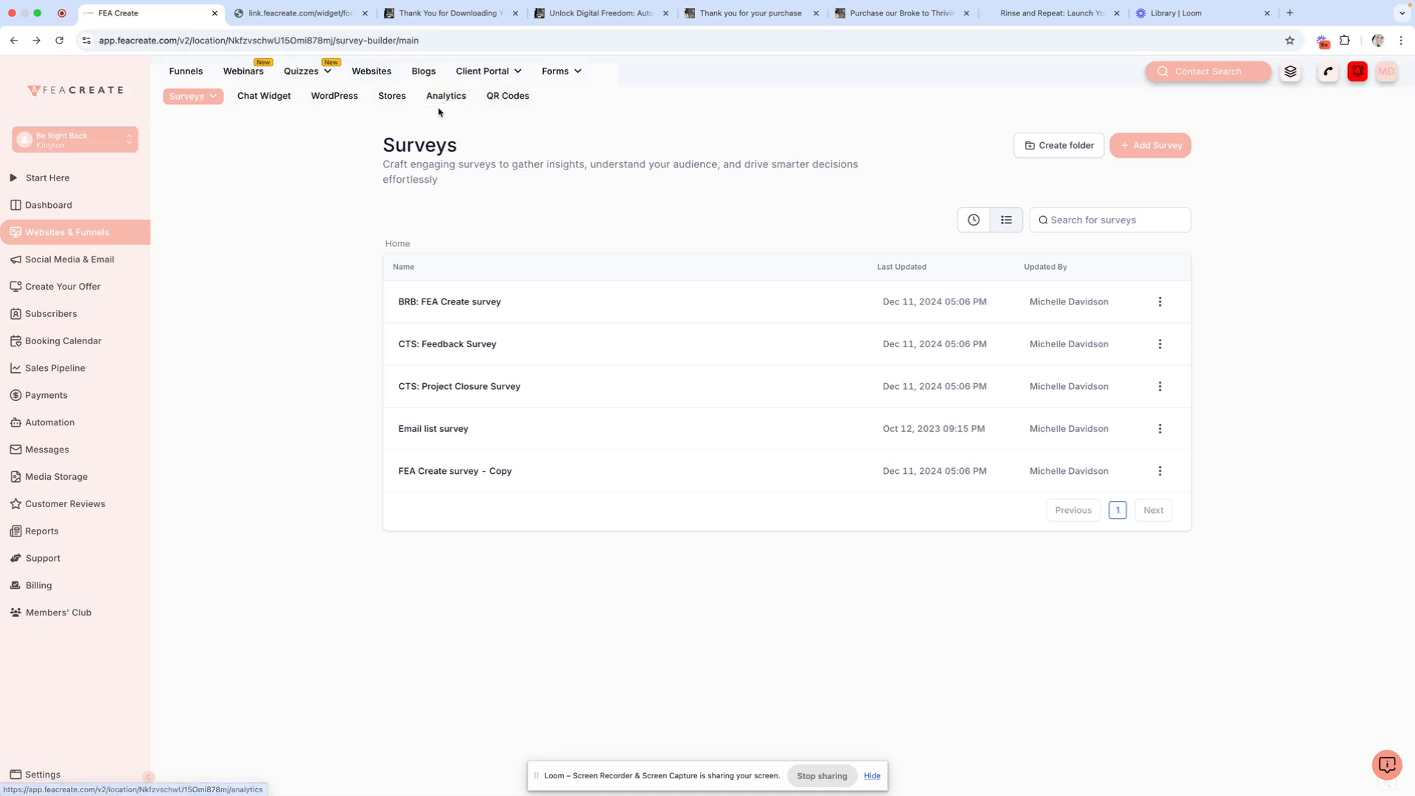
Step: Go to the Social Planner, check its content section, and view the planner as a monthly calendar
left_click(84, 267)
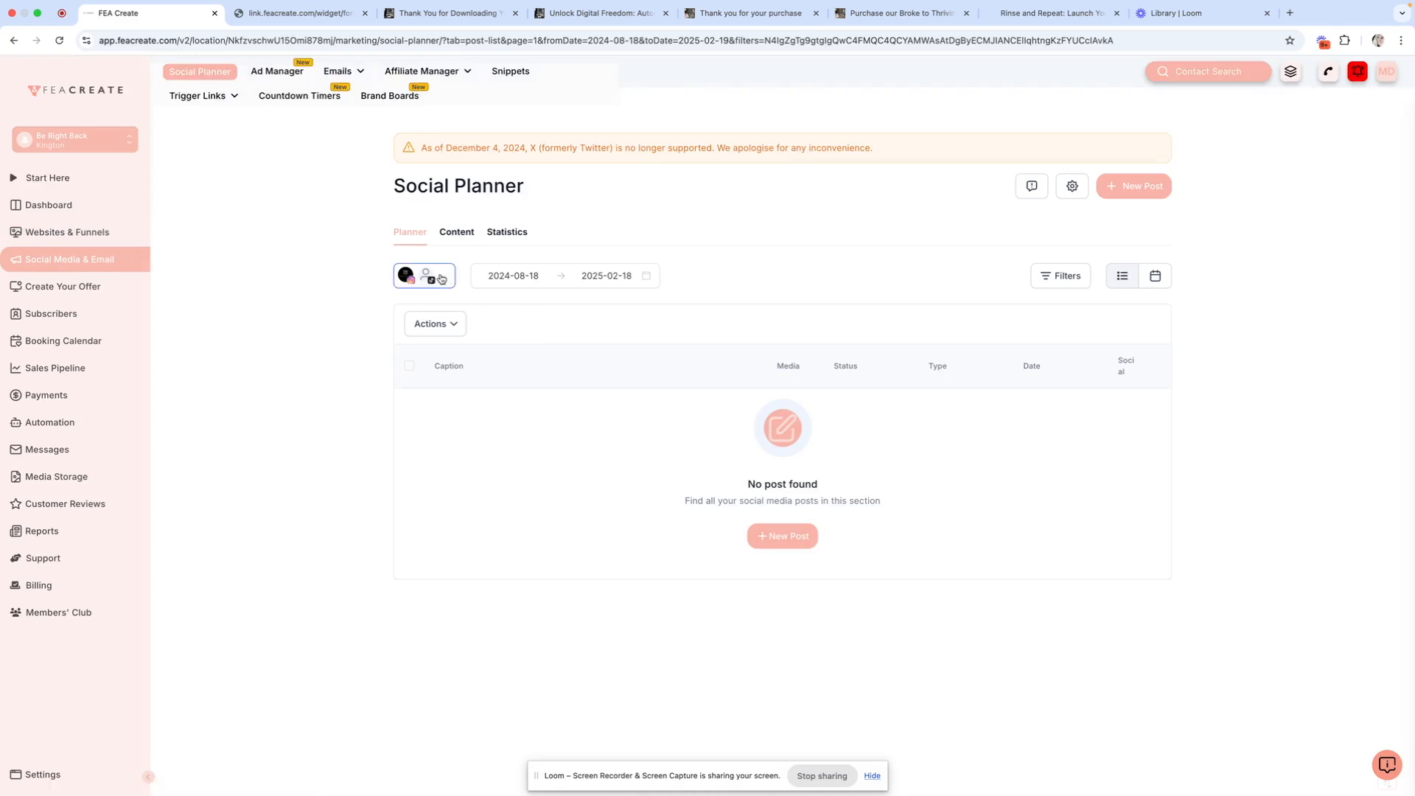
left_click(463, 235)
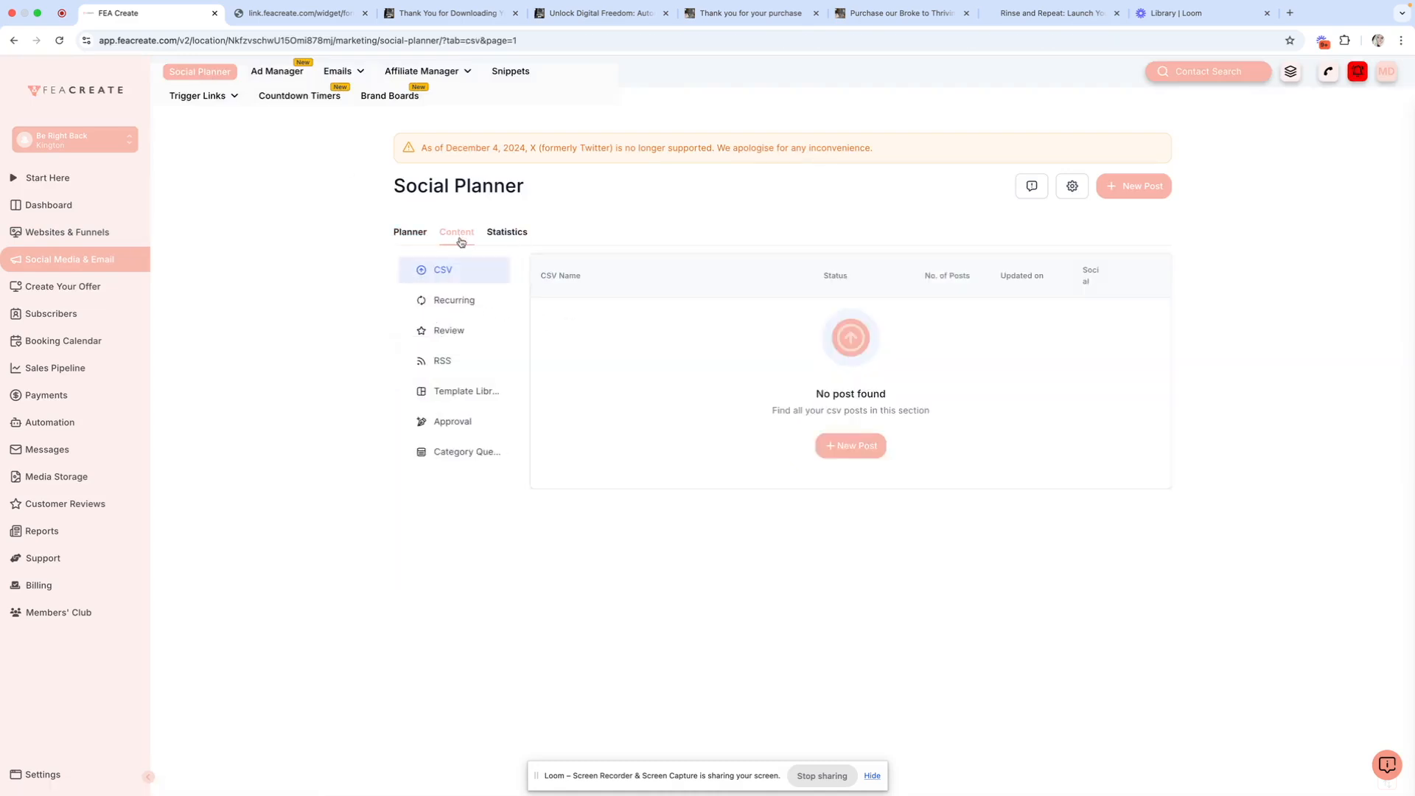
left_click(407, 231)
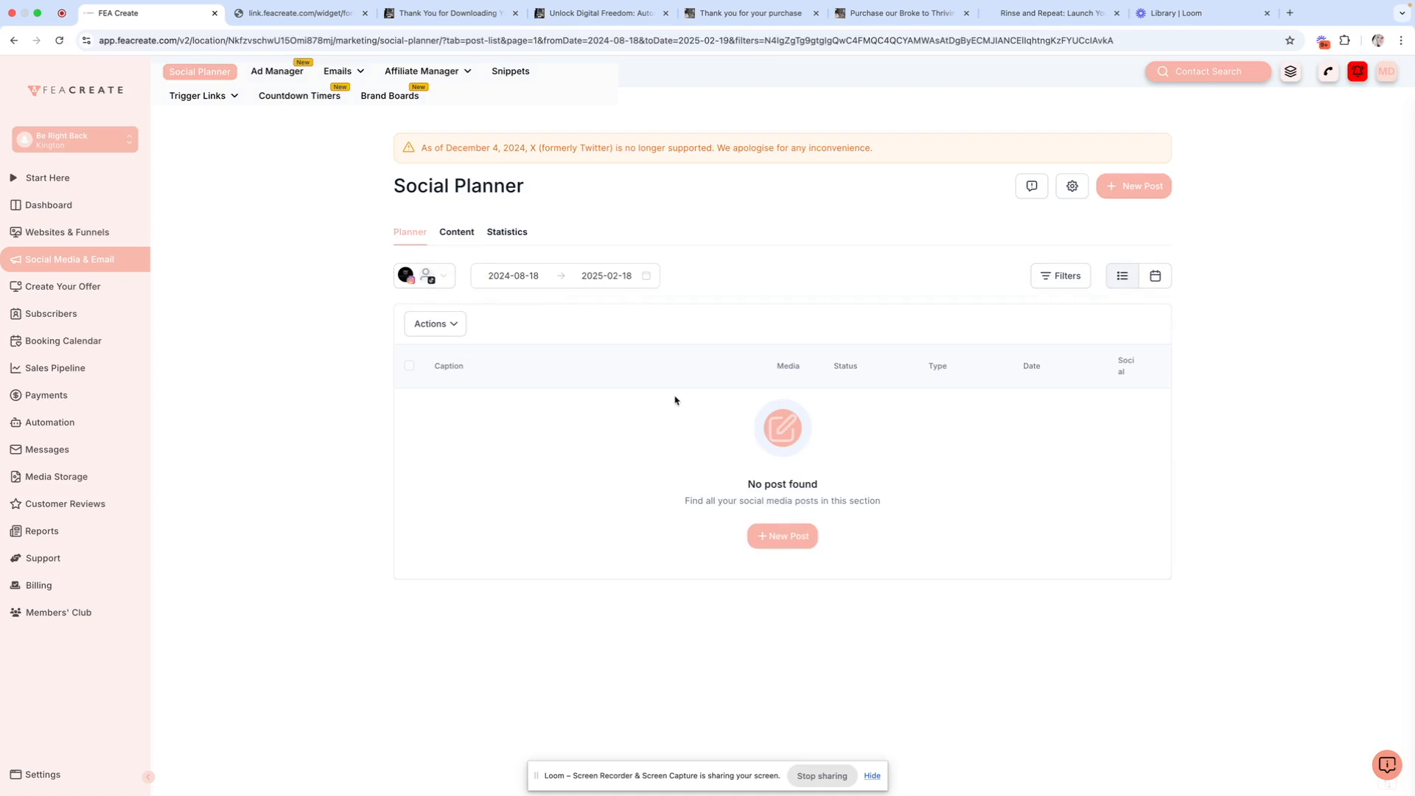
left_click(1155, 275)
scroll(560, 536, "down", 1)
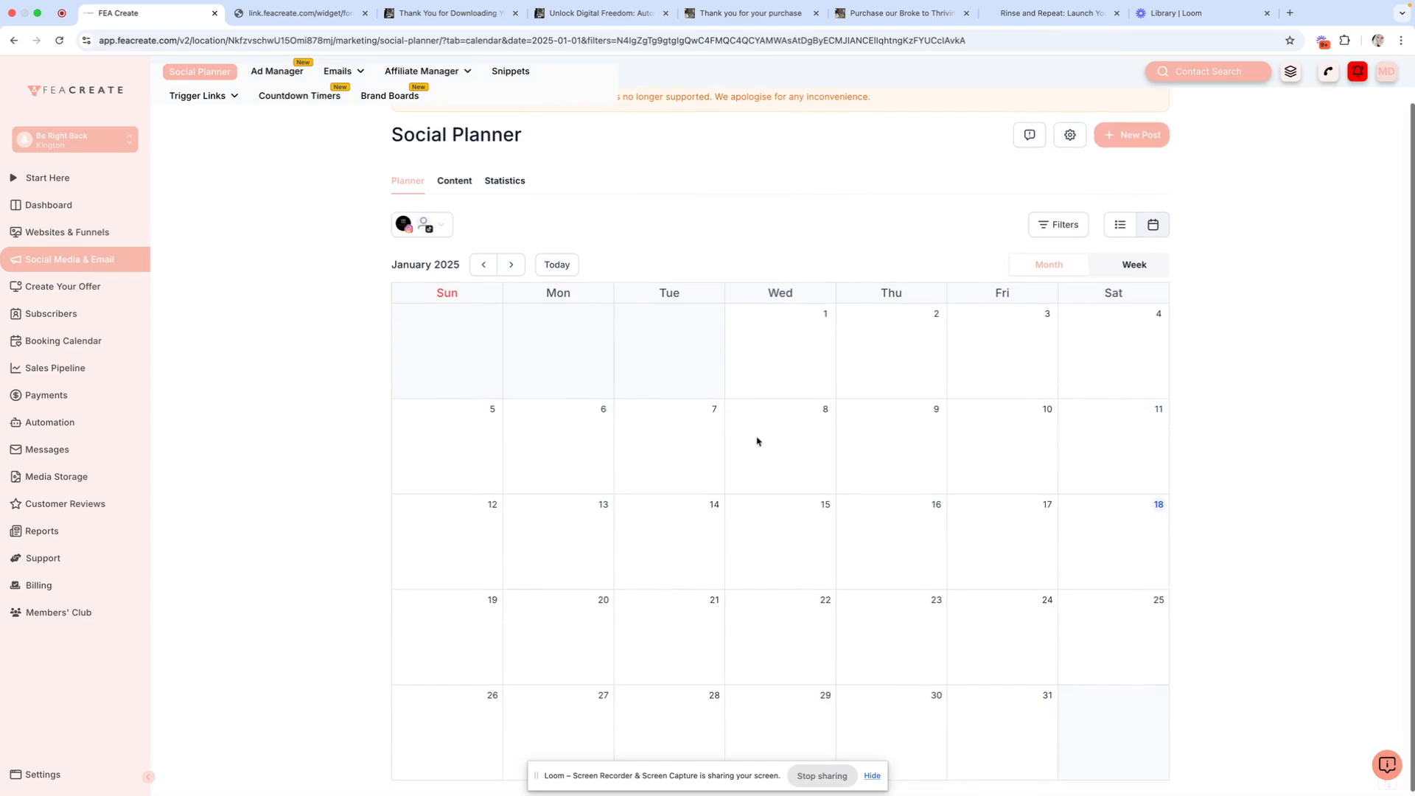
scroll(487, 418, "up", 1)
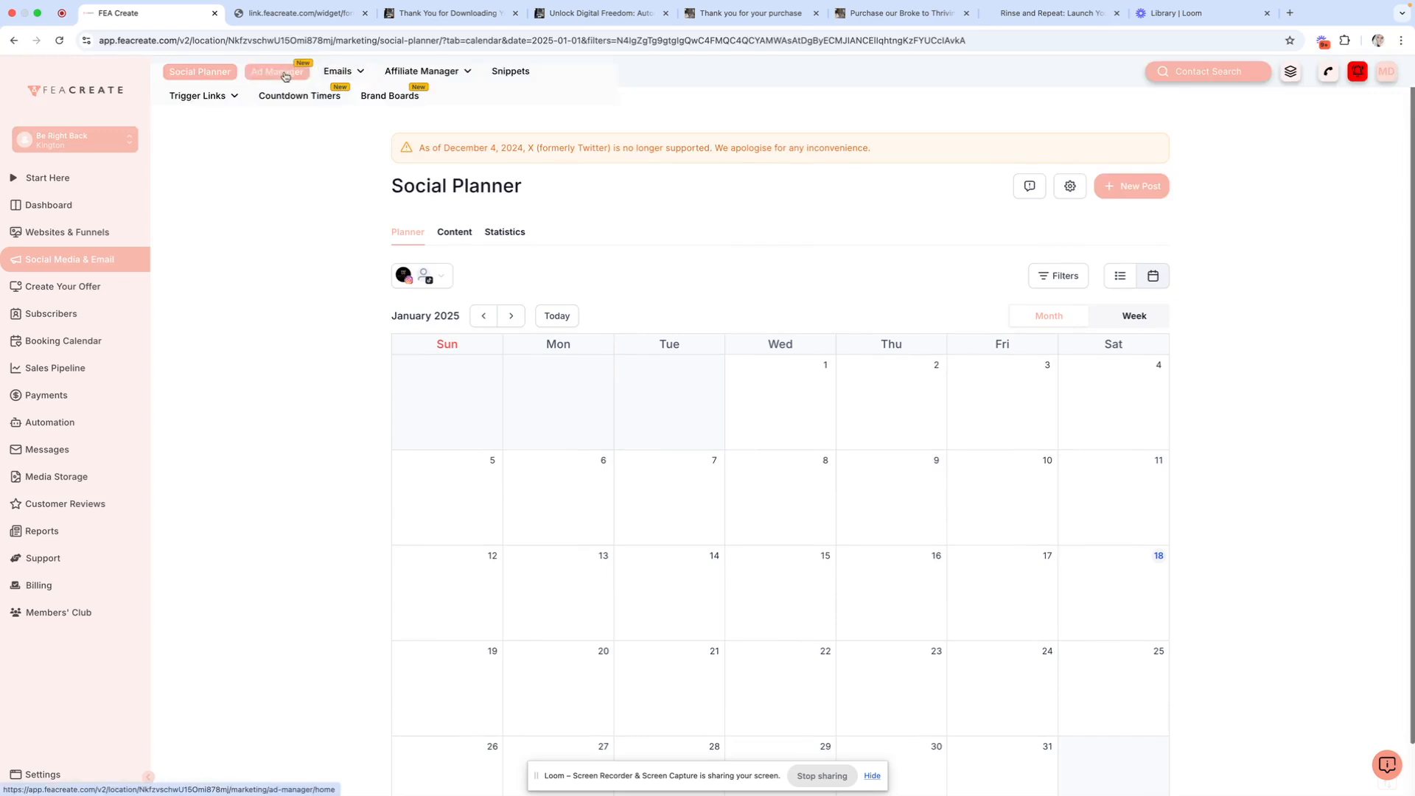
Step: Go to the email templates and open CTS - Day 5th January 25 from the 12 Days of Christmas folder
mouse_move(350, 77)
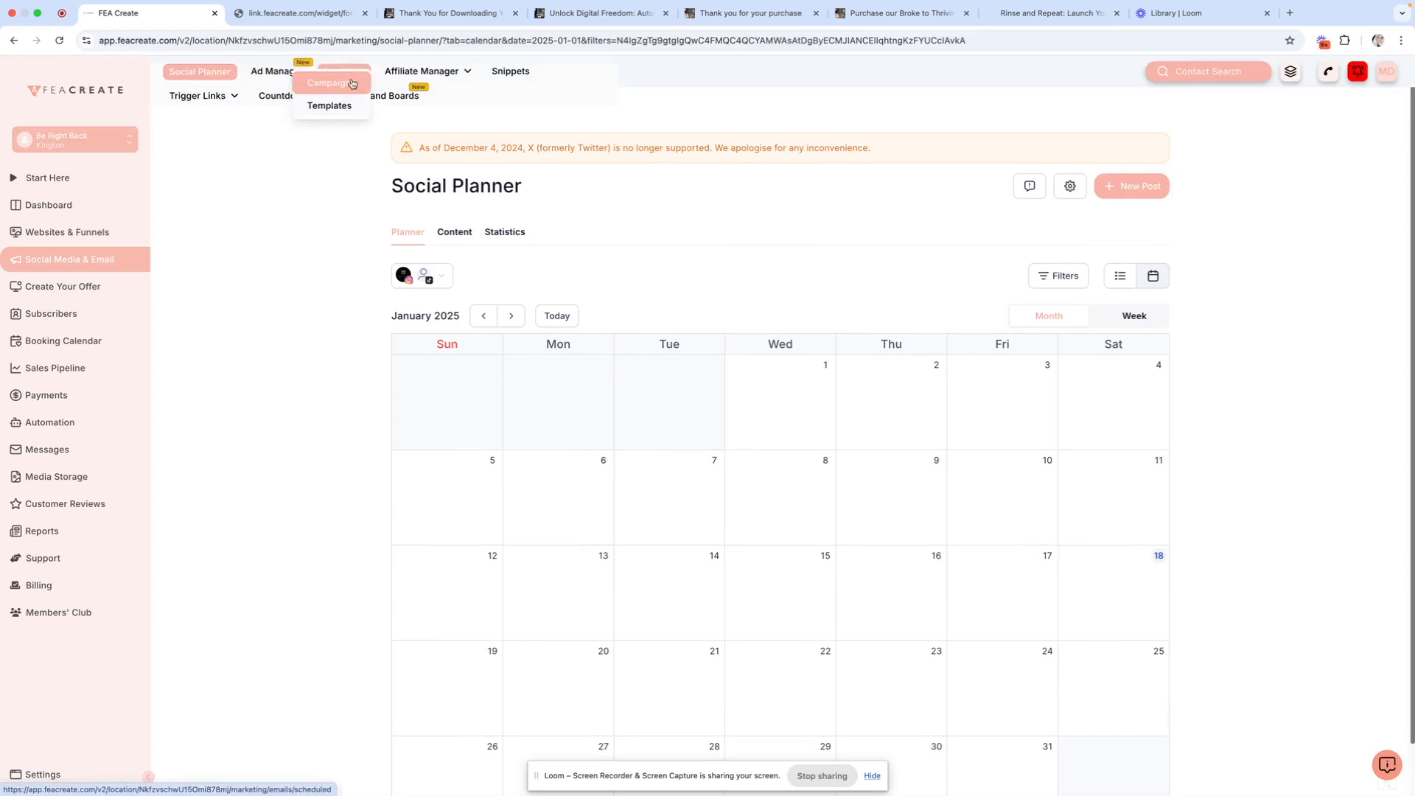
left_click(329, 108)
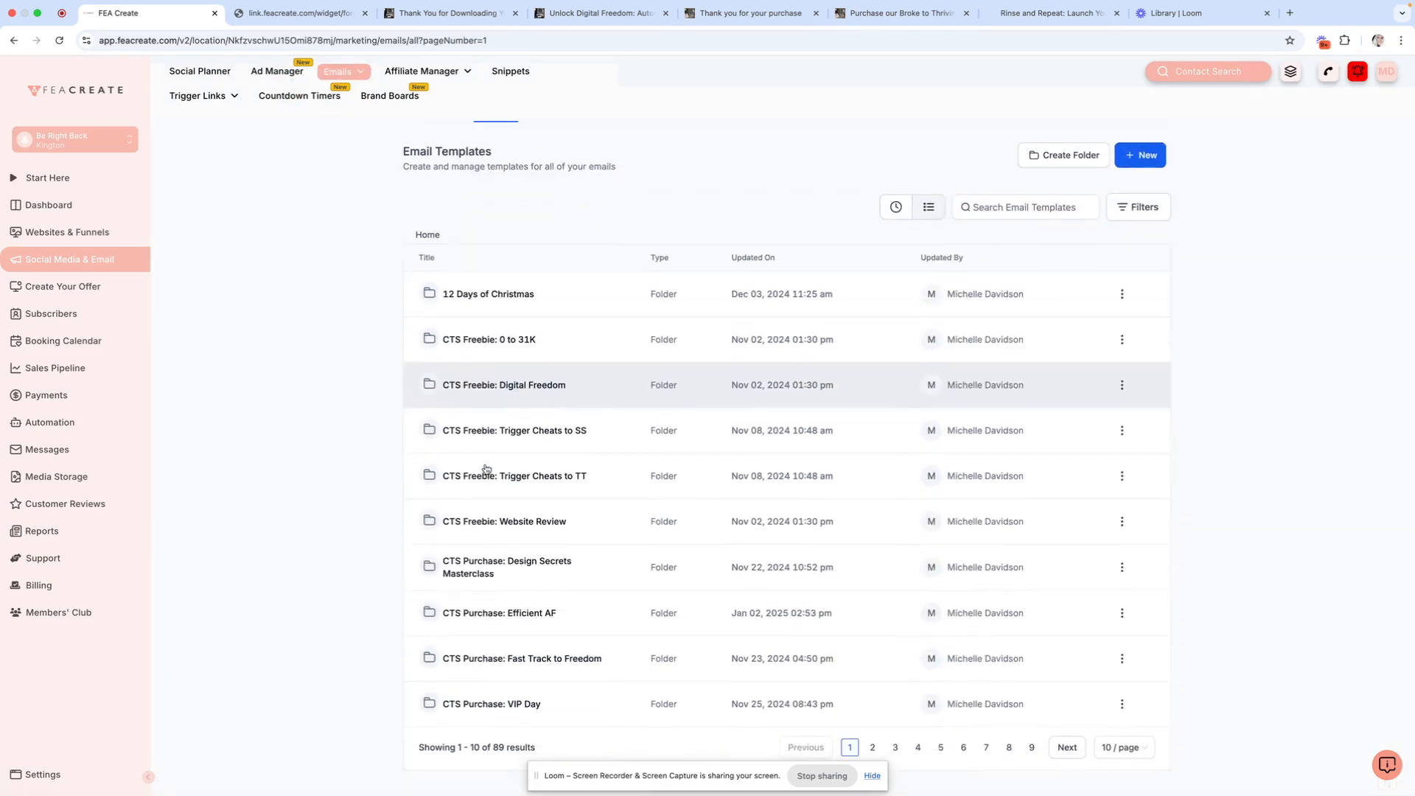
left_click(502, 295)
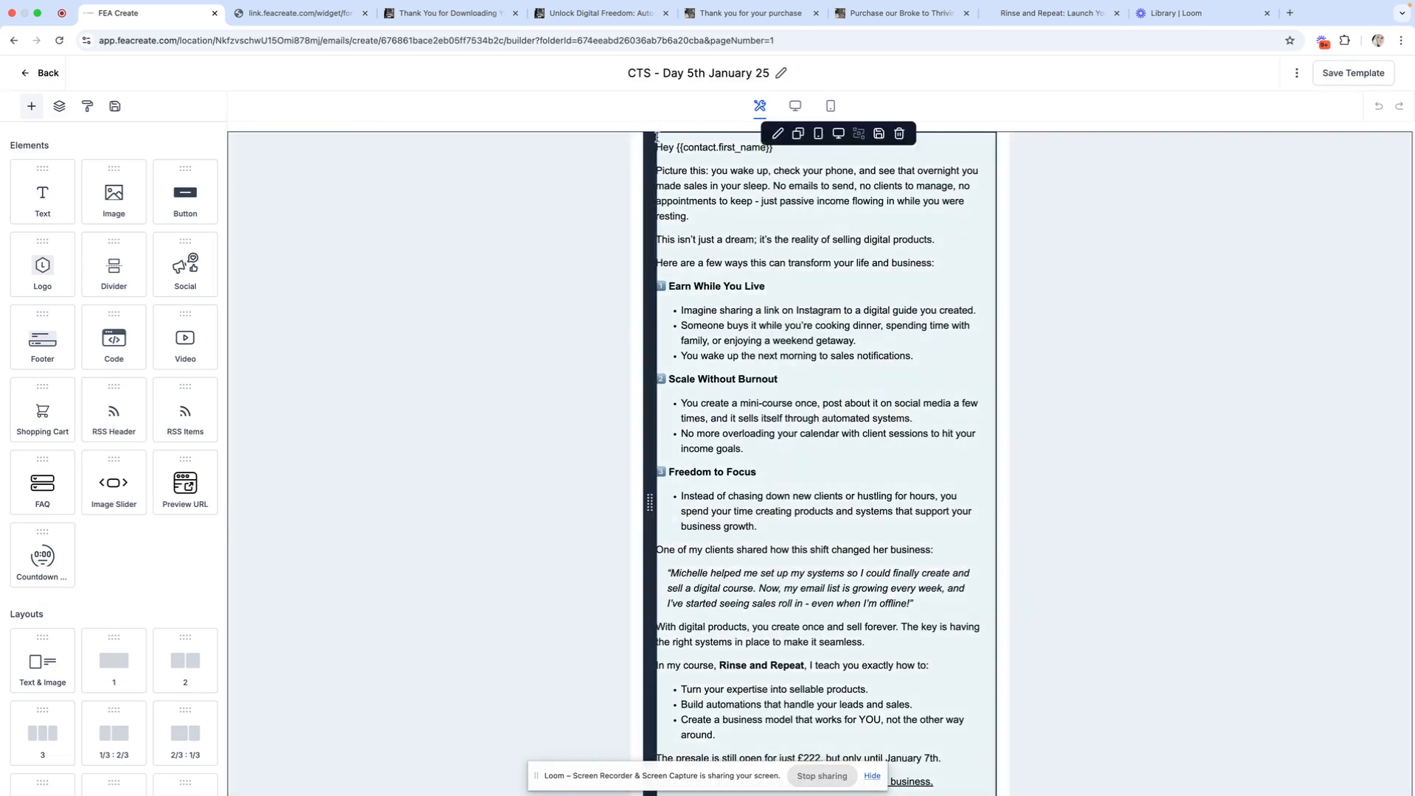
Step: Look through the email template's body text from the greeting down to the footer
left_click(632, 149)
left_click(649, 148)
scroll(714, 318, "down", 4)
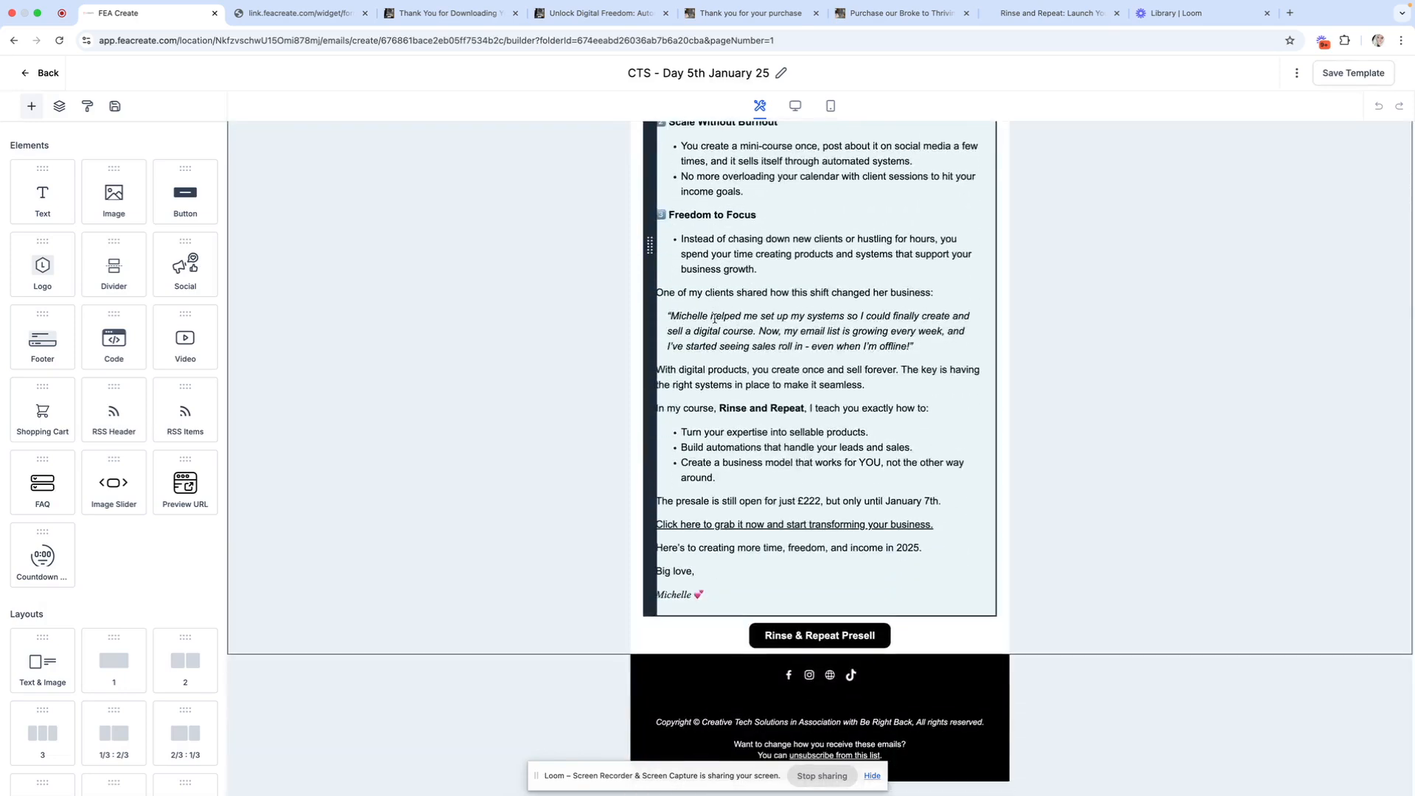
scroll(714, 319, "up", 4)
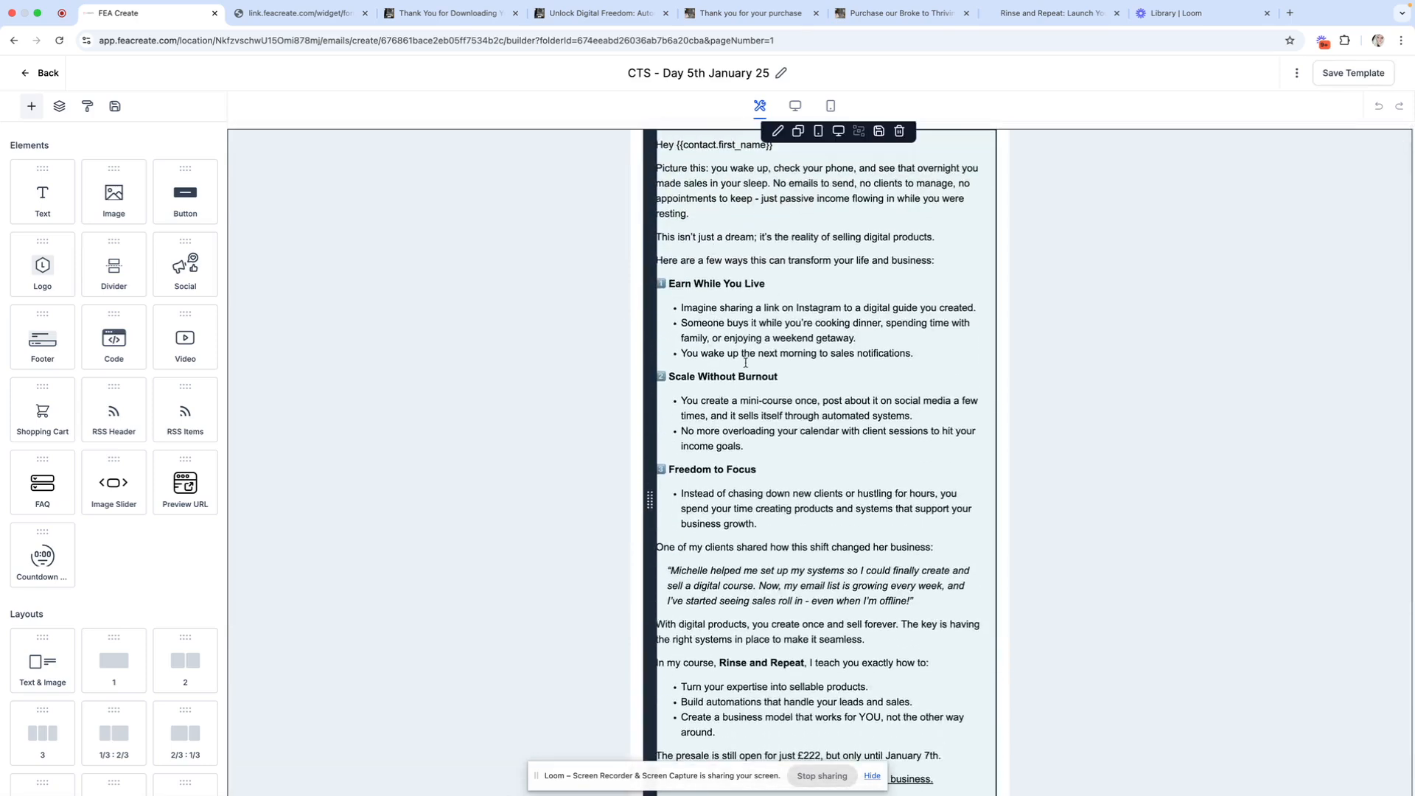
scroll(746, 363, "down", 2)
Step: Insert an empty image block above the email's greeting and close the image settings
left_click_drag(113, 193, 672, 204)
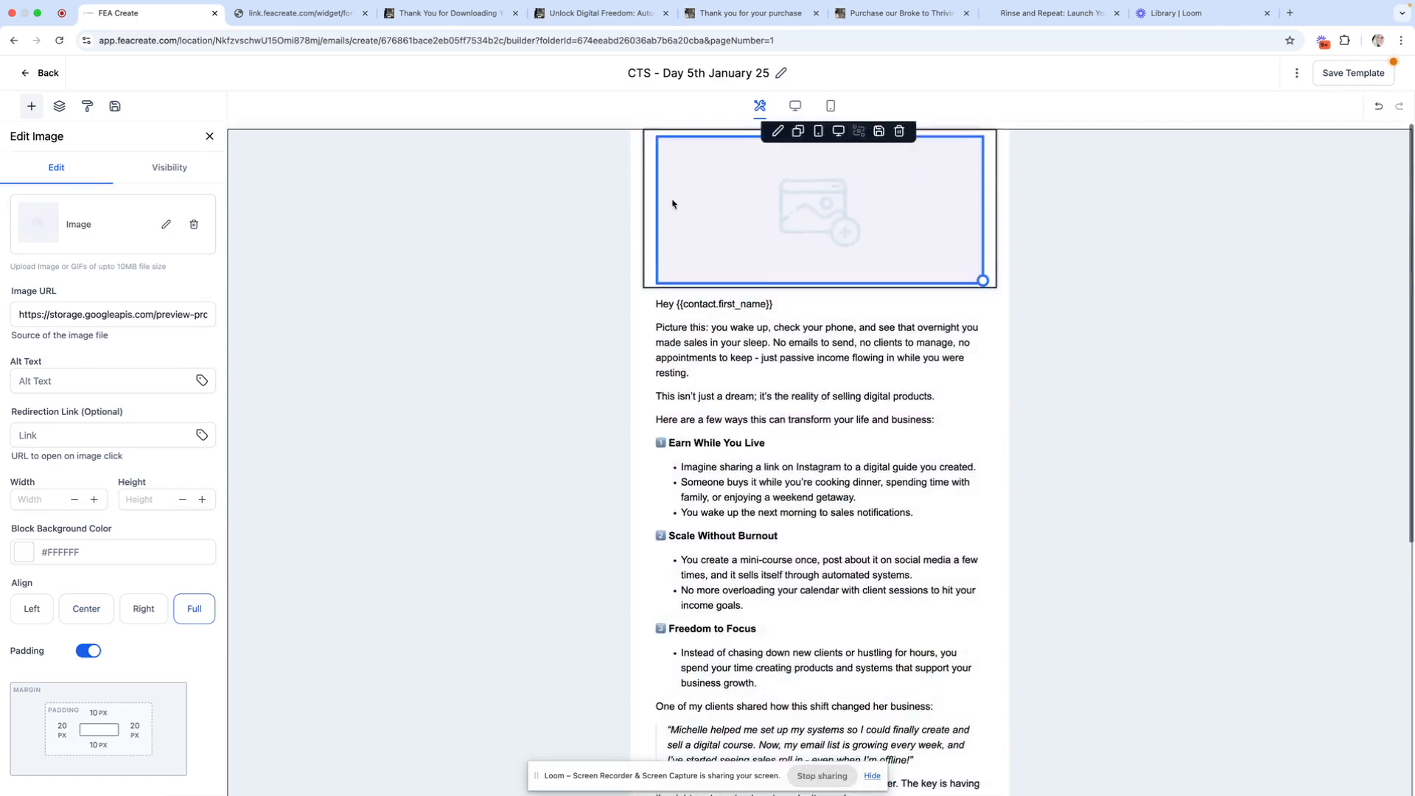
left_click(209, 136)
Step: Examine the settings of the Rinse & Repeat Presell button in the email and select its link URL
scroll(710, 415, "down", 1)
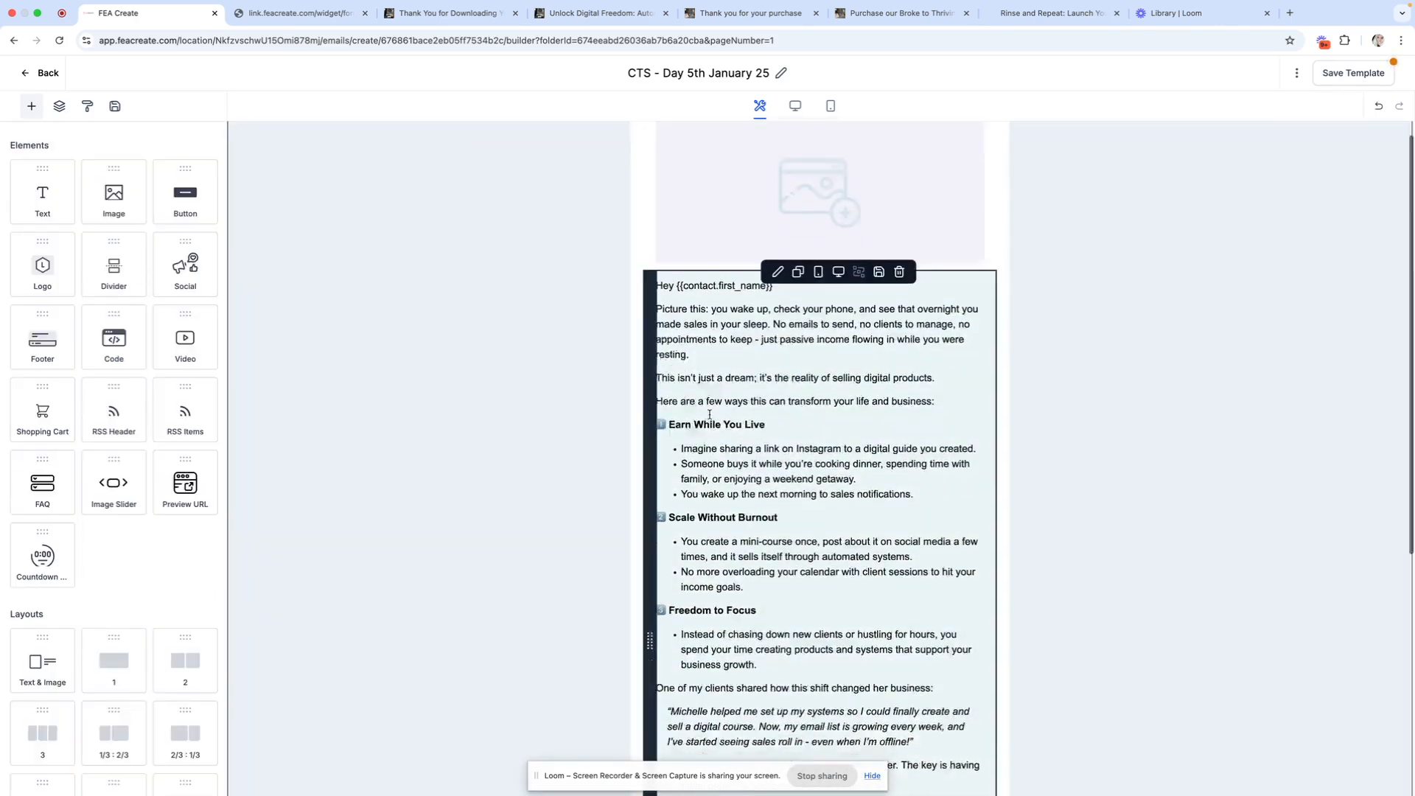
scroll(710, 415, "down", 6)
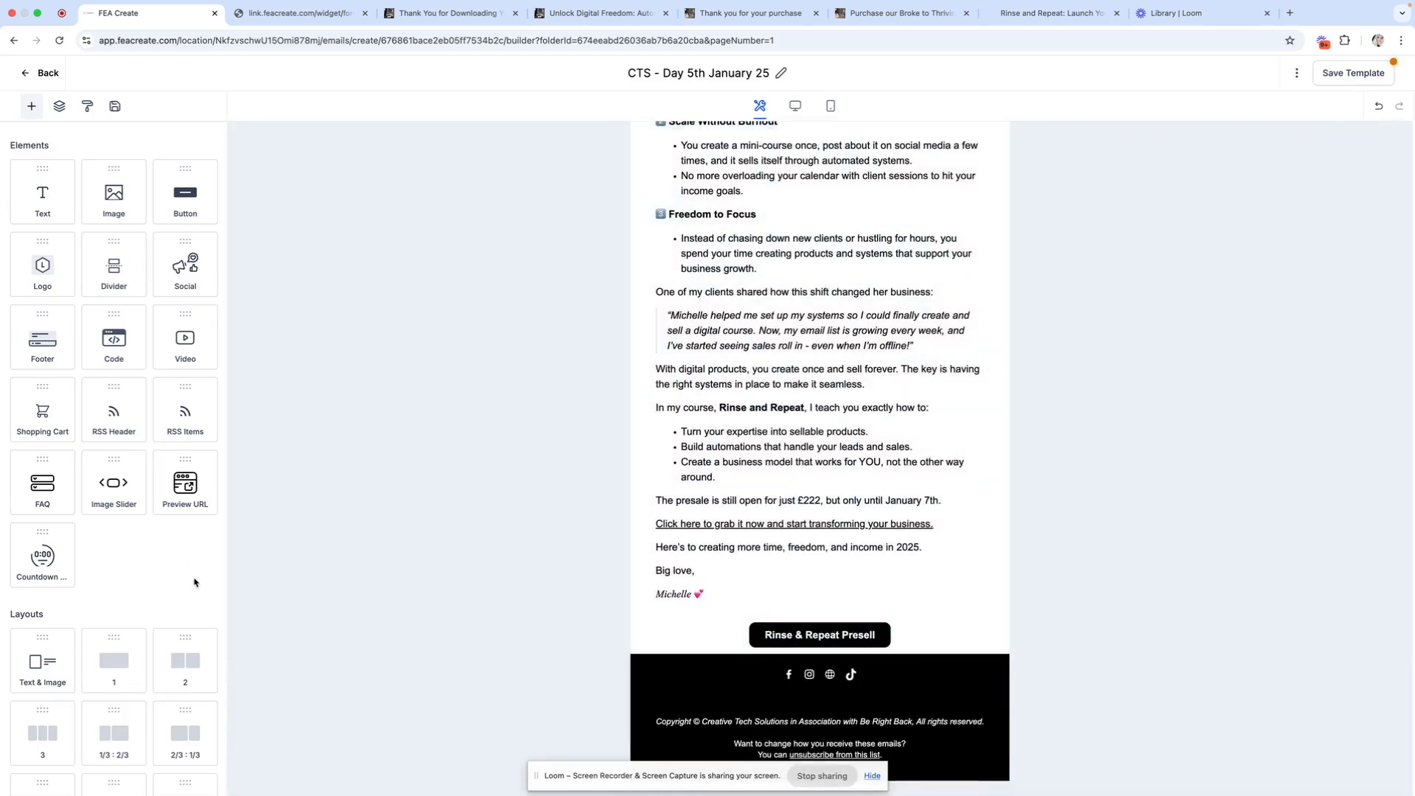
scroll(126, 569, "down", 1)
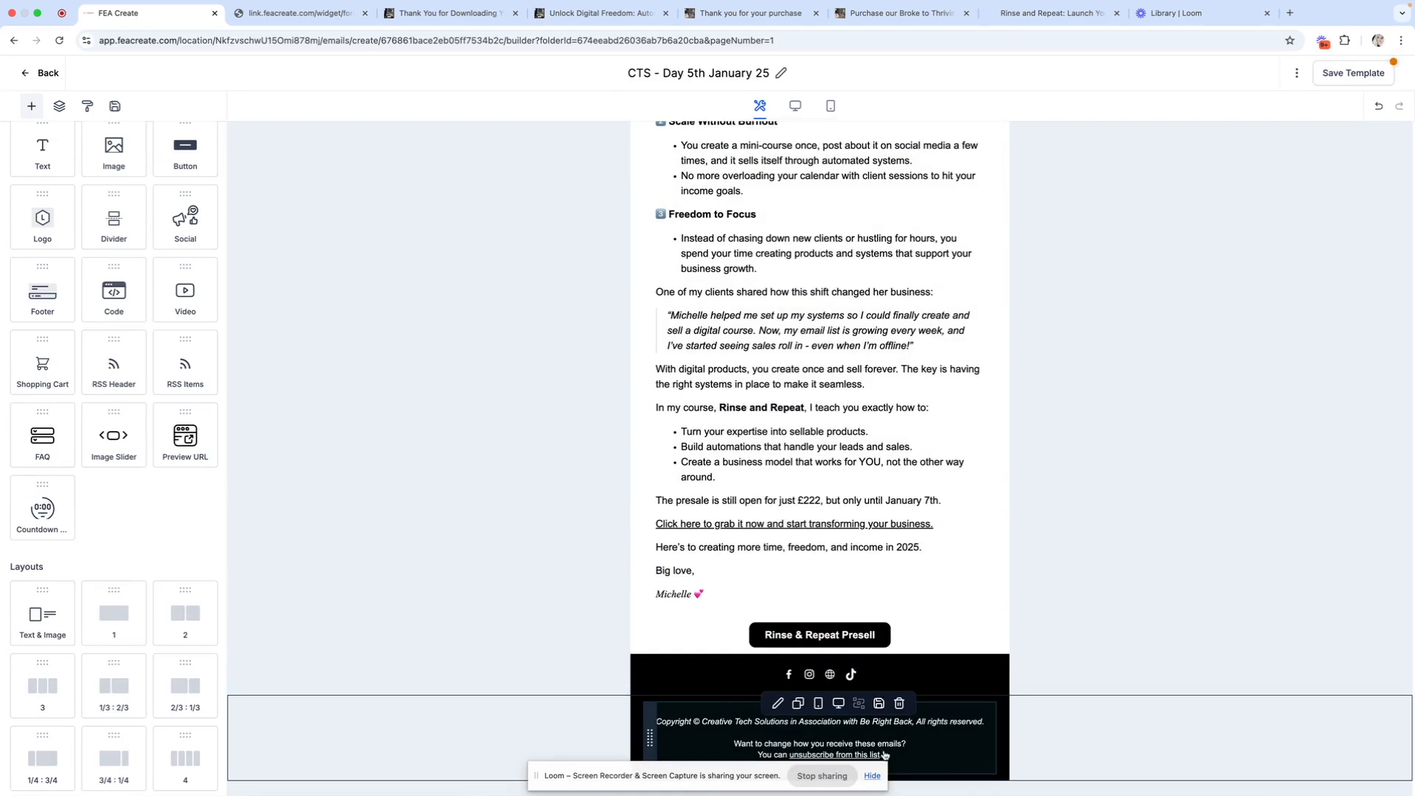
left_click(931, 634)
left_click(56, 462)
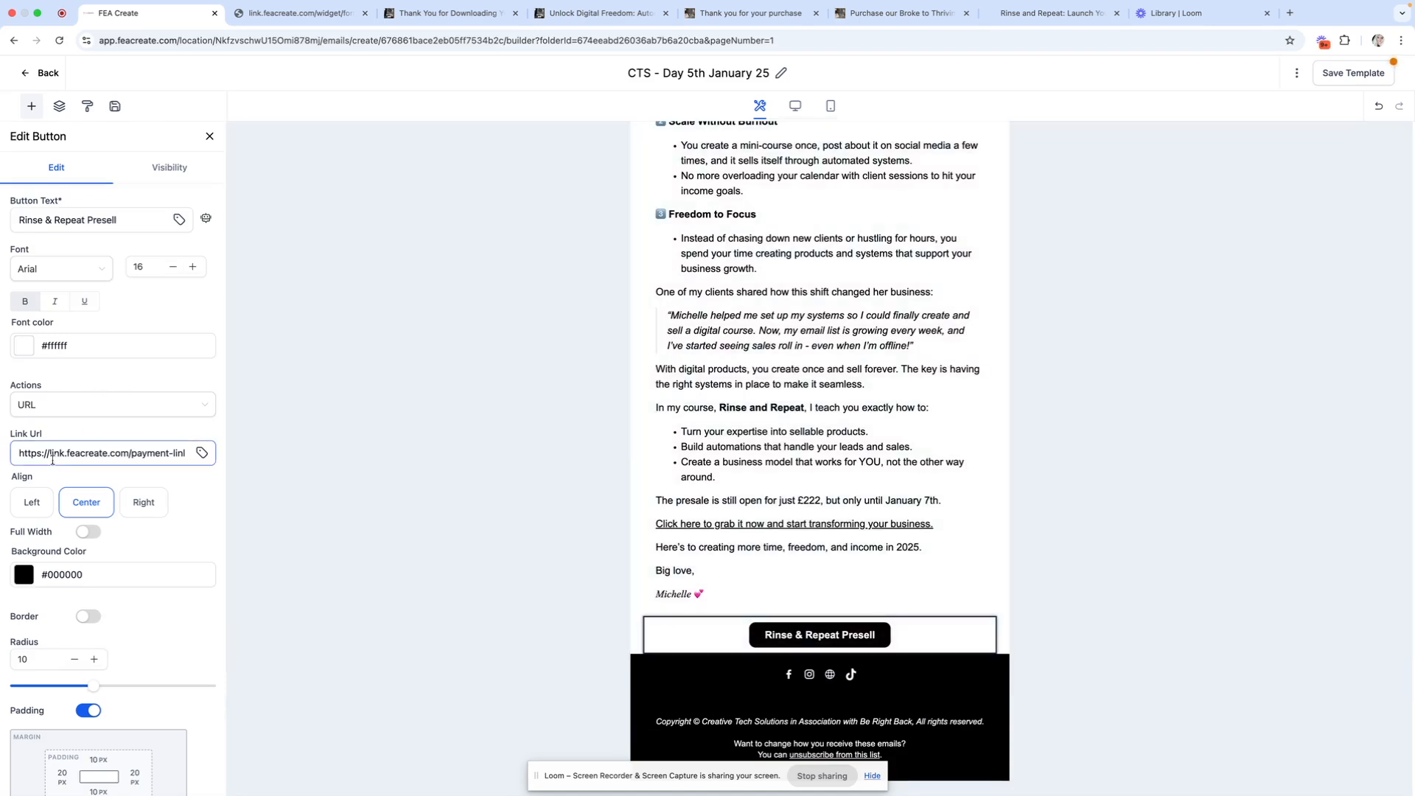
left_click_drag(19, 453, 189, 451)
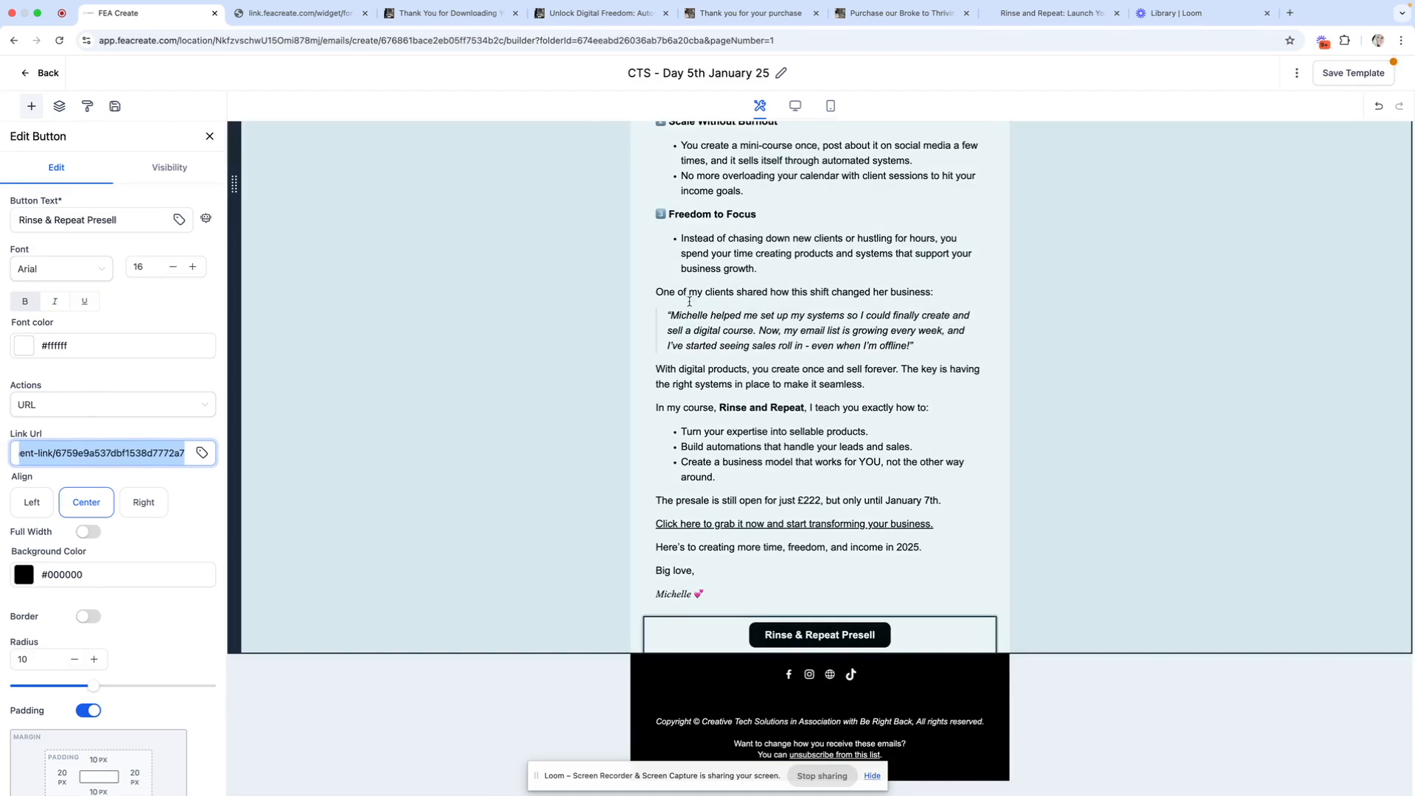
Step: Leave the email template without saving its changes and return to the 12 Days of Christmas folder
scroll(811, 236, "up", 5)
scroll(917, 178, "up", 1)
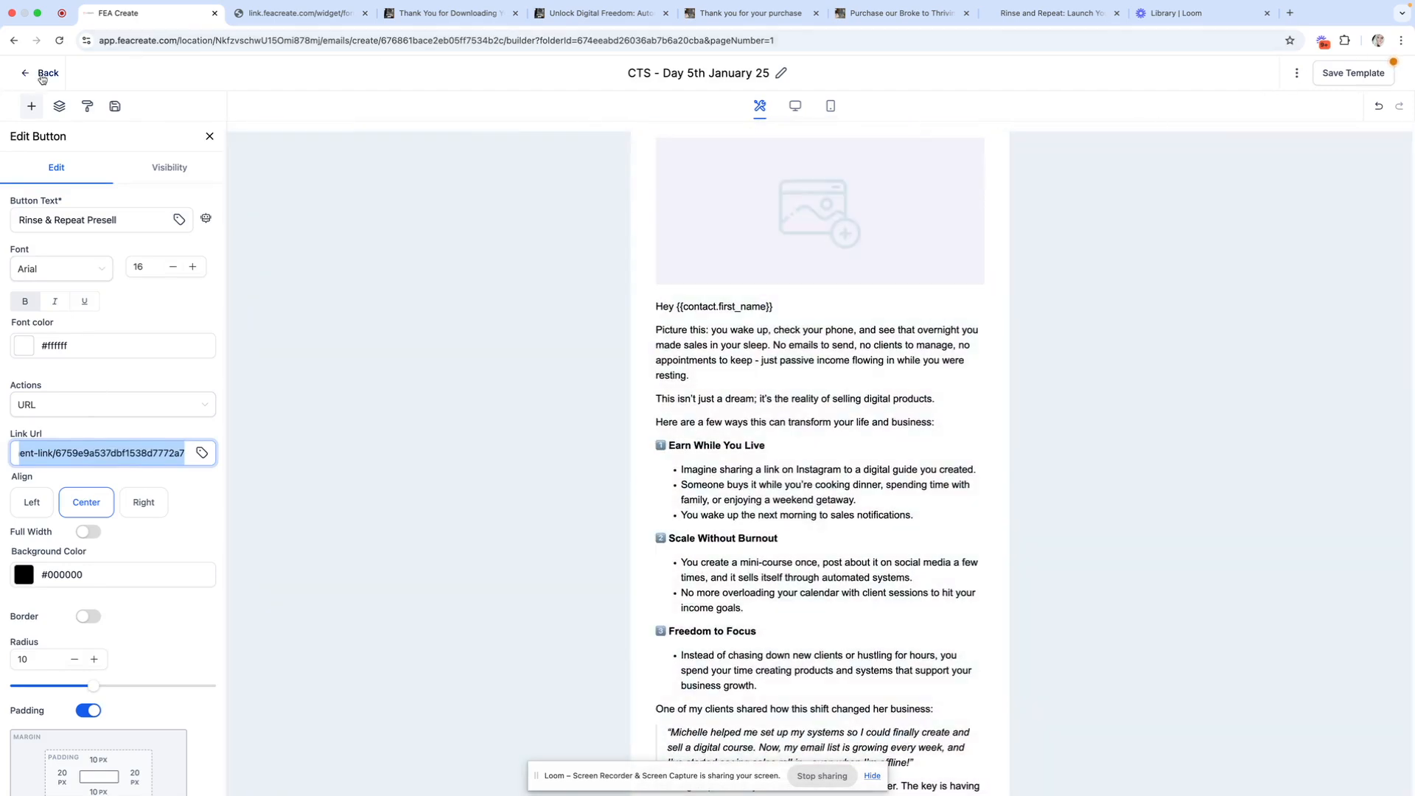
left_click(49, 74)
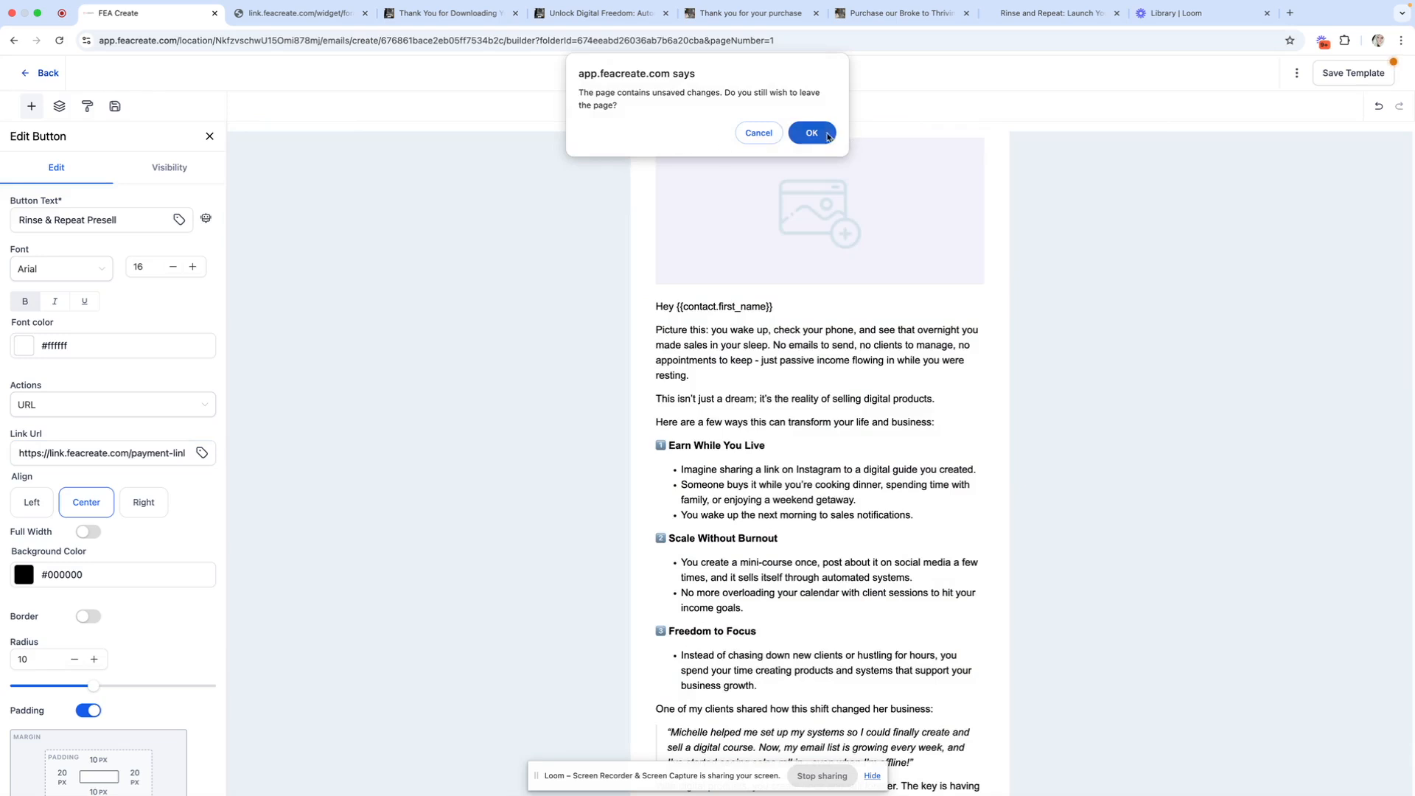
left_click(817, 135)
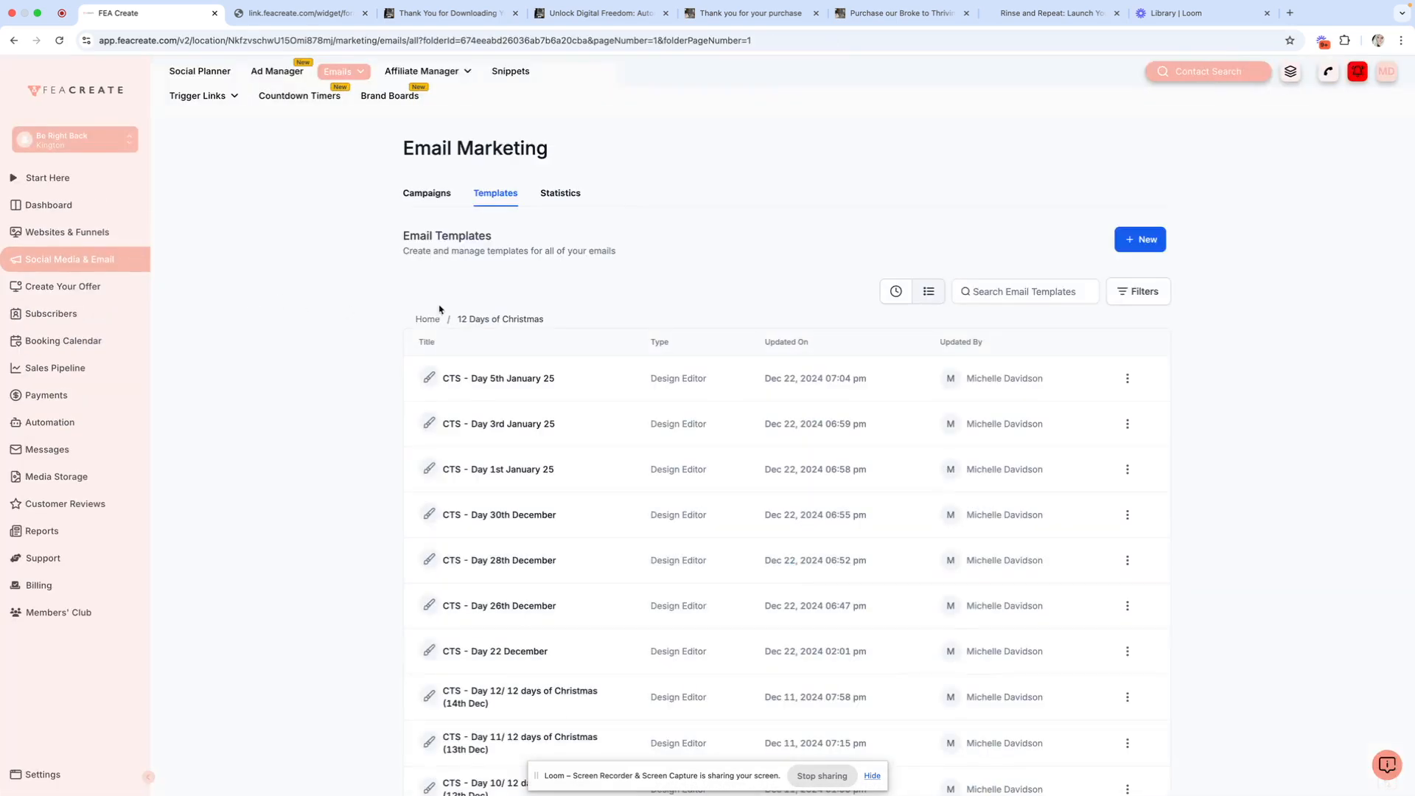
Step: View the email campaigns list and the options offered by the Affiliate Manager
left_click(416, 198)
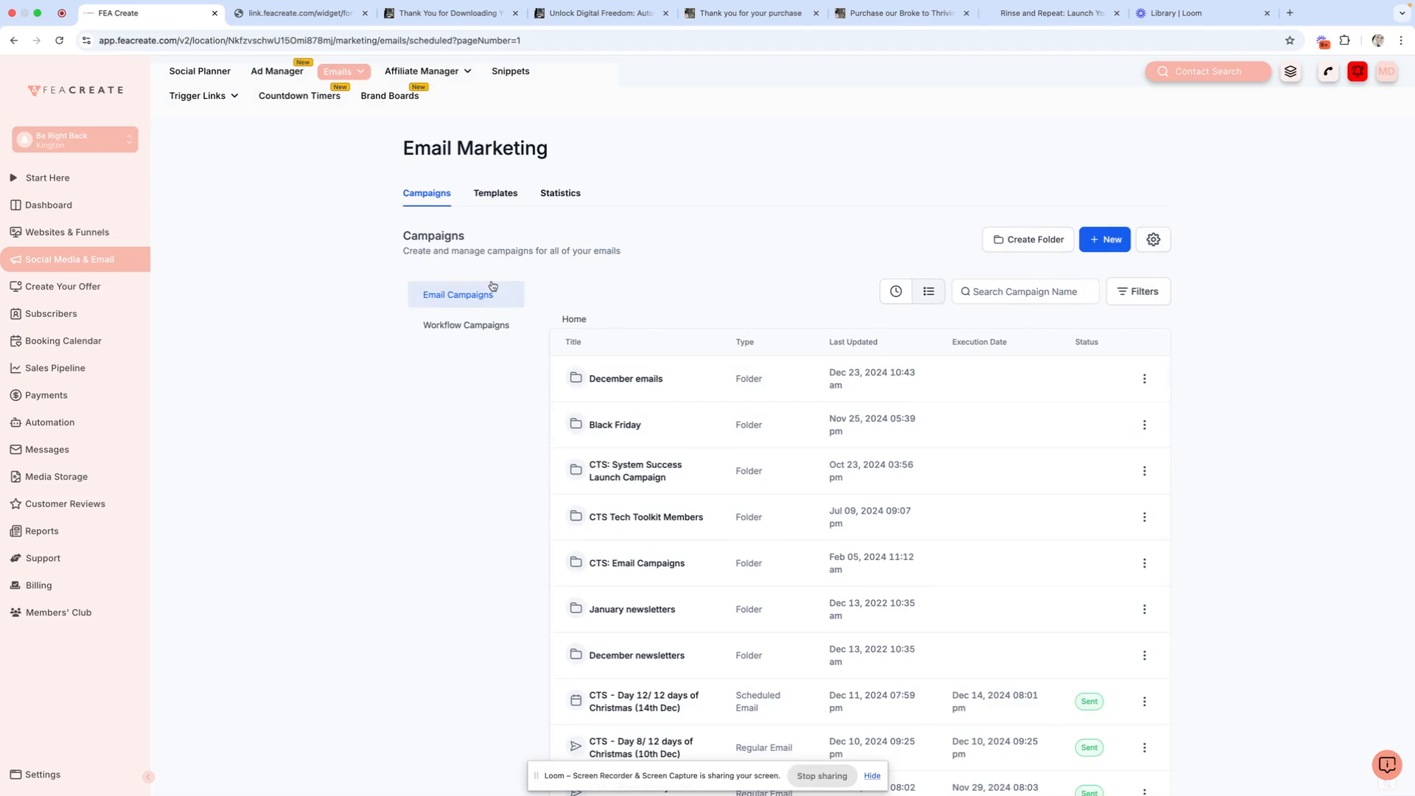
mouse_move(450, 74)
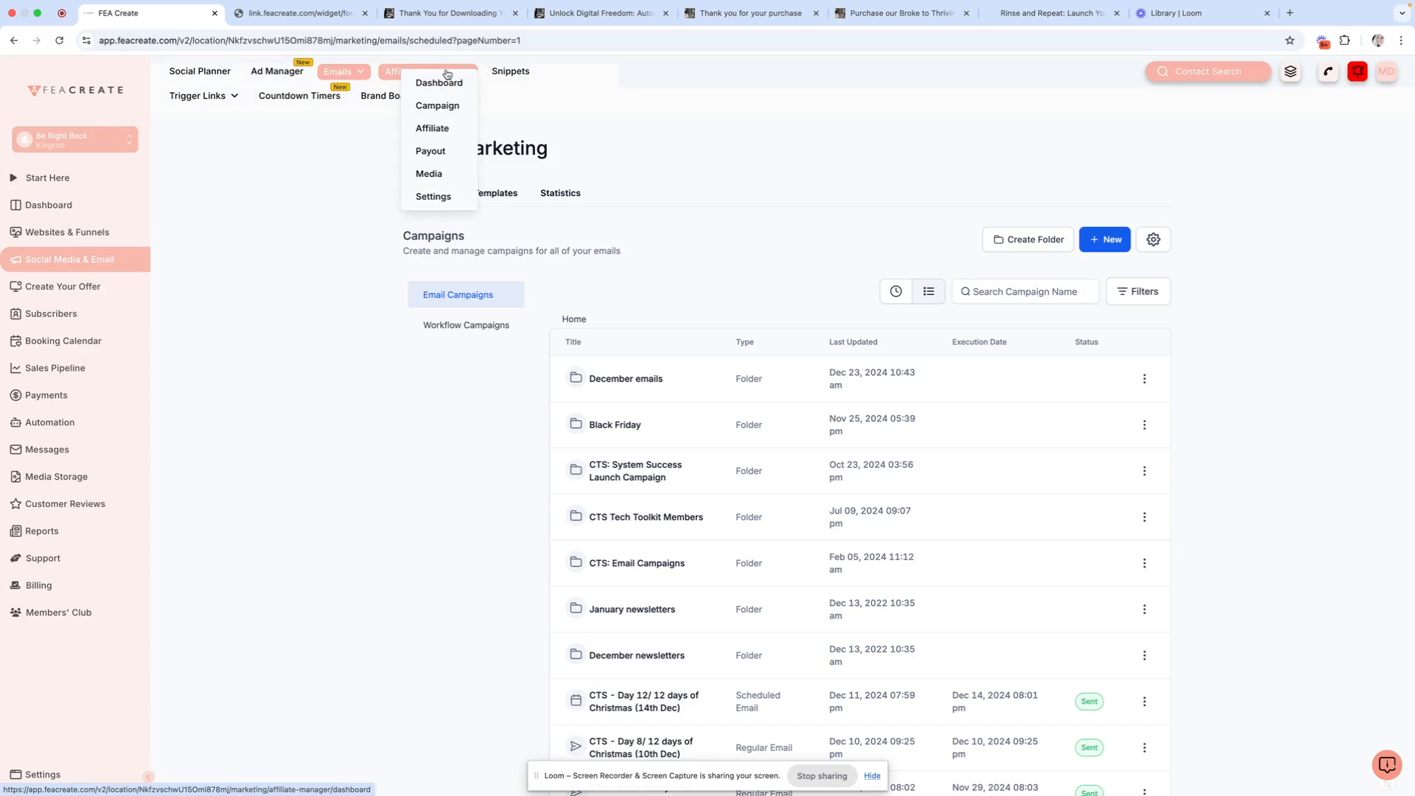
mouse_move(224, 100)
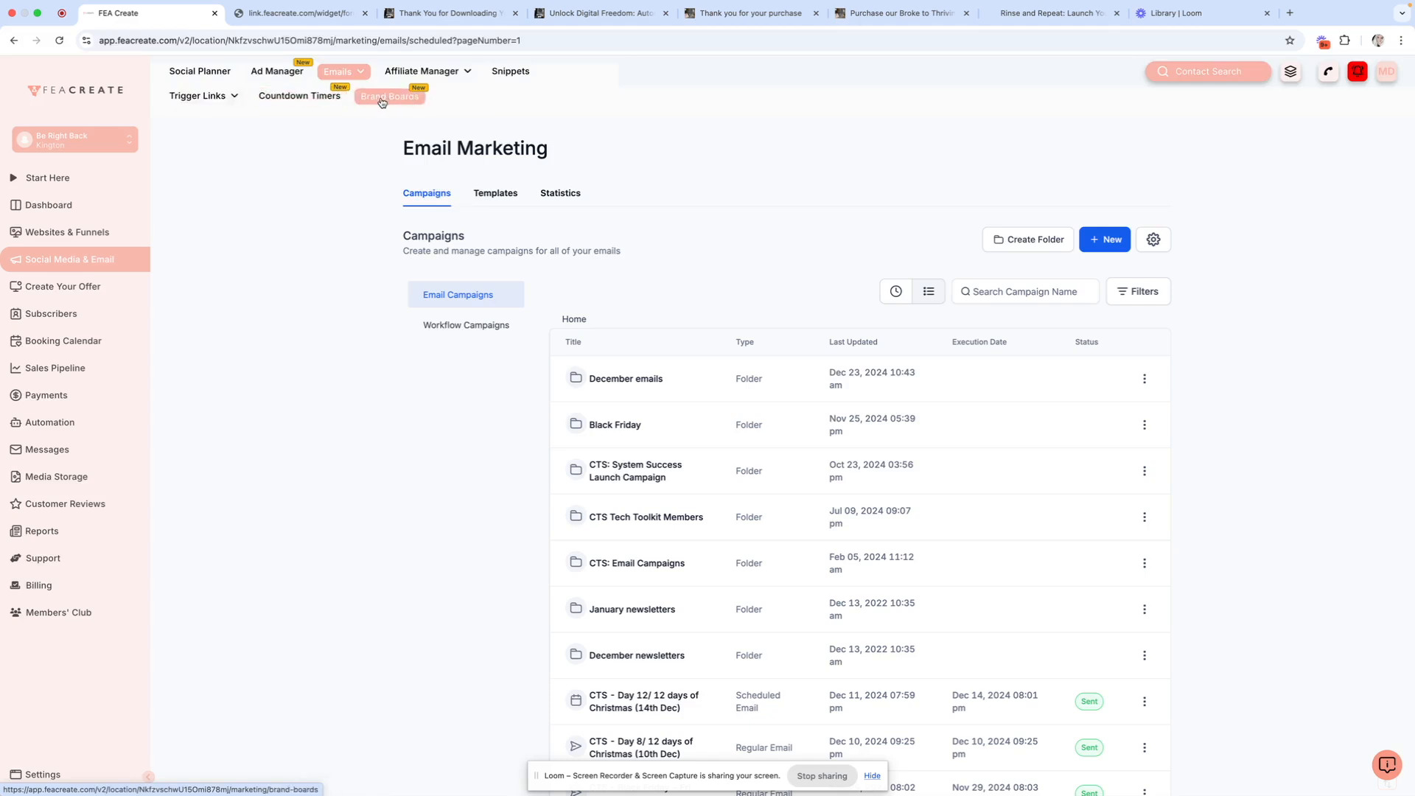
Step: View the CTS brand board's logos, colors and typography, and return to the brand boards list
left_click(382, 102)
left_click(407, 287)
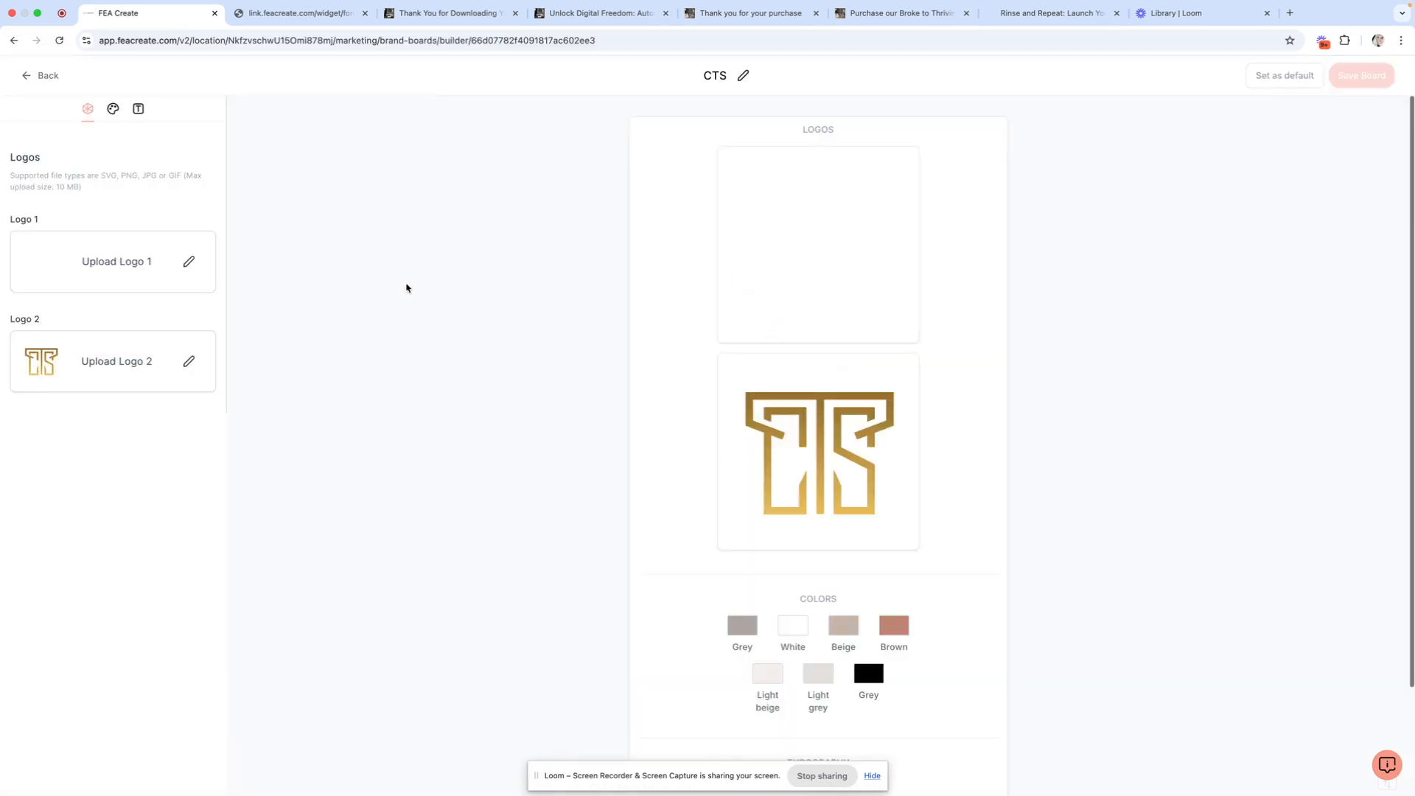
scroll(810, 367, "down", 3)
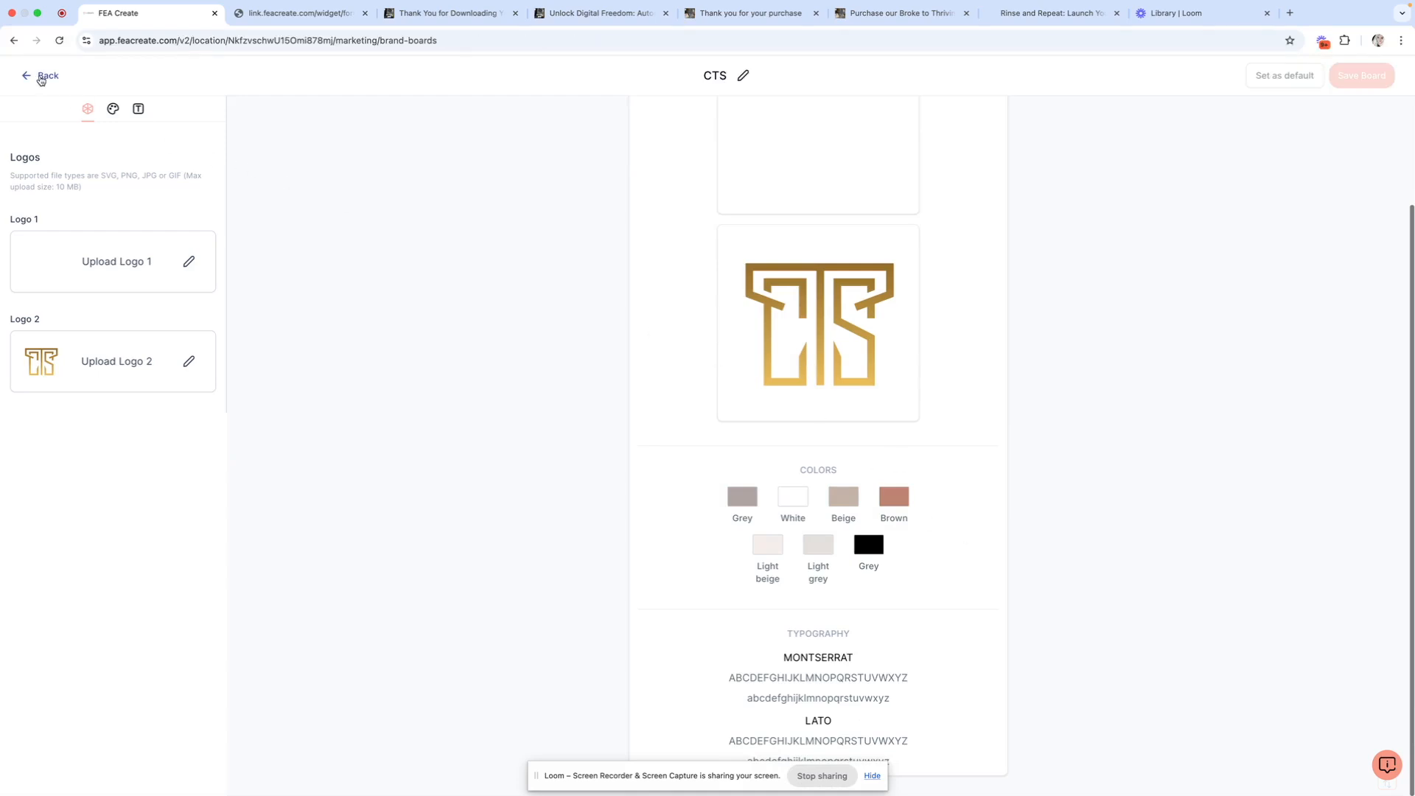
left_click(44, 76)
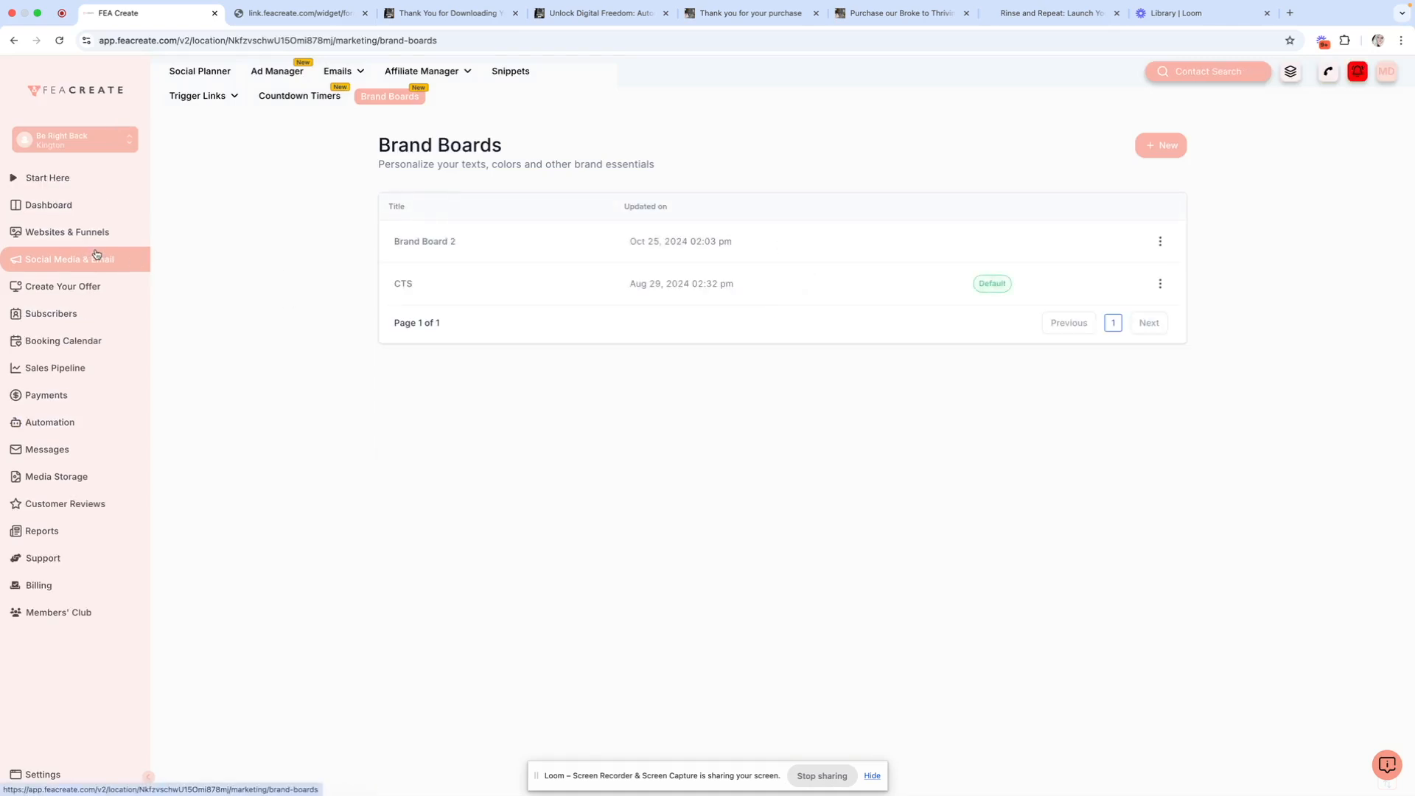
Step: Go to the Create Your Offer area and open the list of course products
left_click(84, 291)
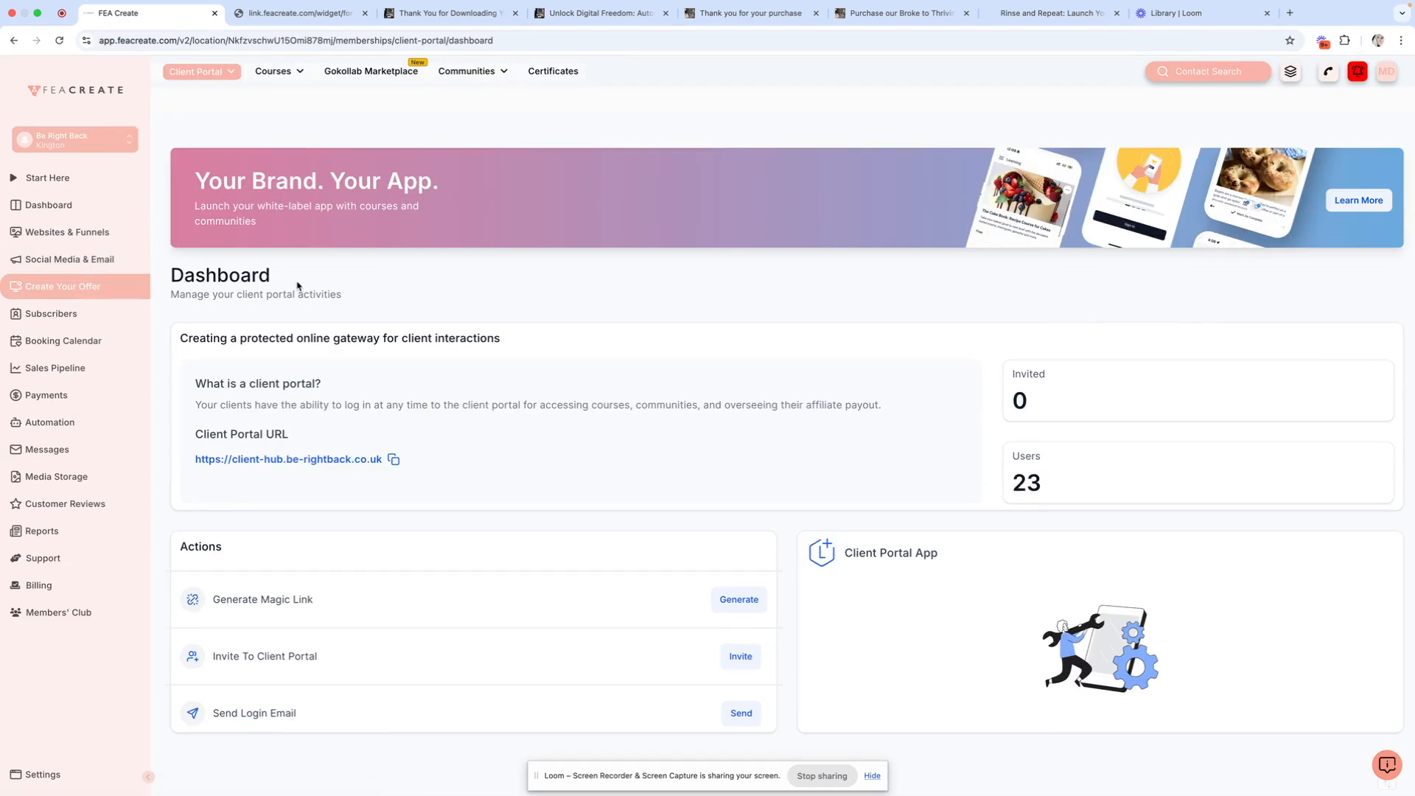
mouse_move(265, 78)
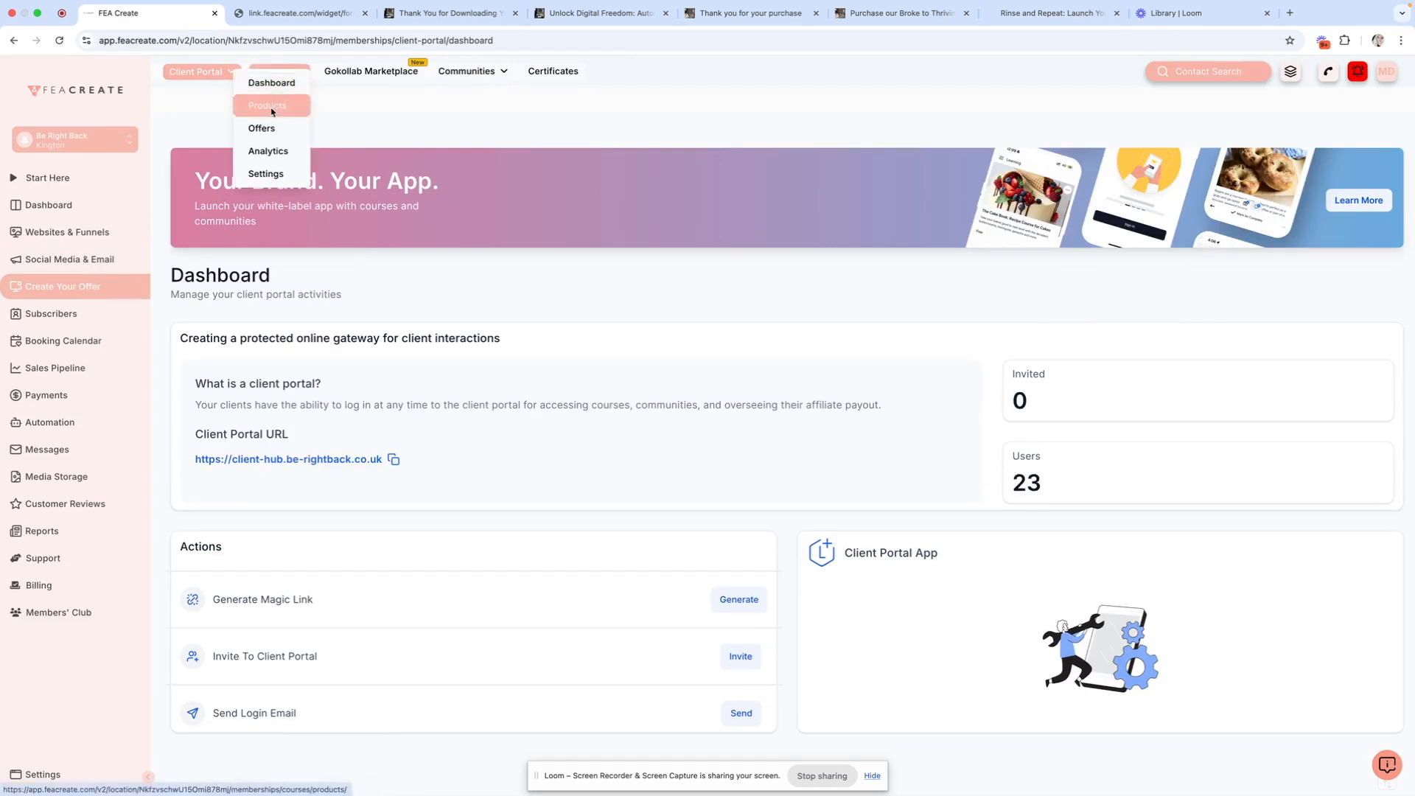
left_click(269, 107)
mouse_move(287, 79)
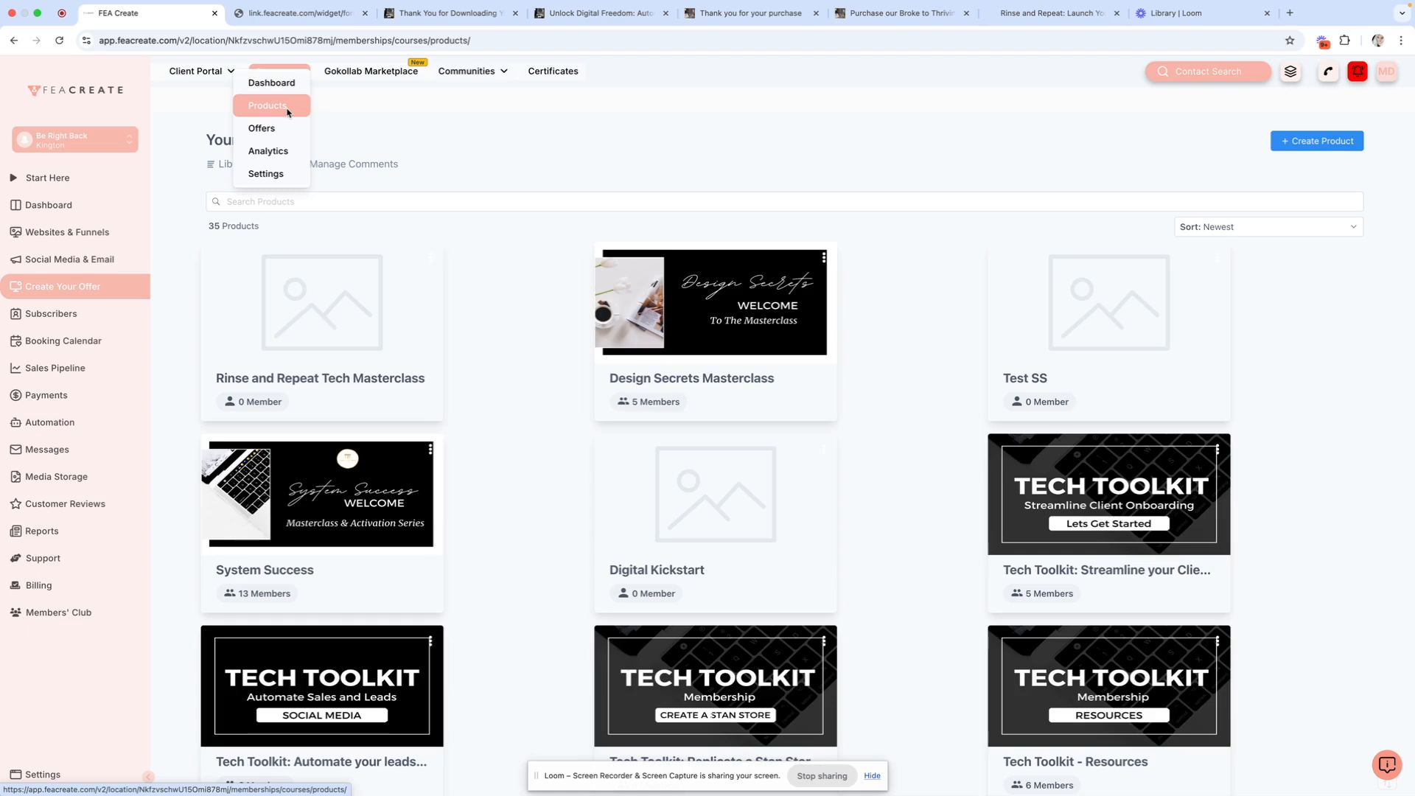
left_click(286, 107)
Step: Open the Rinse and Repeat course product and view the modules in its outline
scroll(626, 329, "down", 10)
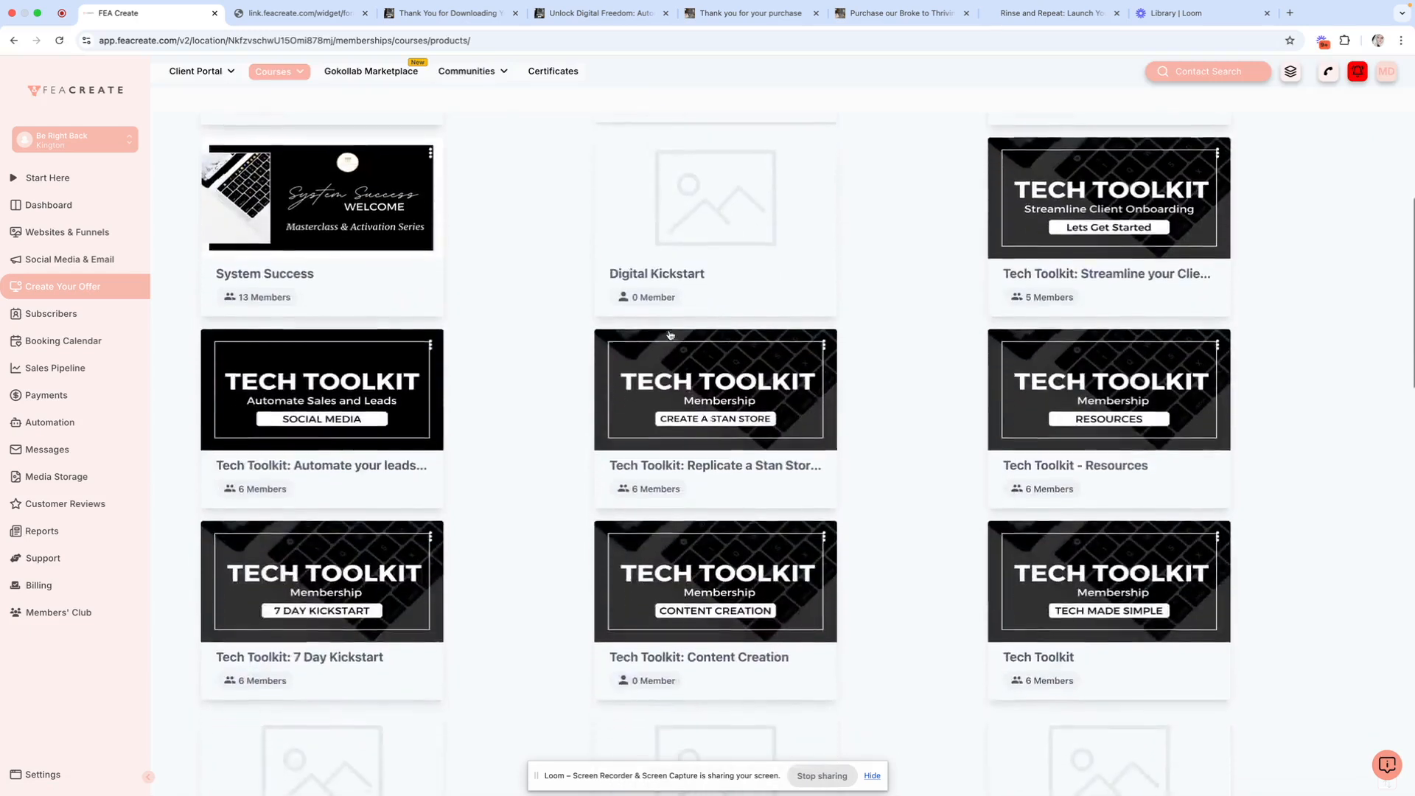
scroll(670, 335, "down", 3)
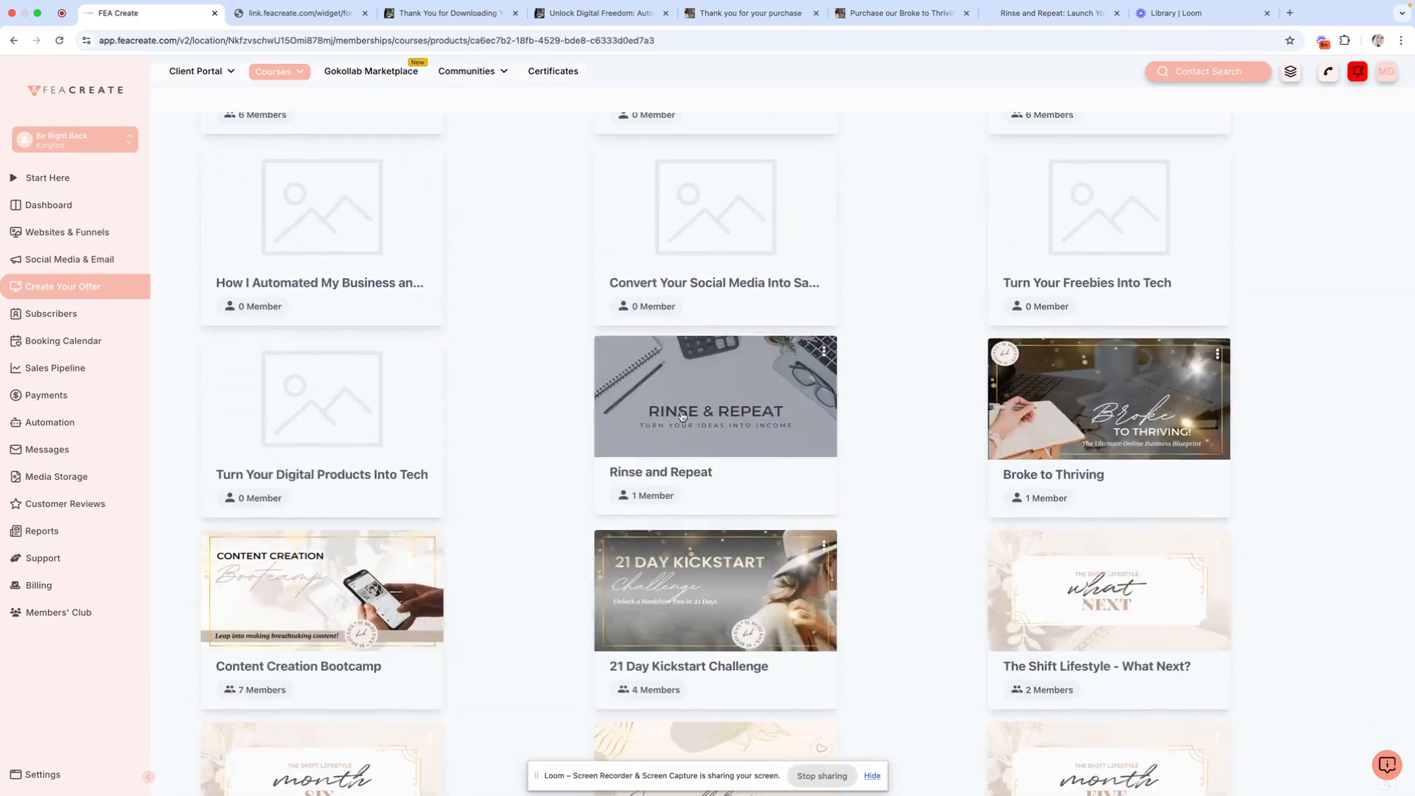
left_click(682, 417)
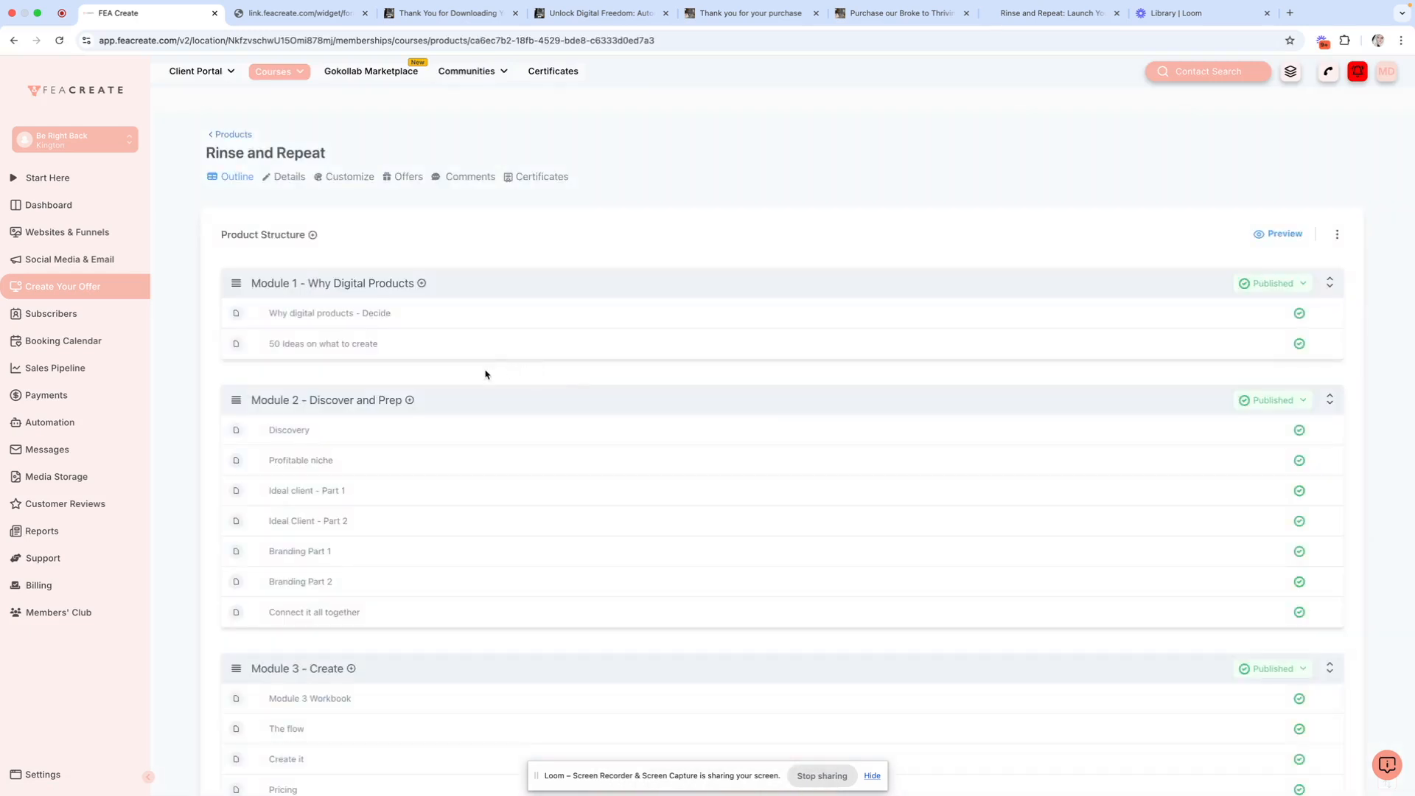
scroll(386, 325, "down", 1)
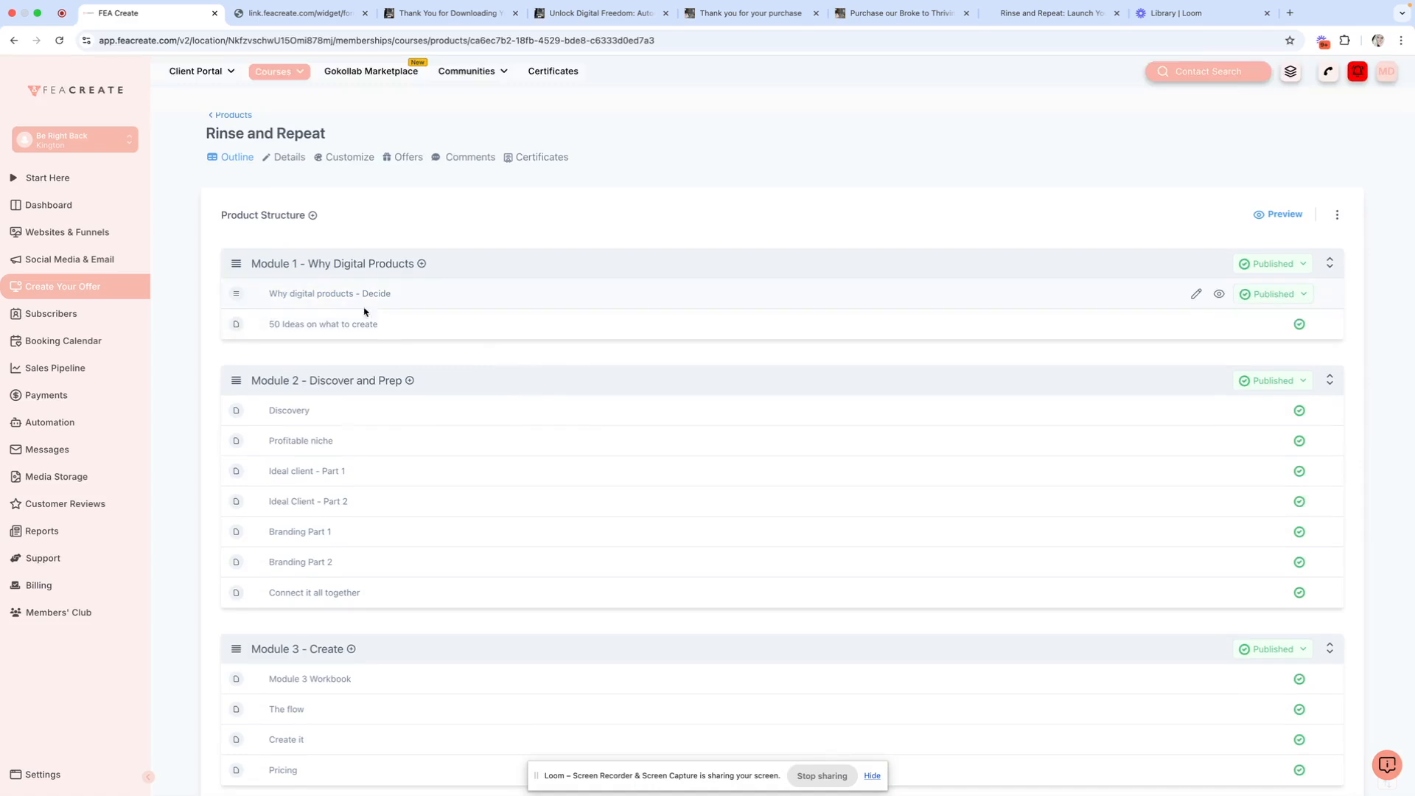
Step: View the "Why digital products - Decide" and "50 Ideas on what to create" lesson posts, returning to the product outline after each
scroll(326, 315, "down", 5)
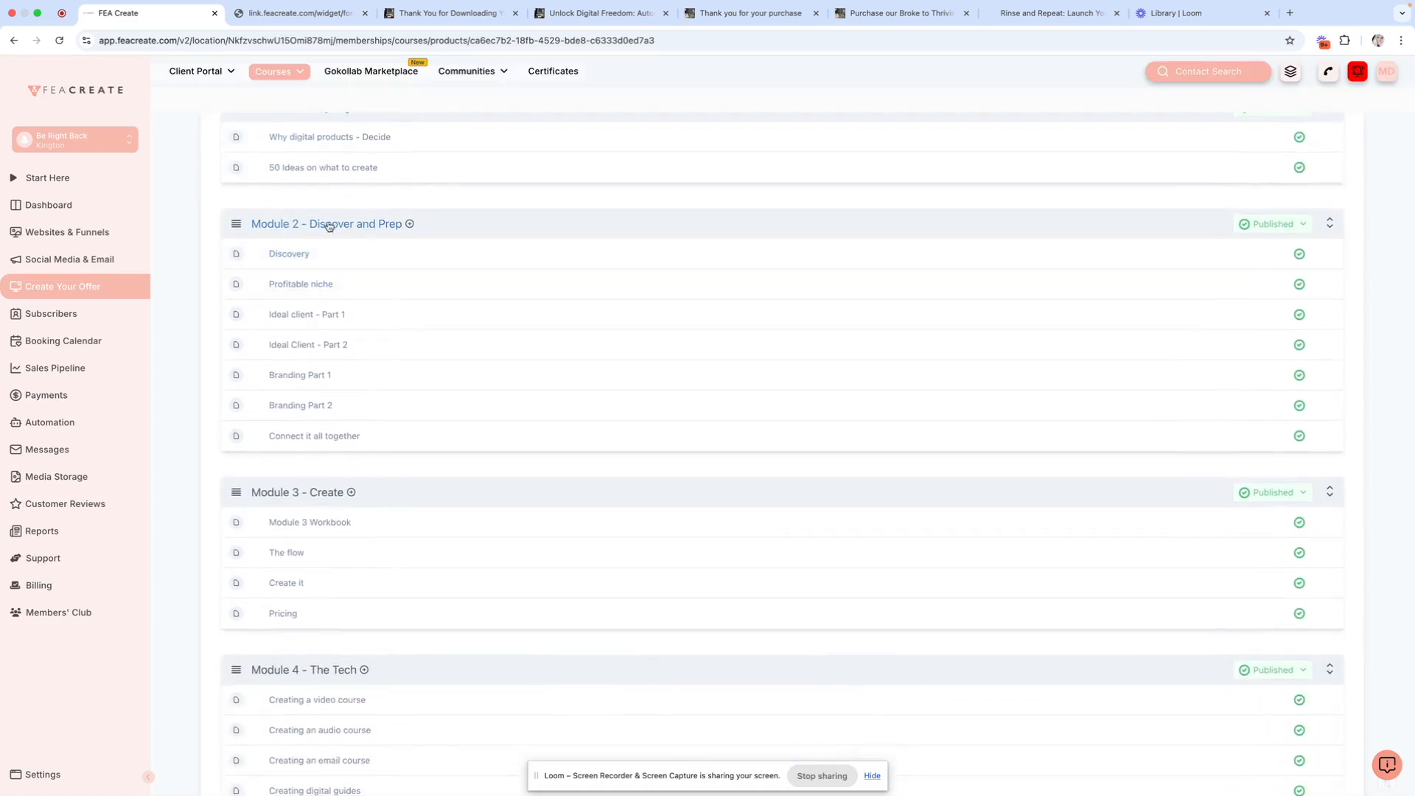
scroll(318, 254, "up", 2)
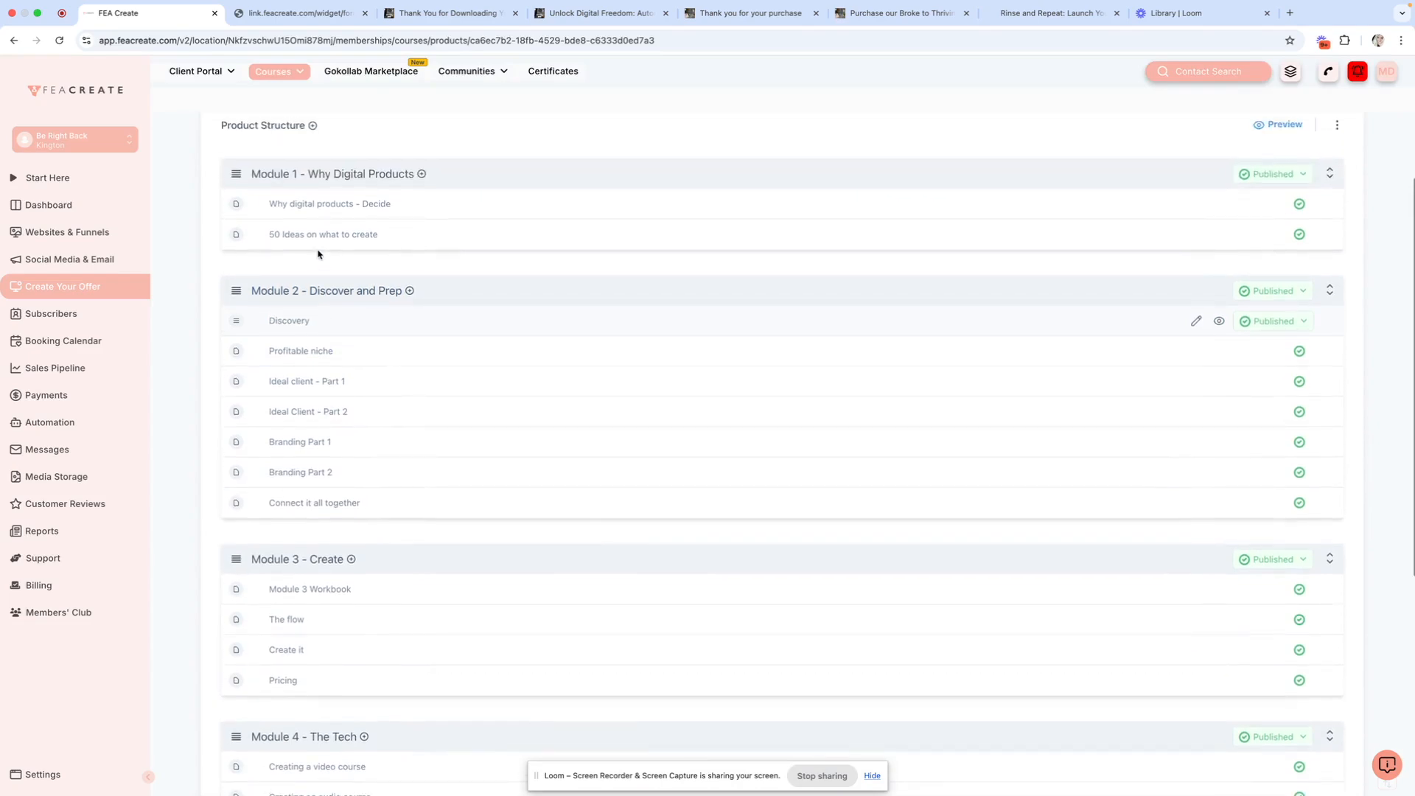
left_click(294, 206)
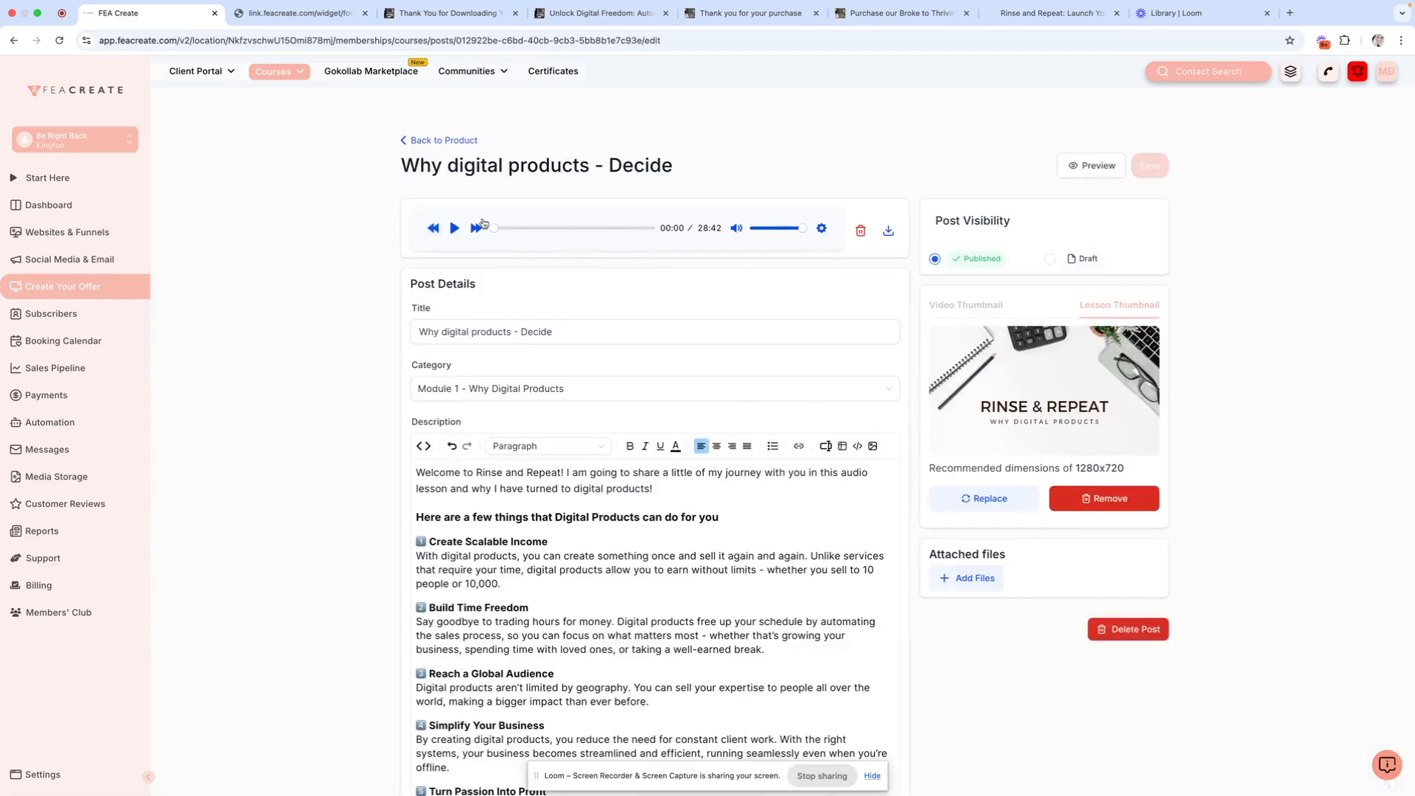
scroll(628, 243, "down", 2)
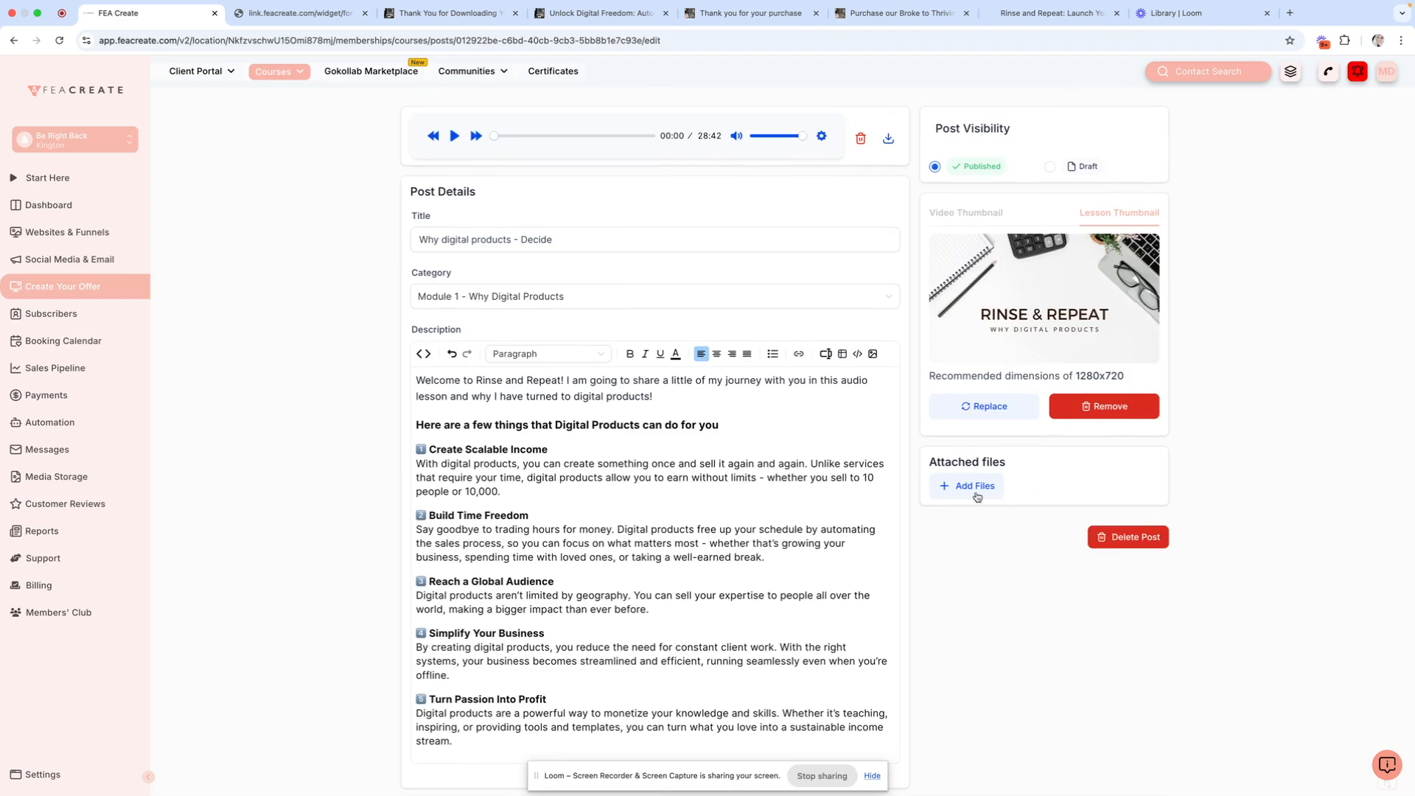
scroll(560, 270, "up", 2)
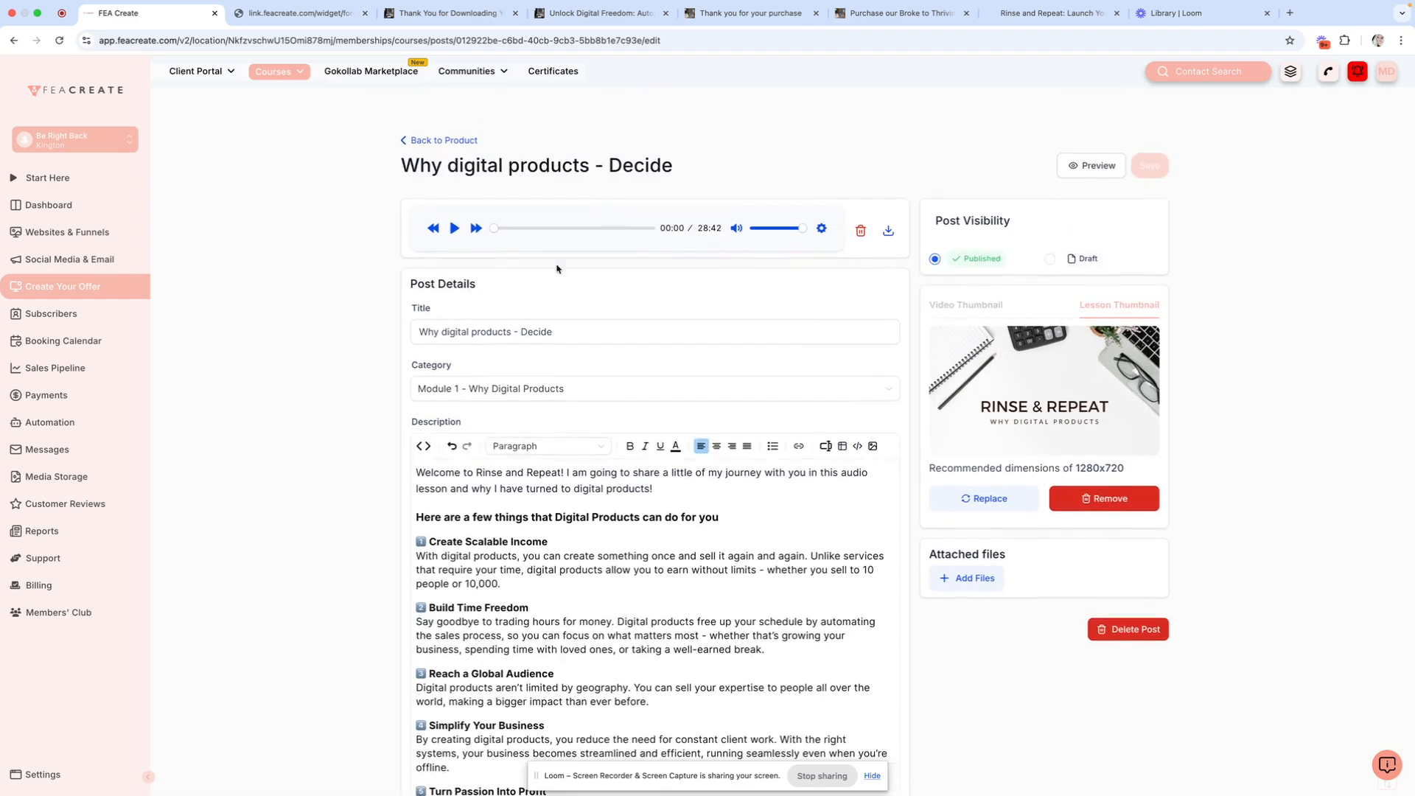
left_click(433, 142)
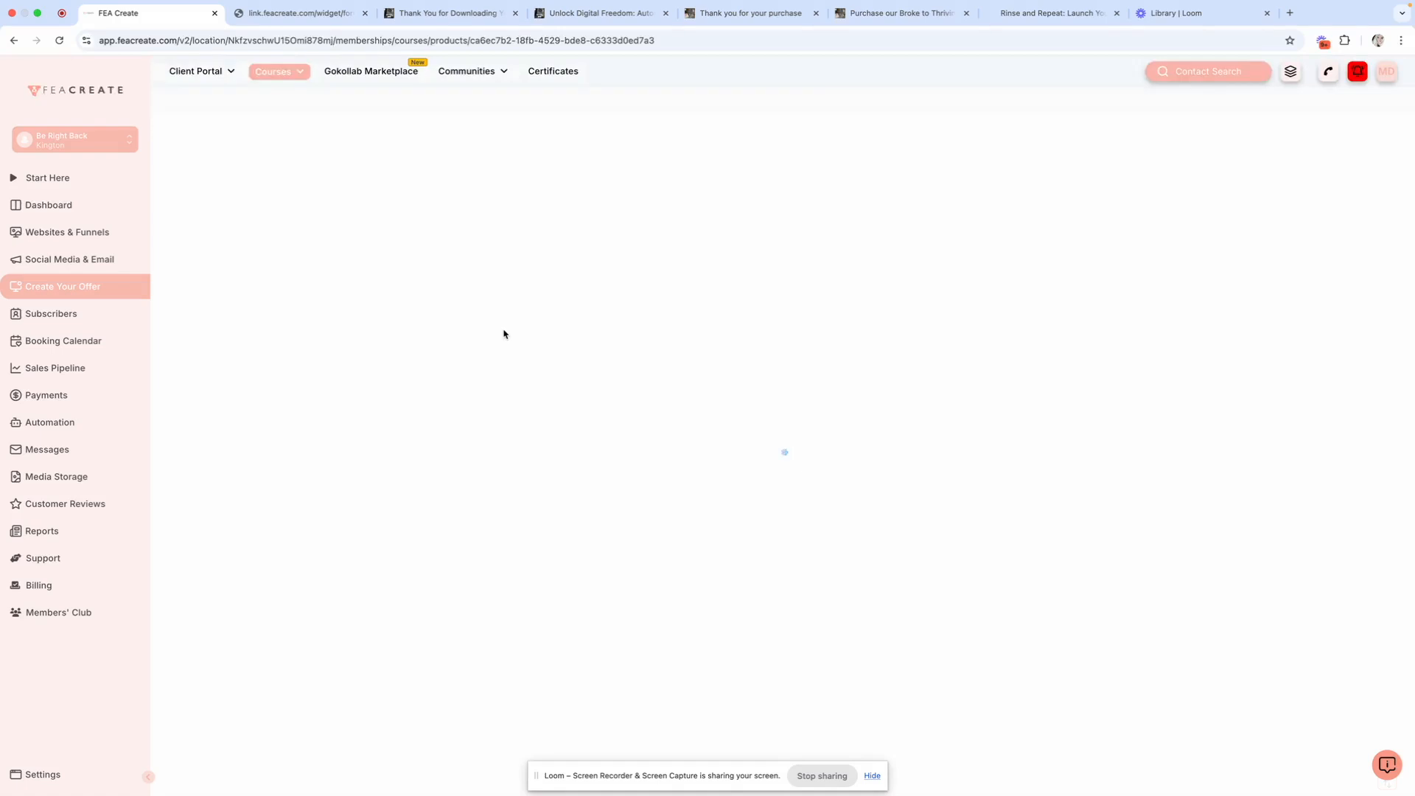
left_click(341, 345)
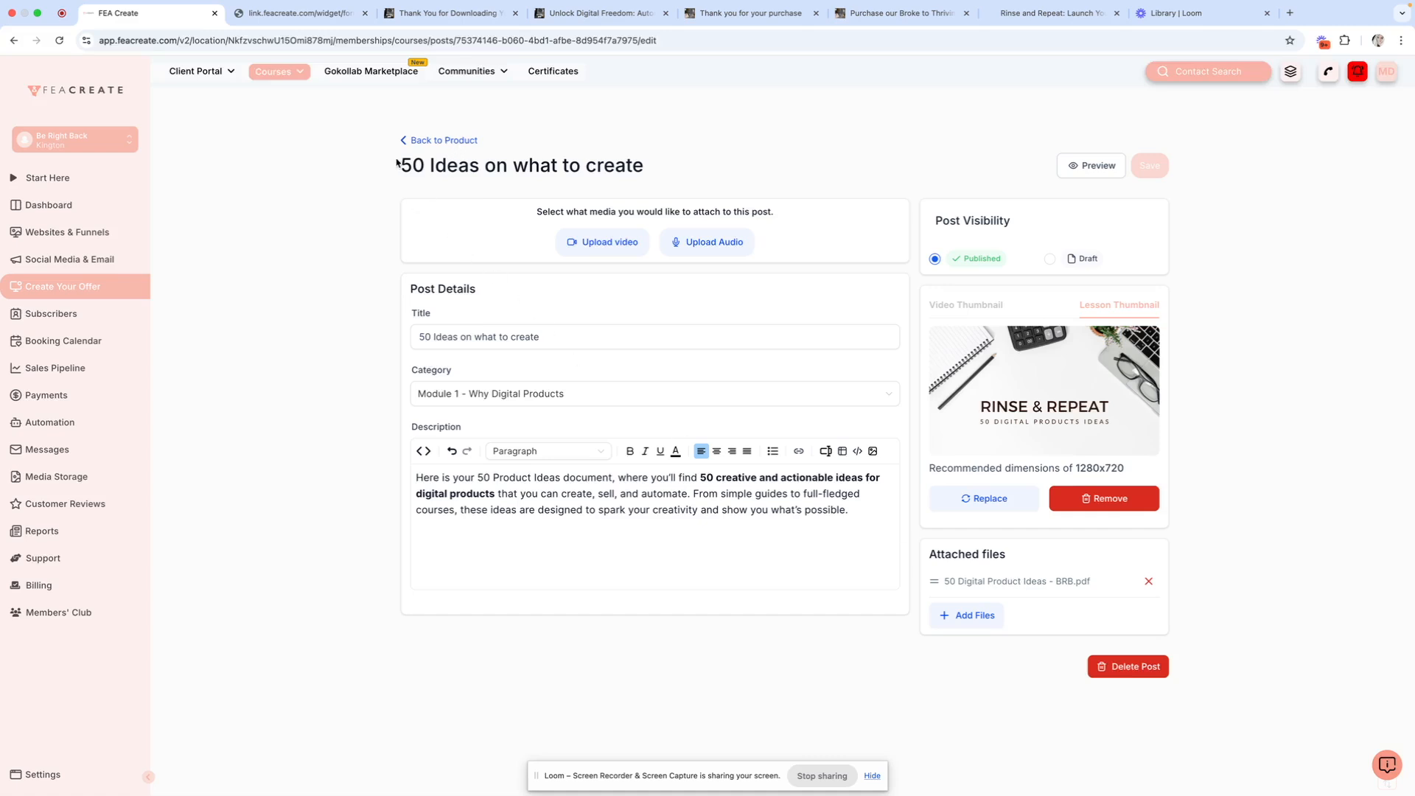
left_click(444, 141)
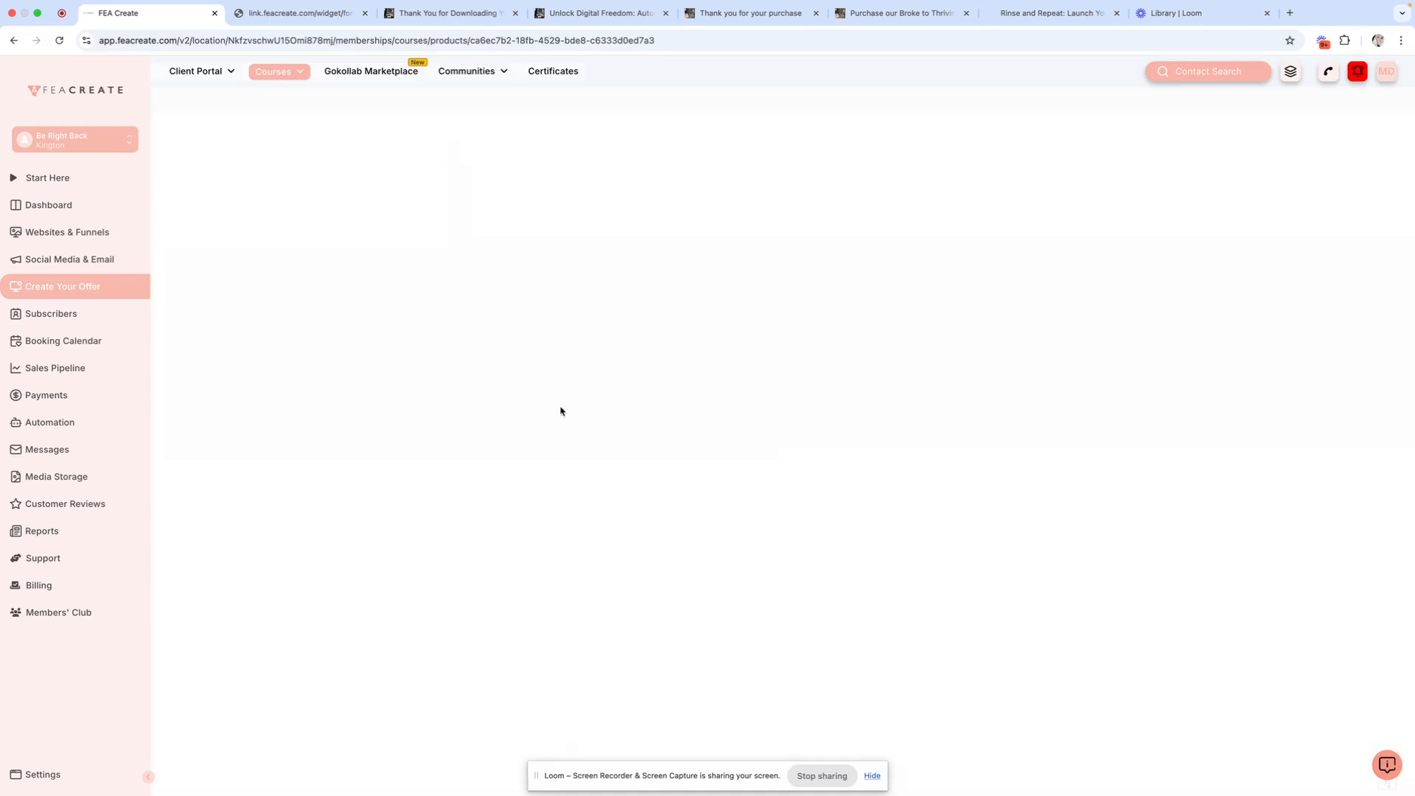
Step: Preview the Rinse and Repeat course, view its "Why digital products - Decide" lesson, and return to the course page
left_click(1276, 239)
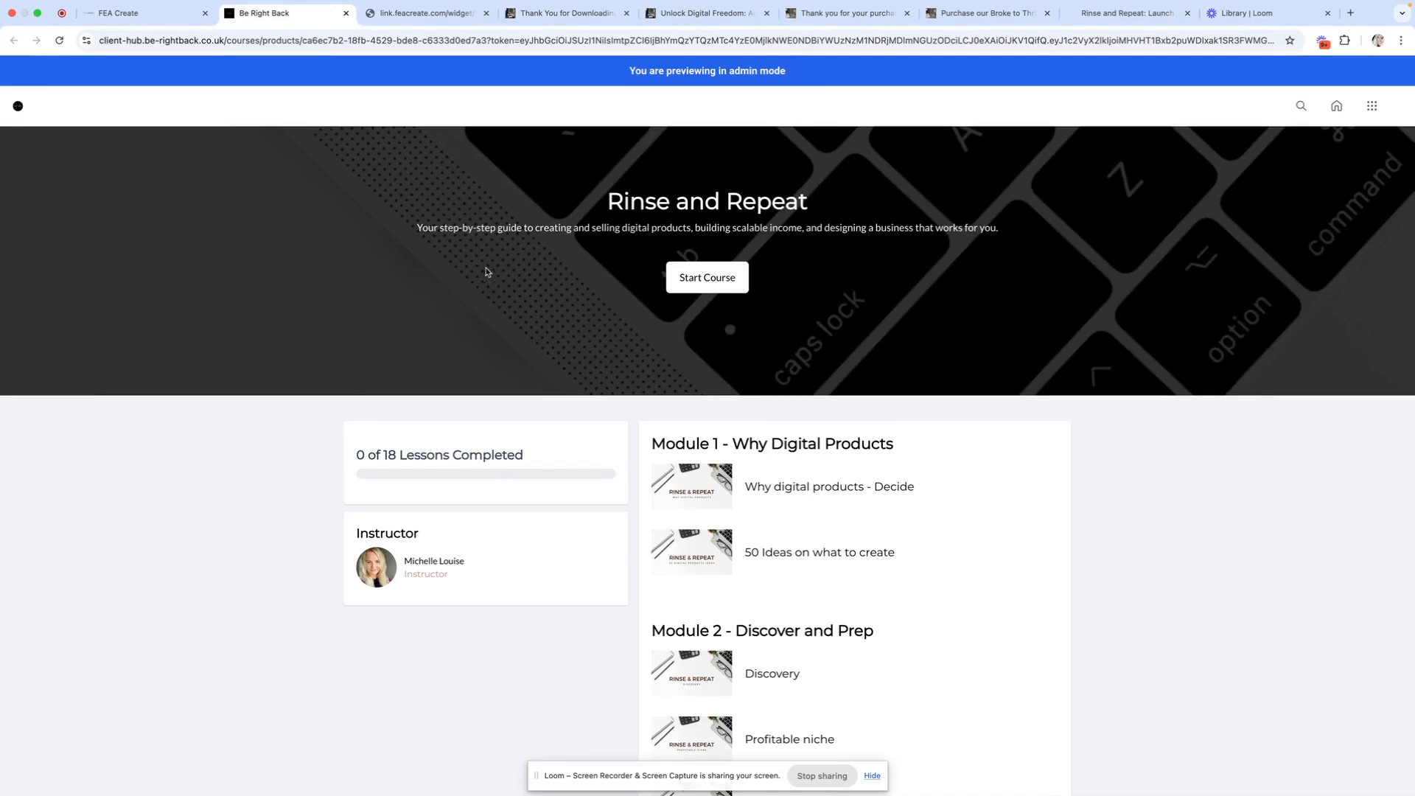
scroll(547, 337, "down", 1)
scroll(547, 338, "up", 1)
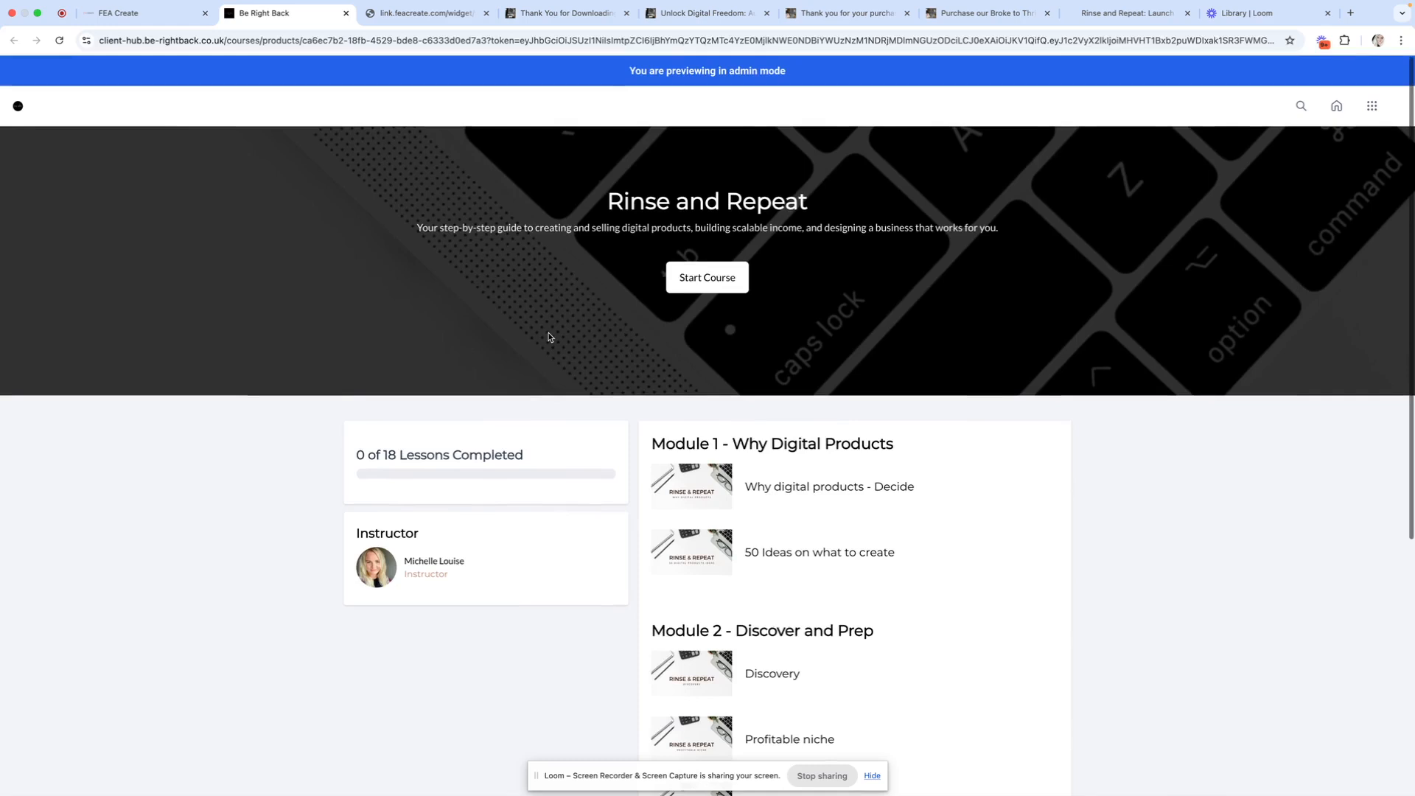
scroll(548, 338, "down", 5)
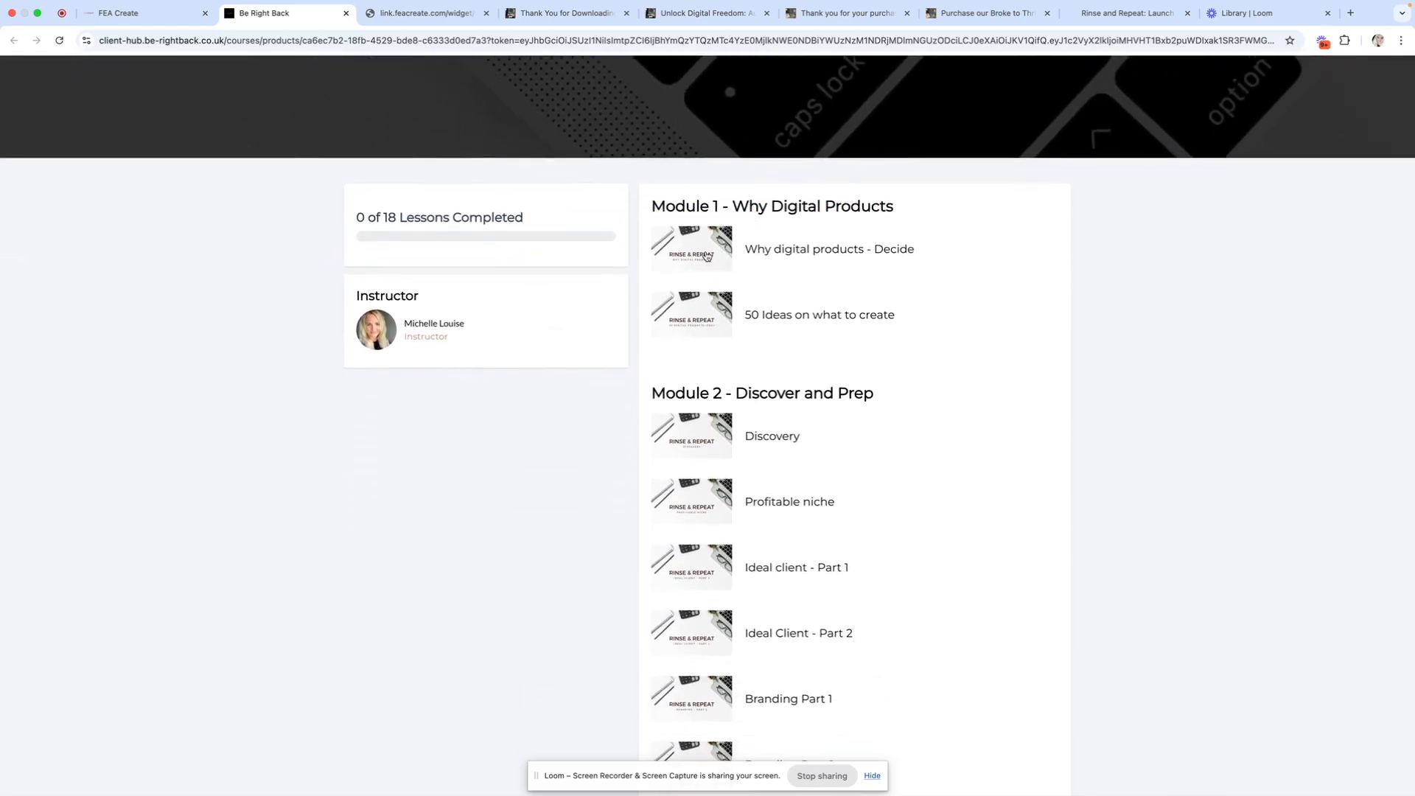
left_click(707, 257)
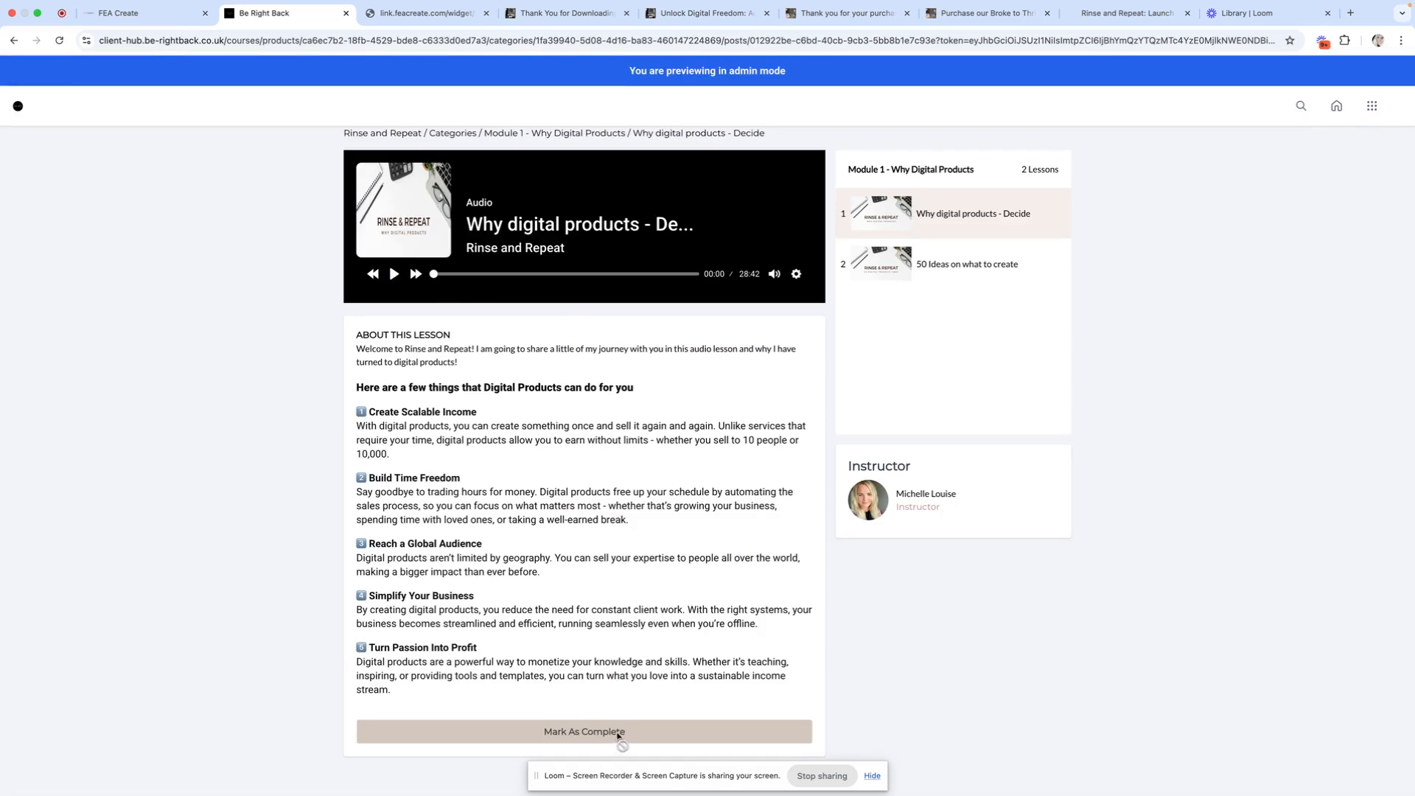
left_click(14, 41)
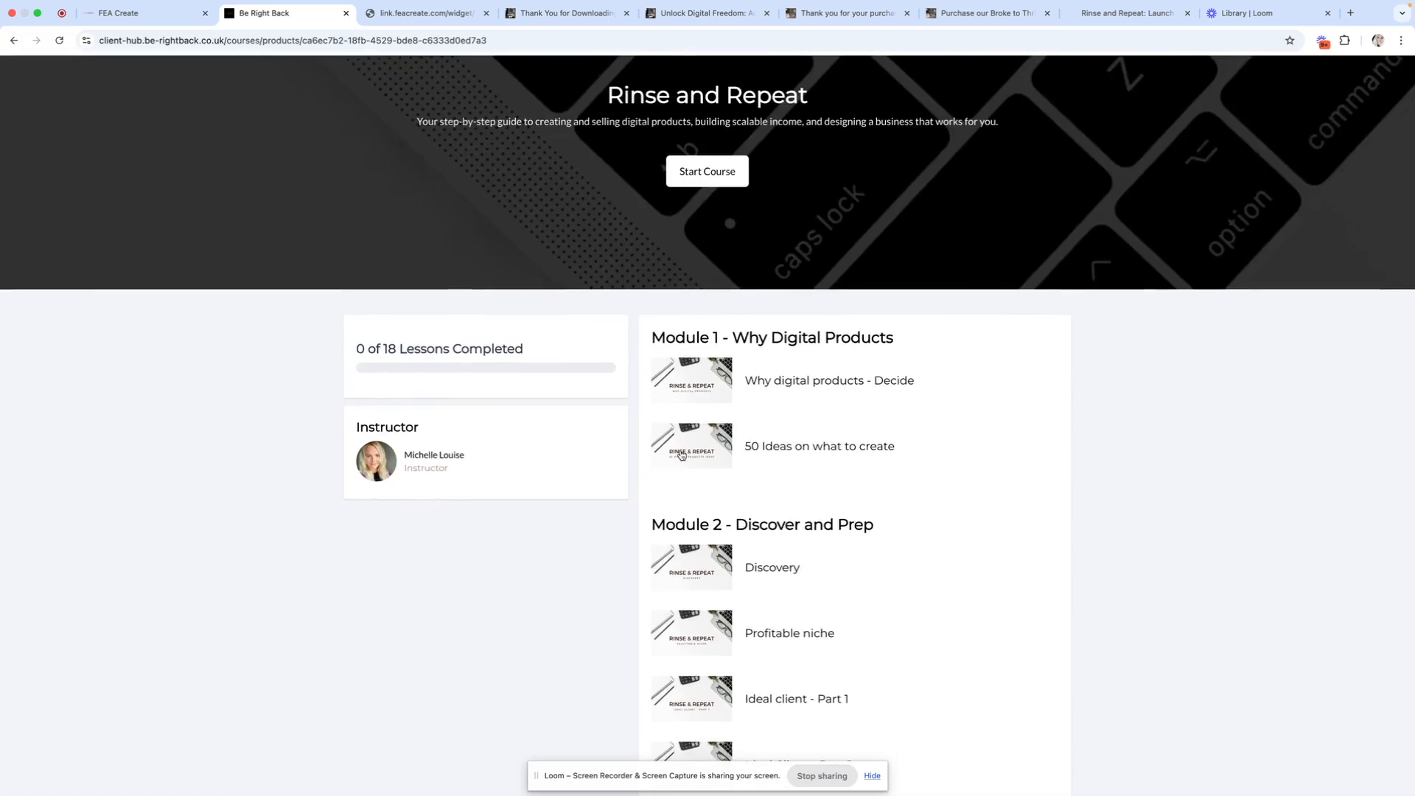
Step: Open the "50 Ideas on what to create" lesson in the preview and download its attached file "50 Digital Product Ideas - BRB.pdf"
left_click(681, 455)
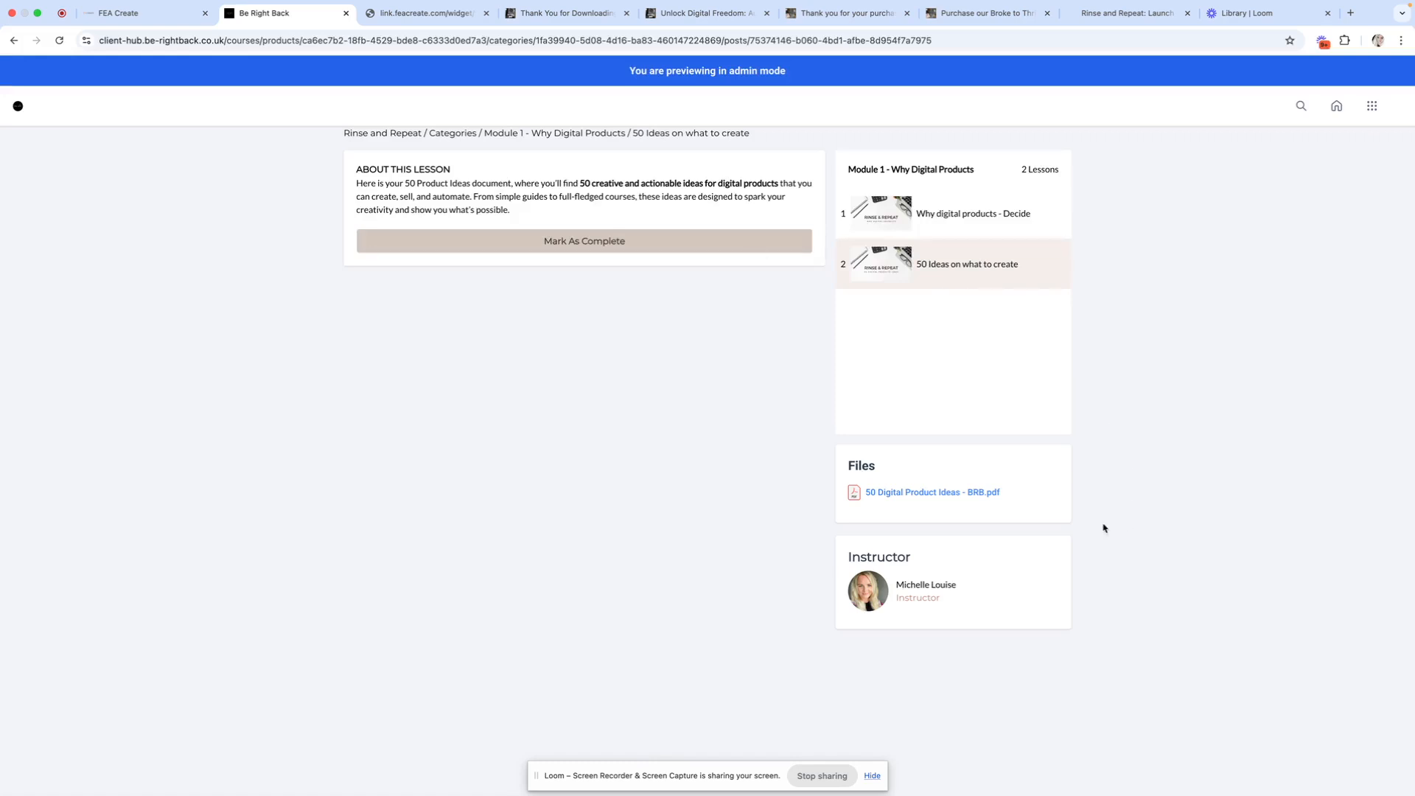
left_click(909, 495)
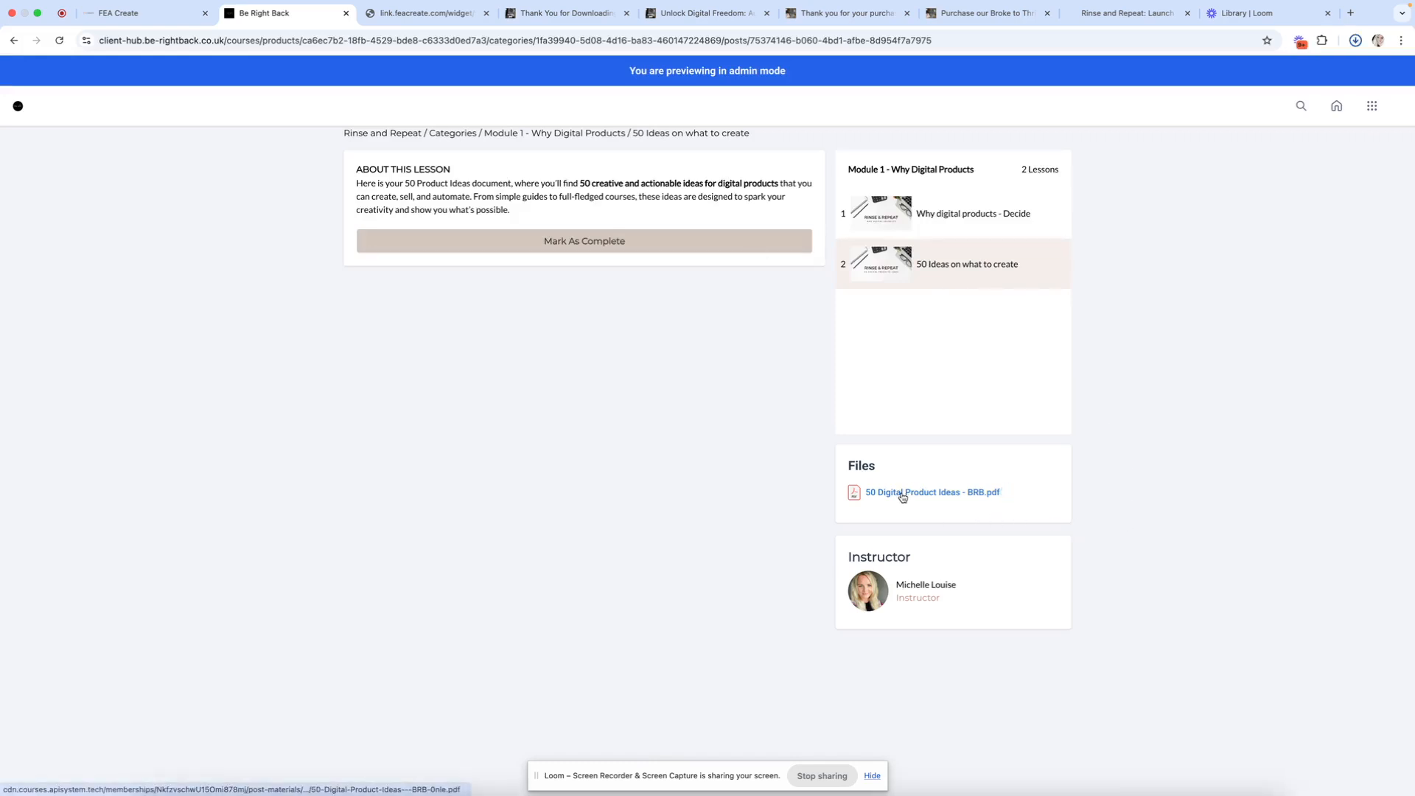
mouse_move(1254, 78)
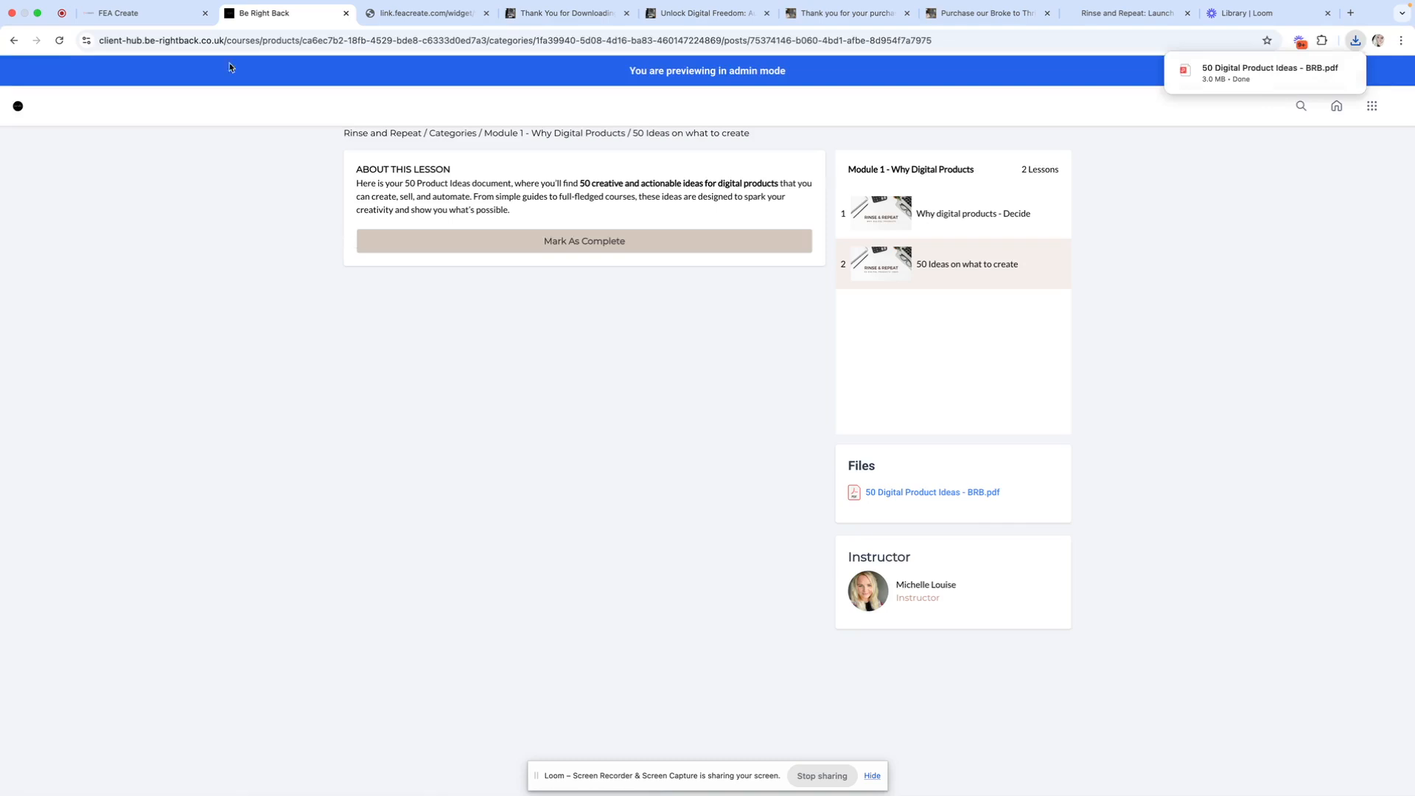
Step: Switch back to FEA Create, review the Rinse and Repeat outline through Module 5, and return to the products list
left_click(103, 25)
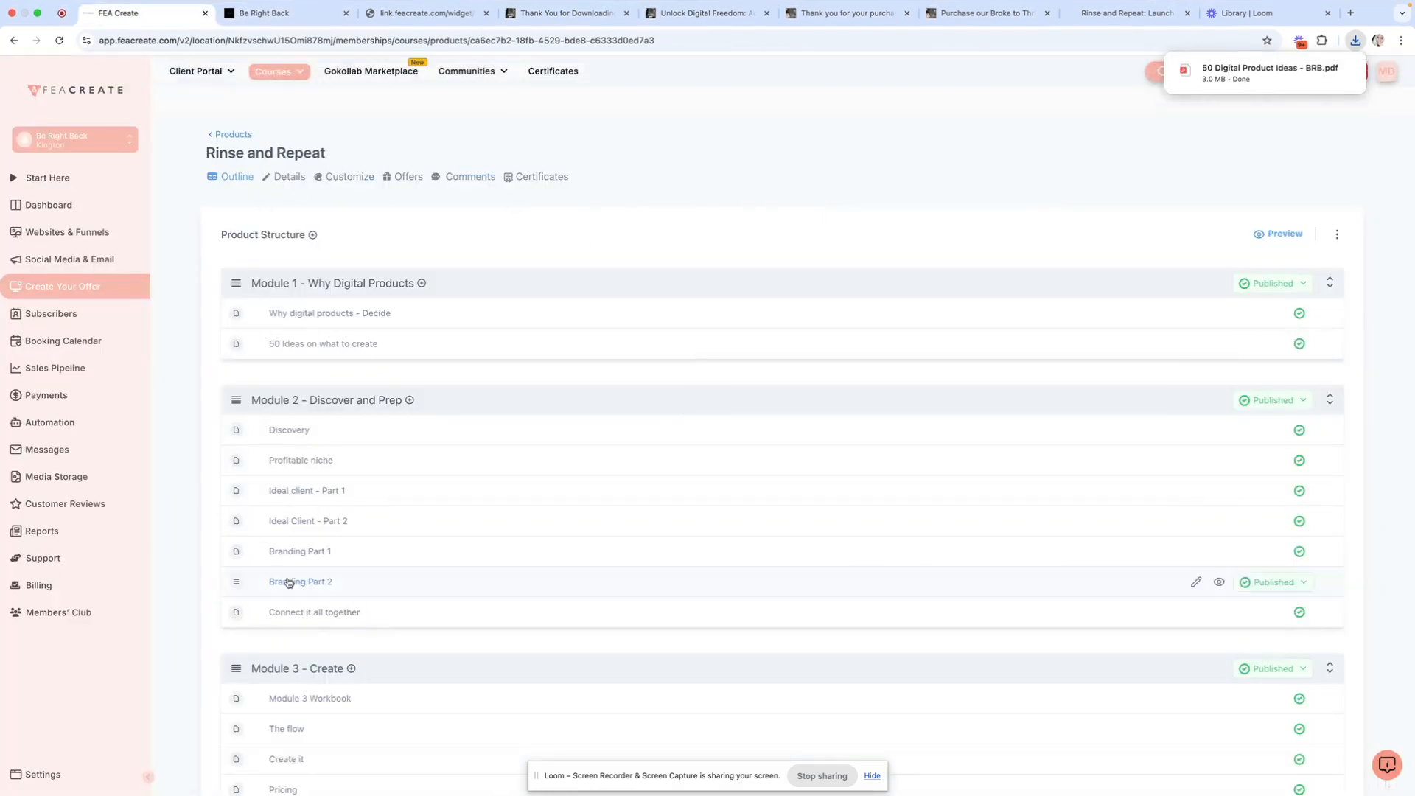
scroll(689, 603, "down", 5)
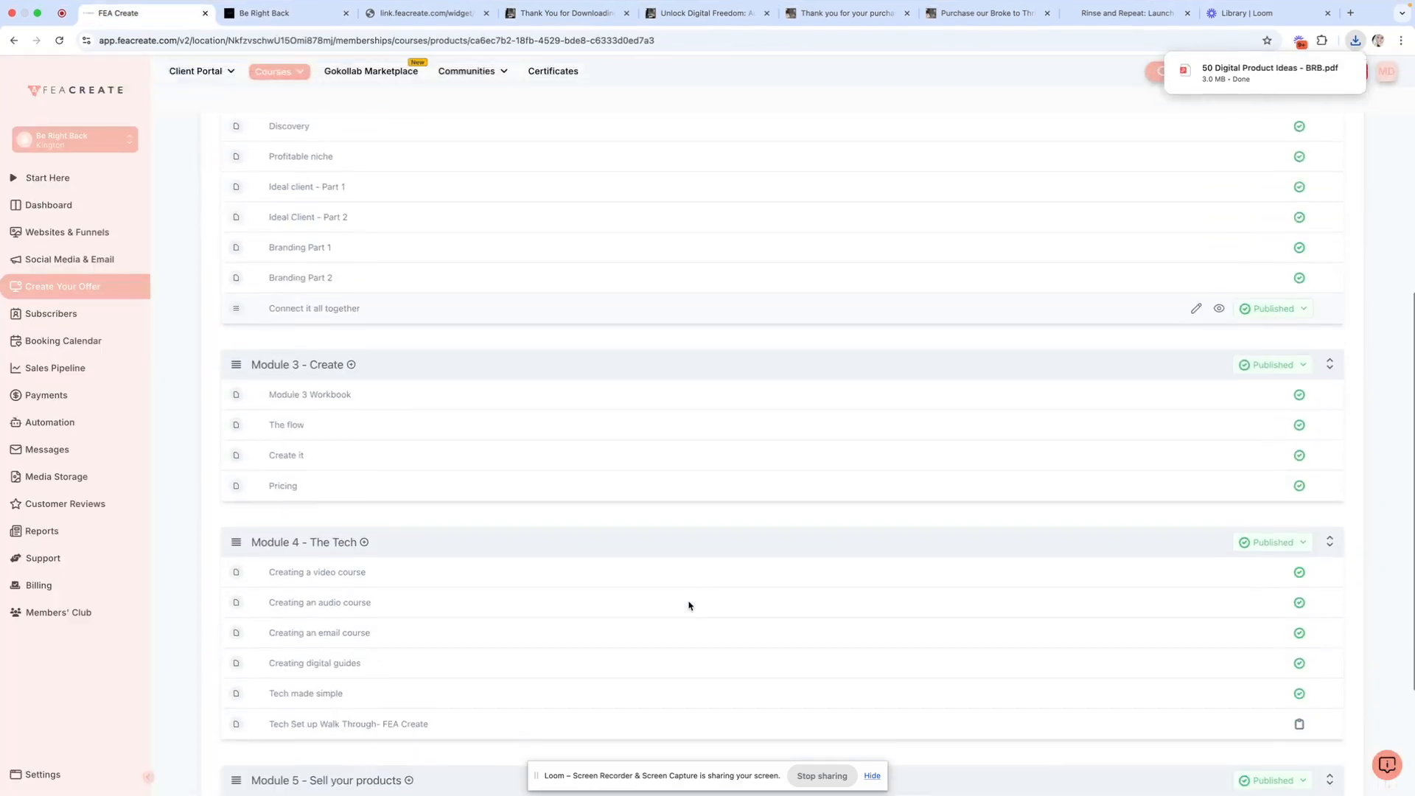
scroll(689, 606, "down", 3)
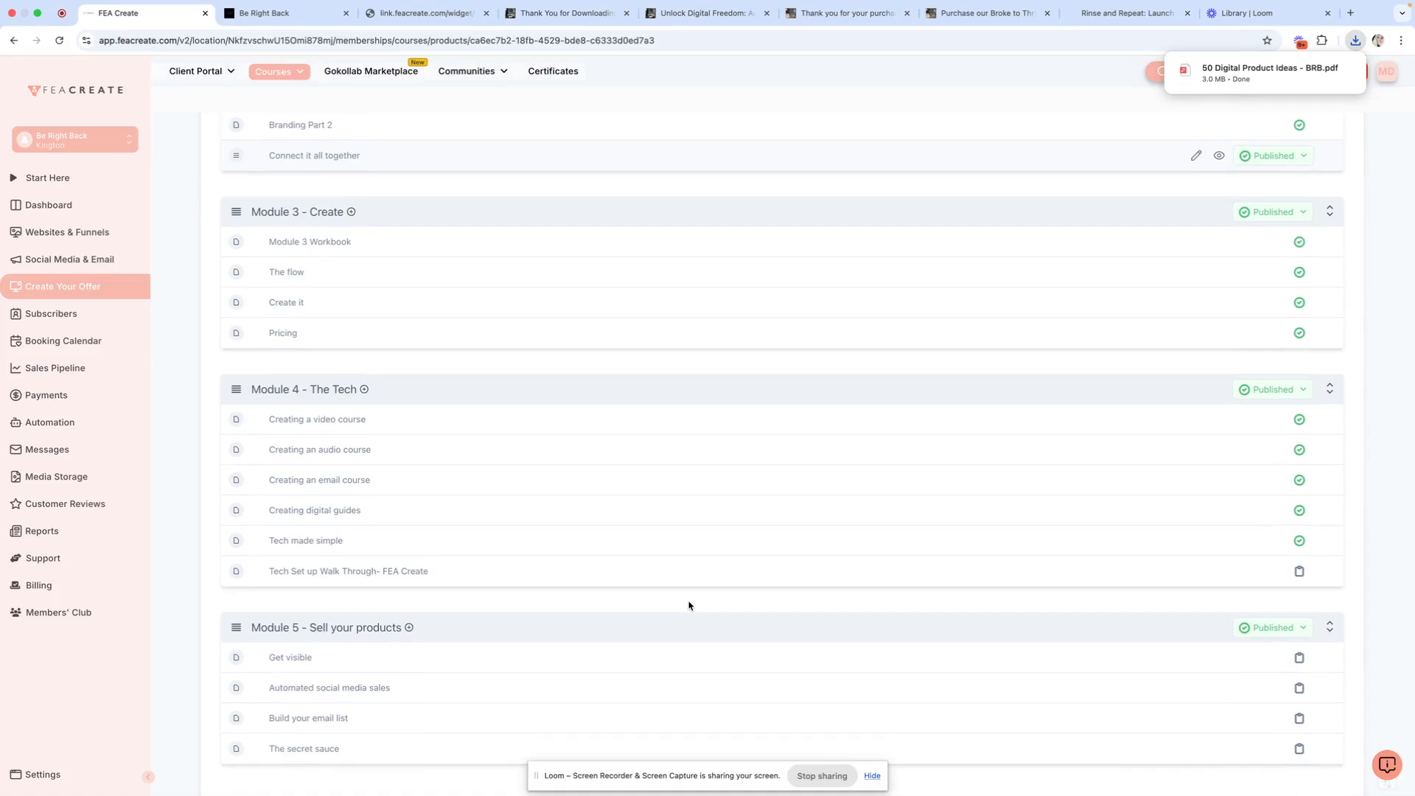
scroll(690, 604, "up", 8)
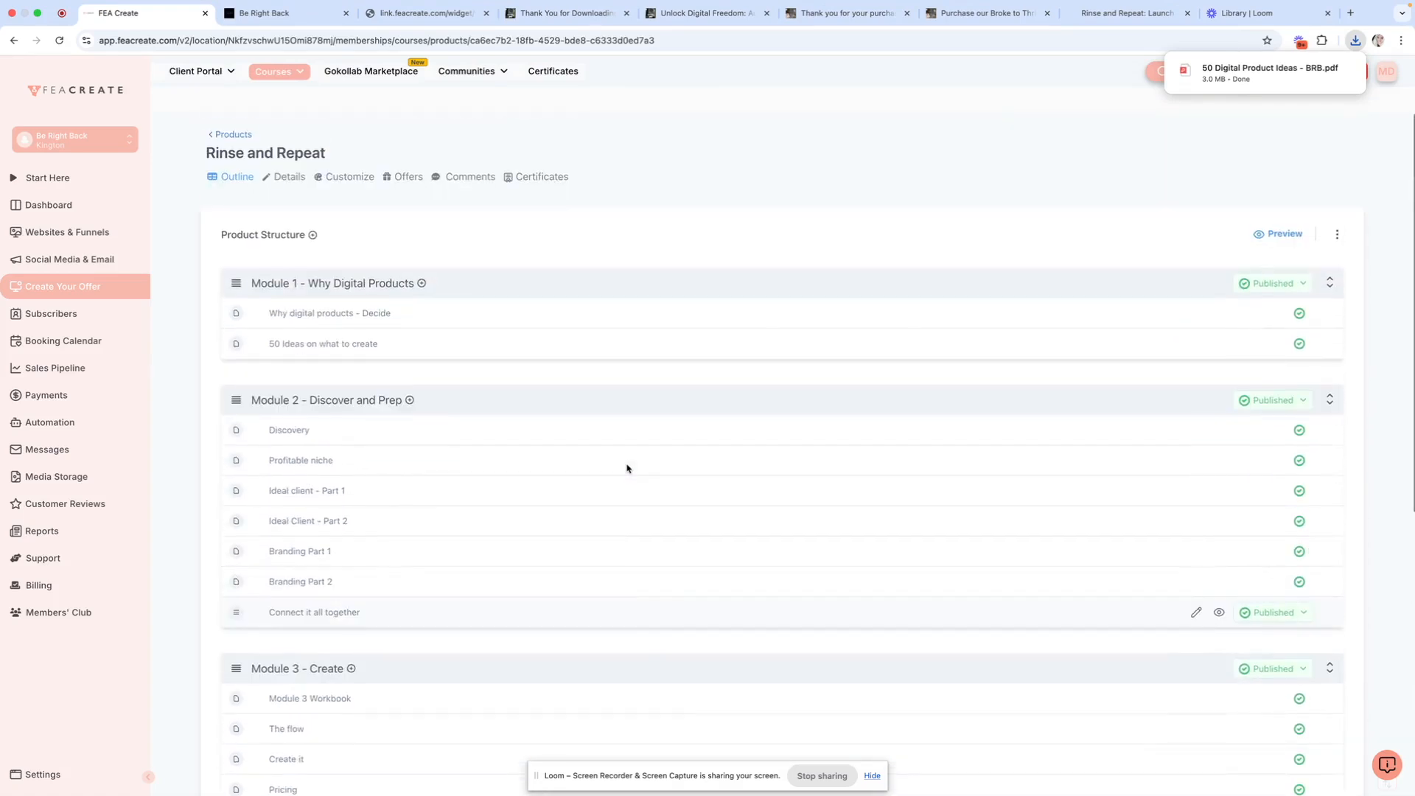
left_click(223, 136)
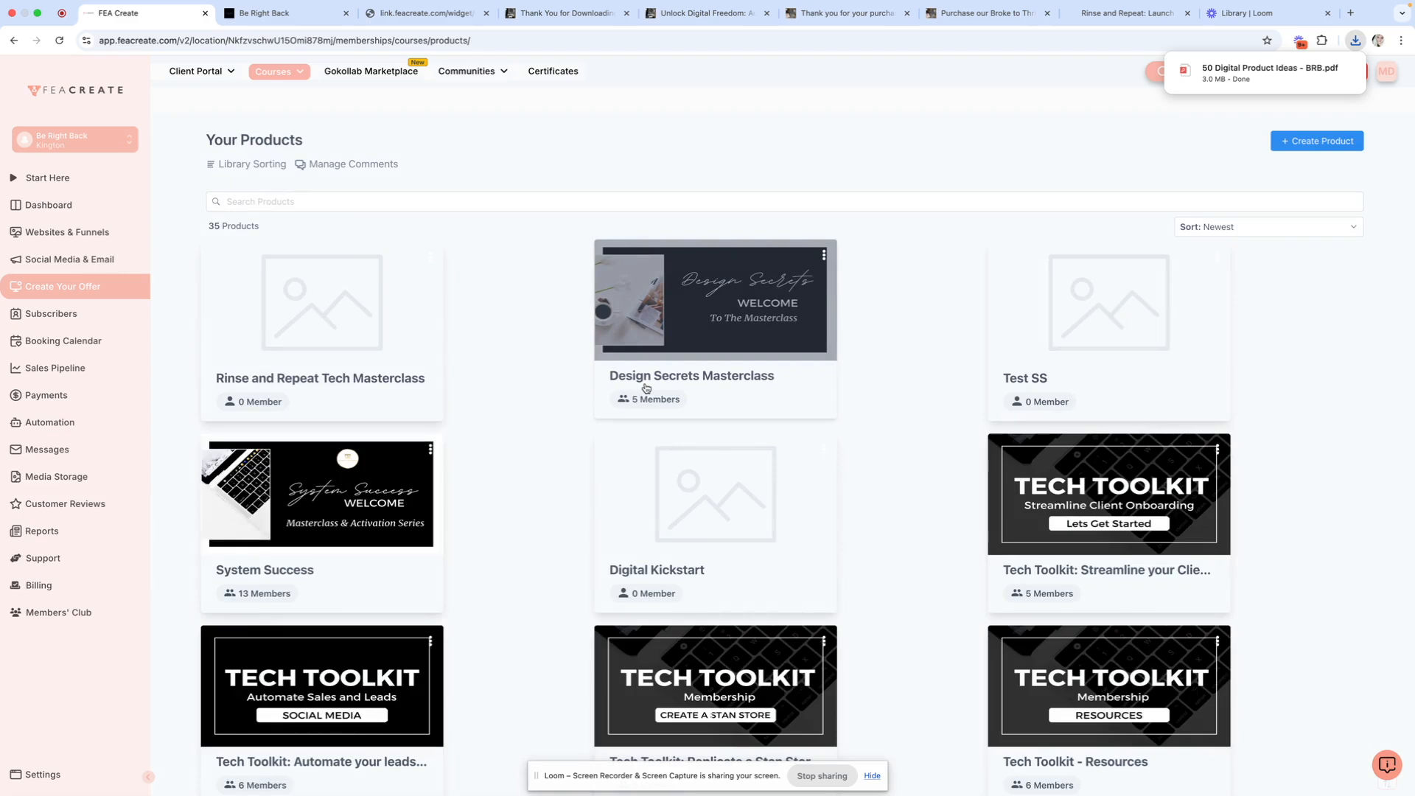
Step: Go to the community groups and log in to the Masterclasses group
mouse_move(473, 78)
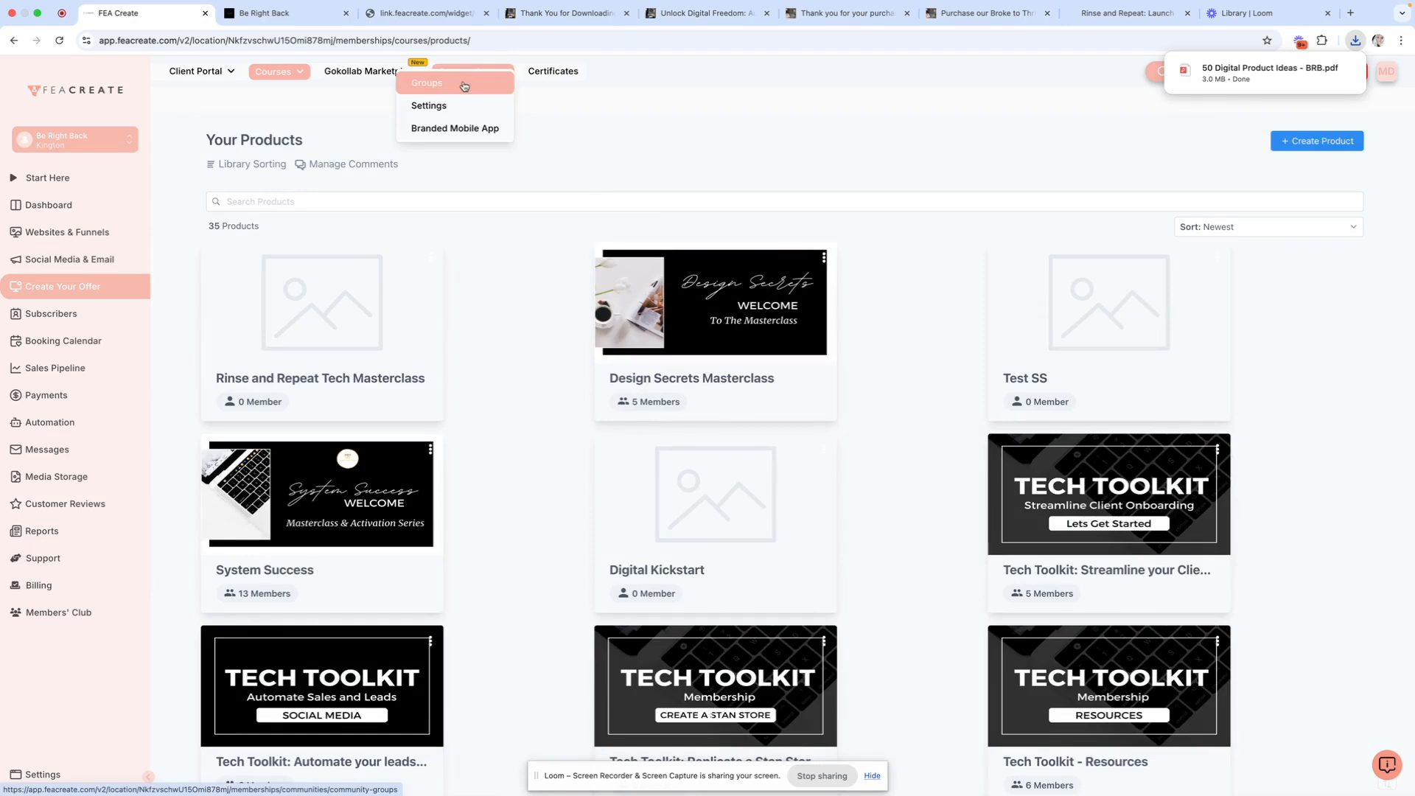
left_click(463, 86)
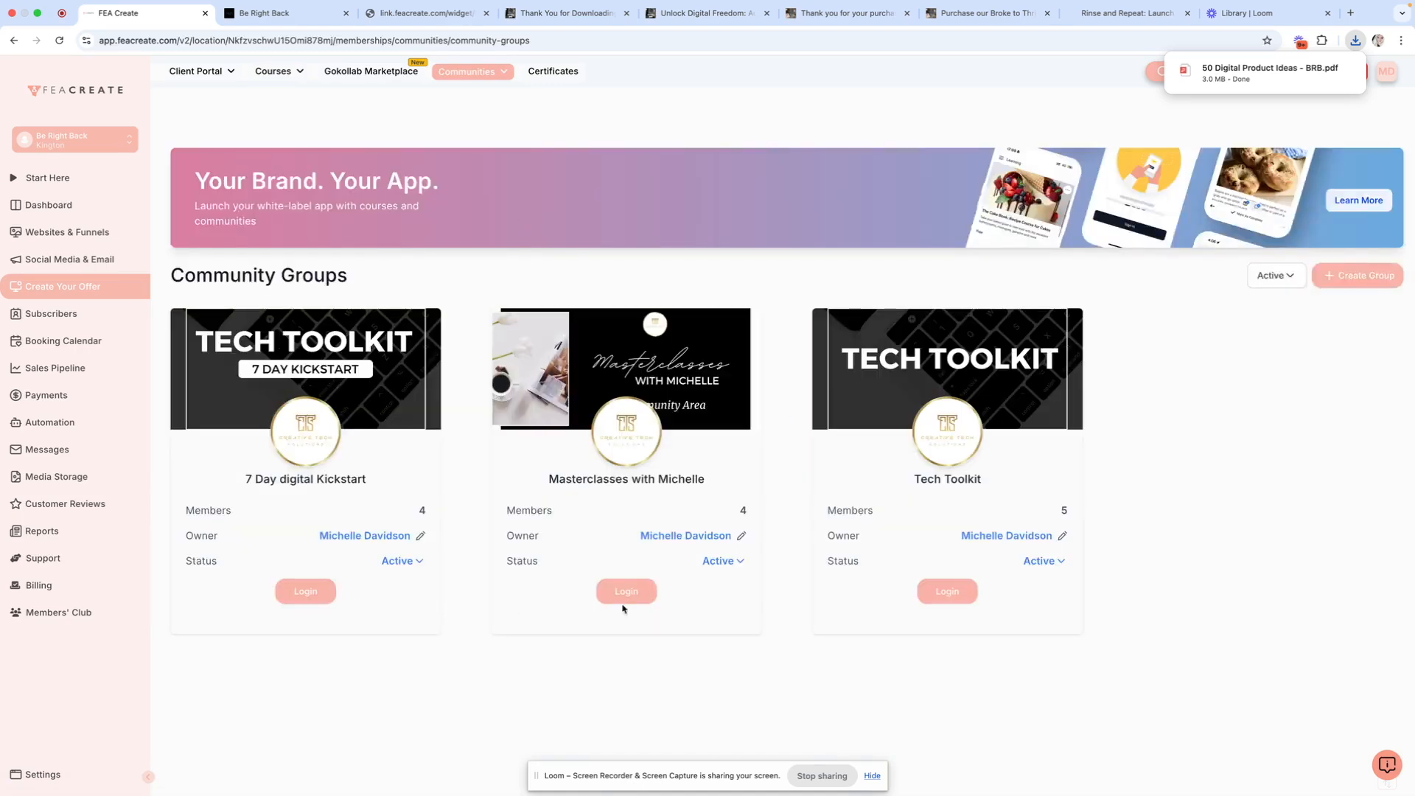
left_click(622, 598)
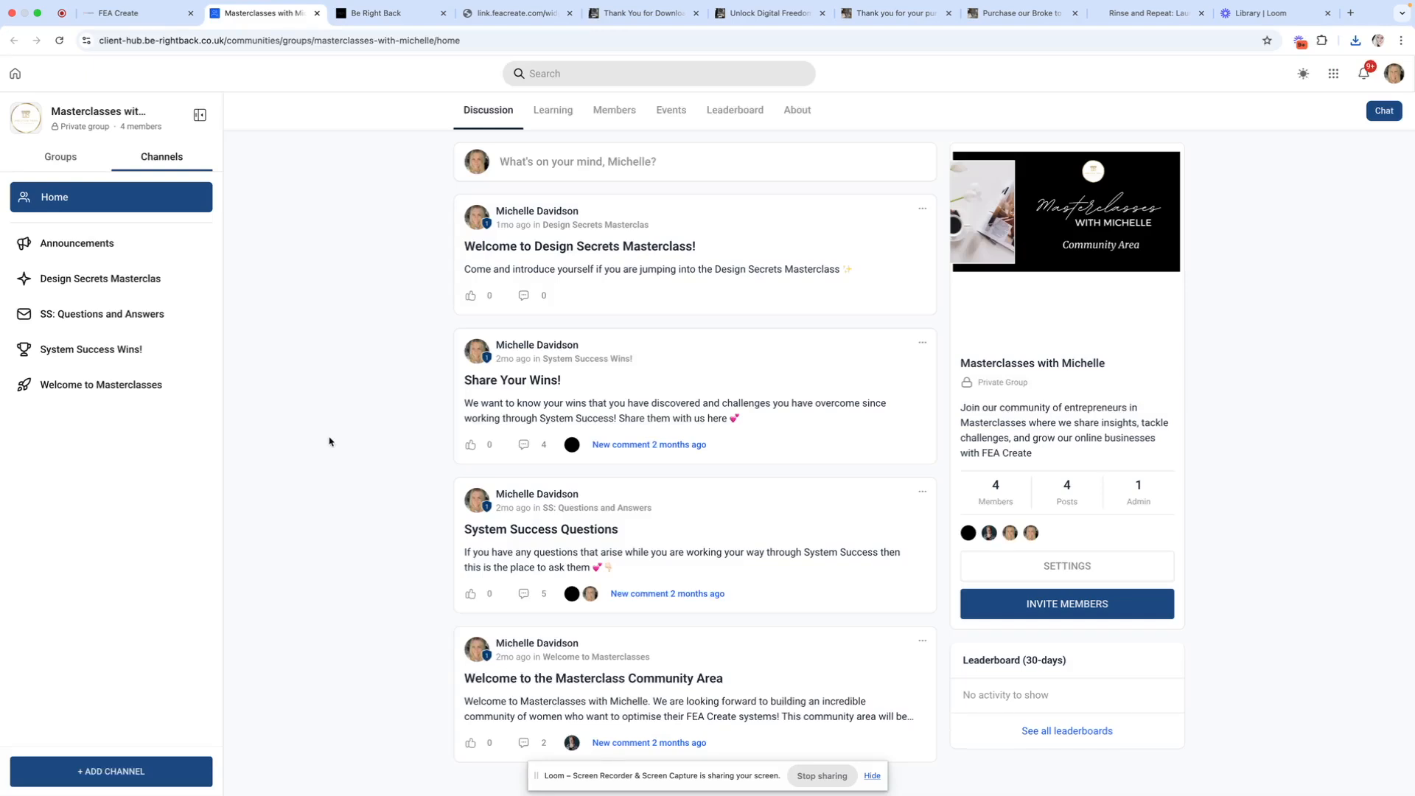
Step: View the list of community groups, and return to the channels of the Masterclasses group
left_click(61, 157)
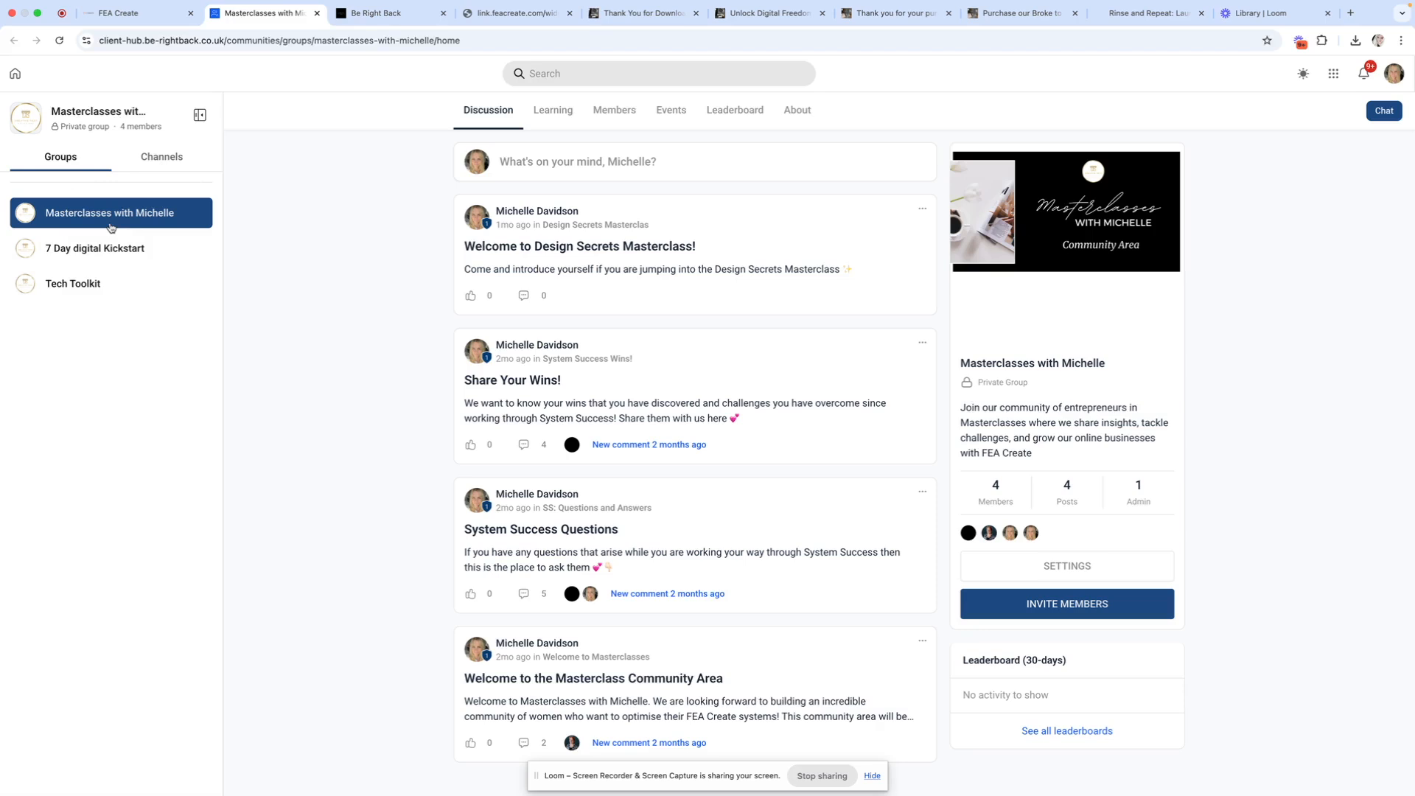
scroll(111, 227, "down", 1)
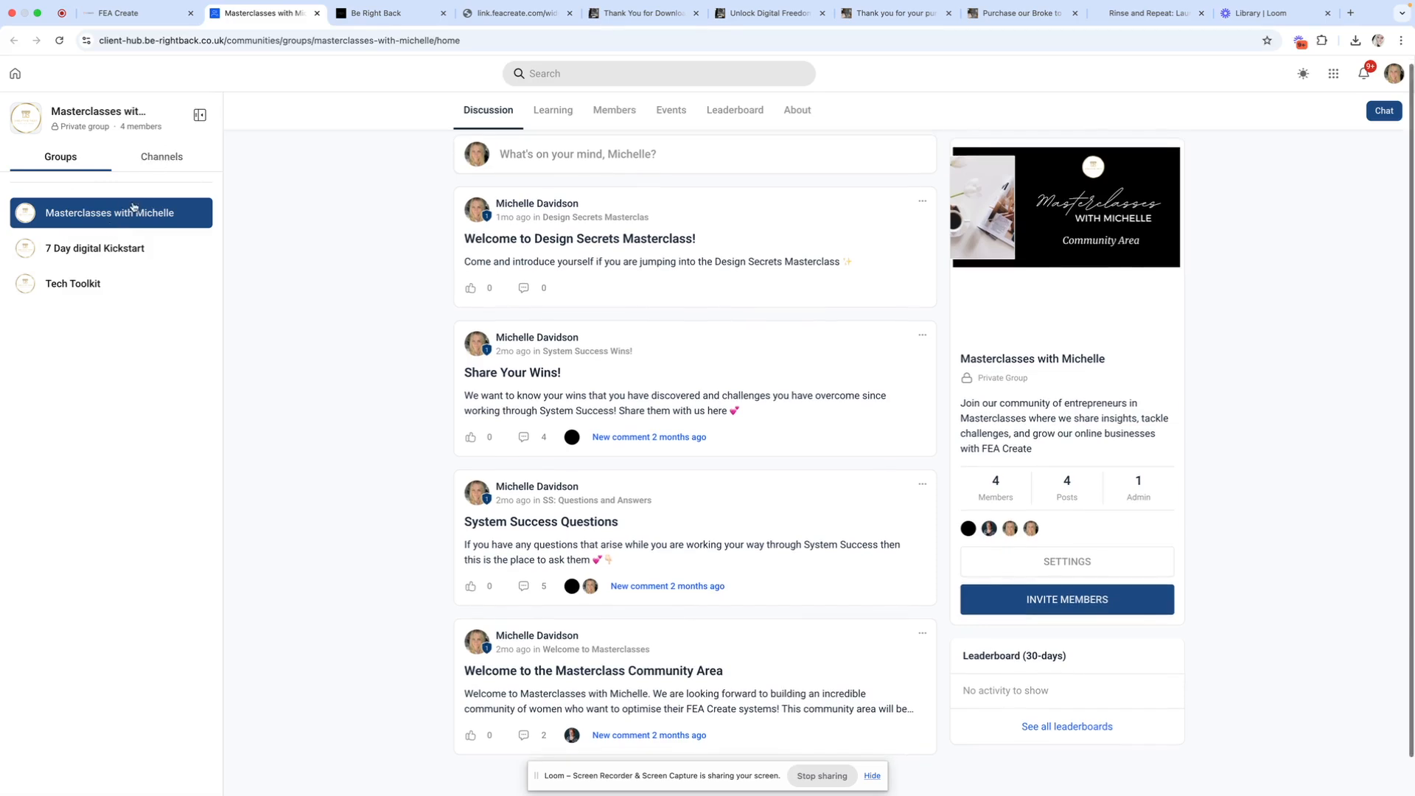
left_click(153, 160)
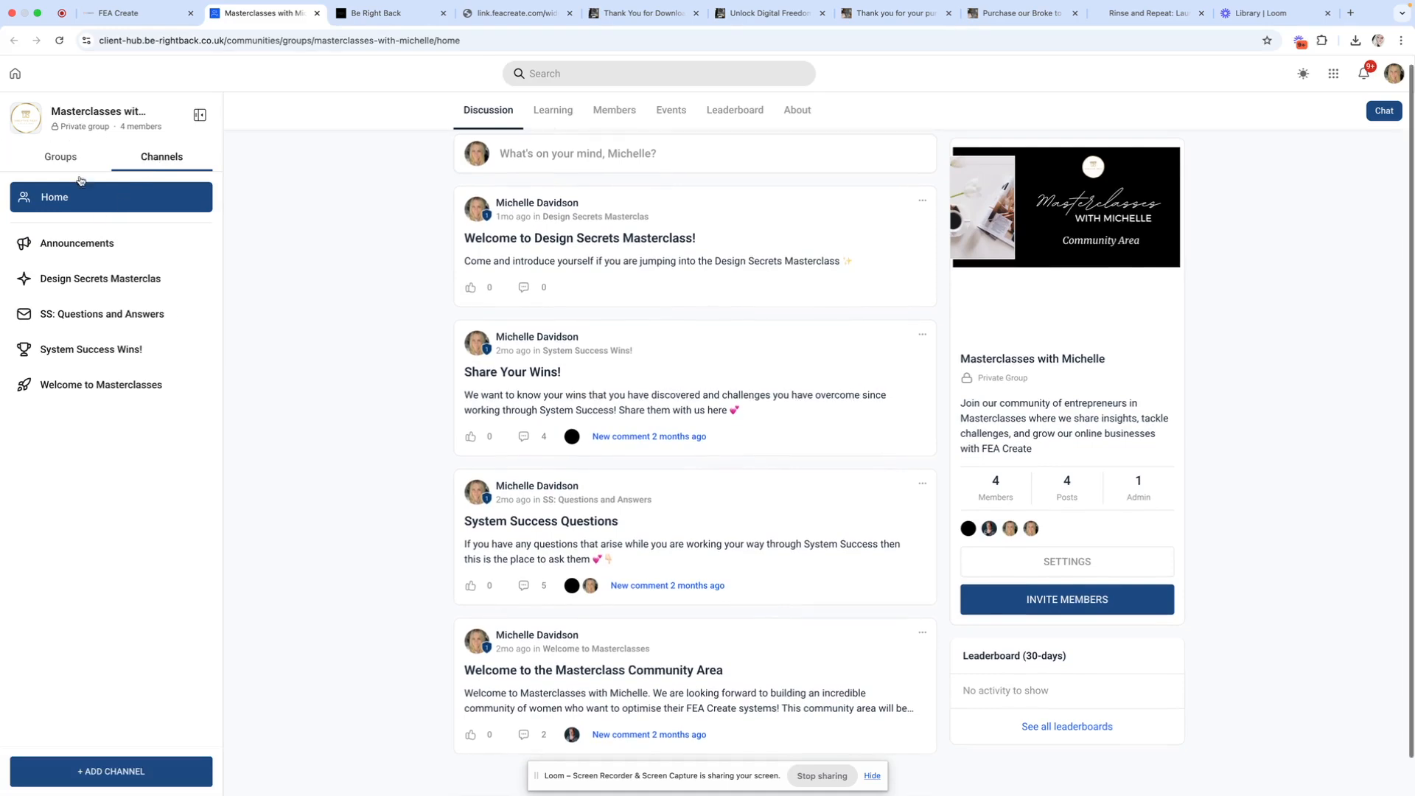
scroll(53, 242, "down", 1)
scroll(64, 254, "up", 1)
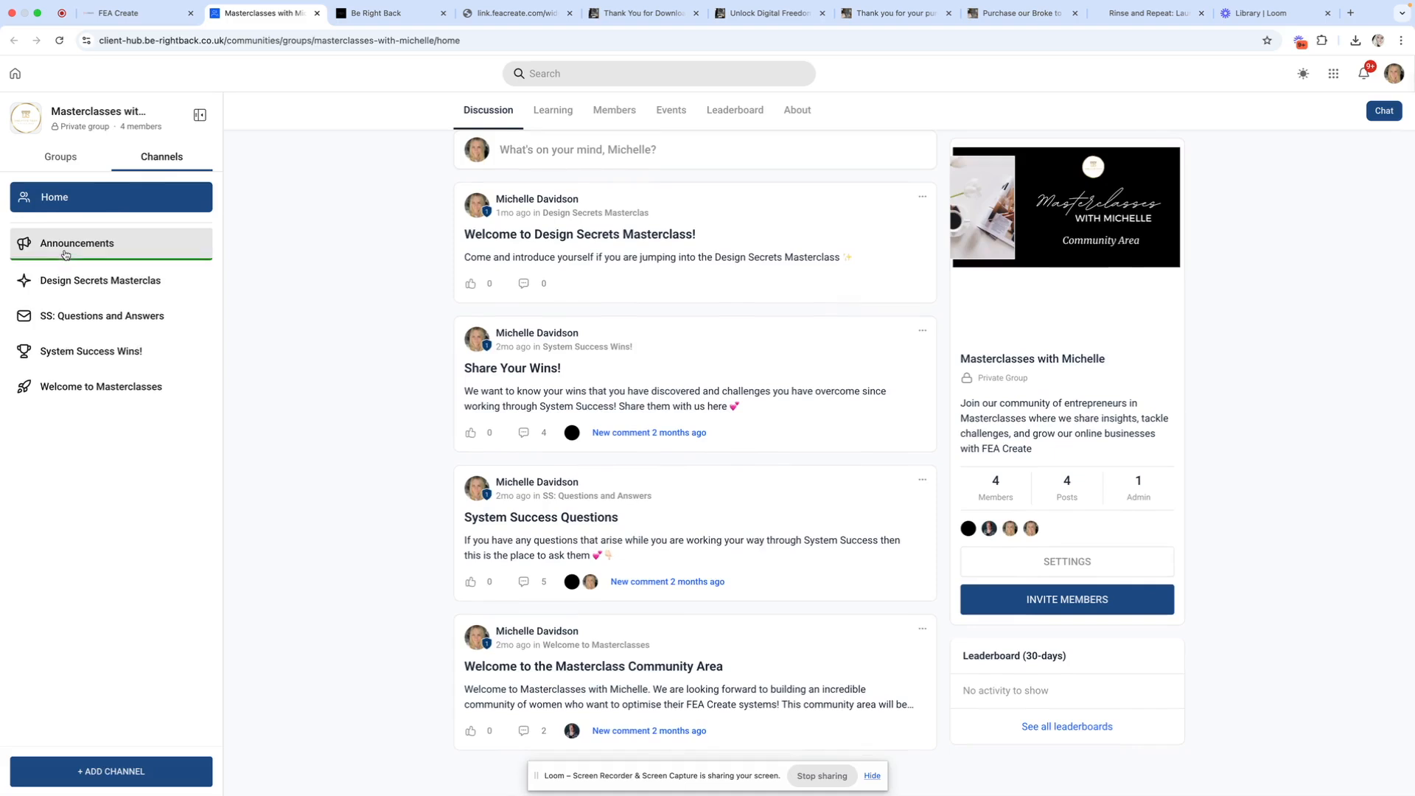
Step: View each Masterclasses channel from Announcements to Welcome to Masterclasses, show the groups list again, and switch back to FEA Create
left_click(65, 255)
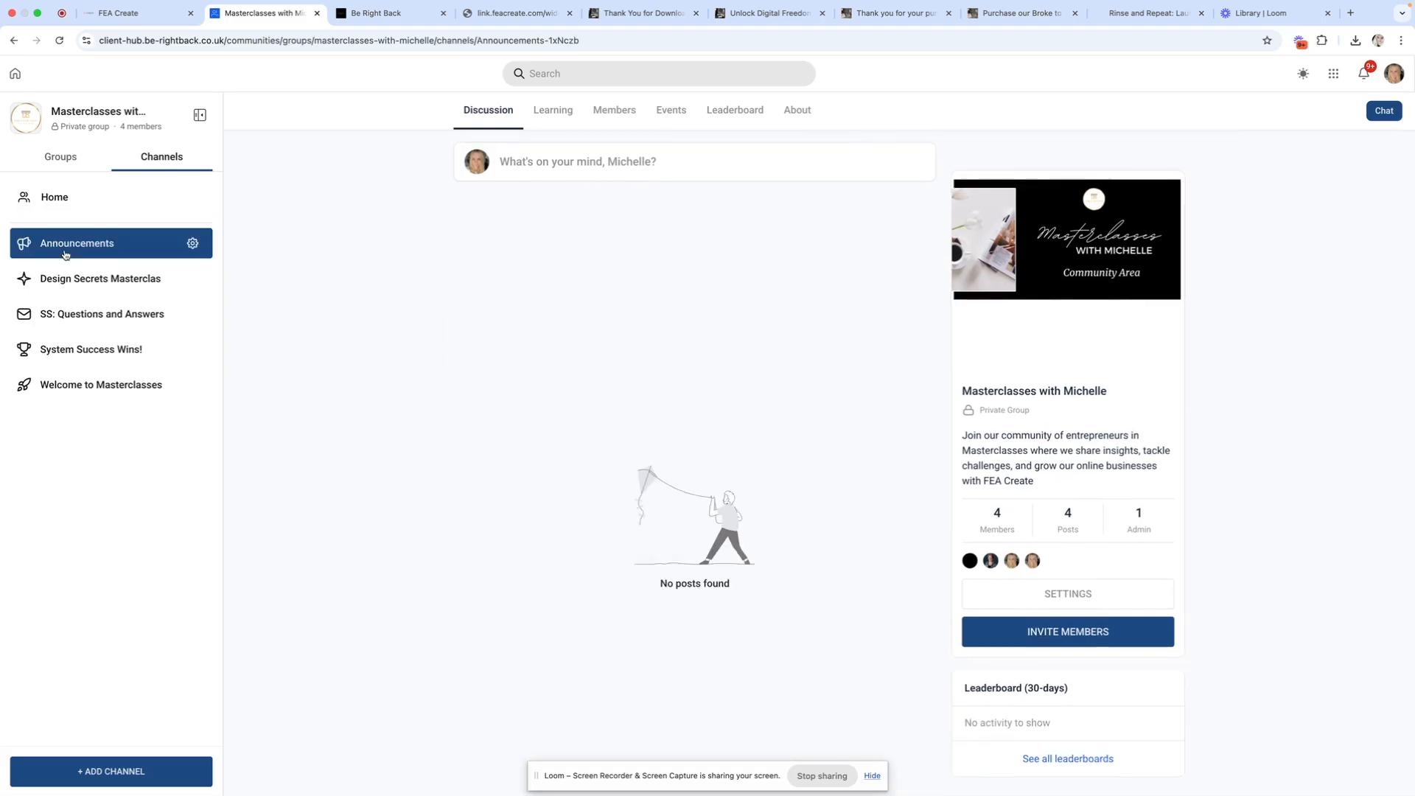
left_click(70, 289)
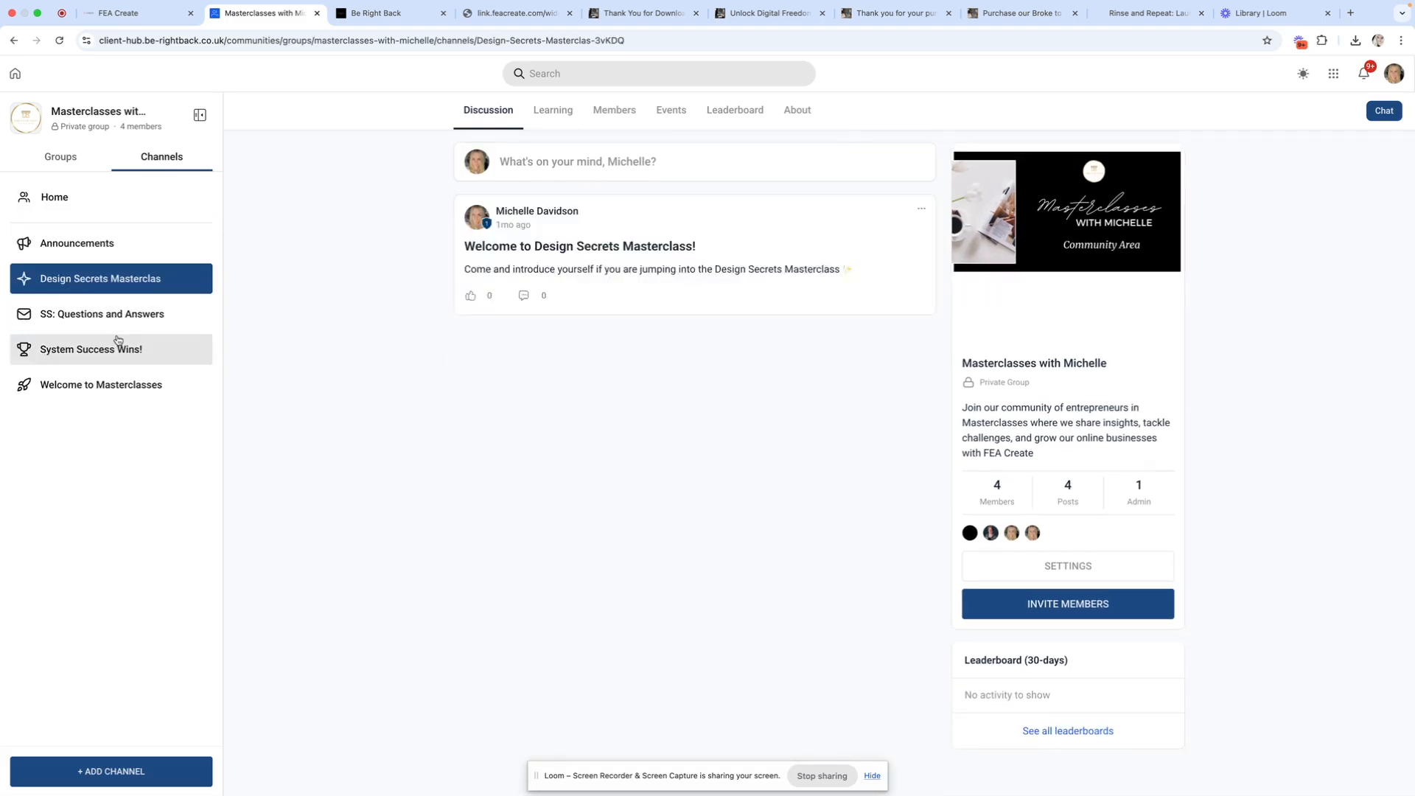
left_click(112, 316)
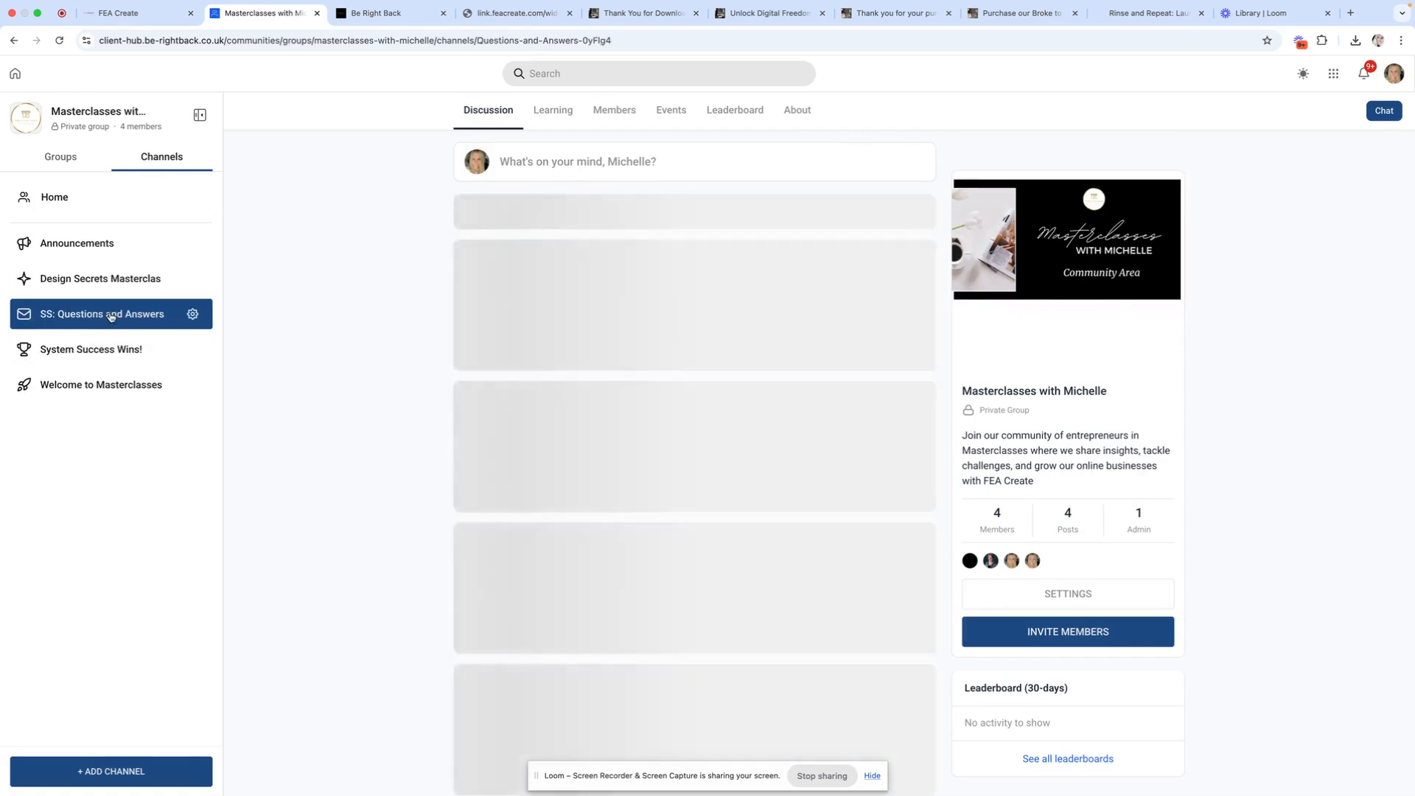
left_click(97, 352)
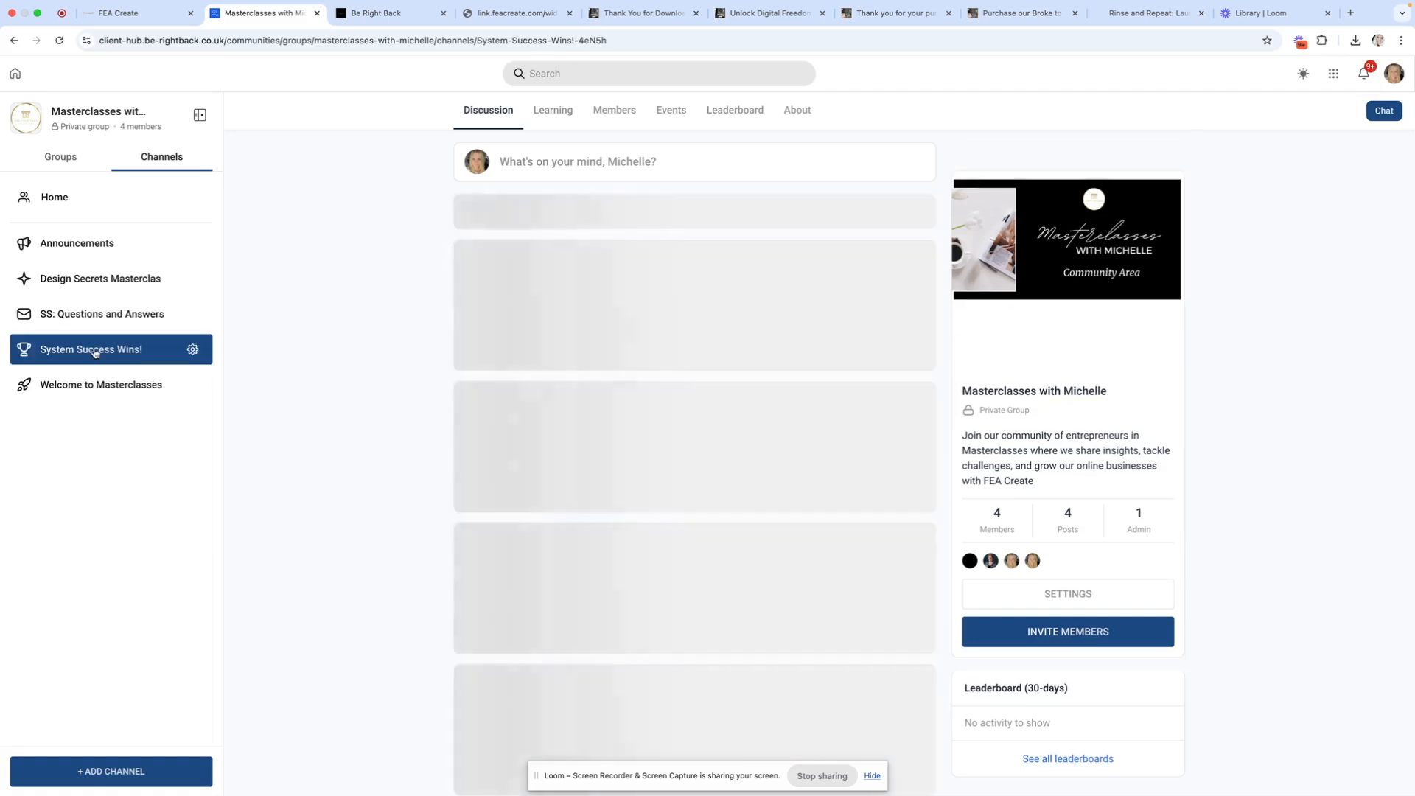
left_click(136, 390)
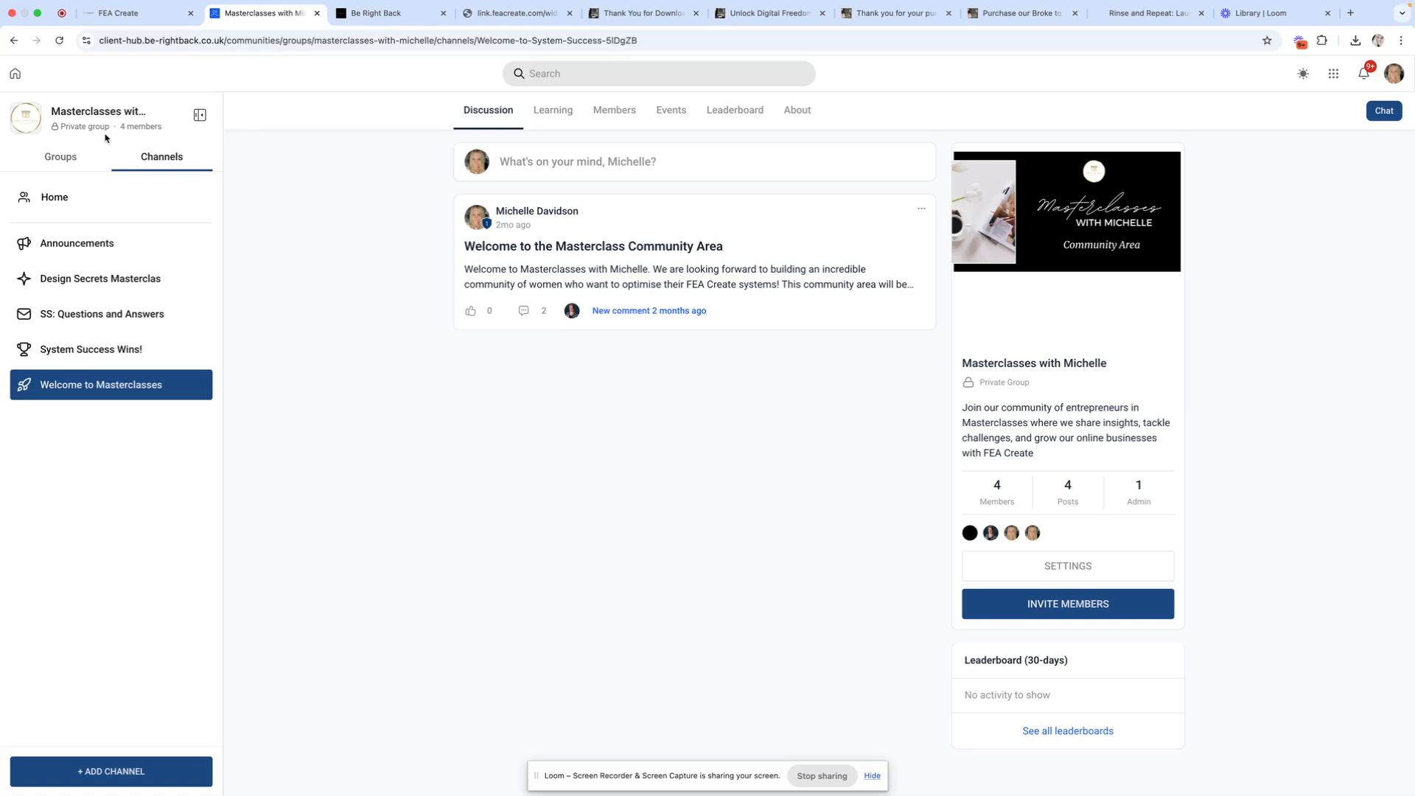
left_click(61, 160)
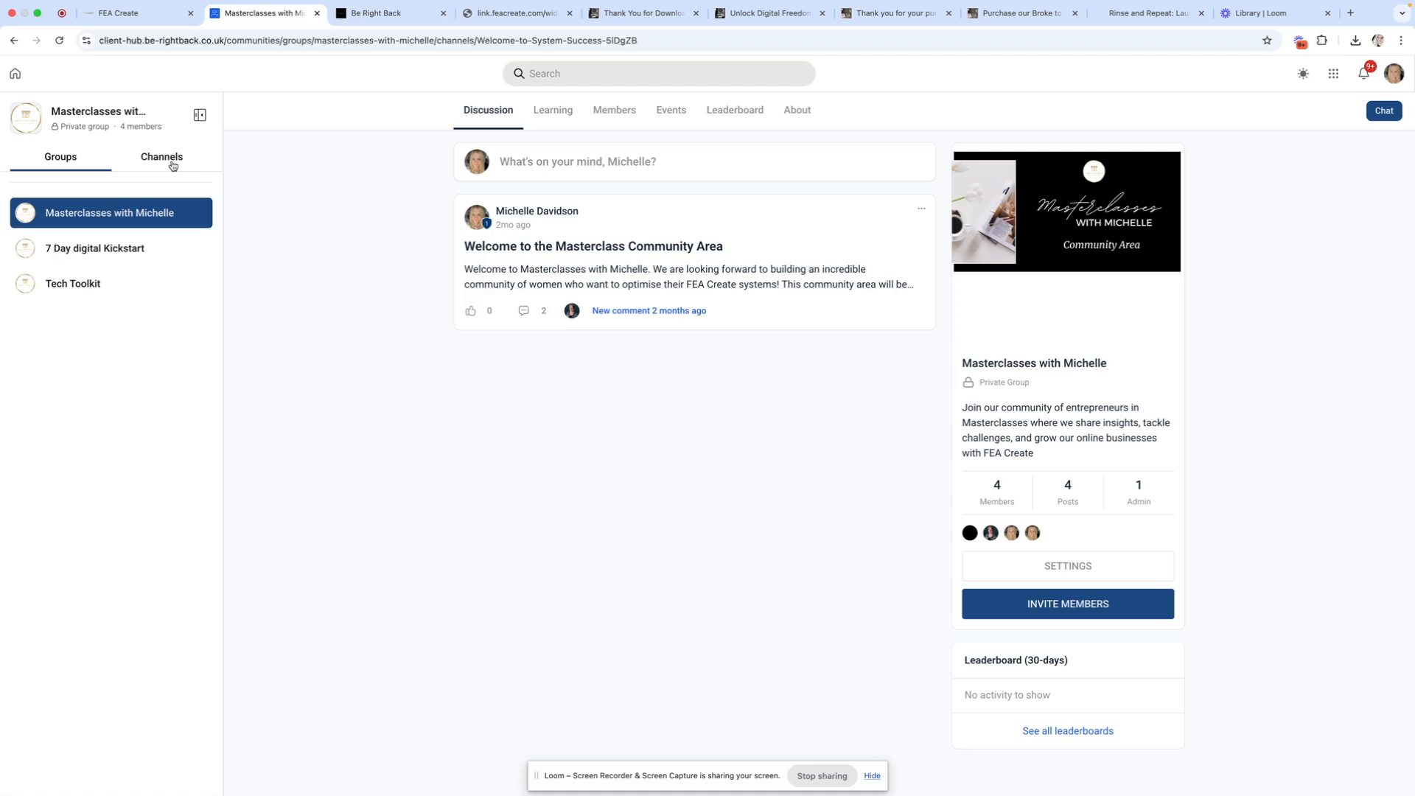
left_click(118, 13)
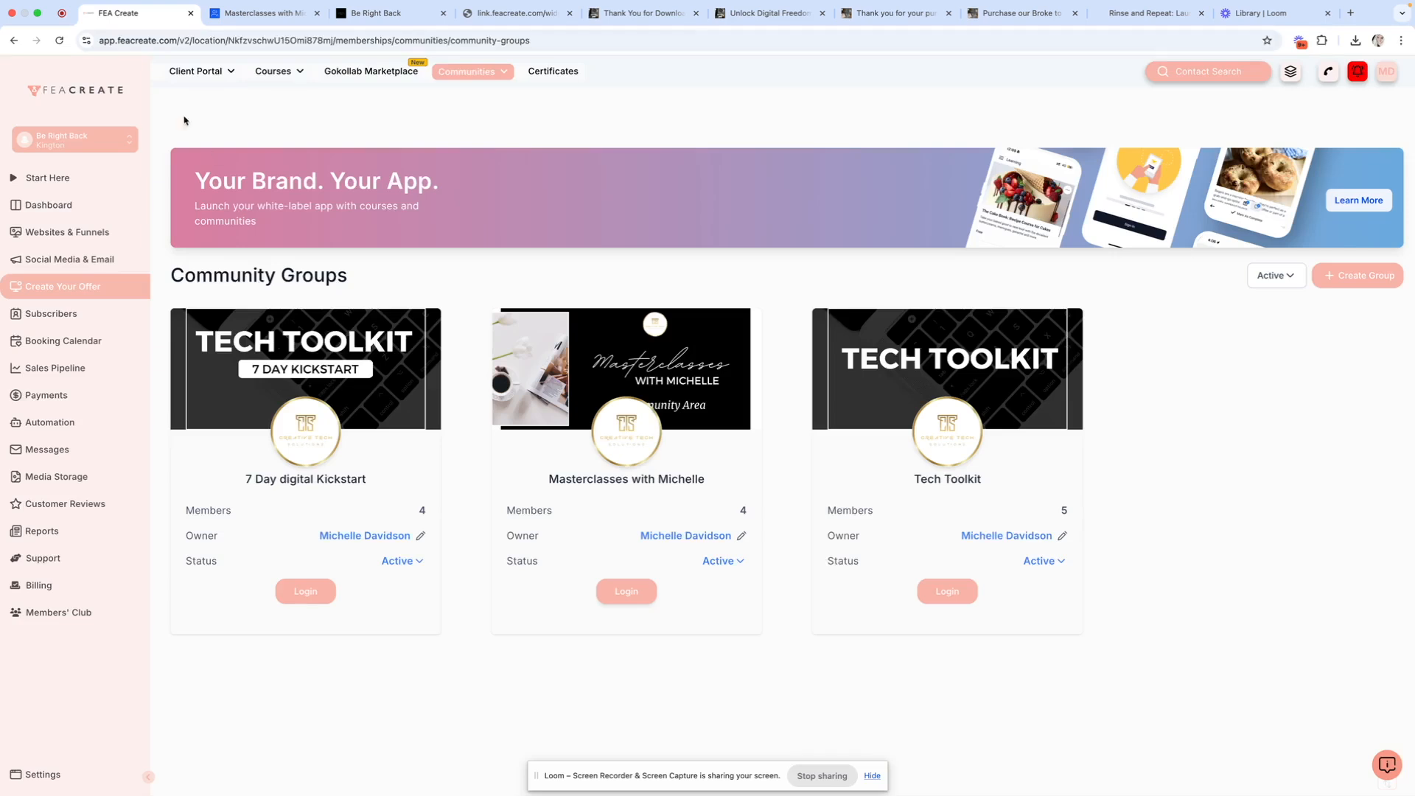
Step: Switch to the client portal, go to its course library, and open the System Success course
mouse_move(177, 74)
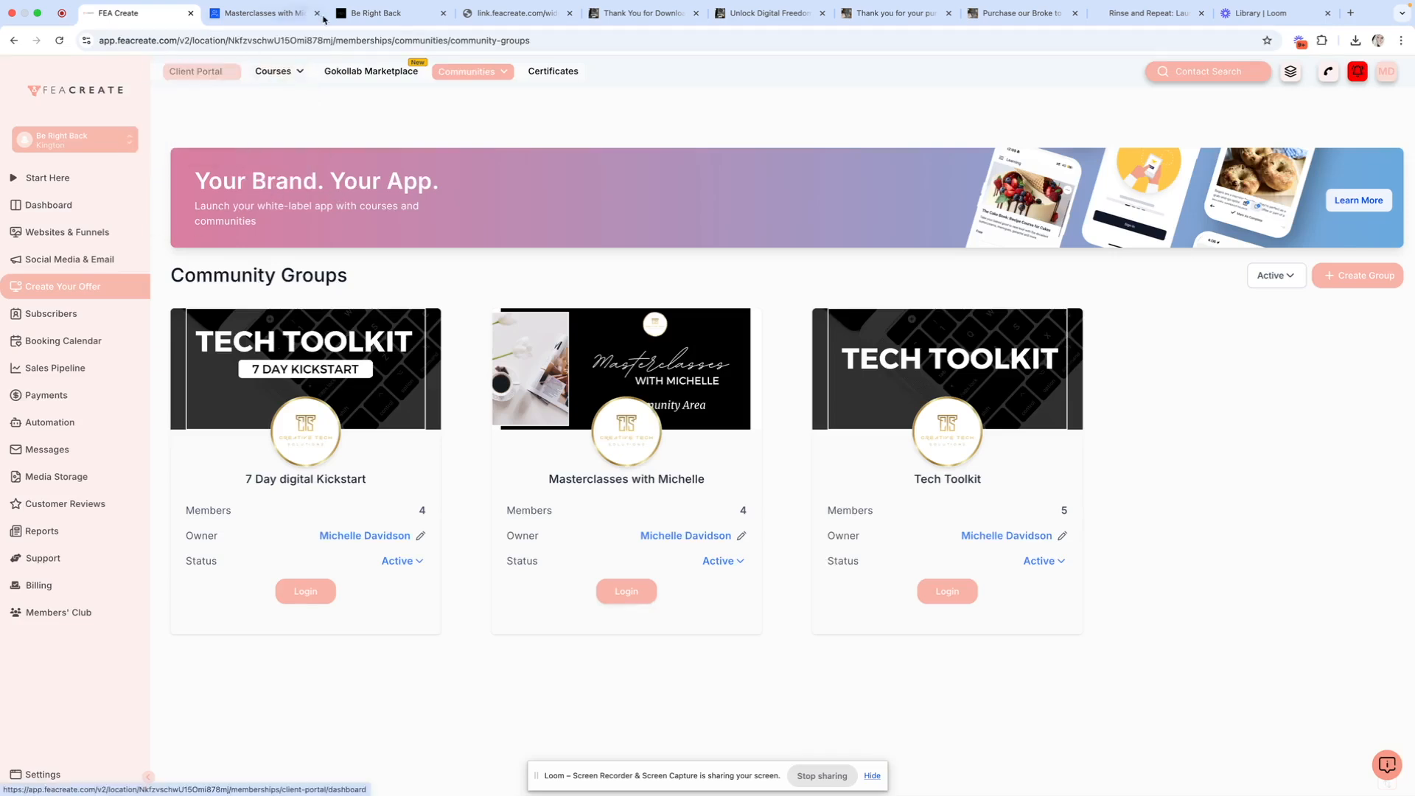
left_click(270, 15)
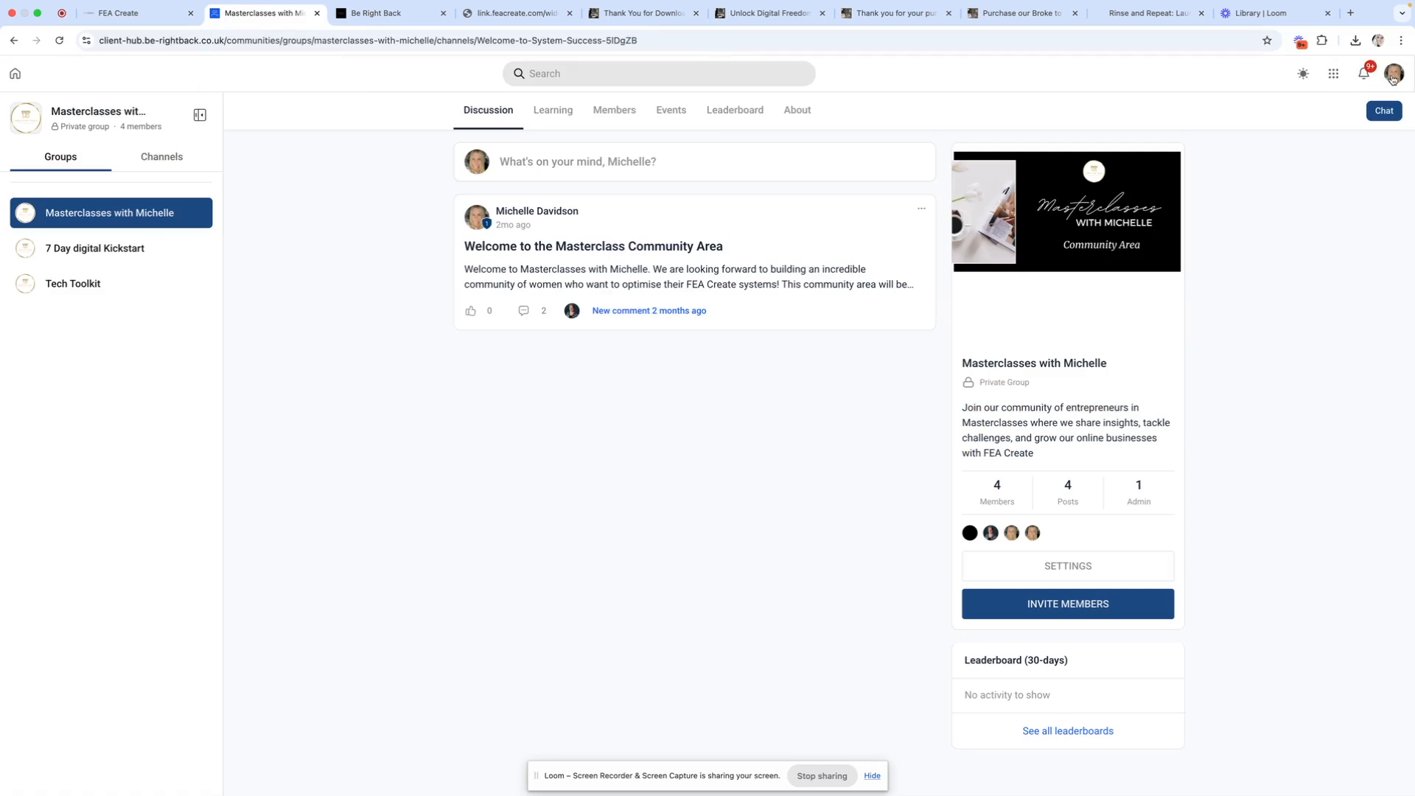
left_click(1333, 76)
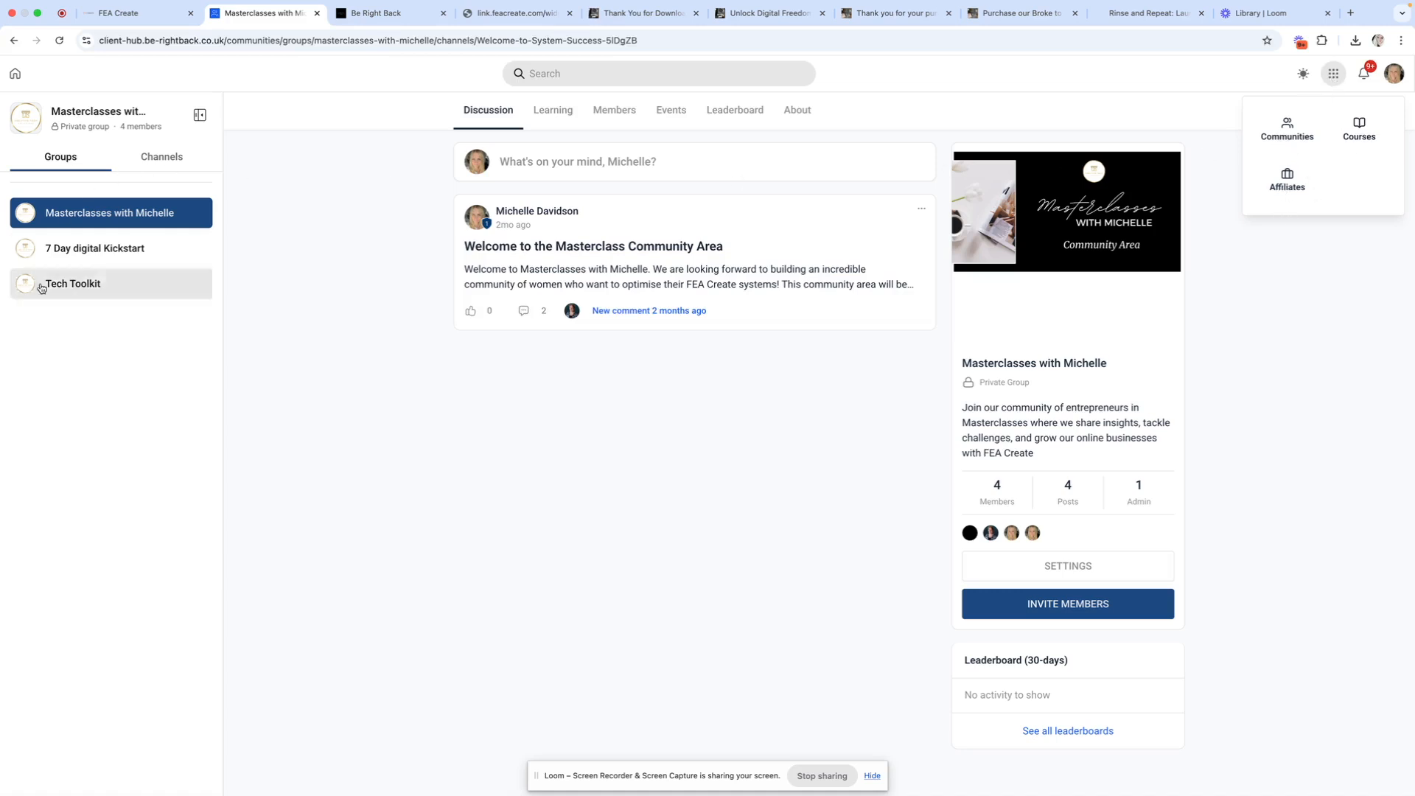
left_click(1359, 132)
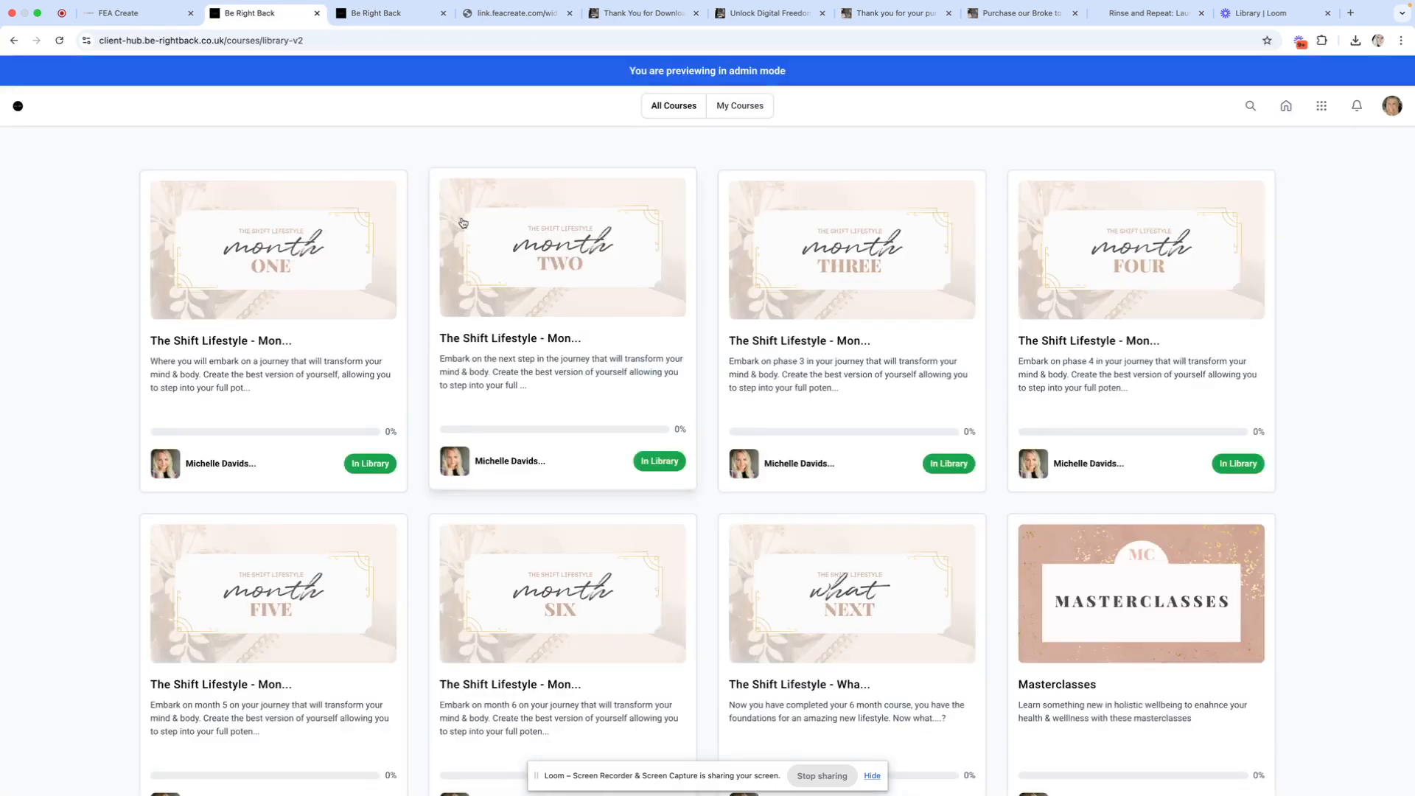
scroll(463, 223, "down", 5)
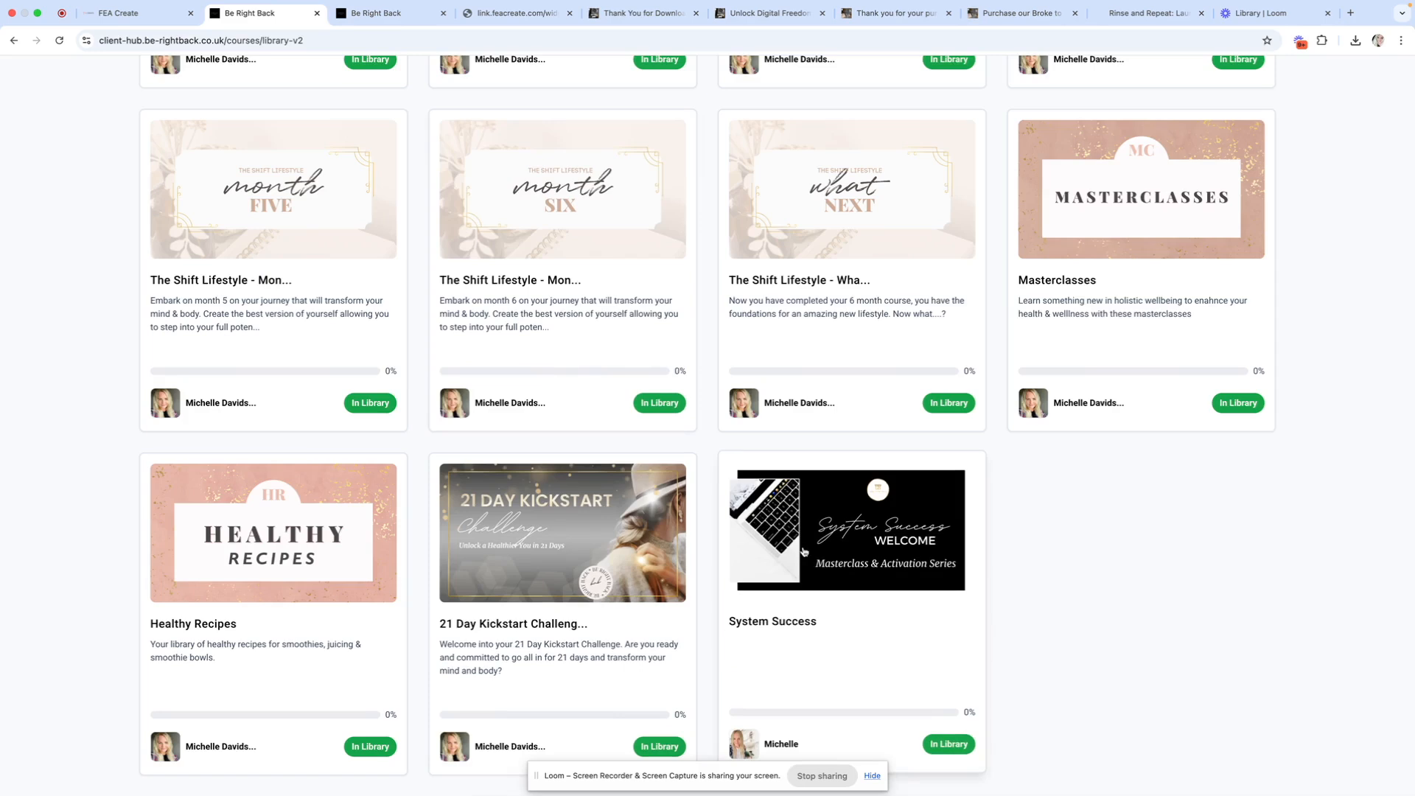
left_click(806, 542)
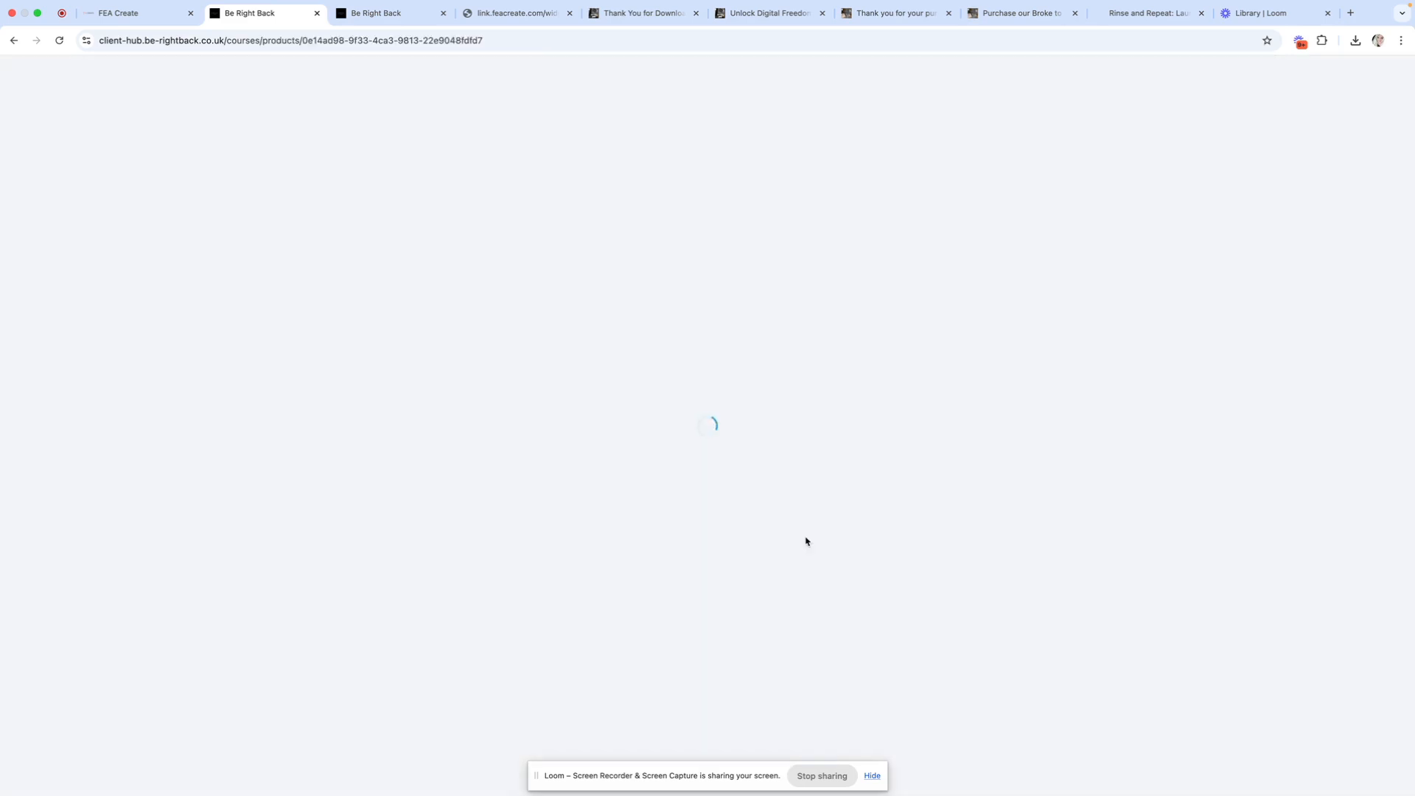
Step: Look through the System Success course page, including the Day 1 and Day 2 lesson lists
scroll(434, 387, "down", 2)
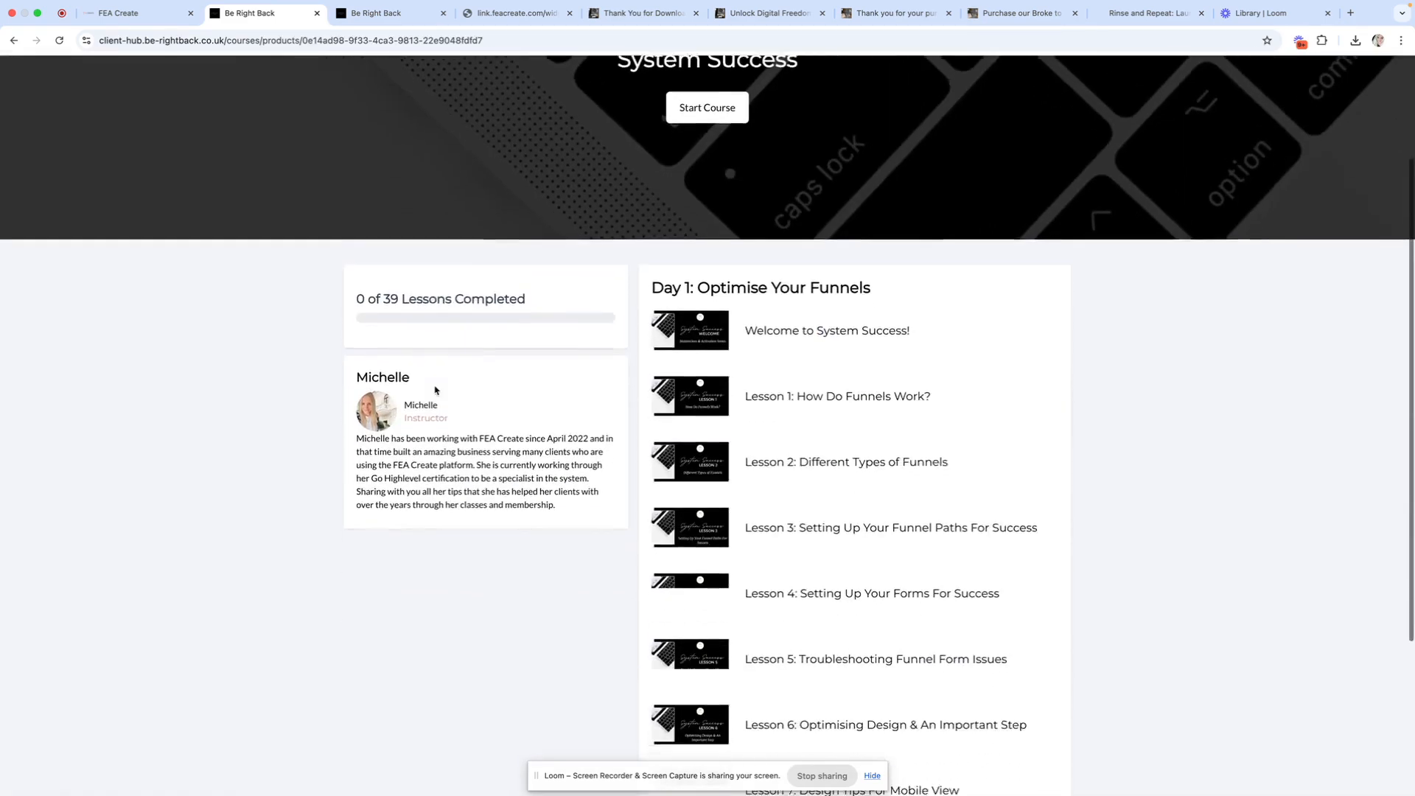
scroll(434, 386, "down", 3)
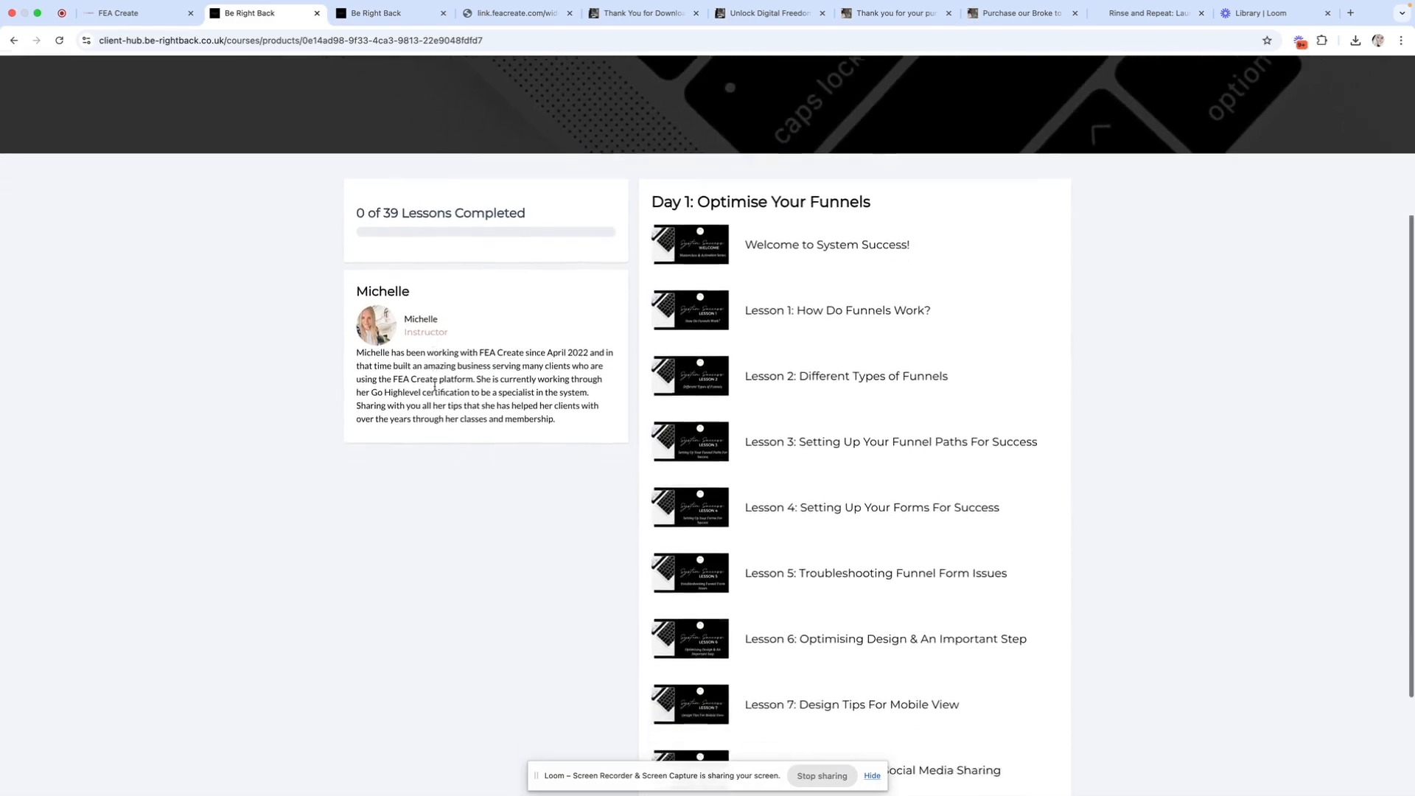
scroll(435, 390, "up", 5)
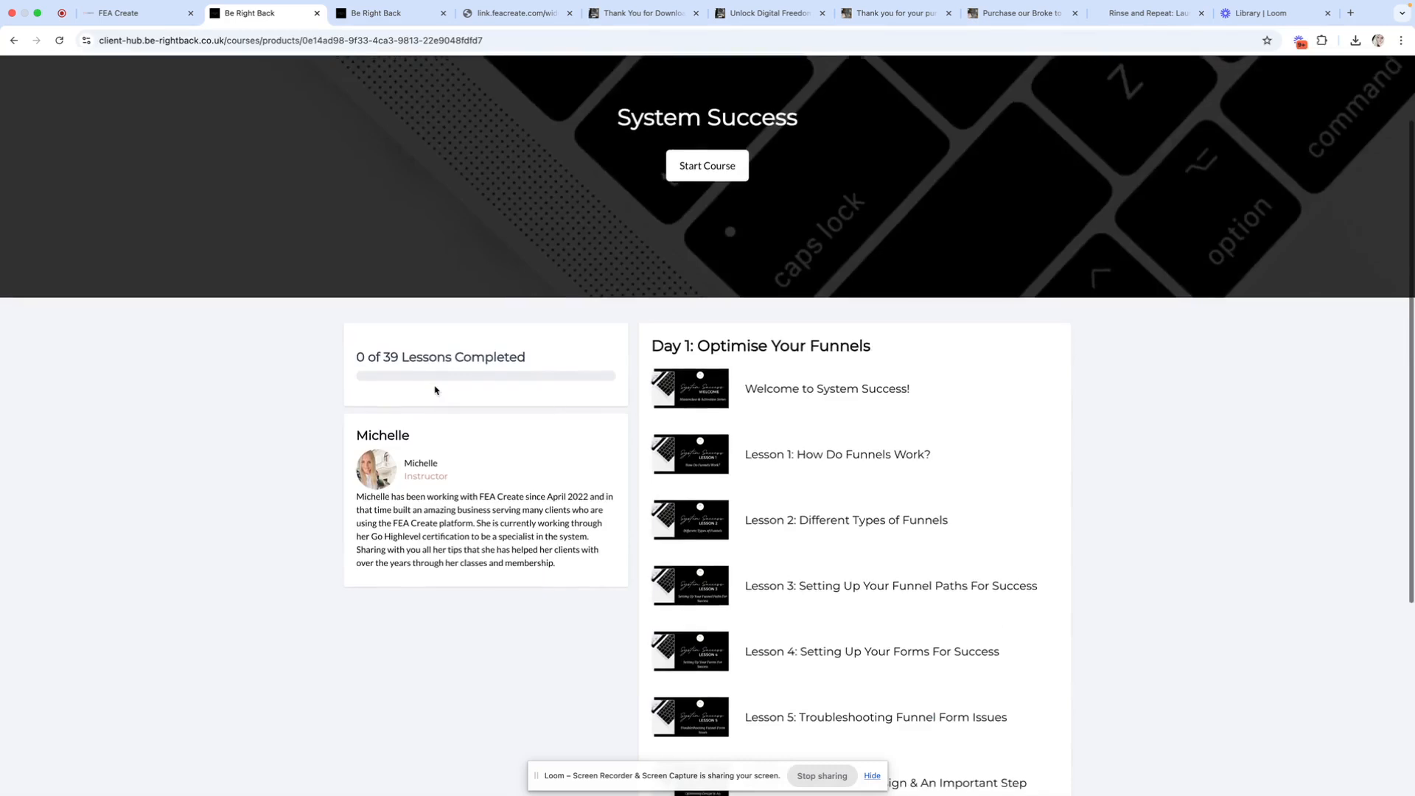
scroll(776, 478, "down", 10)
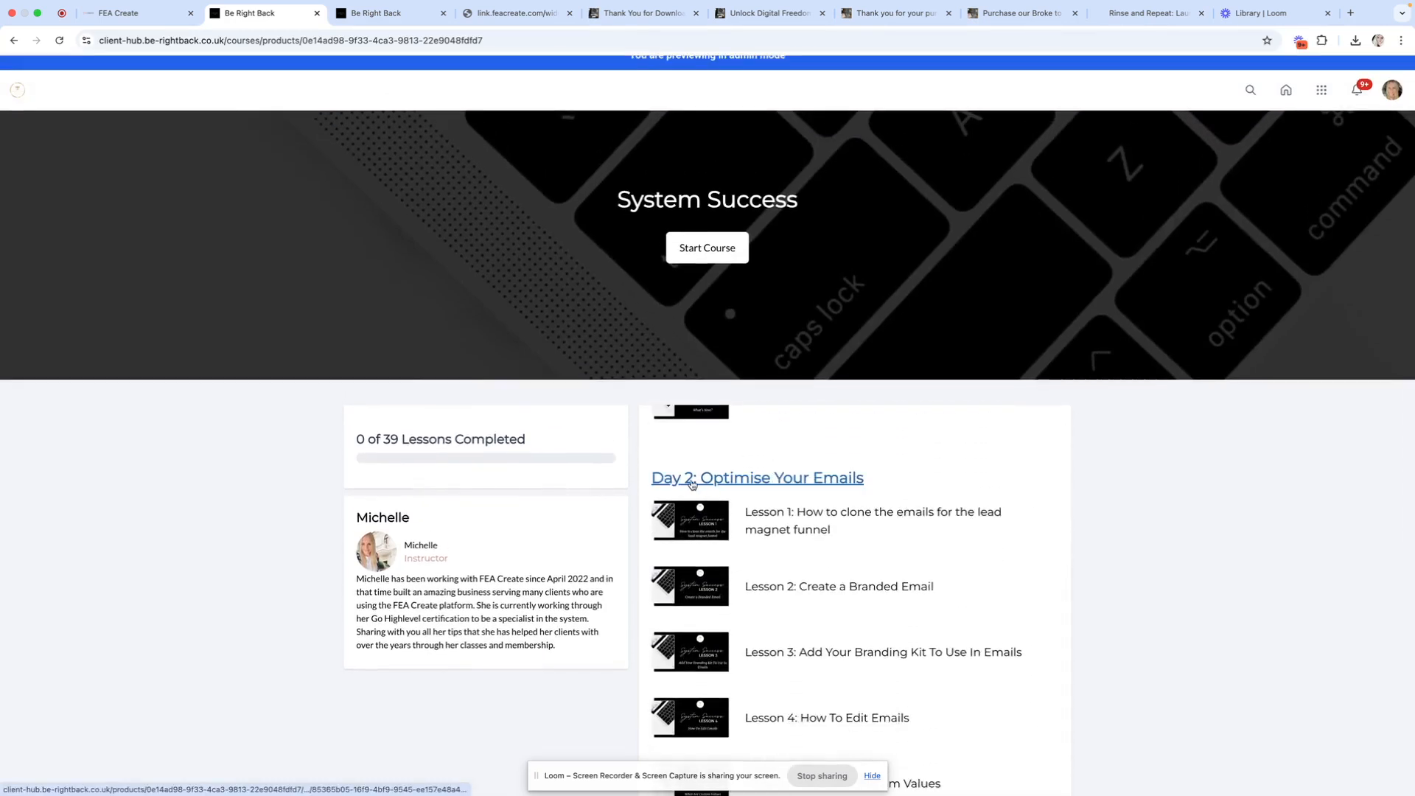
scroll(693, 485, "down", 5)
scroll(692, 485, "up", 15)
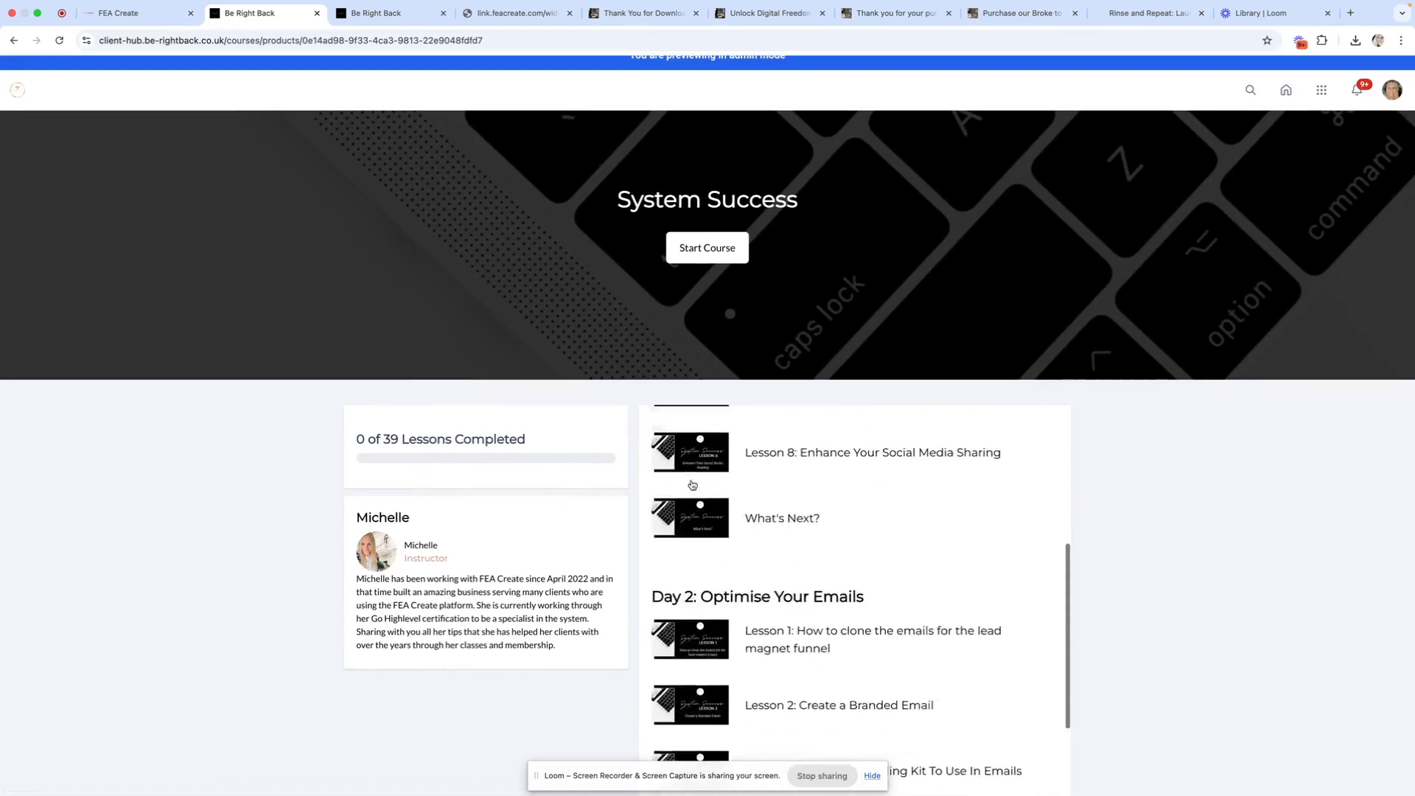
scroll(692, 485, "up", 1)
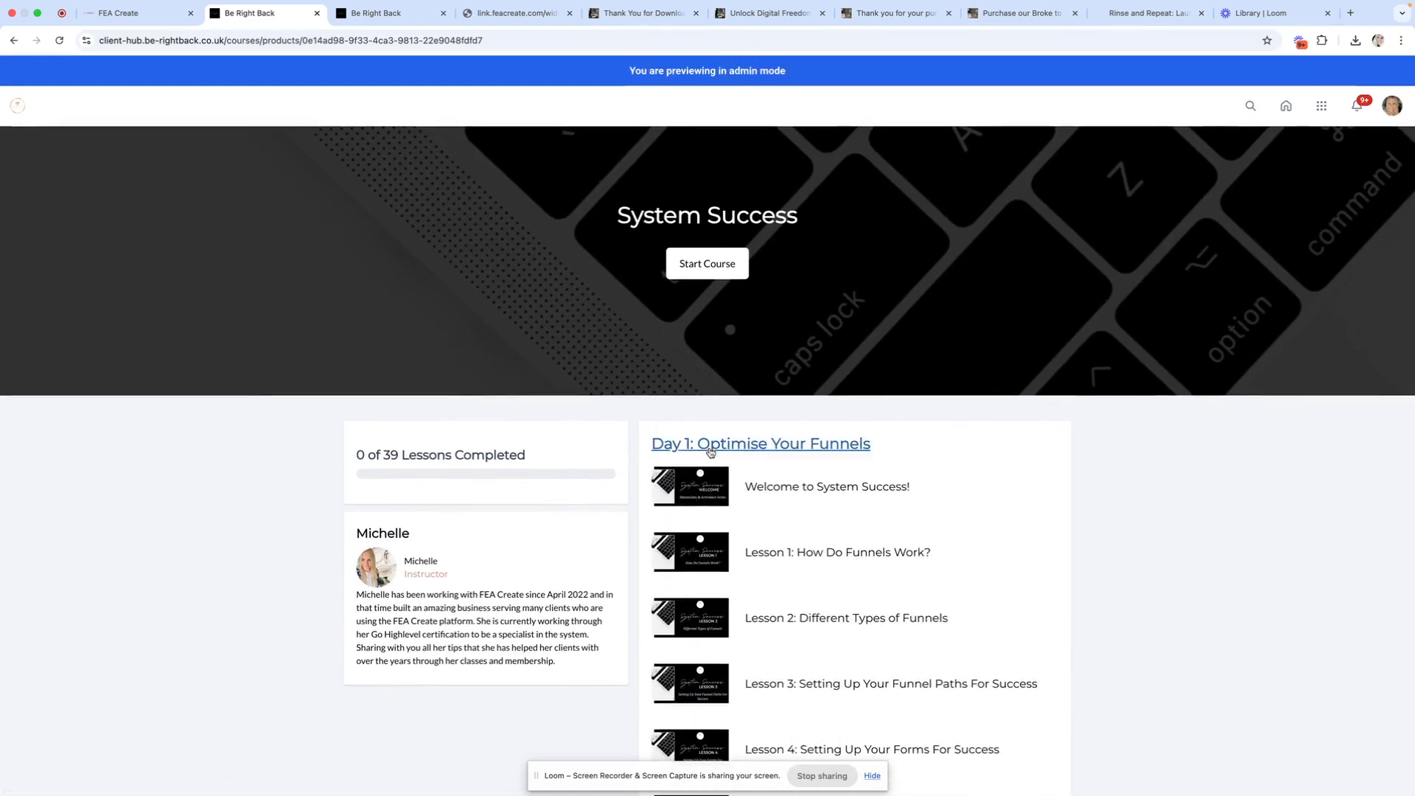
scroll(869, 449, "down", 4)
scroll(870, 449, "down", 5)
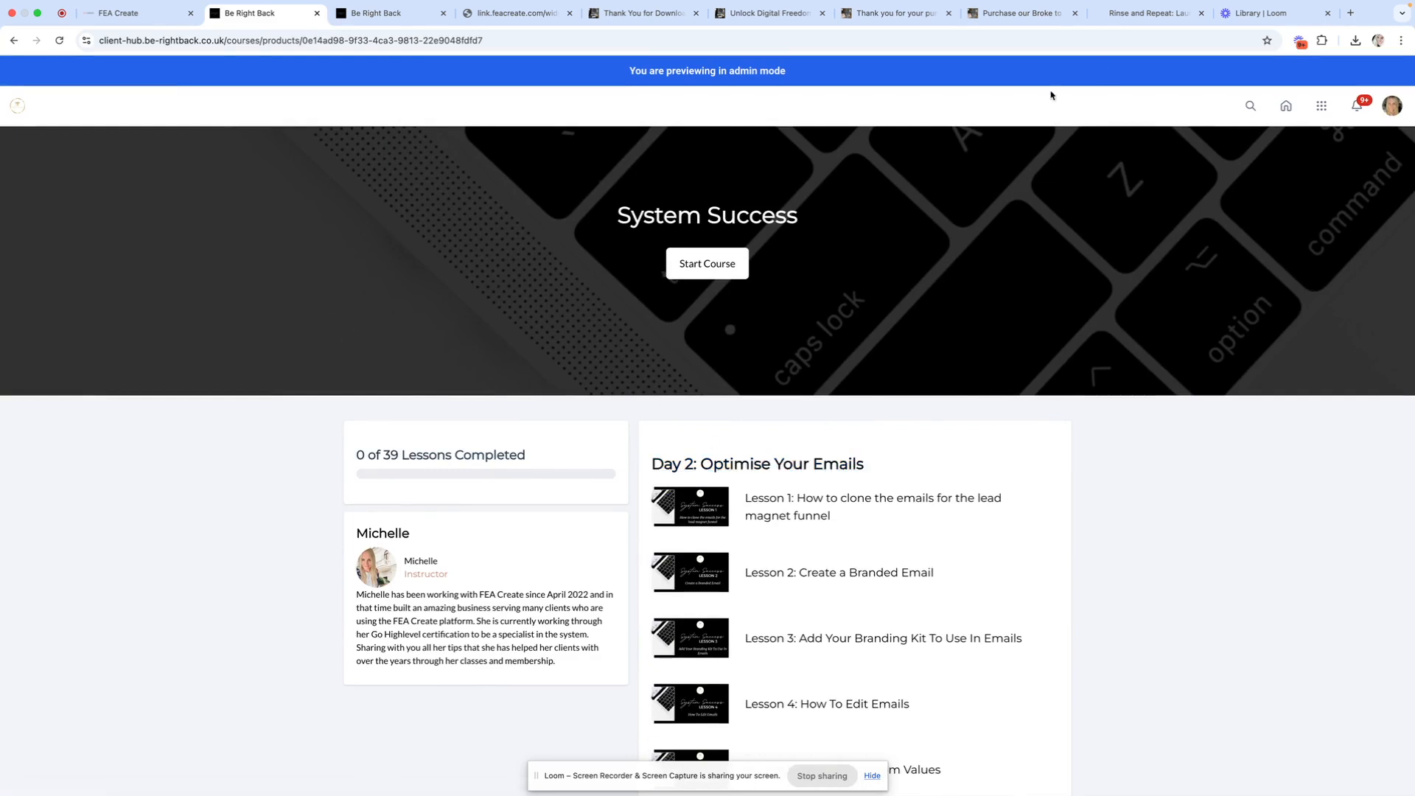
Step: Return to the course library, open The Shift Lifestyle - Month 1, and look through its course outline
left_click(1315, 110)
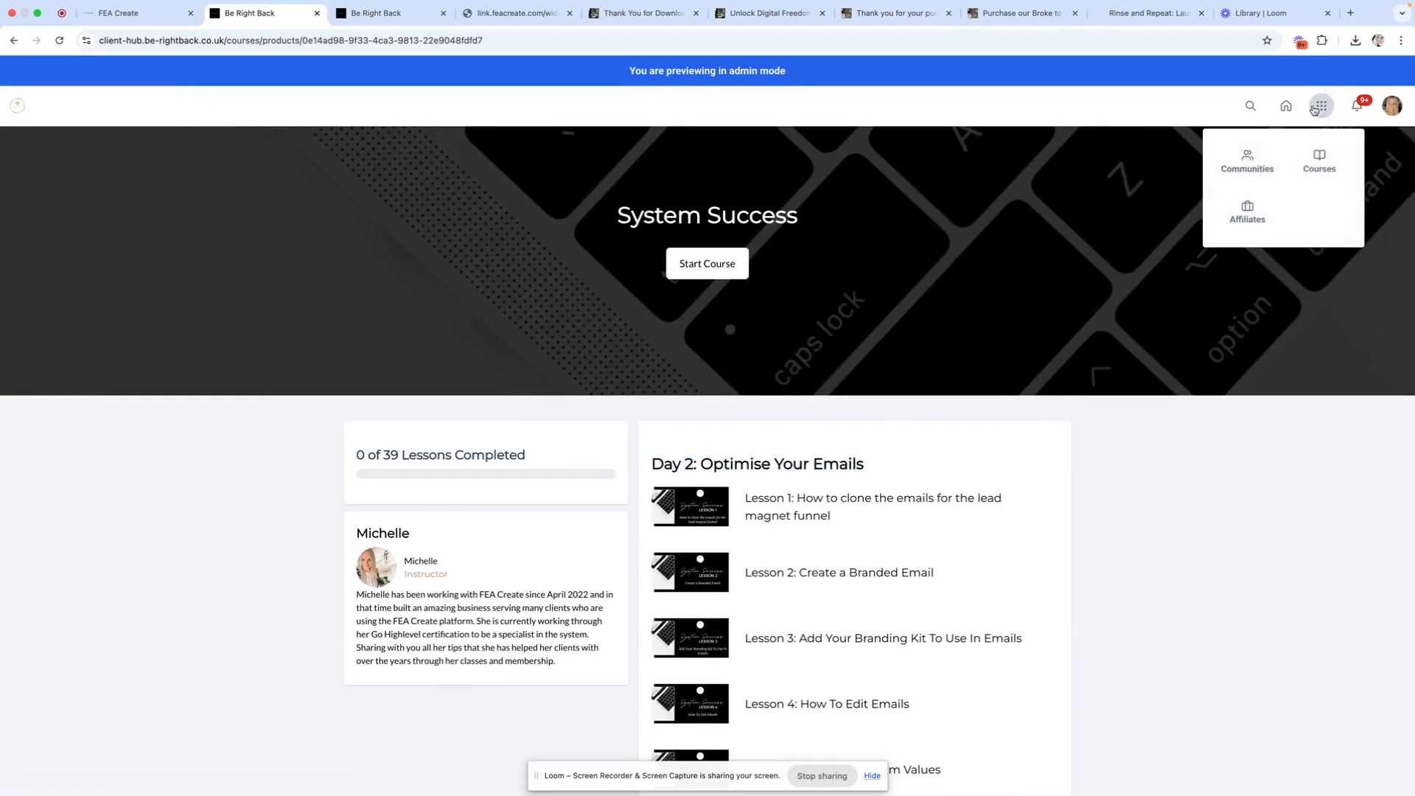
left_click(1314, 168)
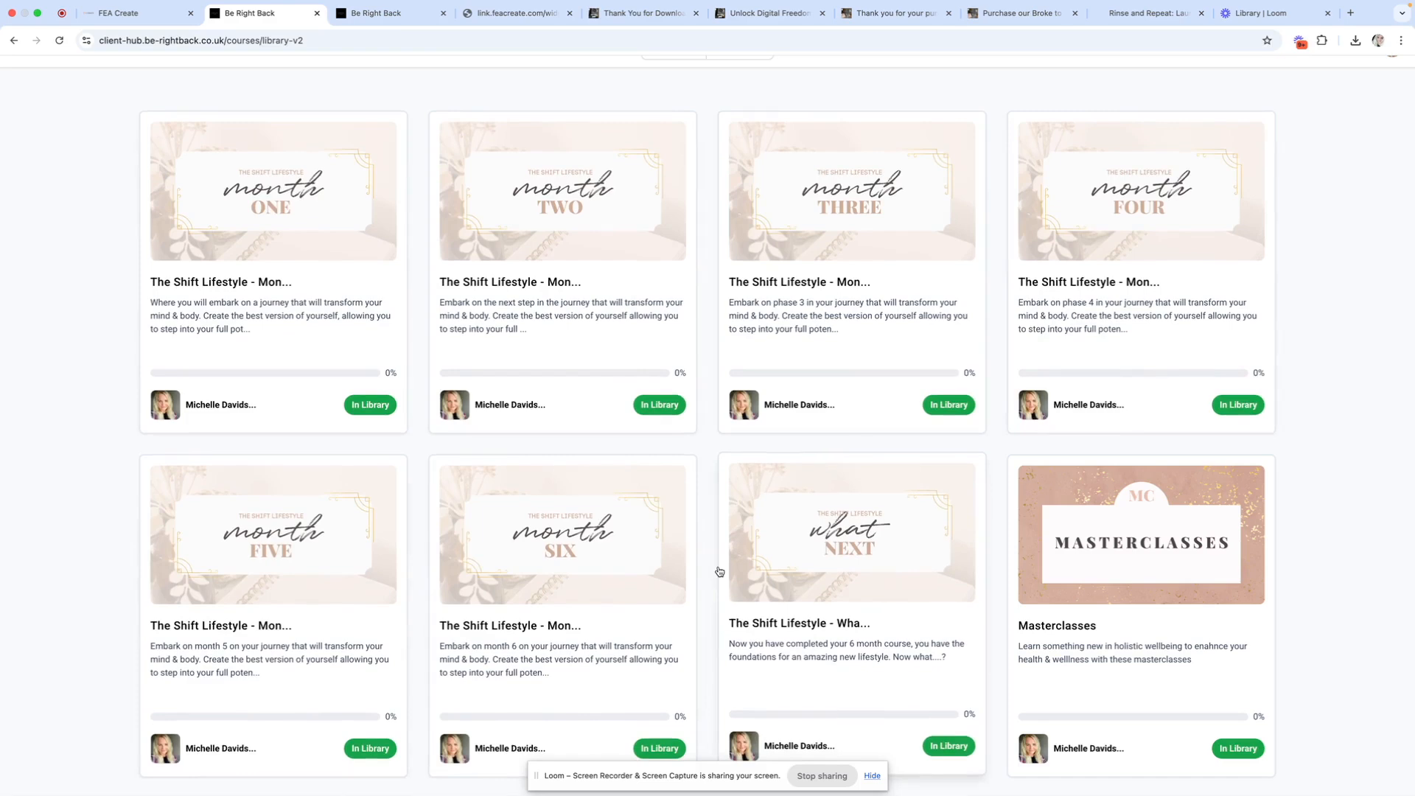
left_click(266, 215)
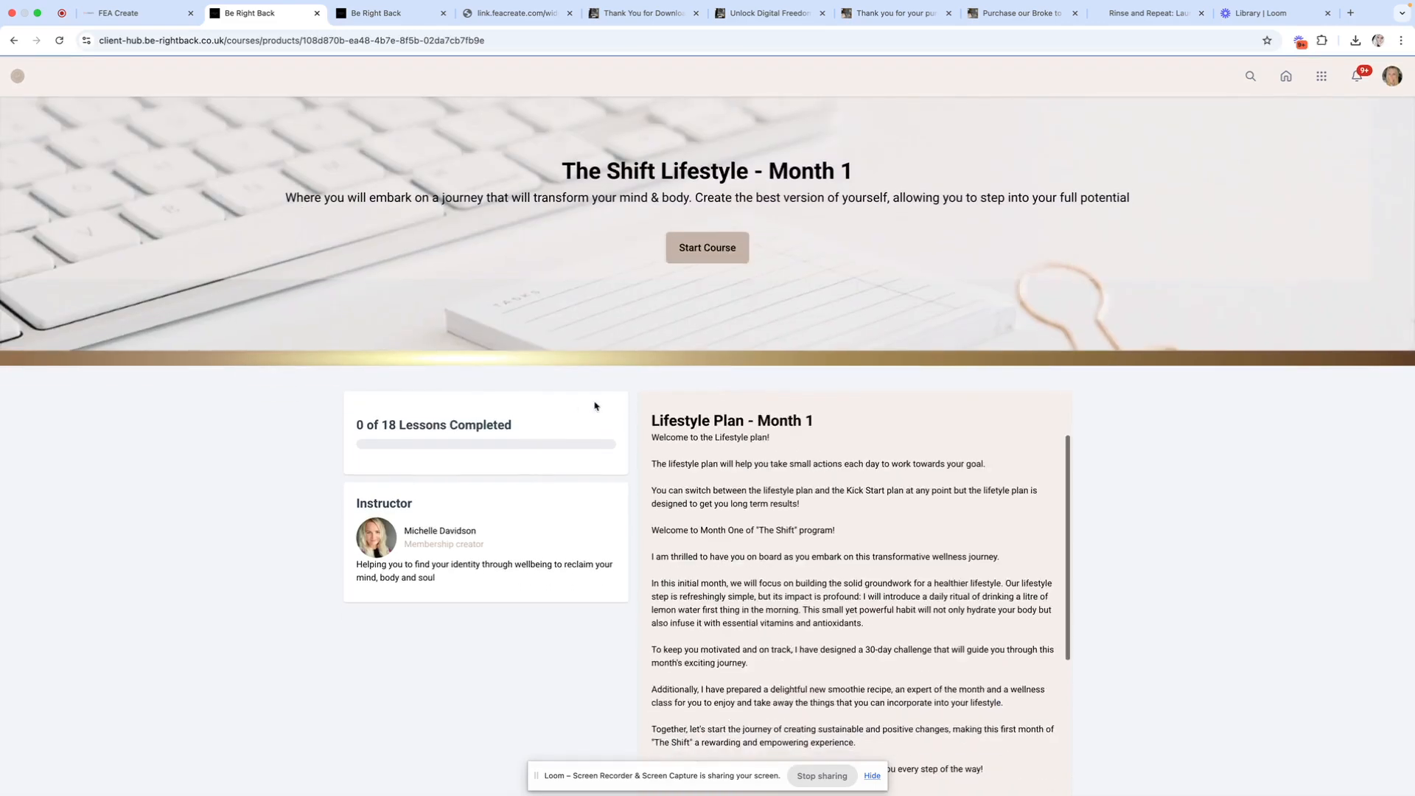
scroll(572, 401, "down", 10)
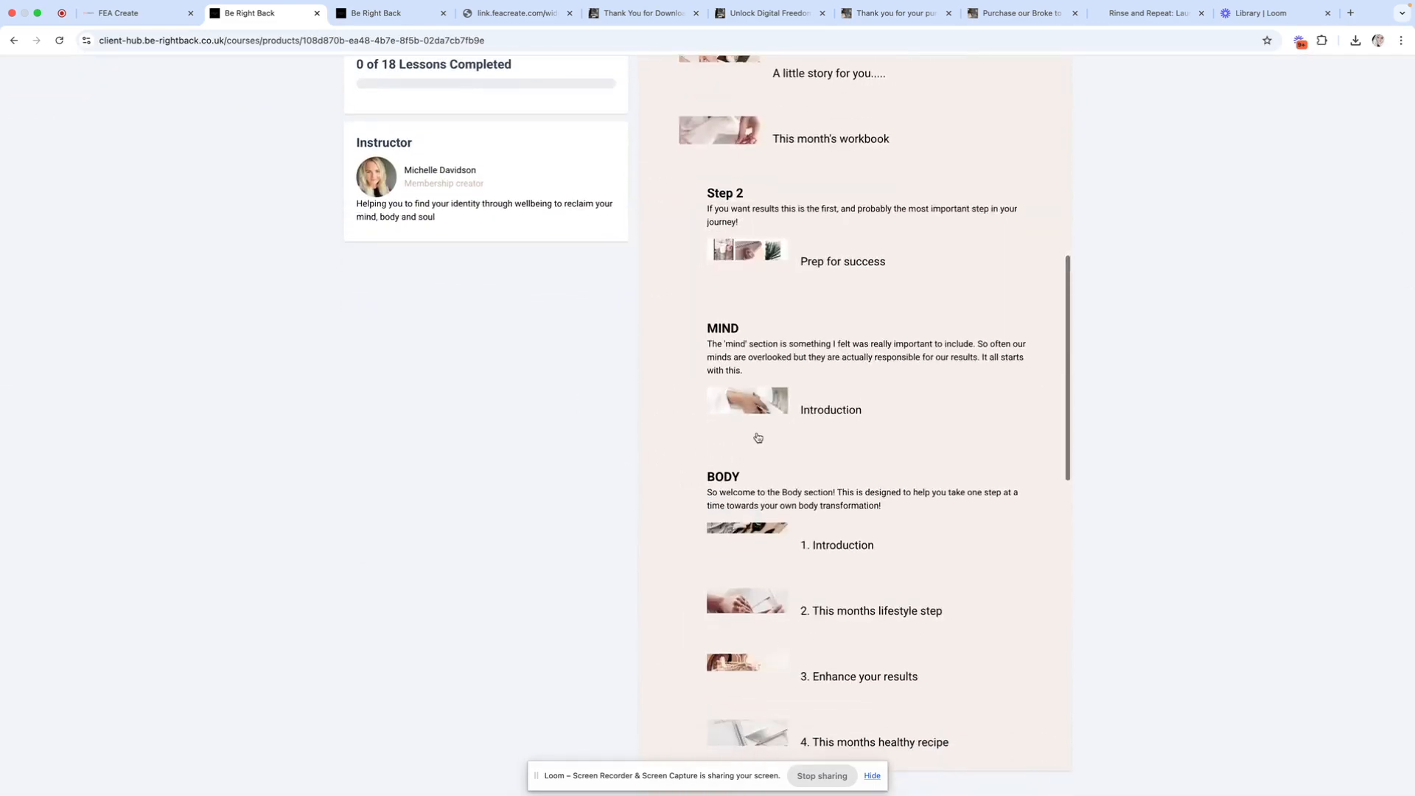
scroll(758, 438, "up", 10)
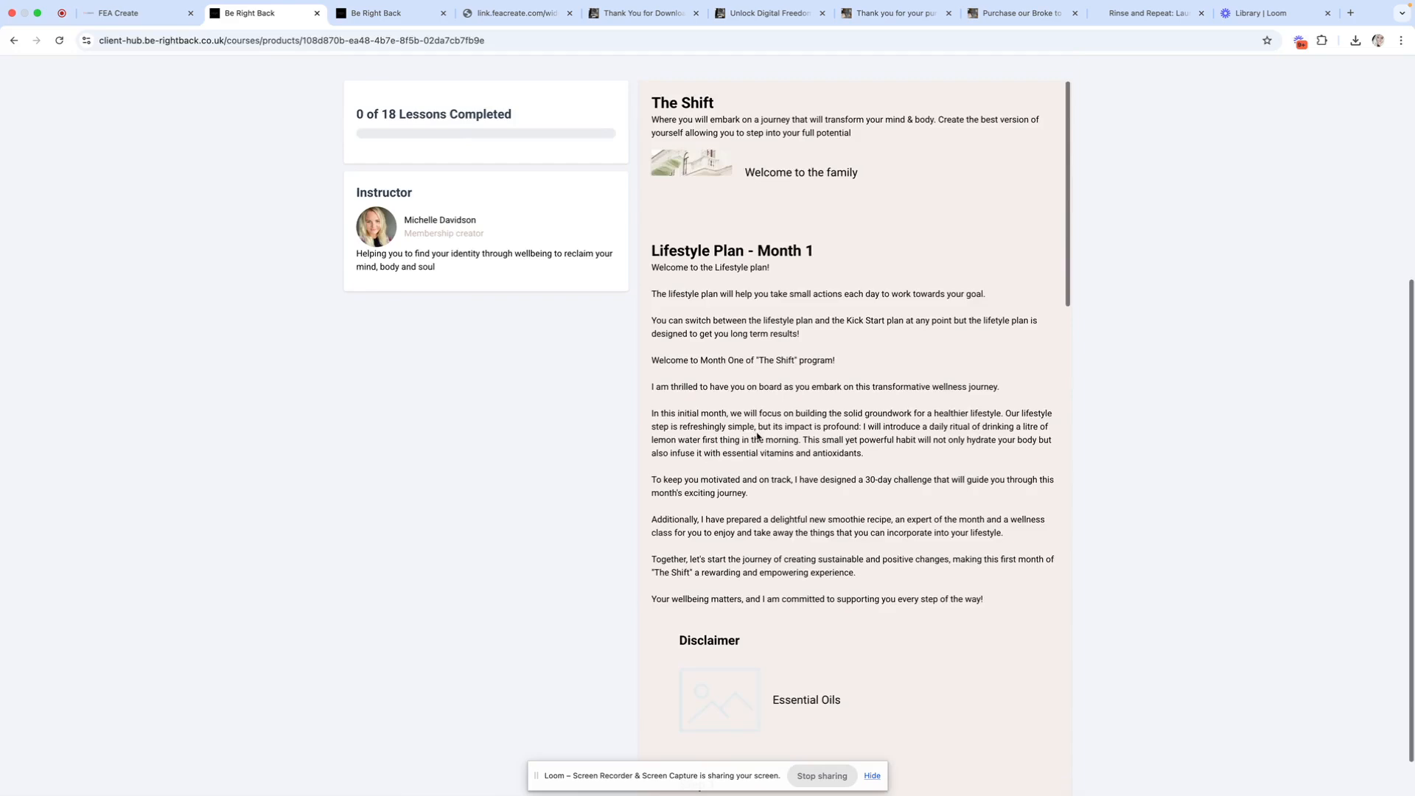
scroll(395, 360, "up", 5)
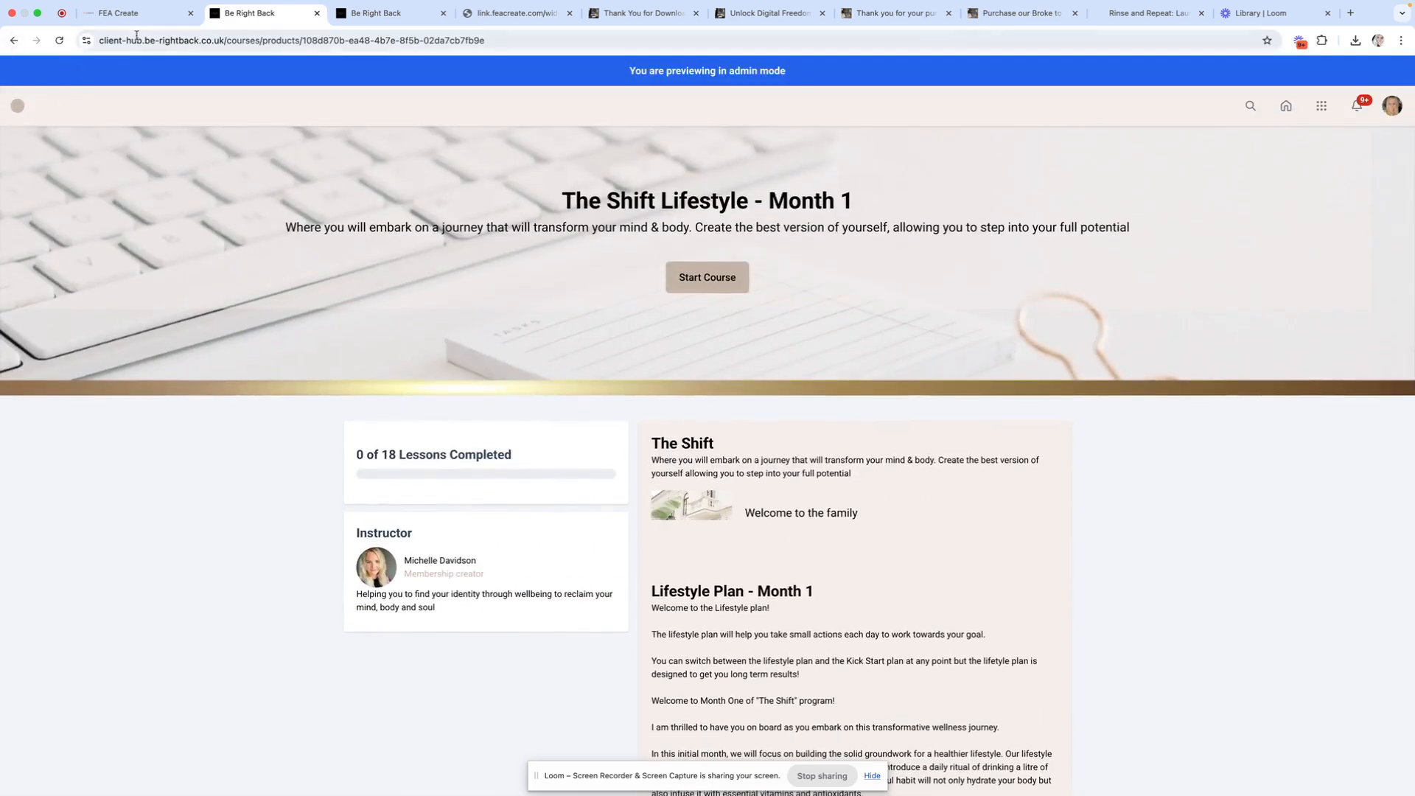
Step: View the Affiliates area of the client portal, and switch back to FEA Create
left_click(118, 14)
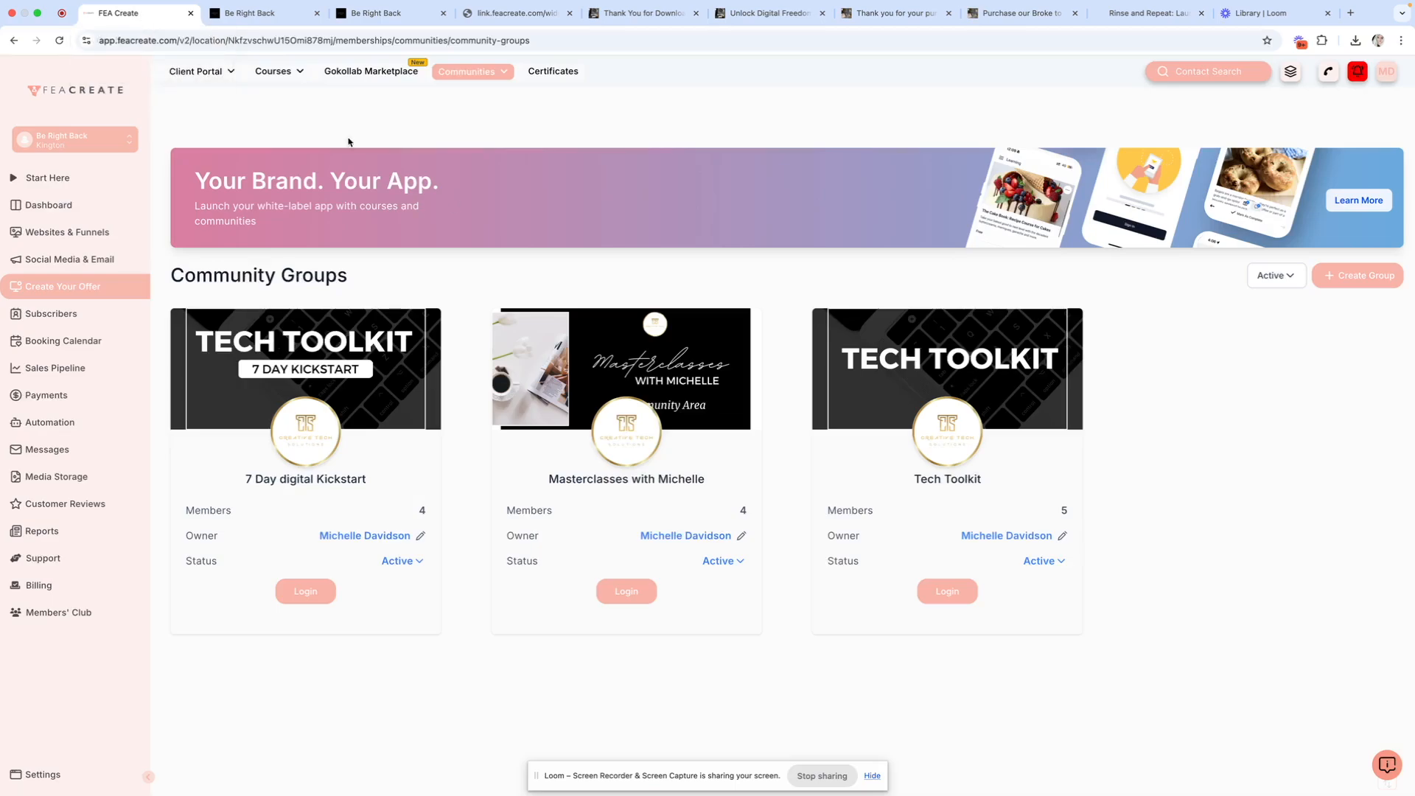
left_click(251, 13)
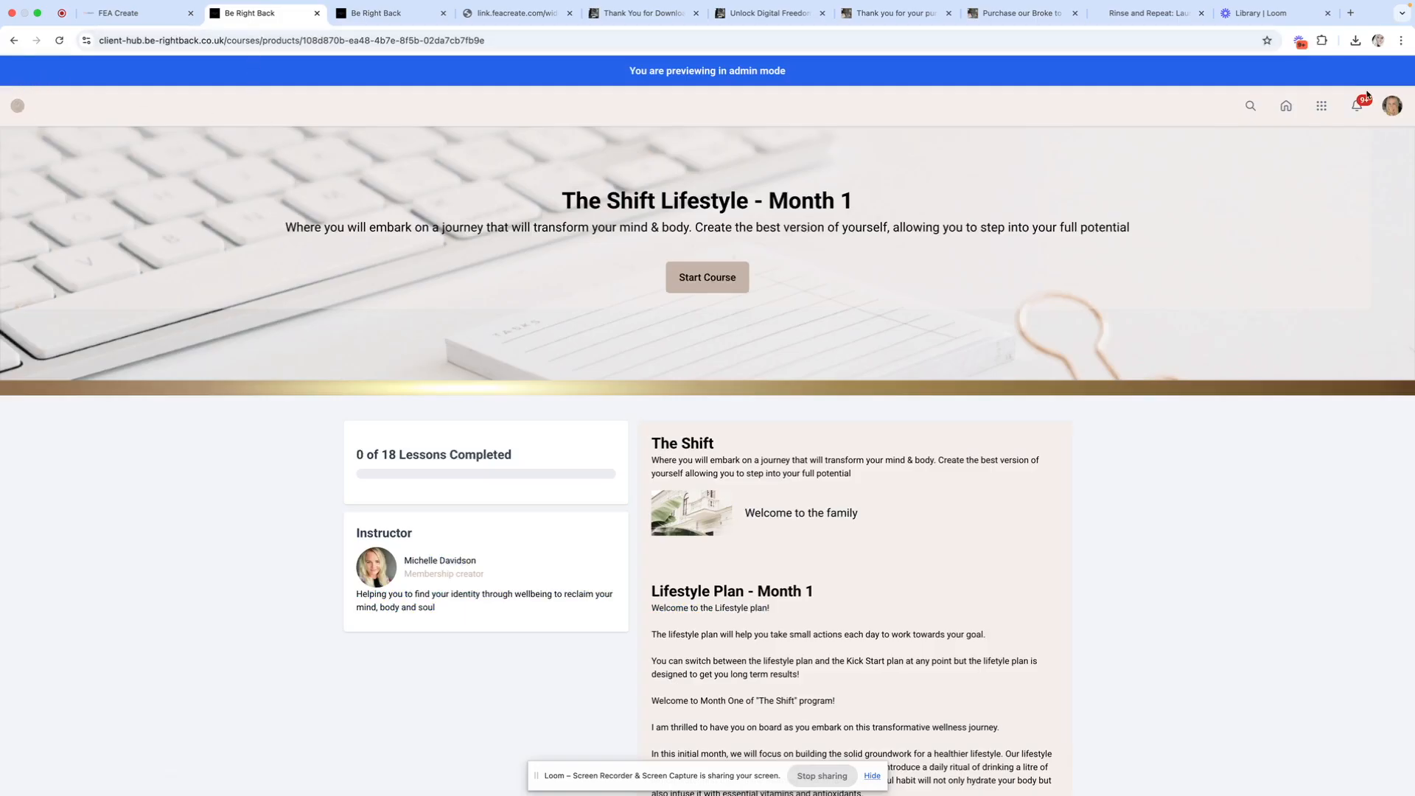
left_click(1321, 108)
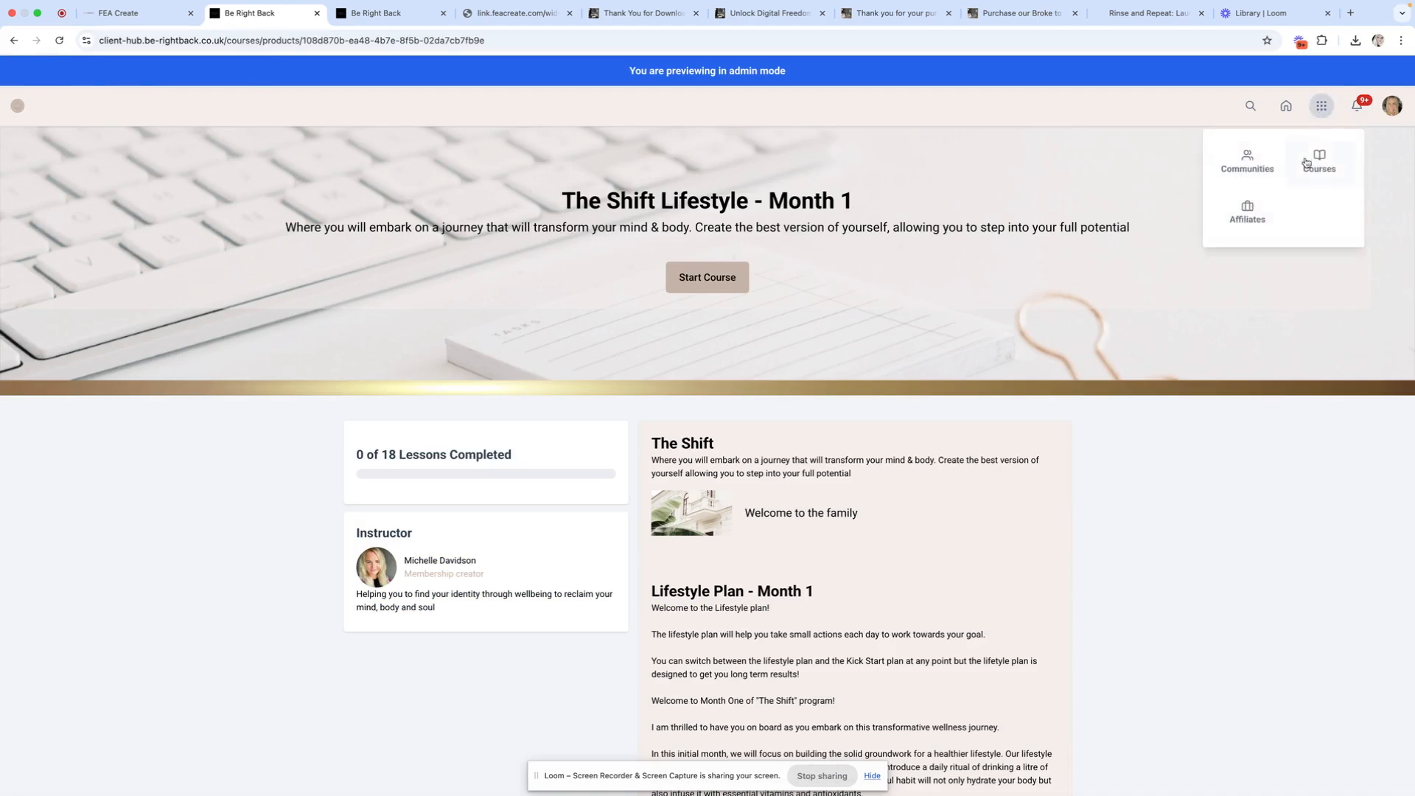
left_click(1249, 211)
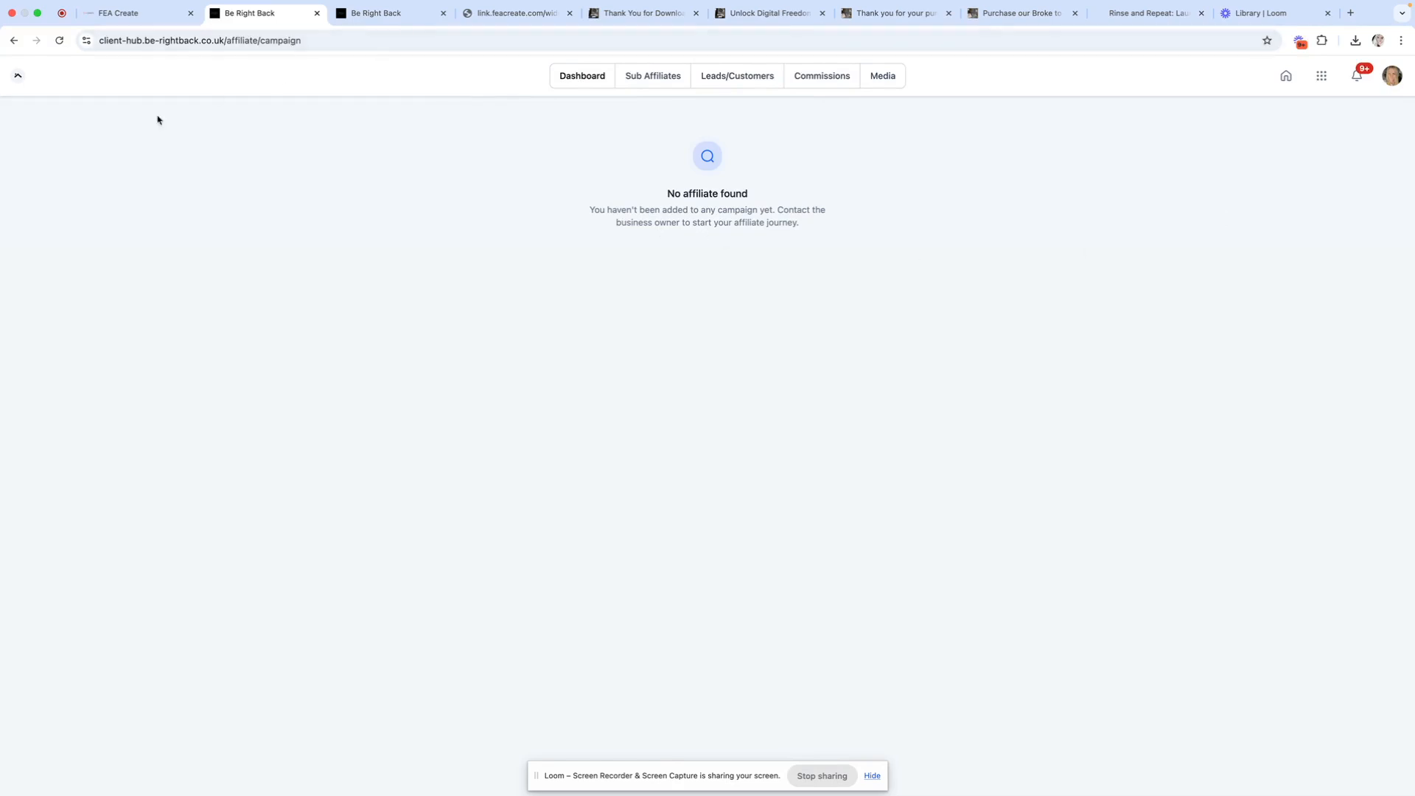
left_click(151, 13)
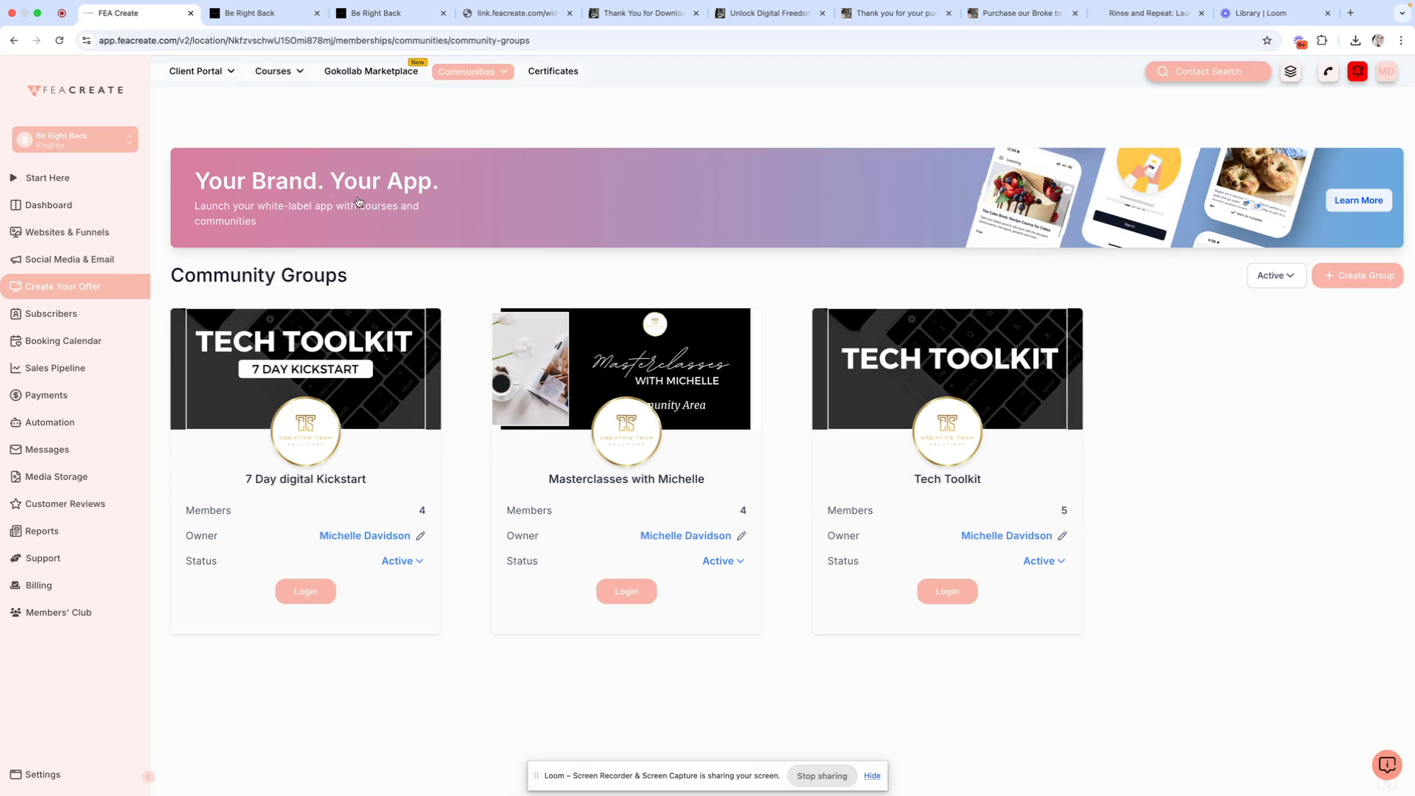
Step: Open a contact's record from Subscribers, view the contact details, and collapse the Additional Info section
left_click(59, 321)
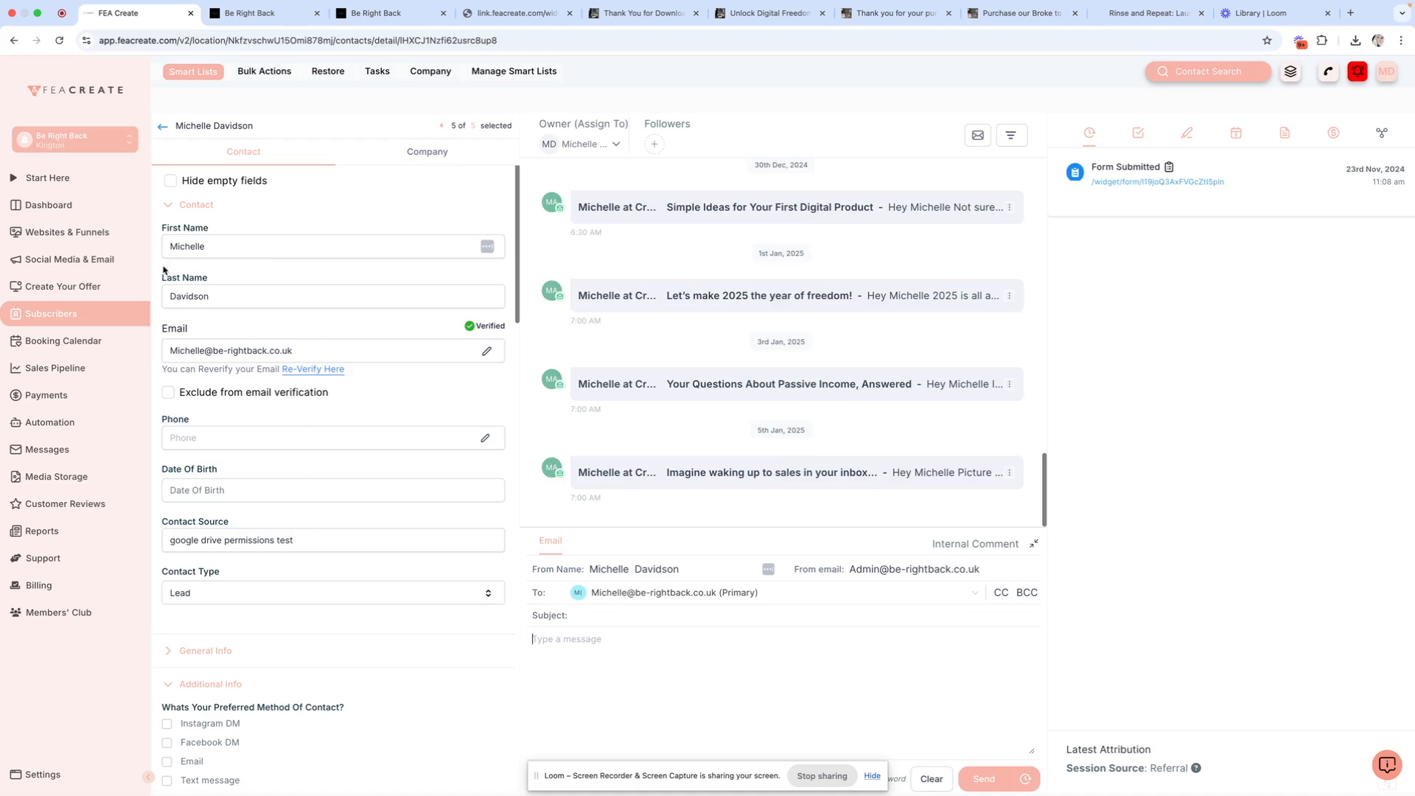
scroll(240, 478, "down", 2)
scroll(241, 477, "down", 2)
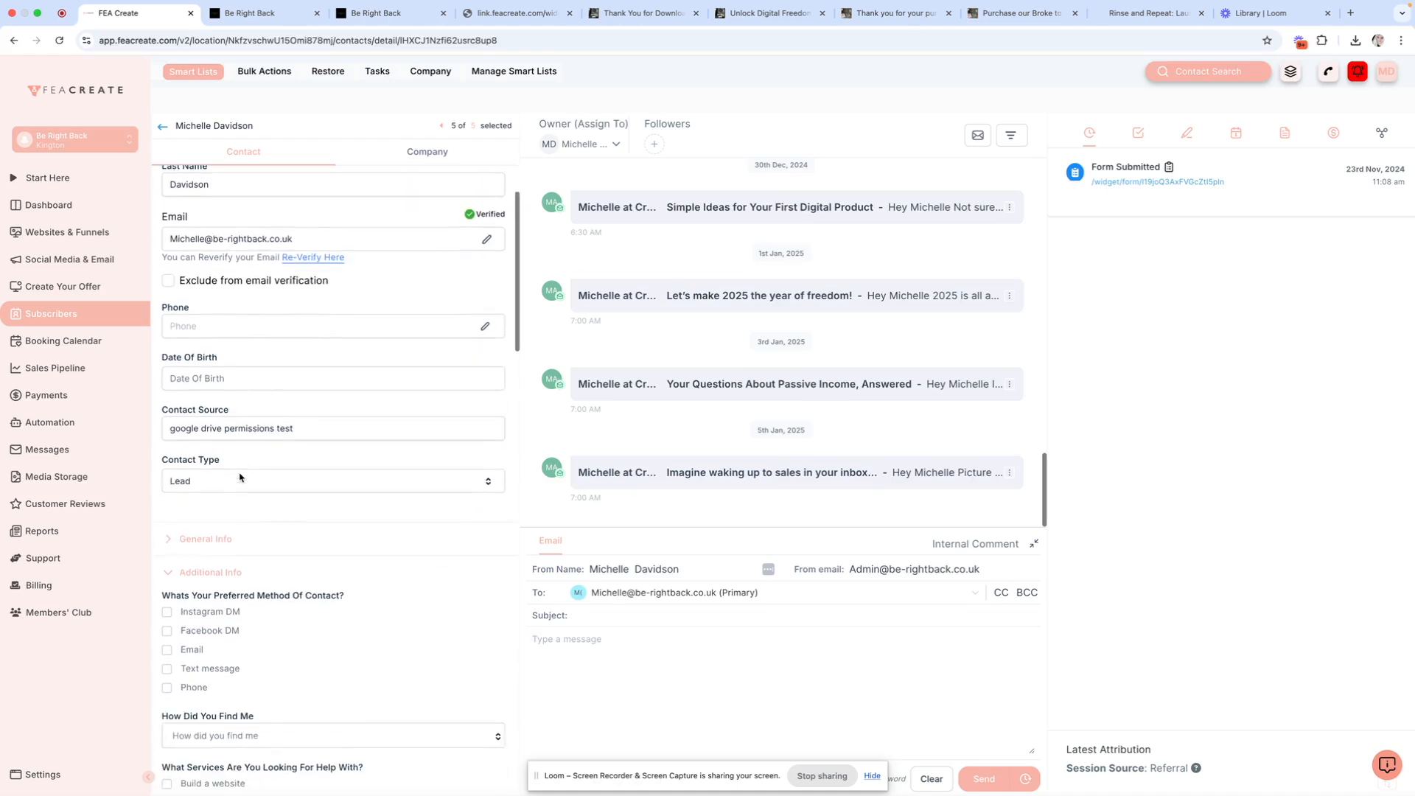
left_click(168, 575)
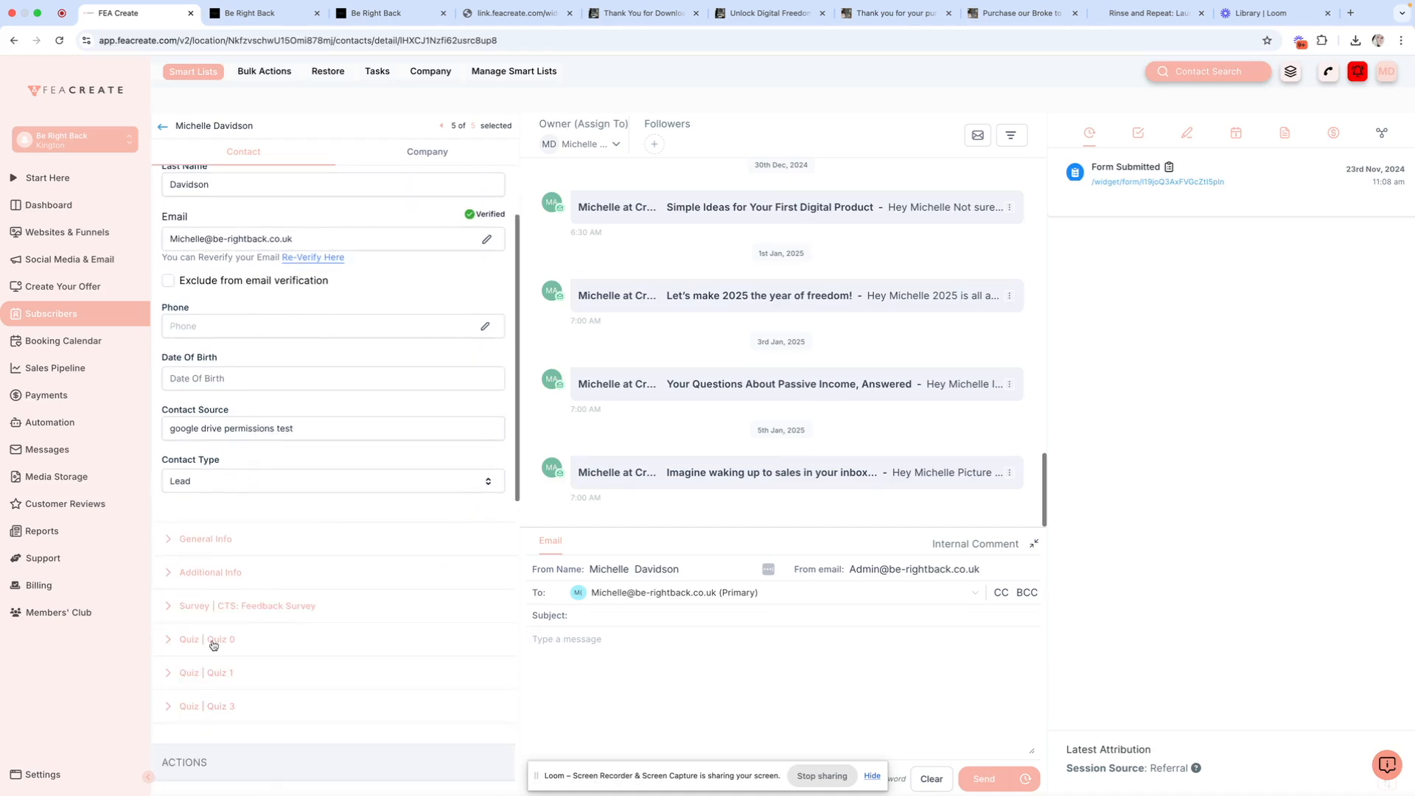
Step: Review the contact's tags, automation, opportunities, client portal access and DND settings
scroll(213, 641, "down", 4)
scroll(213, 641, "down", 2)
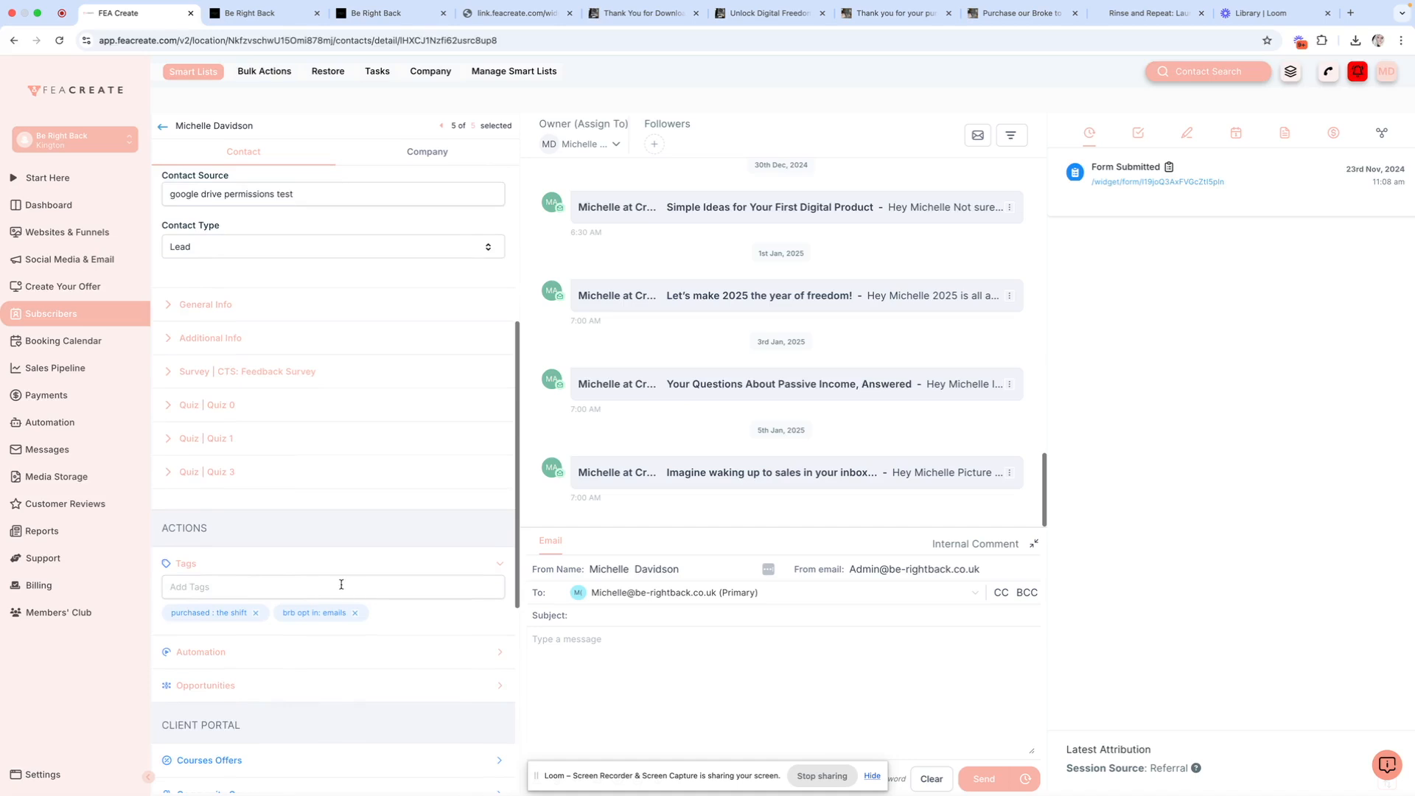
scroll(268, 588, "down", 2)
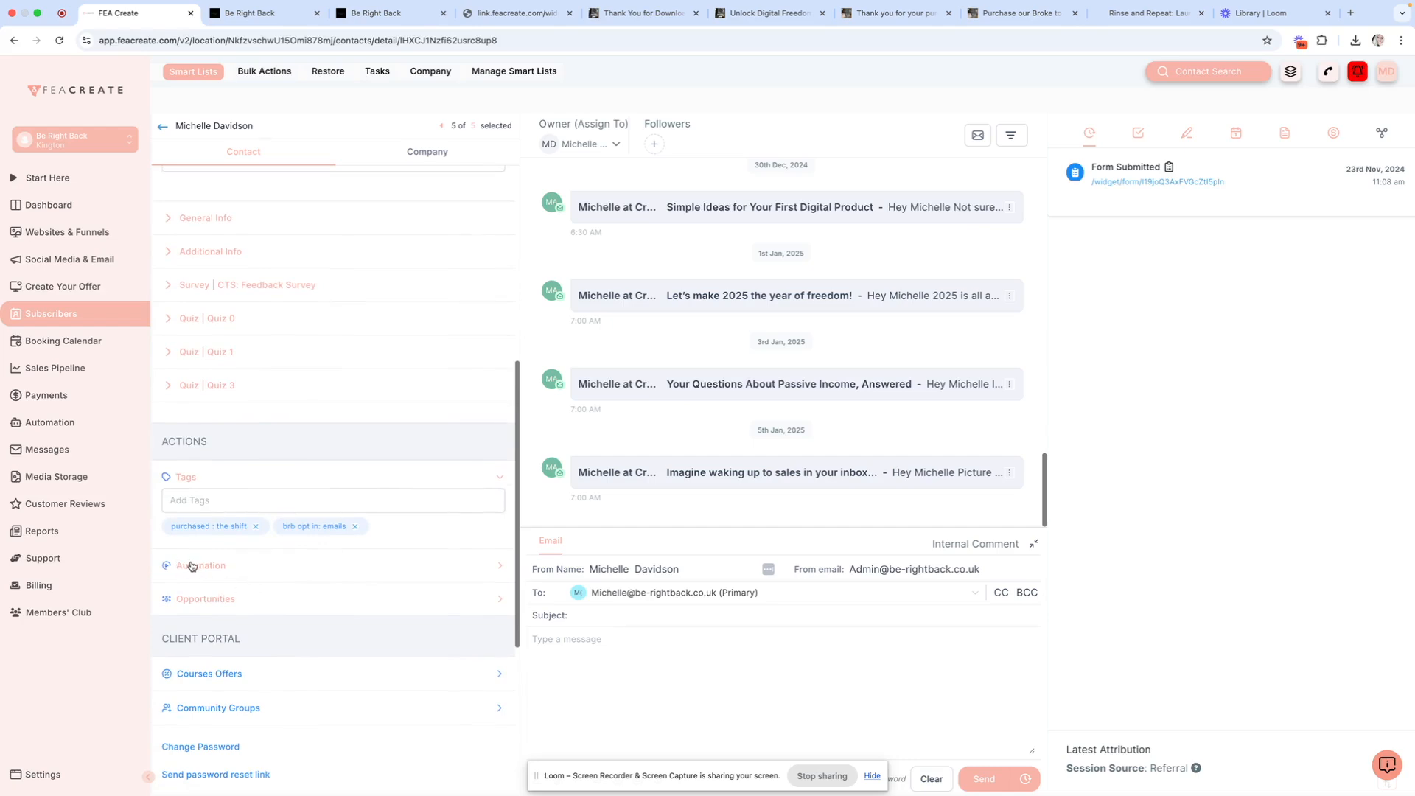
scroll(199, 566, "down", 3)
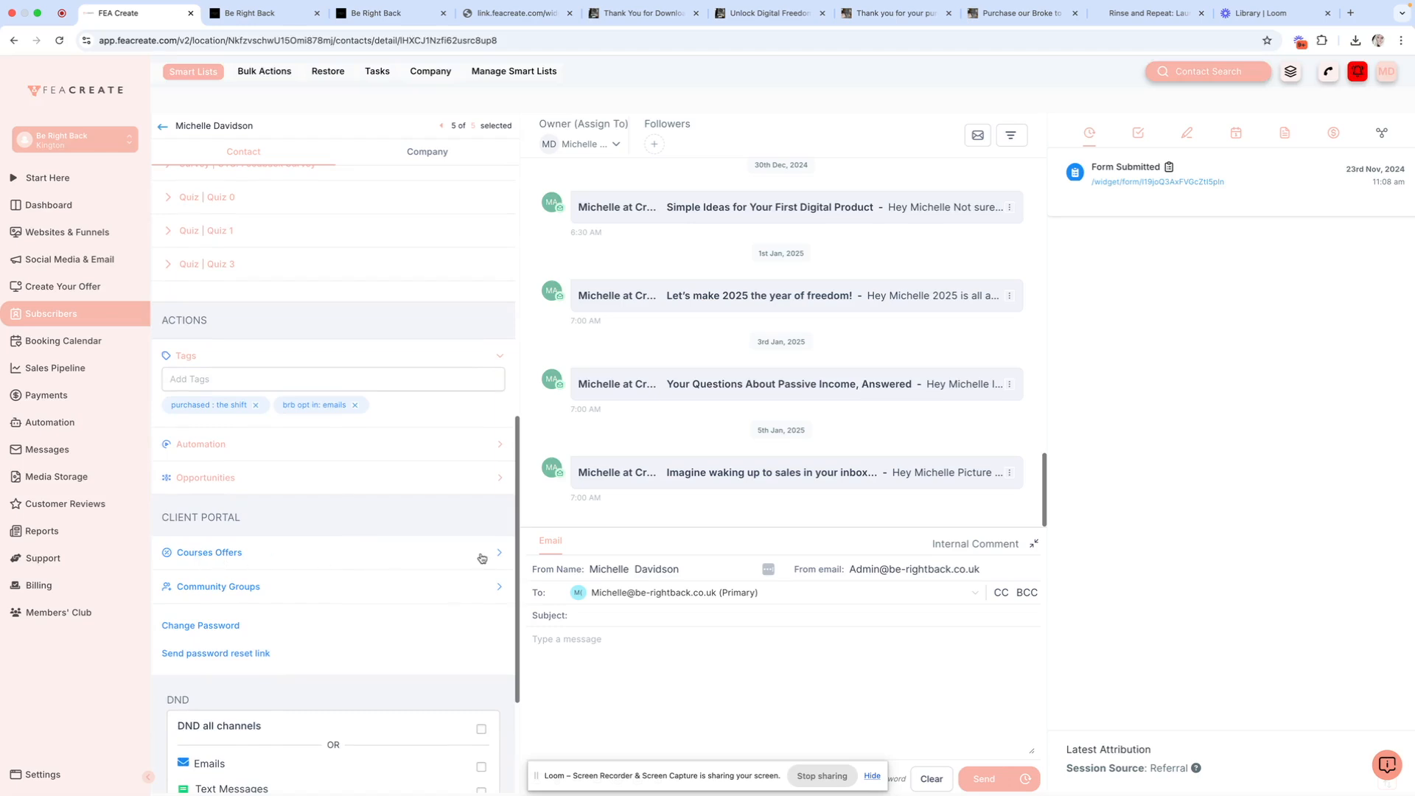
scroll(311, 598, "down", 1)
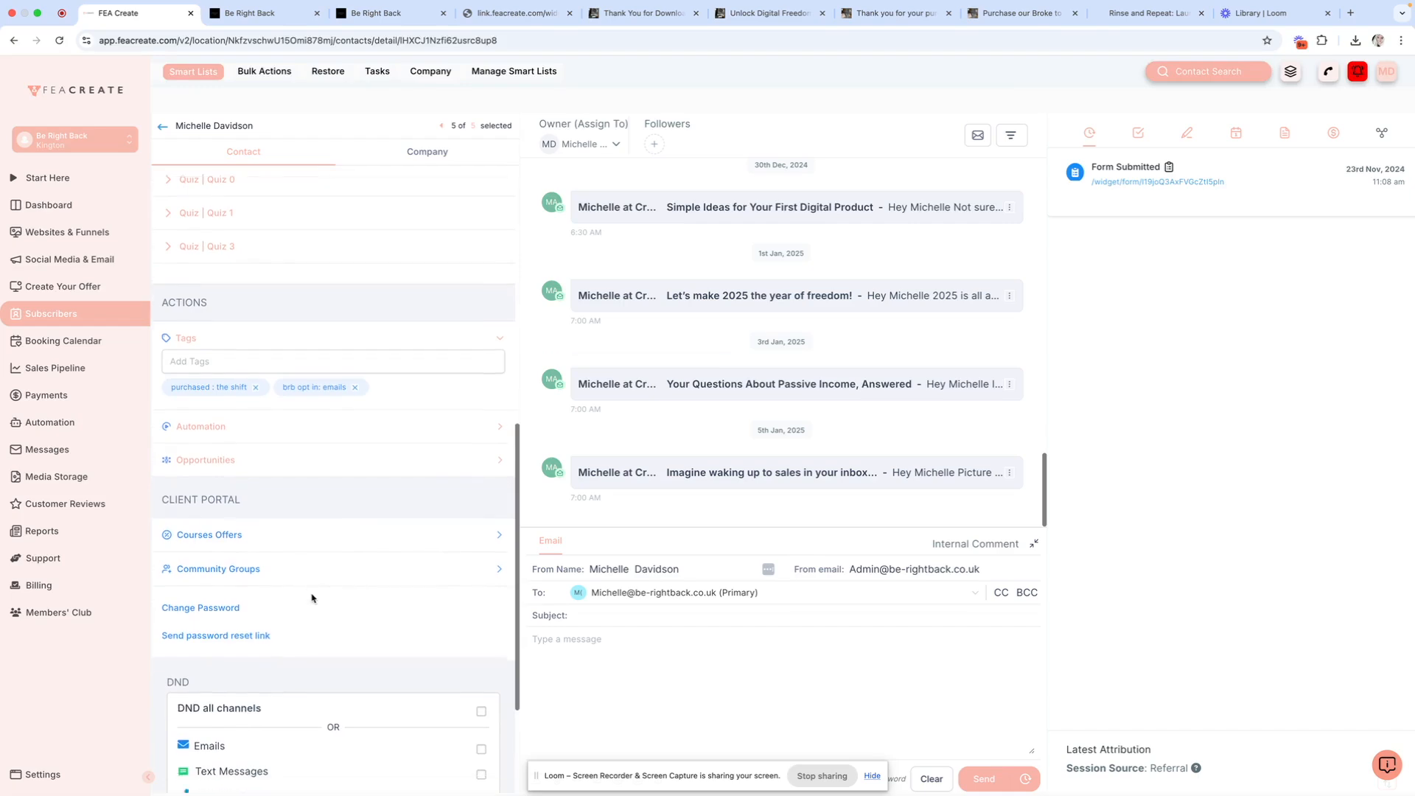
scroll(250, 616, "down", 4)
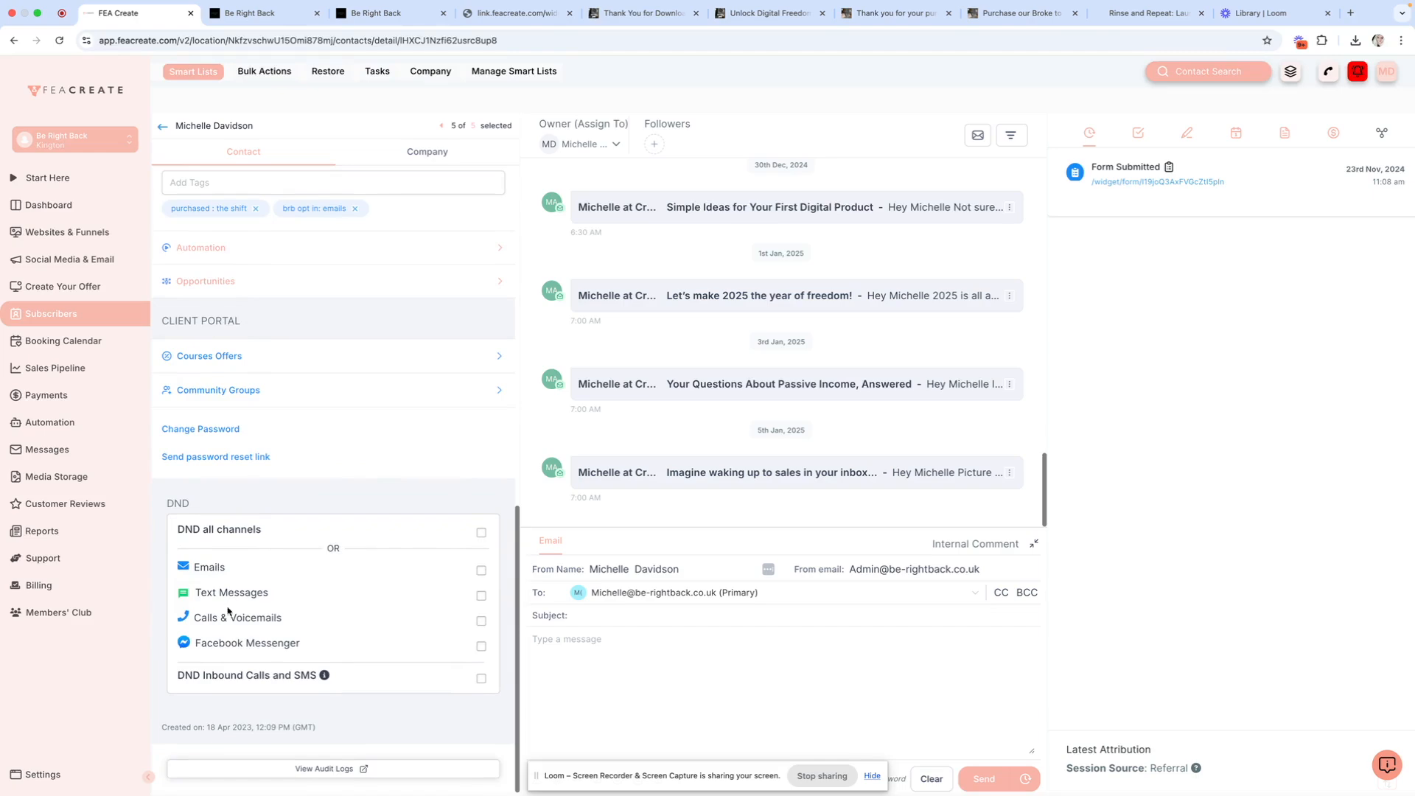
Step: Turn the contact's Emails DND option on and off again, and browse the email history back to the Black Friday message
left_click(481, 571)
left_click(482, 572)
scroll(762, 305, "up", 5)
scroll(761, 305, "up", 10)
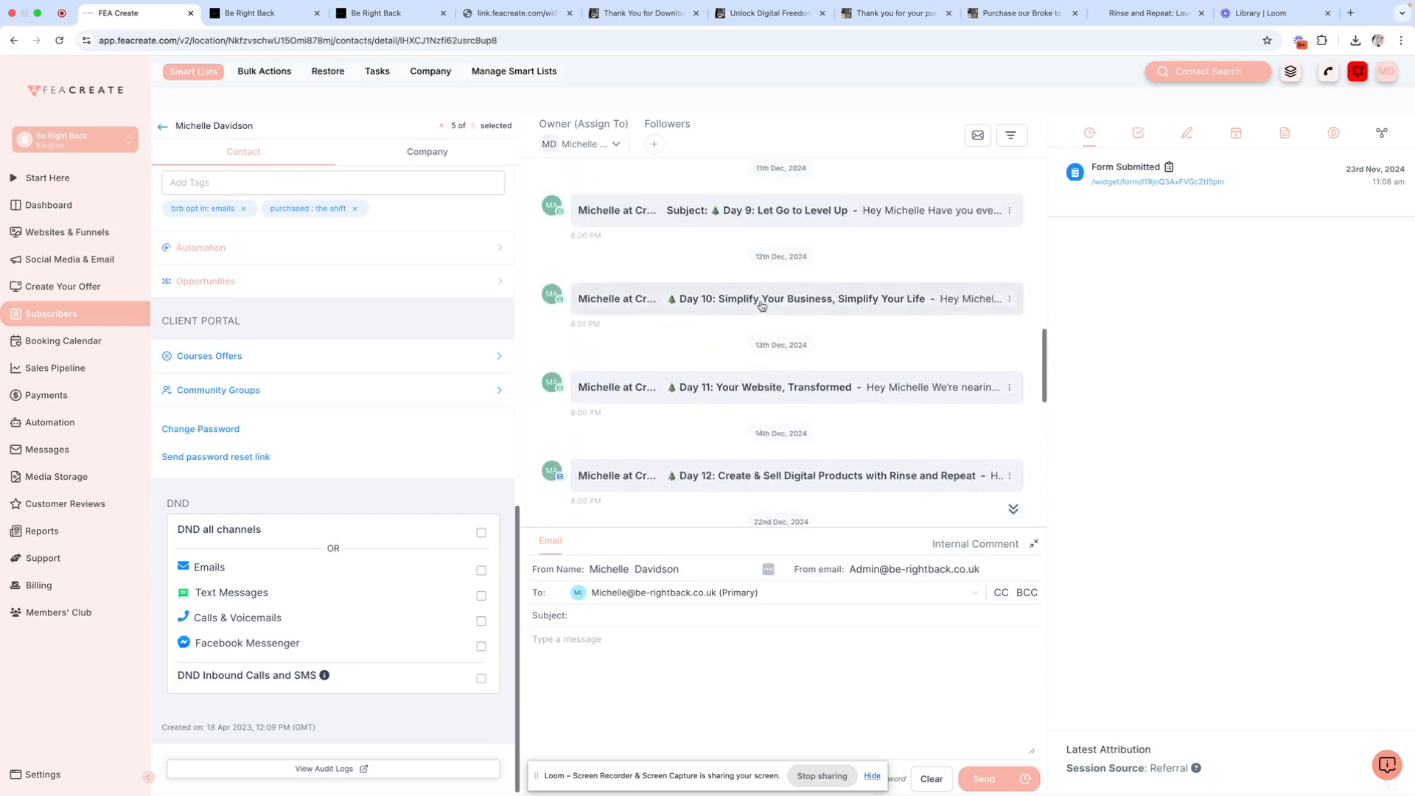
scroll(762, 304, "up", 3)
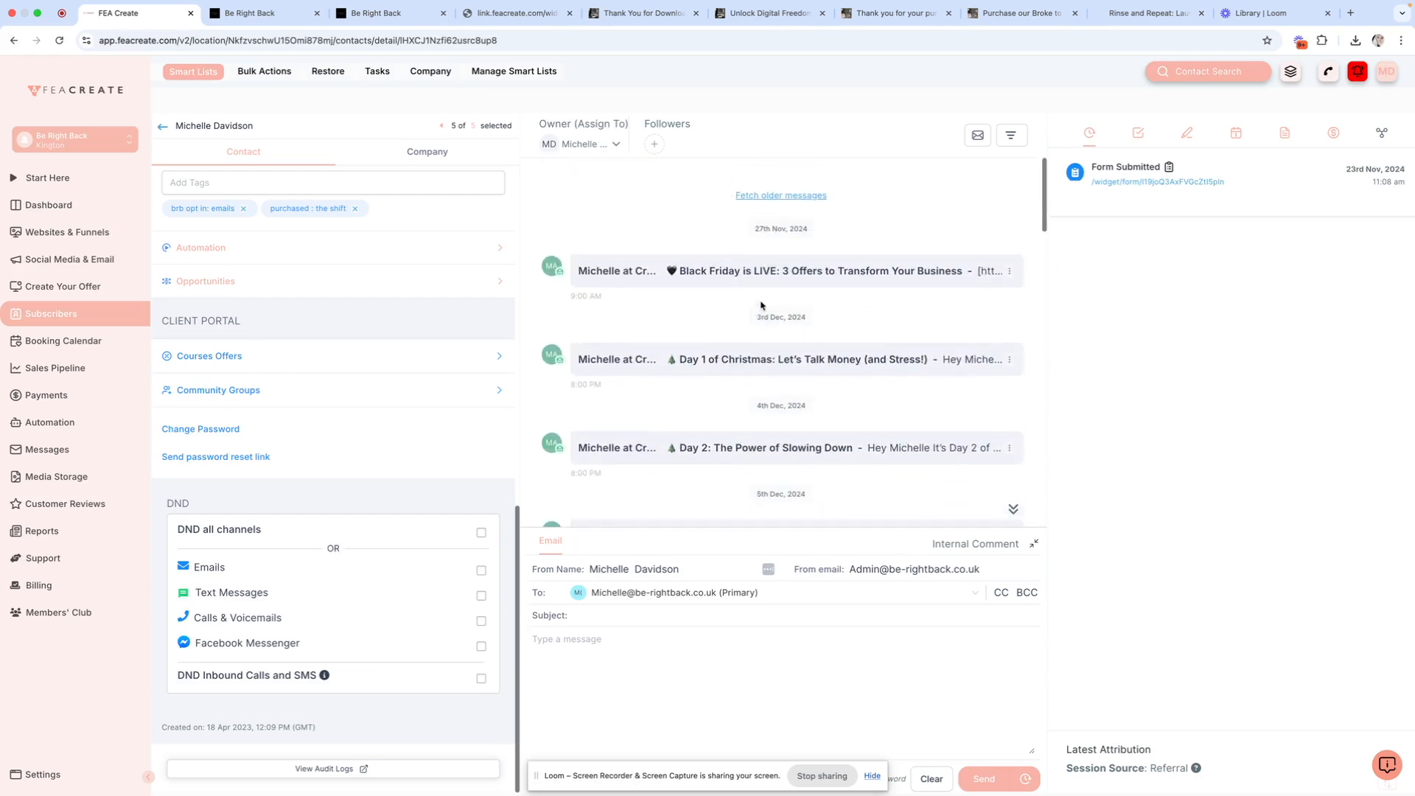
scroll(761, 304, "down", 2)
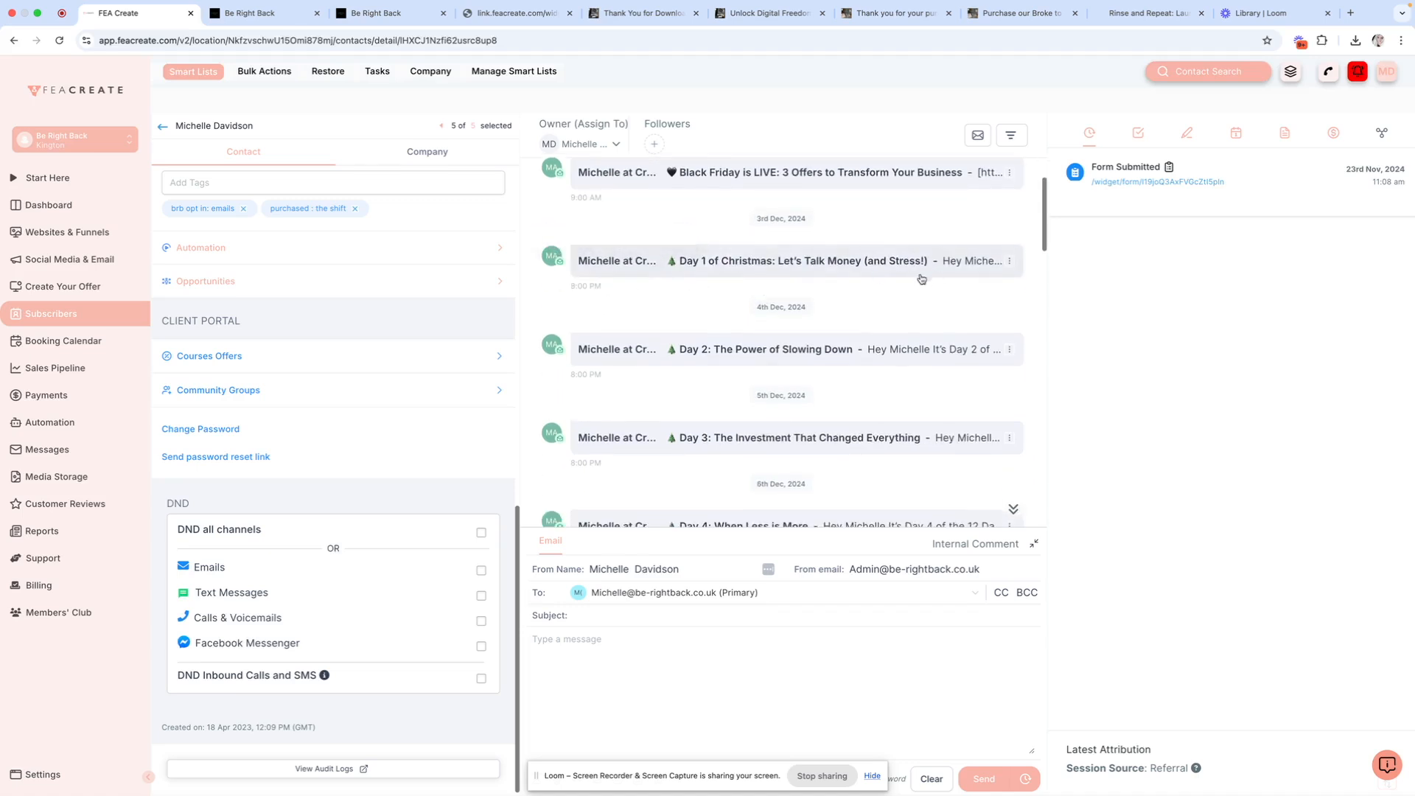
Step: Browse the contact's email history from the Day 1 of Christmas message through the Day 12 message
mouse_move(560, 268)
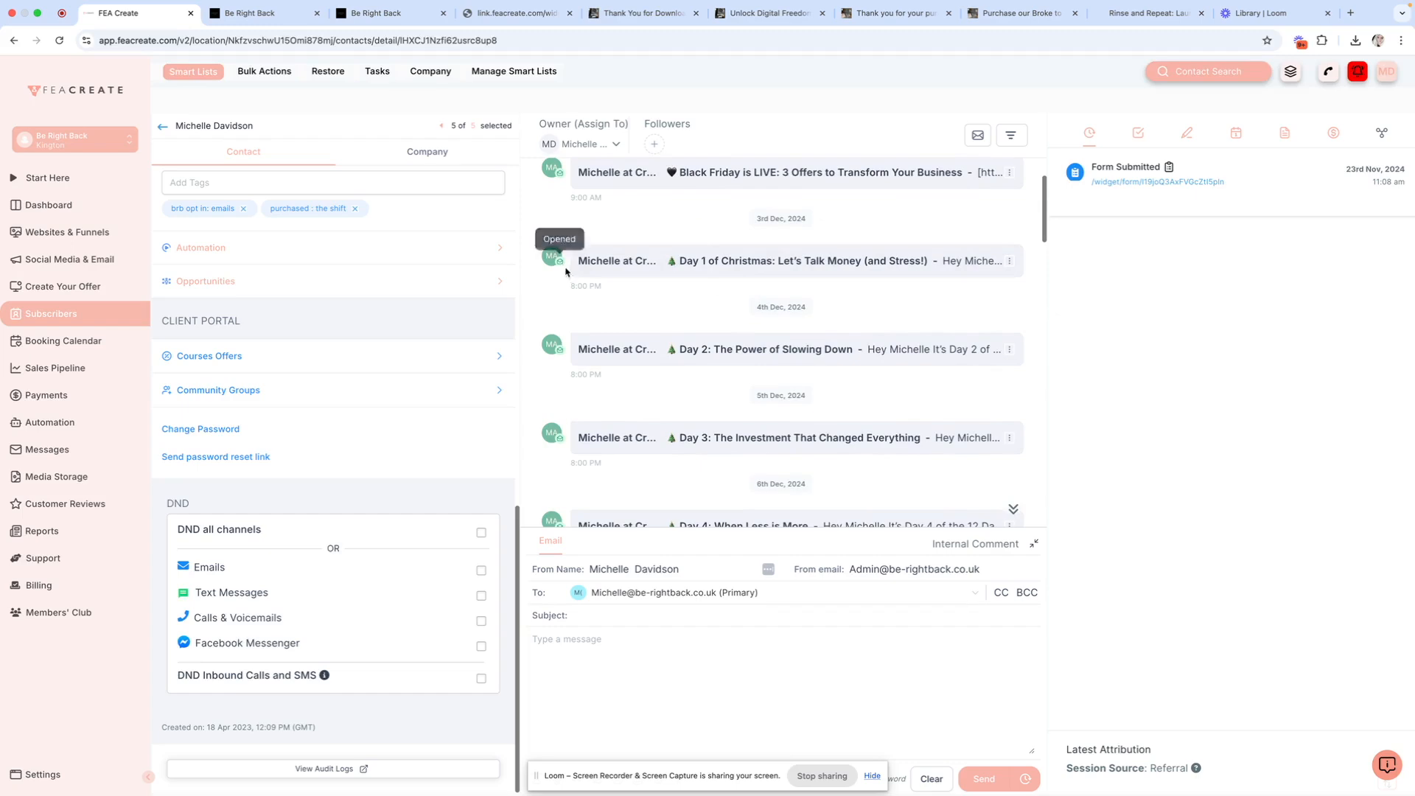
scroll(560, 267, "down", 7)
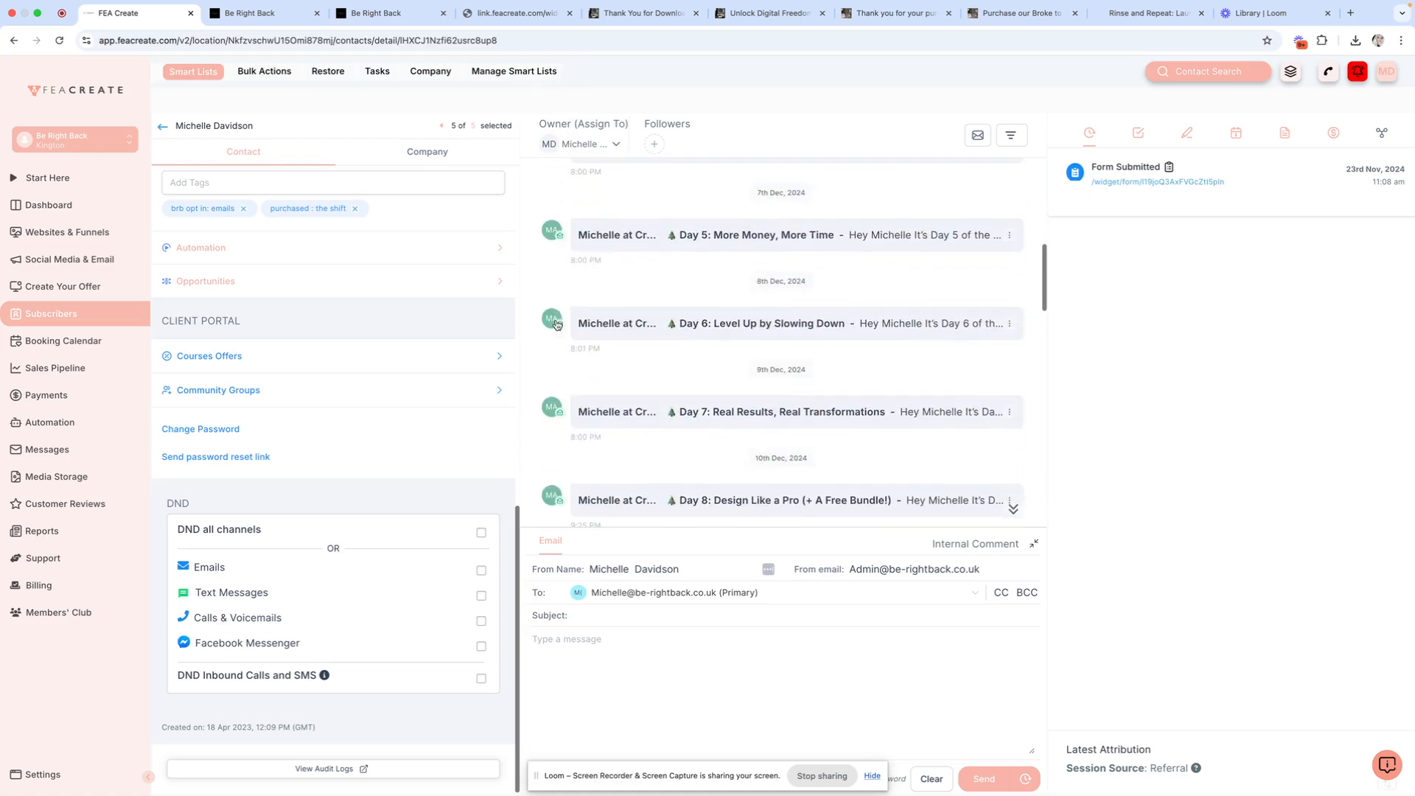
scroll(560, 322, "down", 2)
scroll(562, 329, "down", 5)
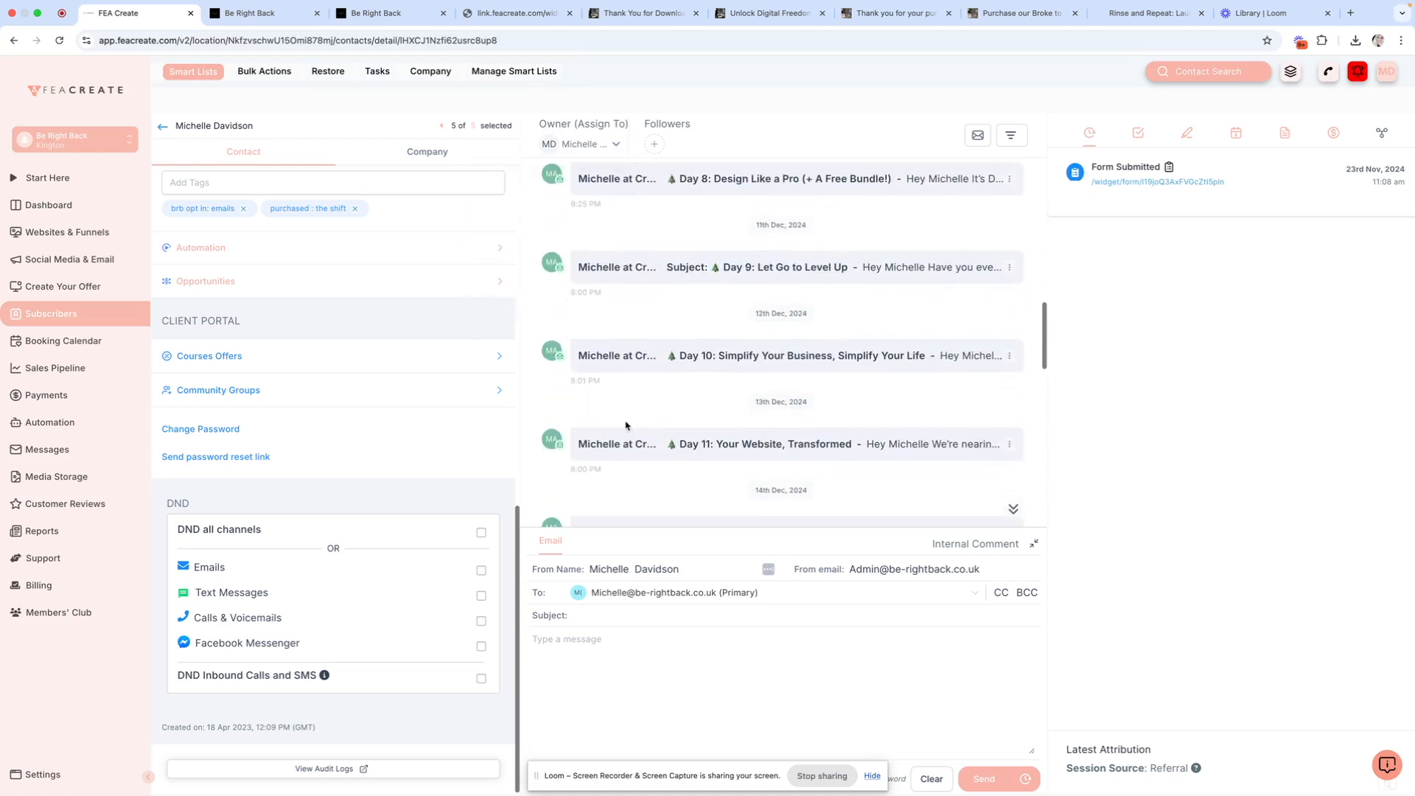
scroll(692, 392, "down", 1)
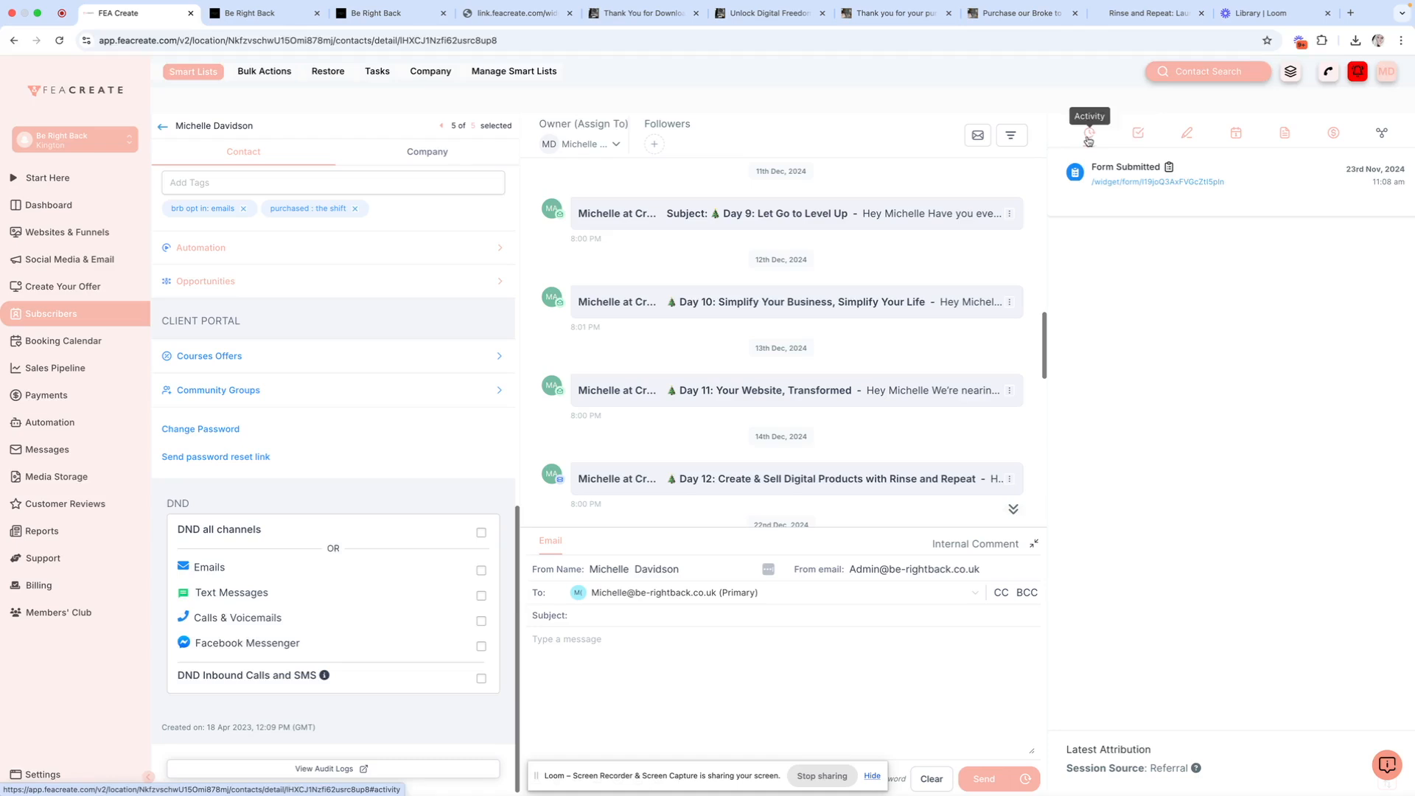
Step: Review the contact's tasks, notes, appointments, documents, payments and related objects one after another
left_click(1139, 133)
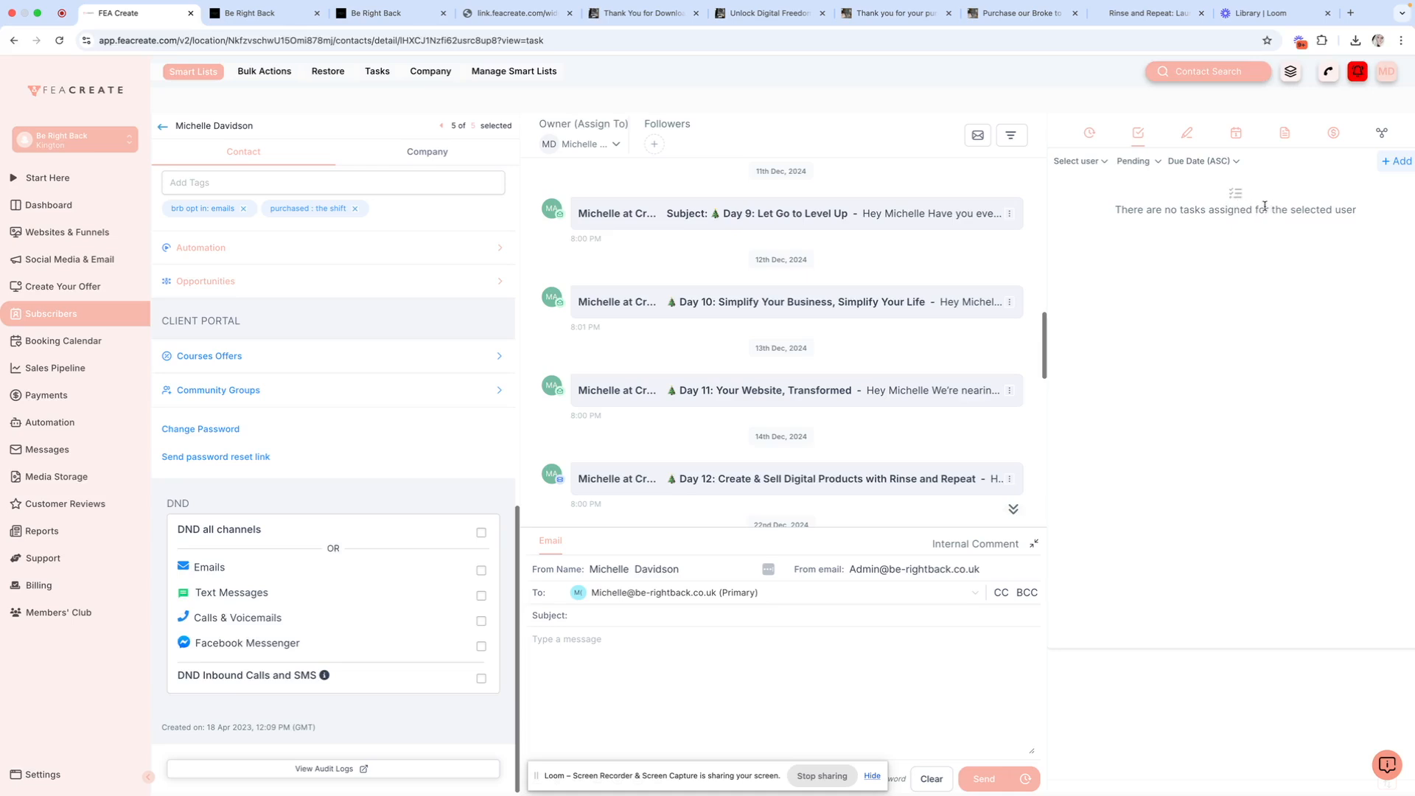
left_click(1188, 134)
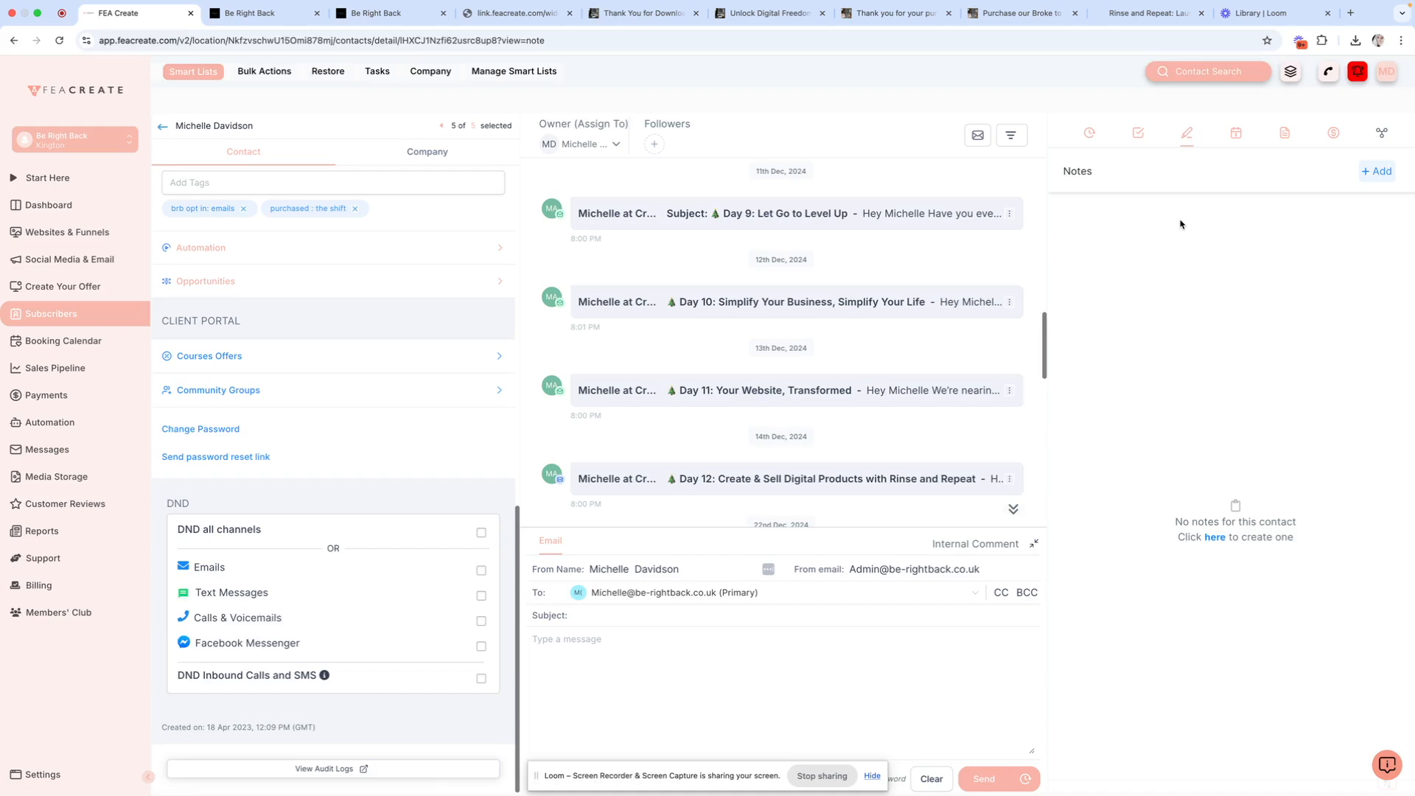
left_click(1238, 137)
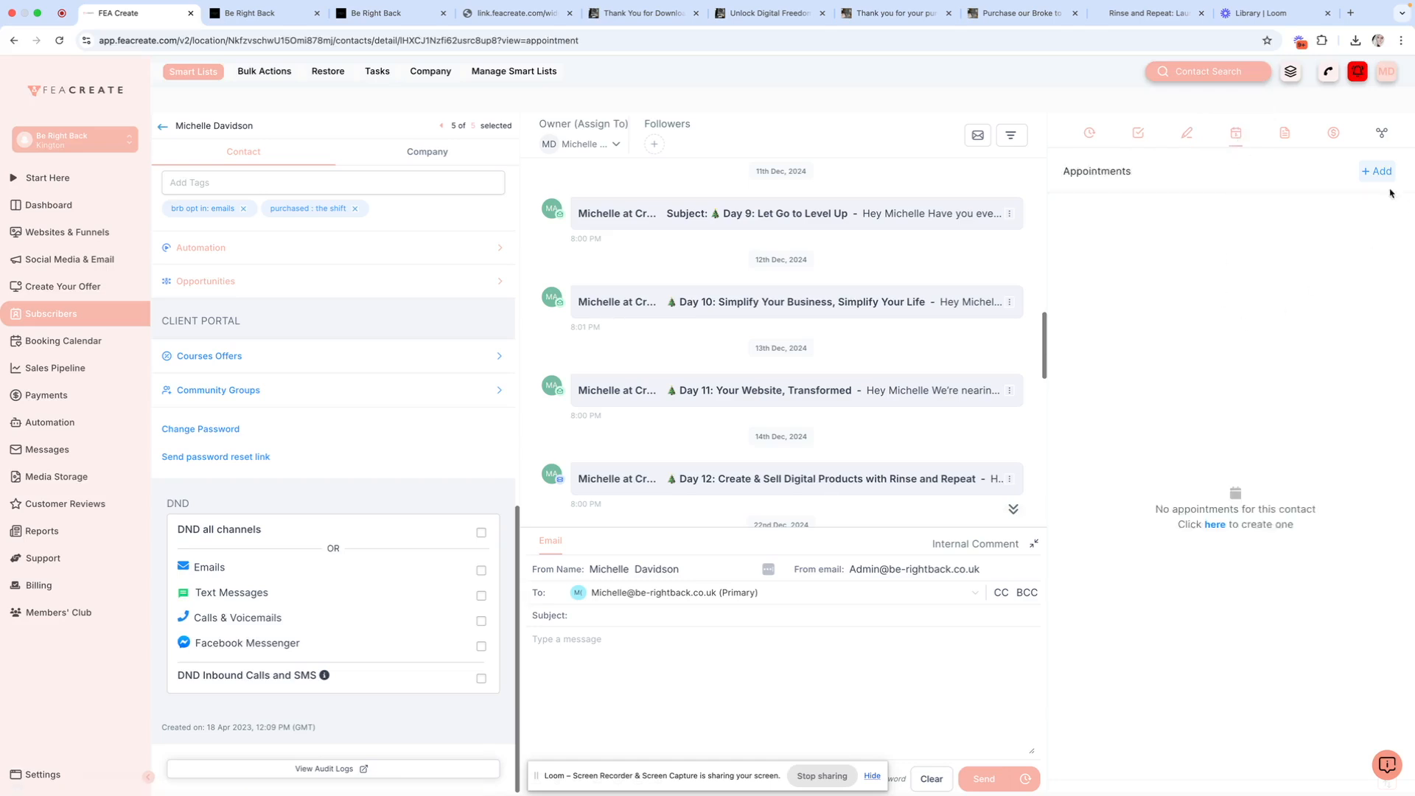
left_click(1285, 134)
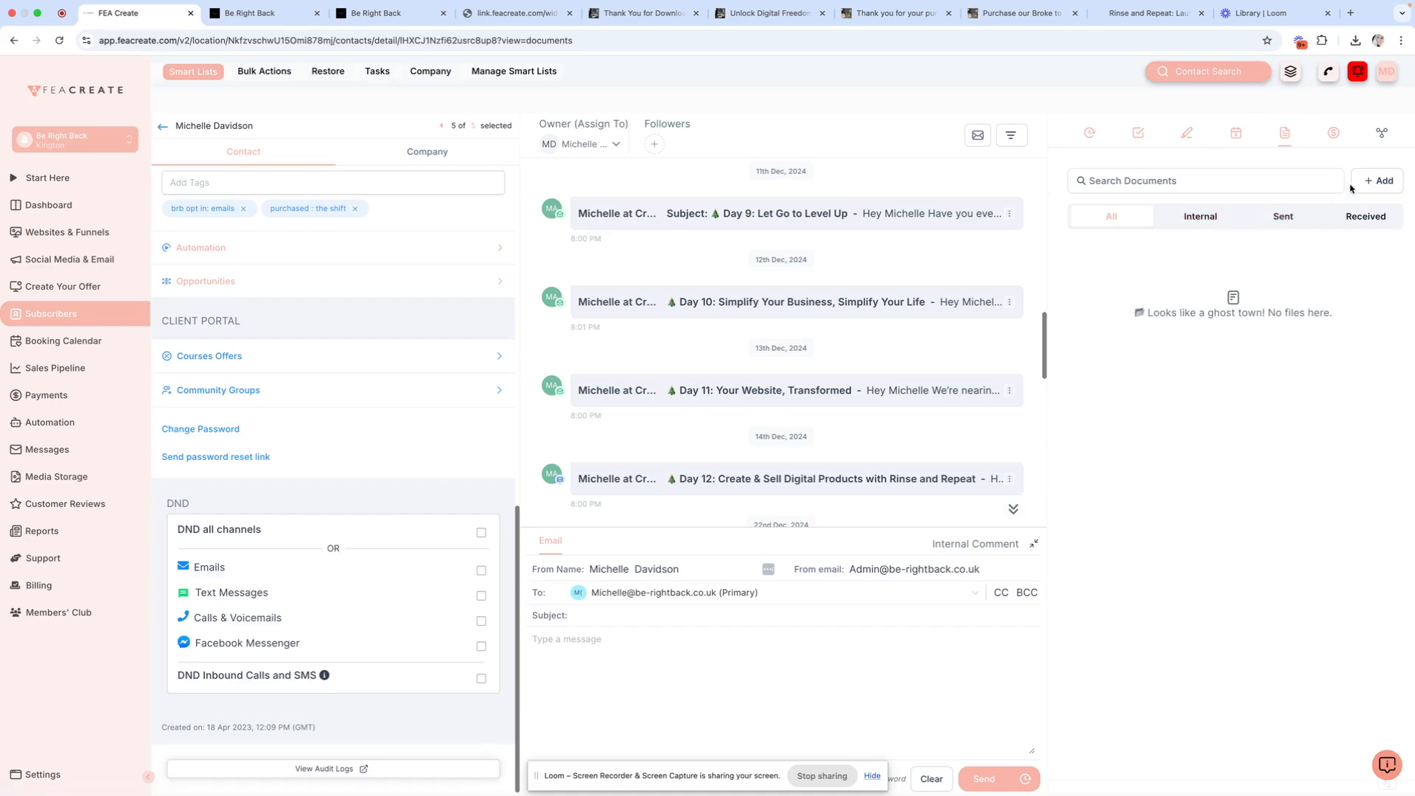
left_click(1335, 135)
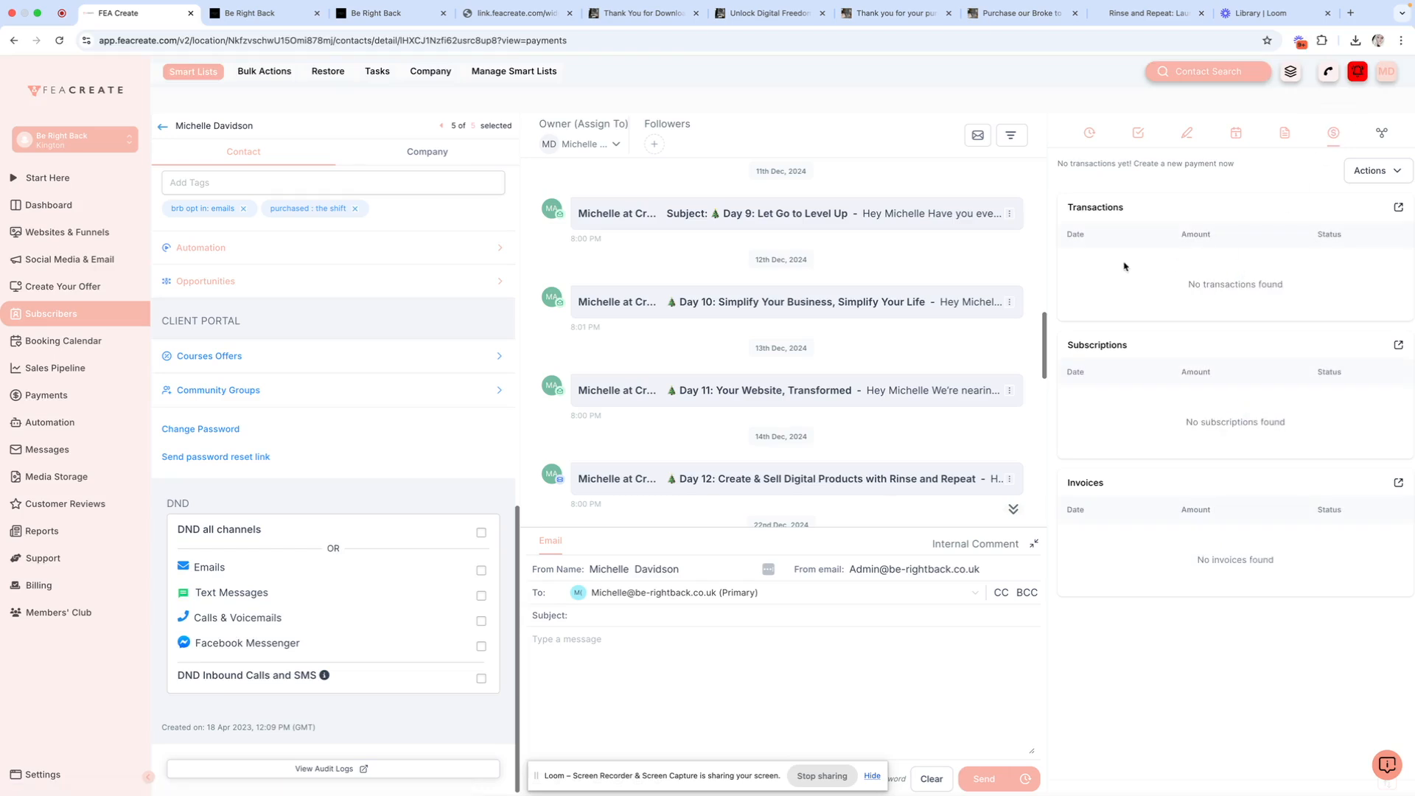
left_click(1383, 136)
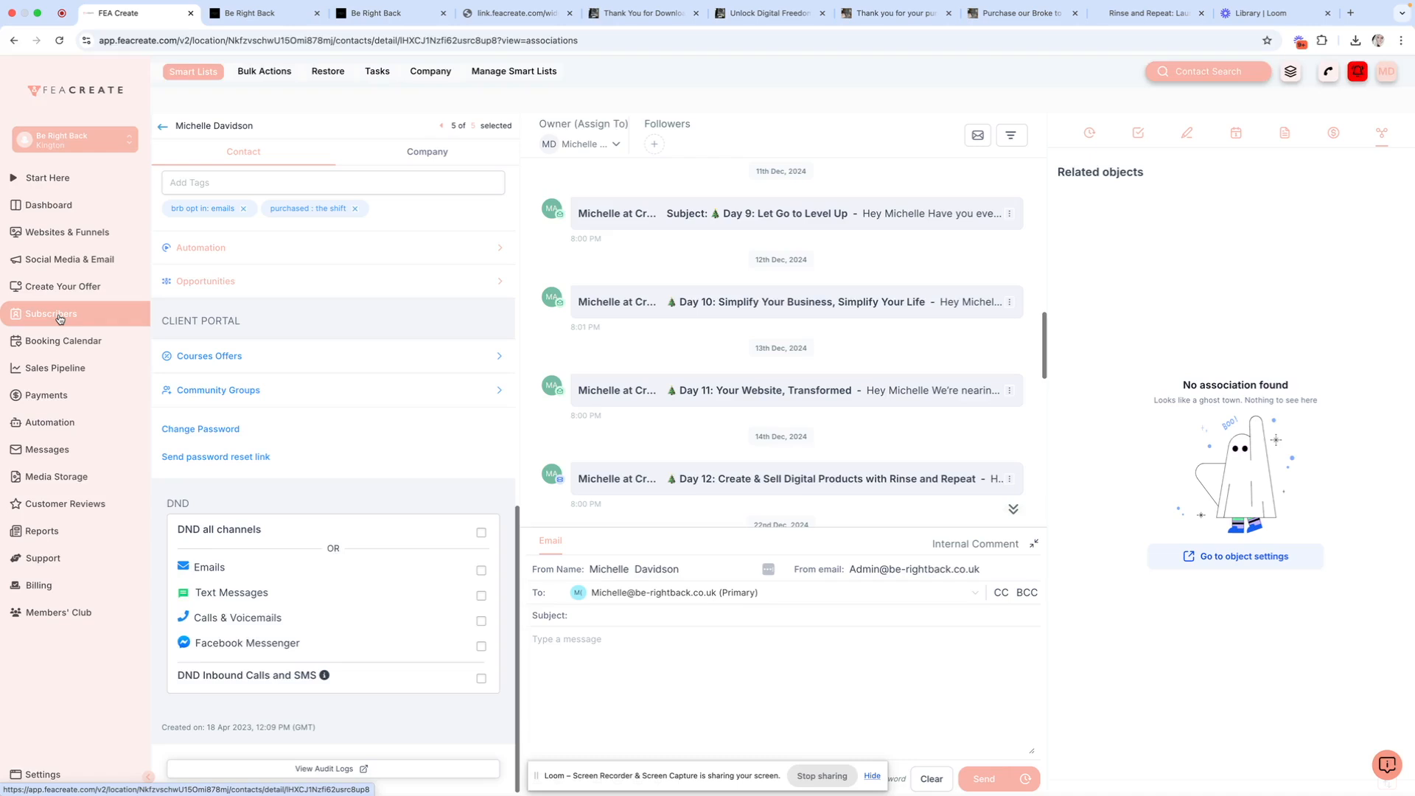
Step: Go to the Booking Calendar's Calendar Settings and open the Free Discovery Call calendar for editing
left_click(69, 348)
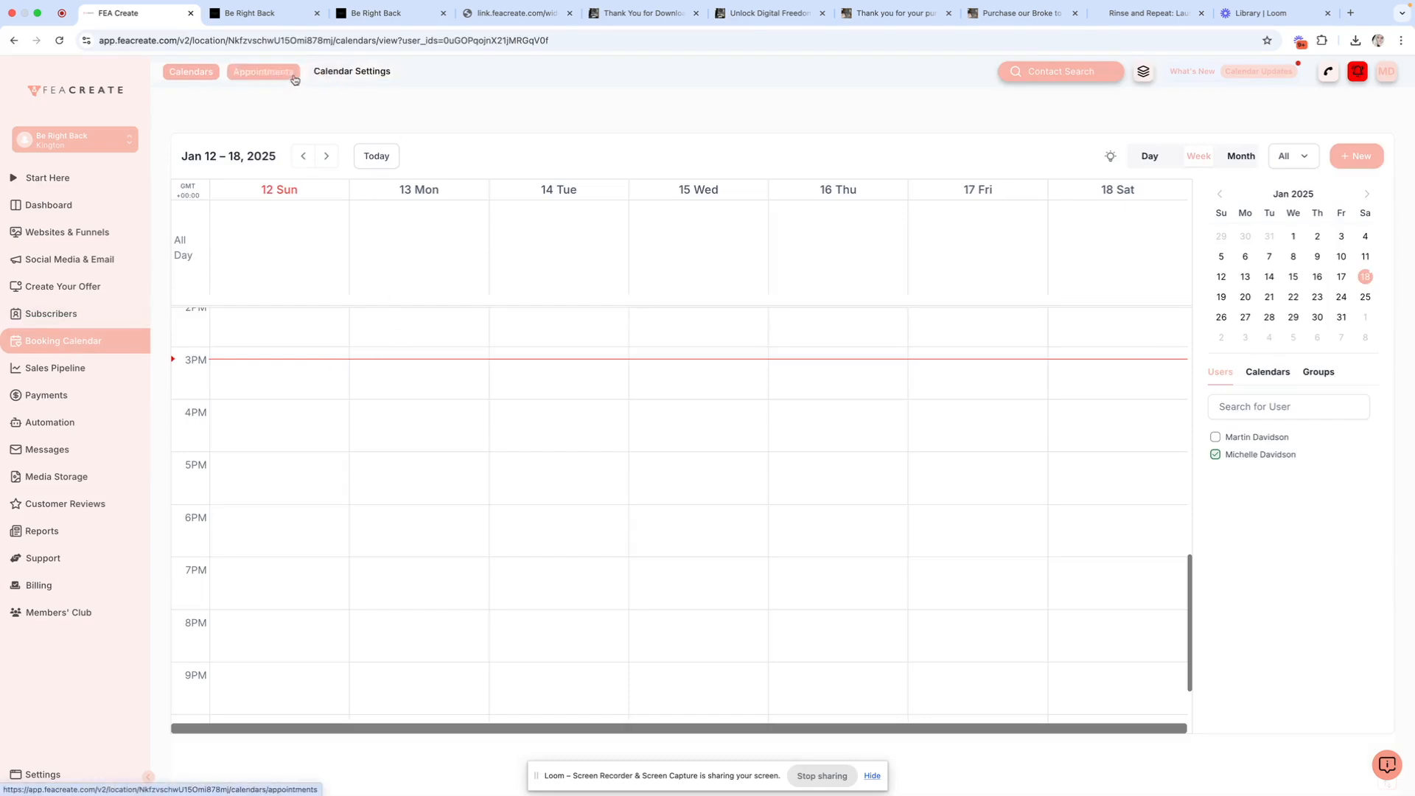
left_click(326, 74)
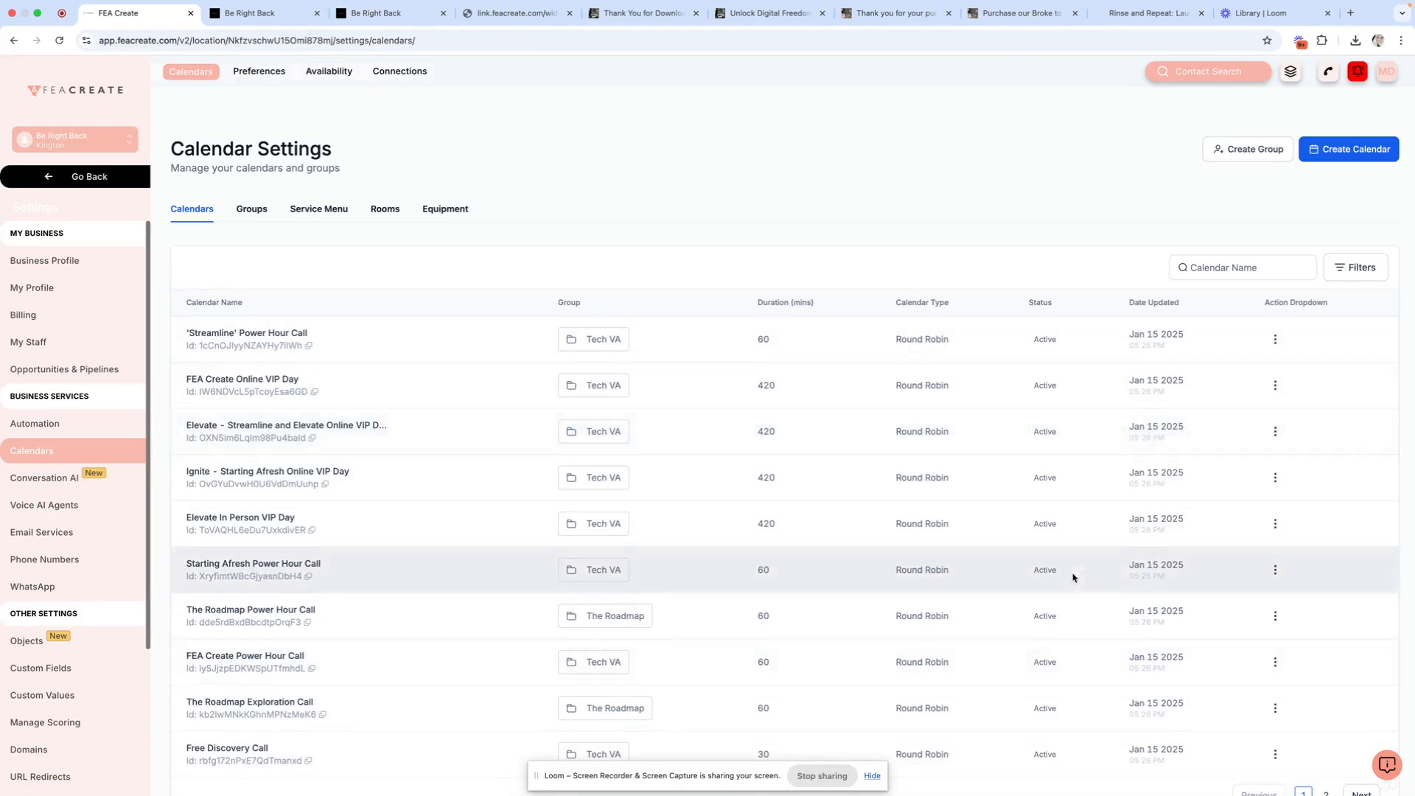
scroll(1071, 578, "down", 1)
left_click(1275, 714)
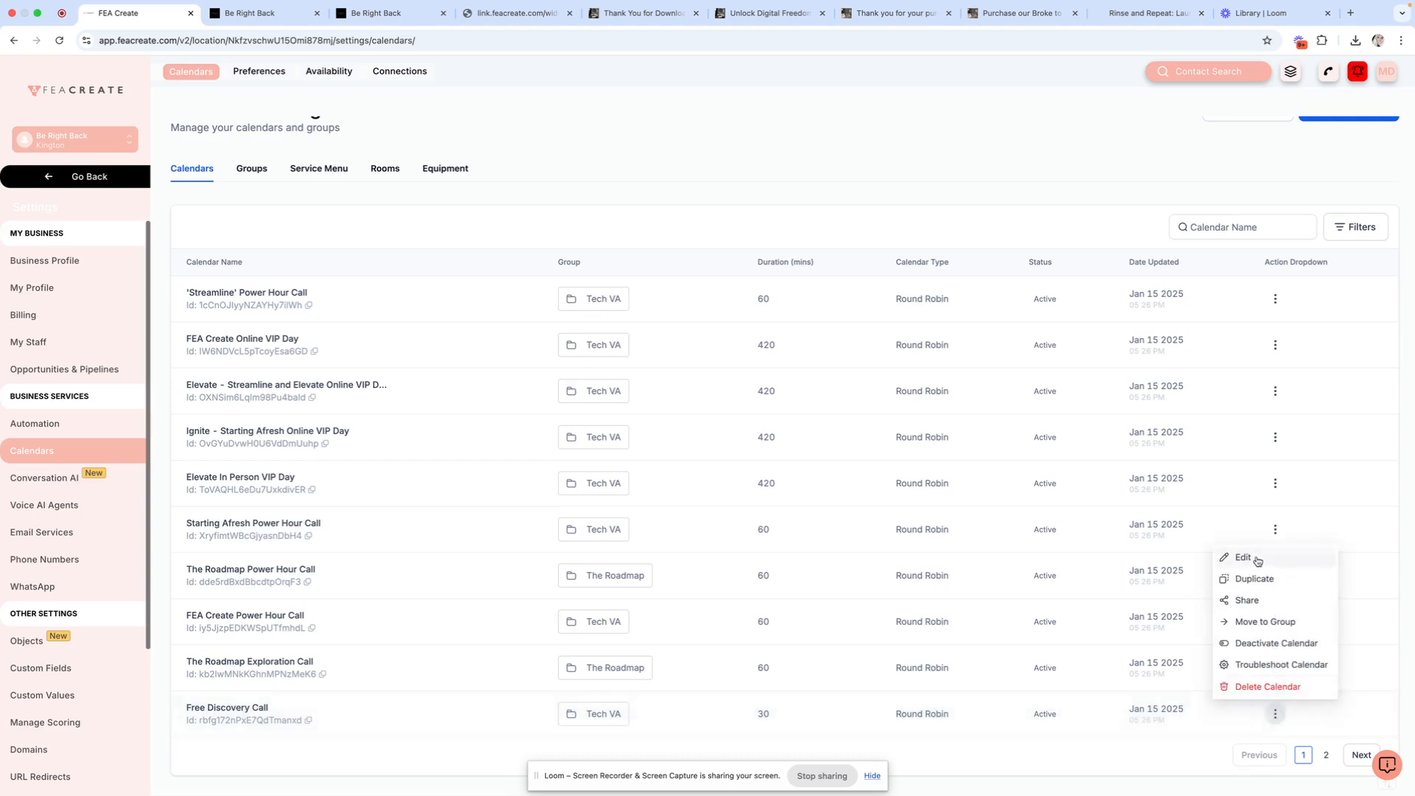
left_click(1253, 565)
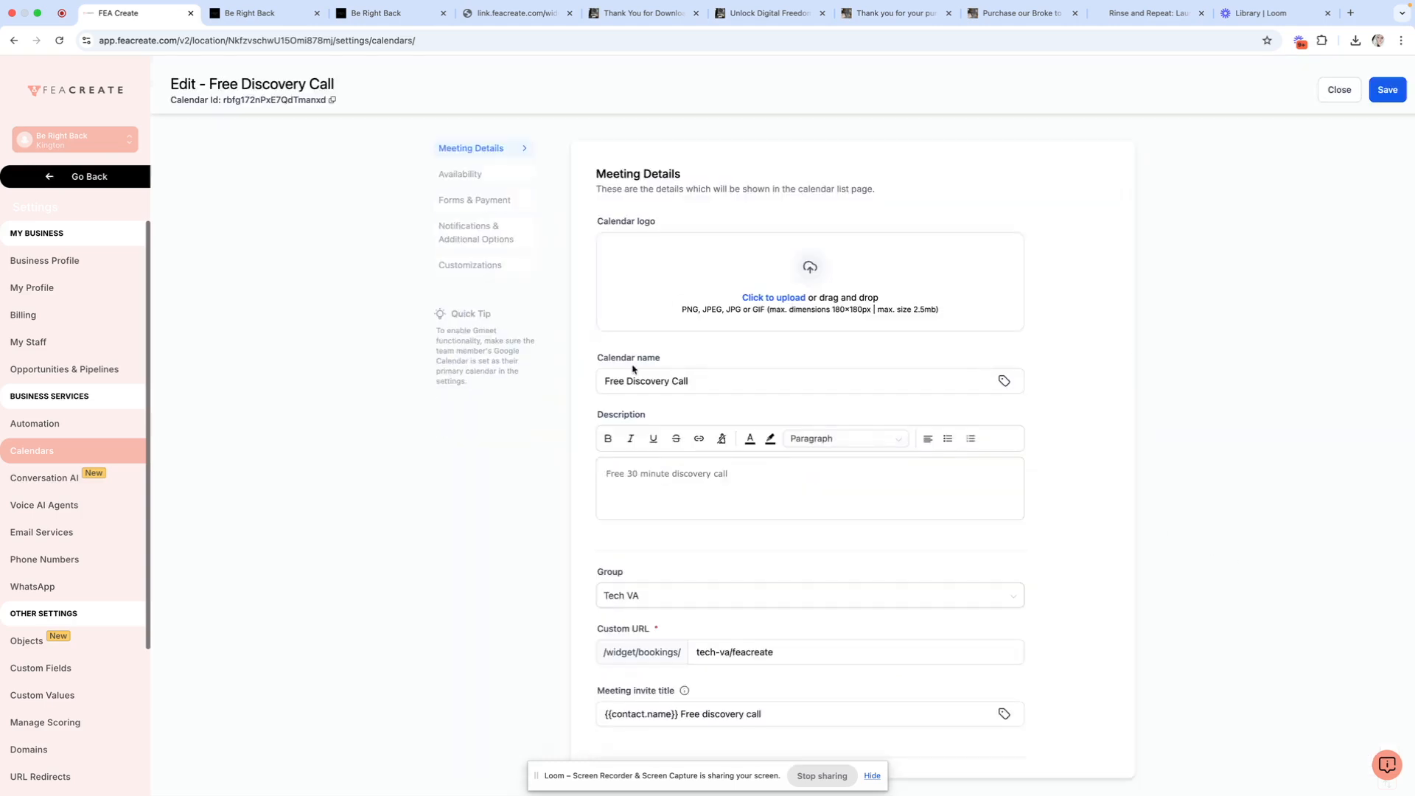
Step: Review the Free Discovery Call's meeting details, including its custom URL, team member and Zoom location
scroll(692, 370, "down", 3)
scroll(692, 371, "down", 1)
triple_click(790, 388)
scroll(780, 410, "down", 1)
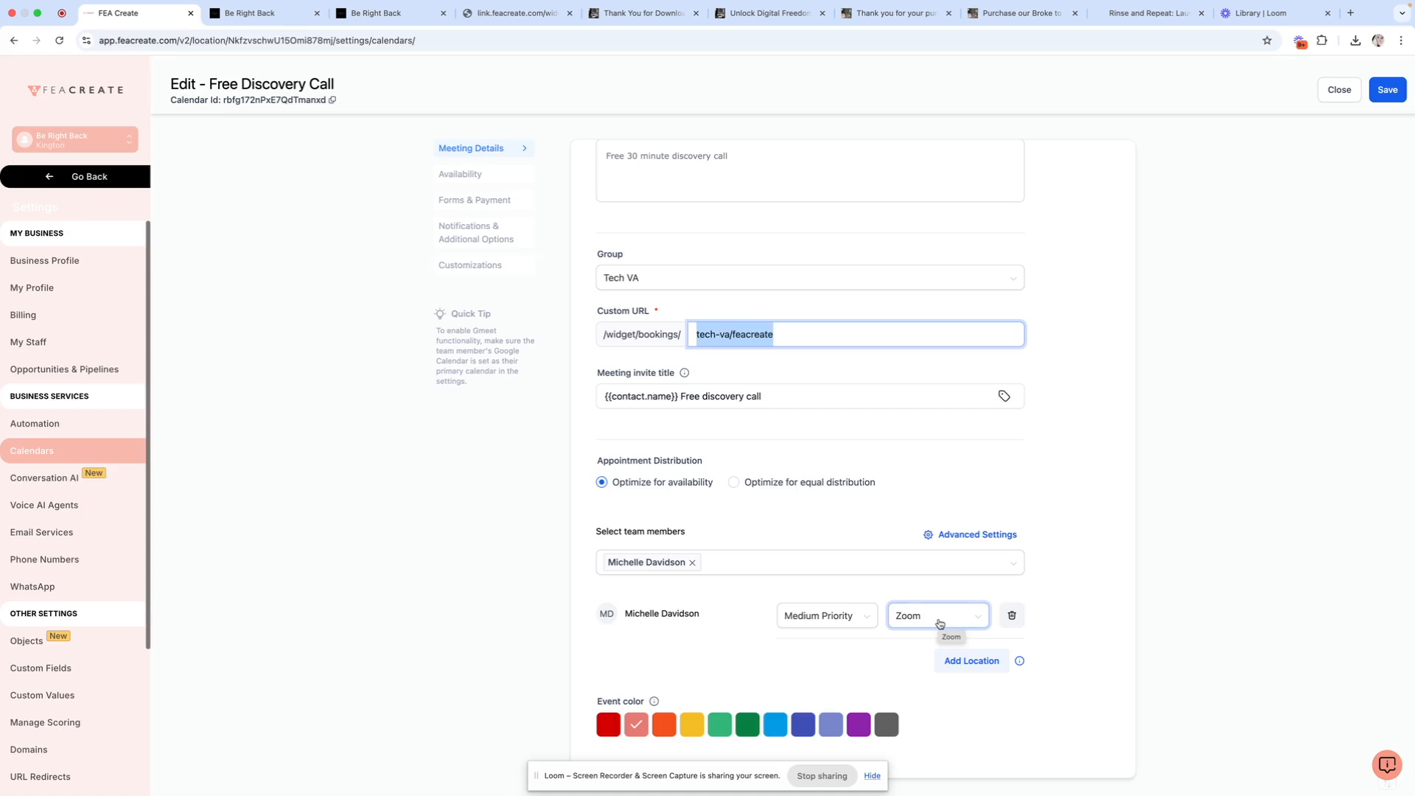
scroll(935, 622, "down", 1)
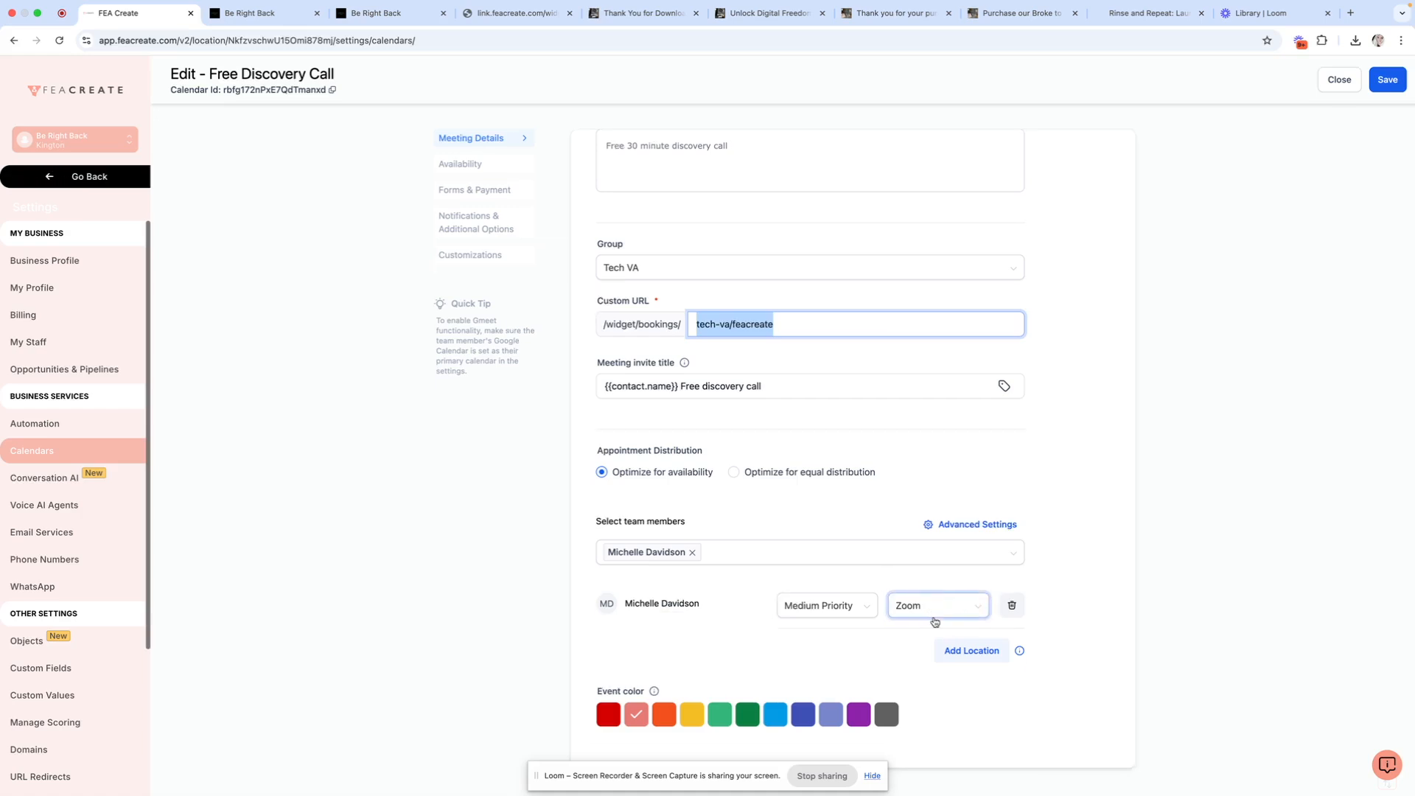
Step: Examine the calendar's availability: weekly hours, meeting interval, minimum scheduling notice and maximum bookings per day
left_click(468, 165)
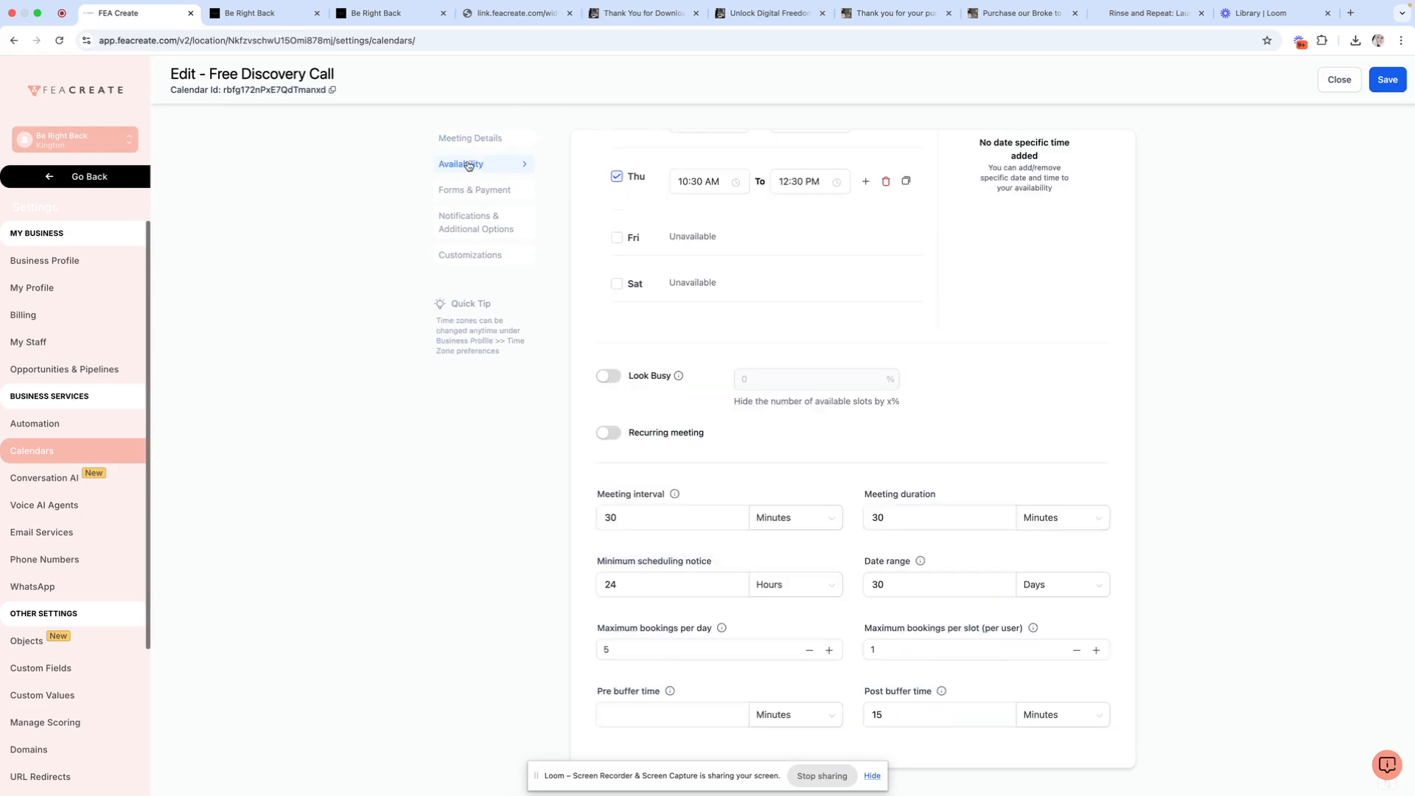
scroll(805, 280, "up", 5)
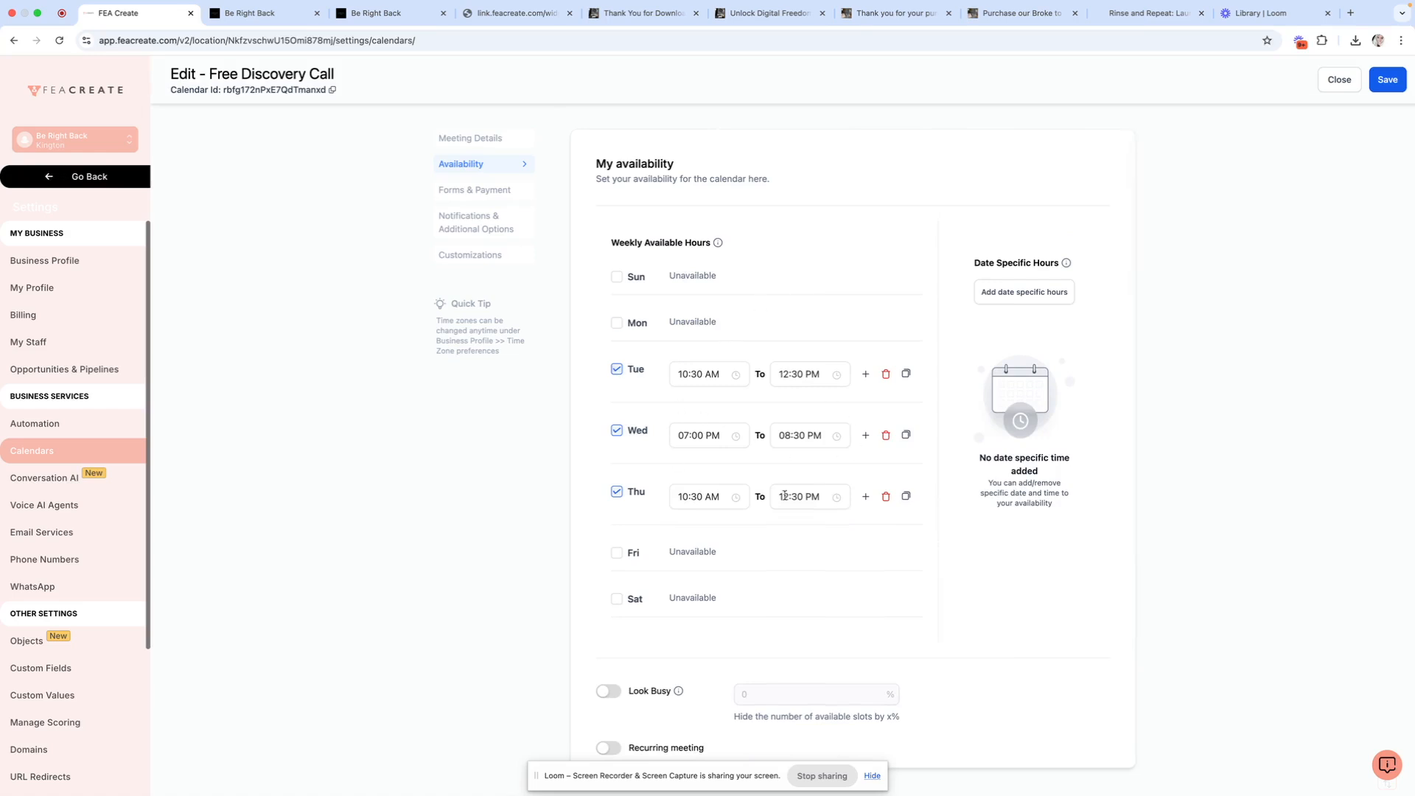
scroll(809, 486, "down", 5)
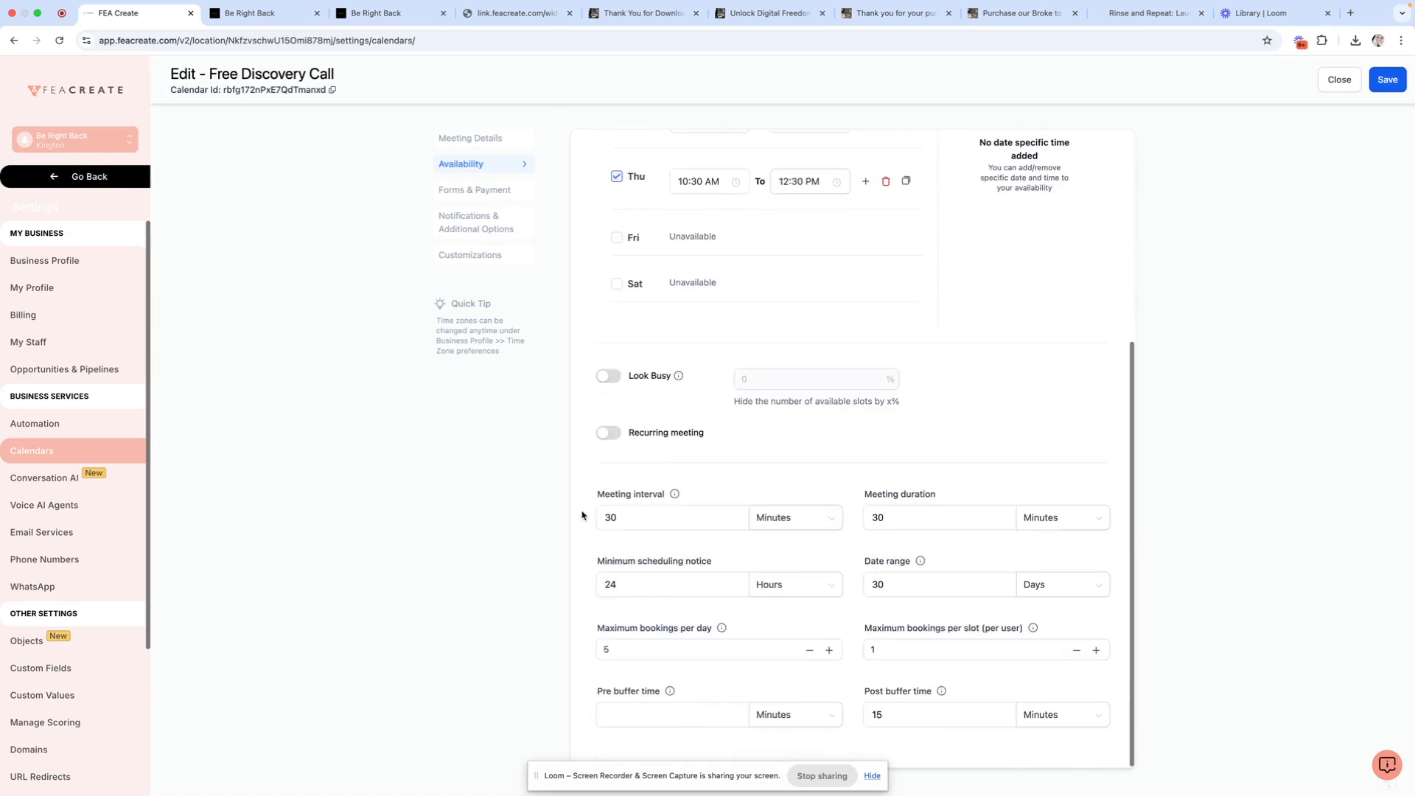
left_click(611, 515)
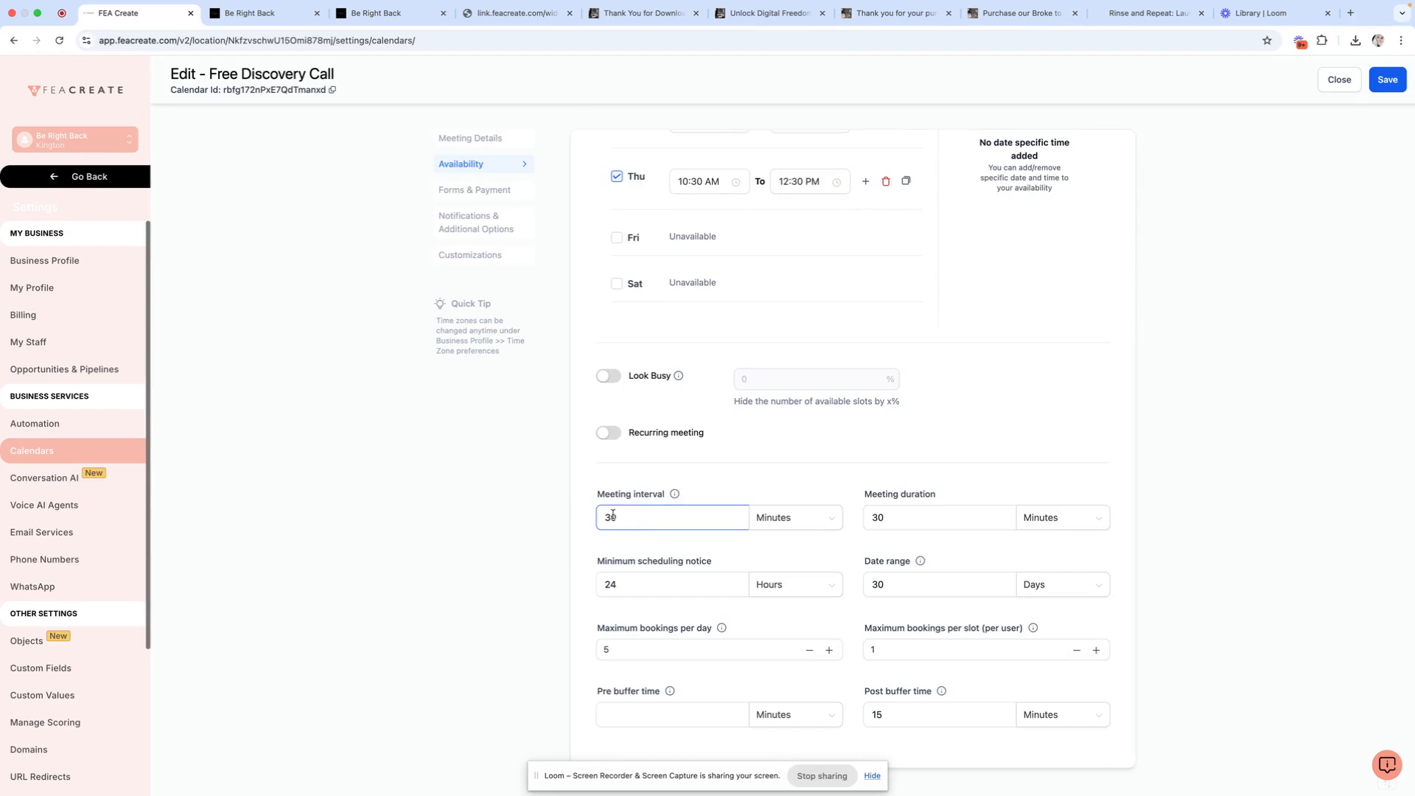
key("Tab")
left_click(669, 584)
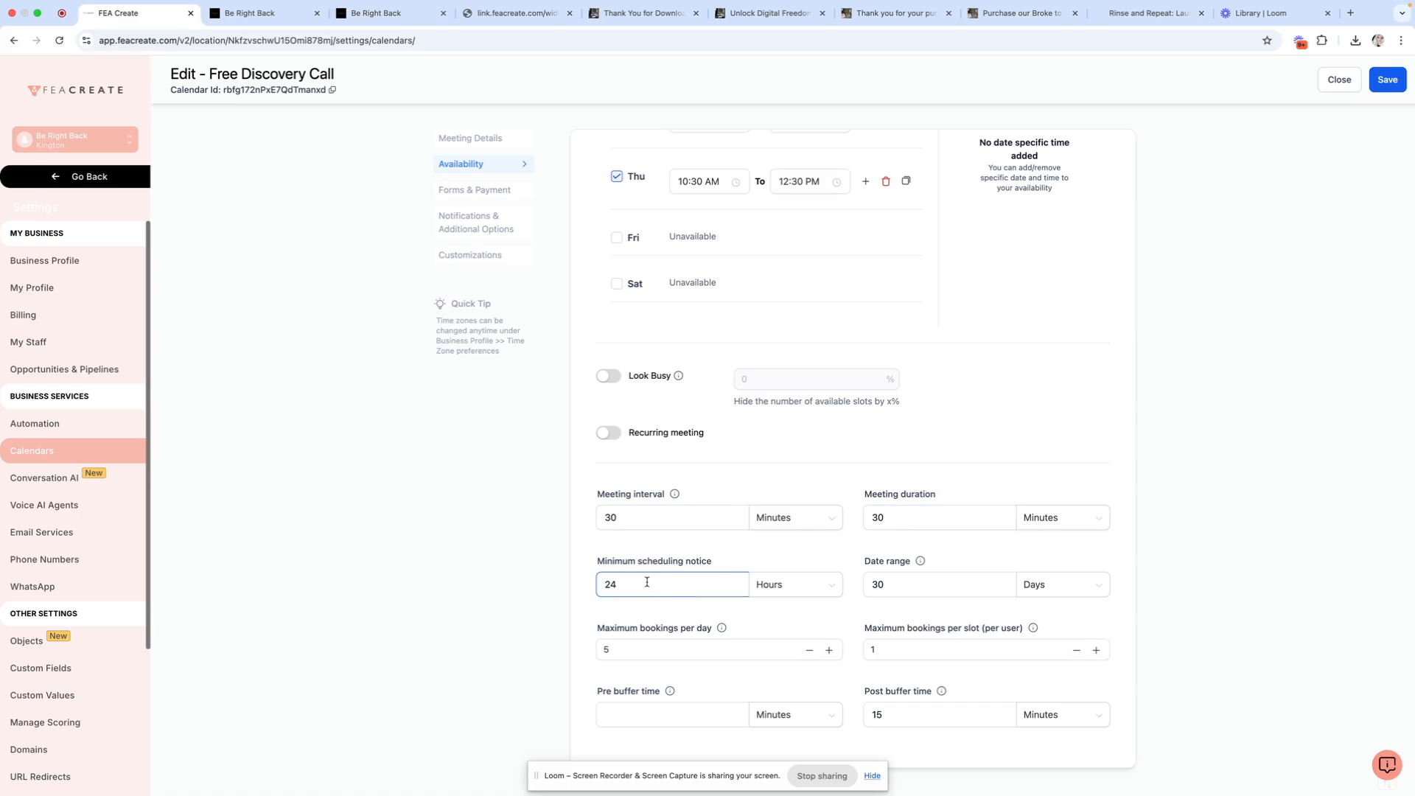
left_click(635, 649)
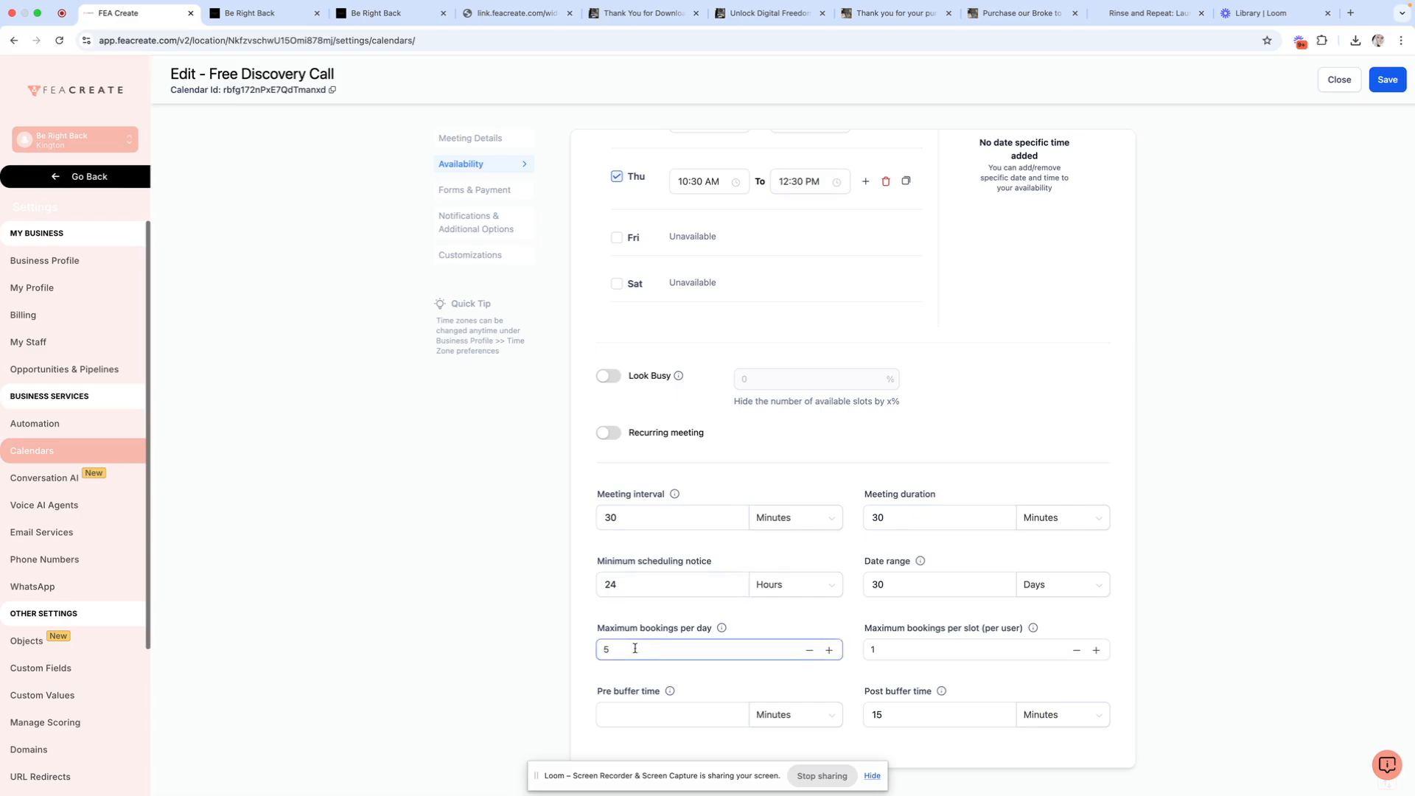
scroll(1069, 531, "up", 5)
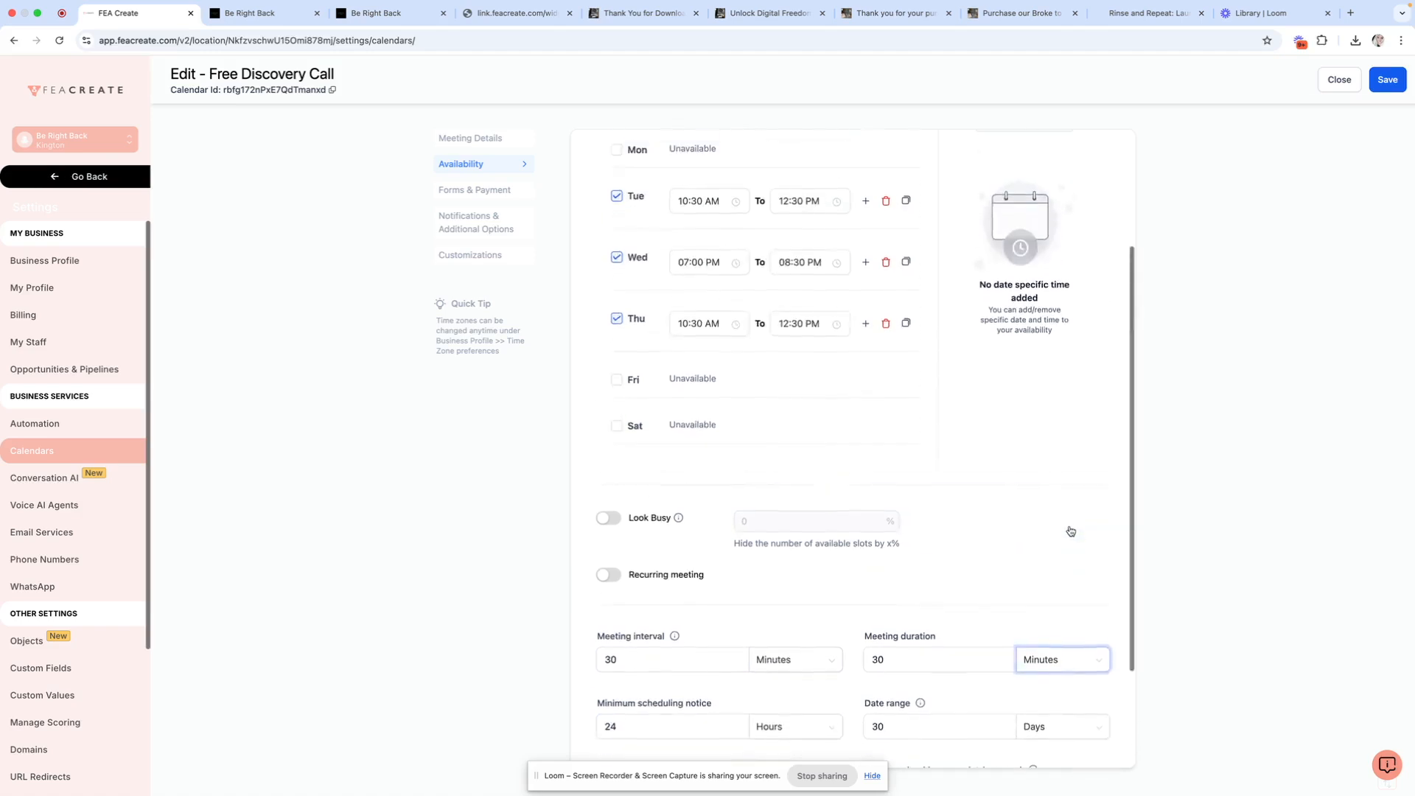
Step: View the calendar's Forms & Payment settings and close the calendar editor without saving
left_click(467, 193)
scroll(794, 411, "down", 2)
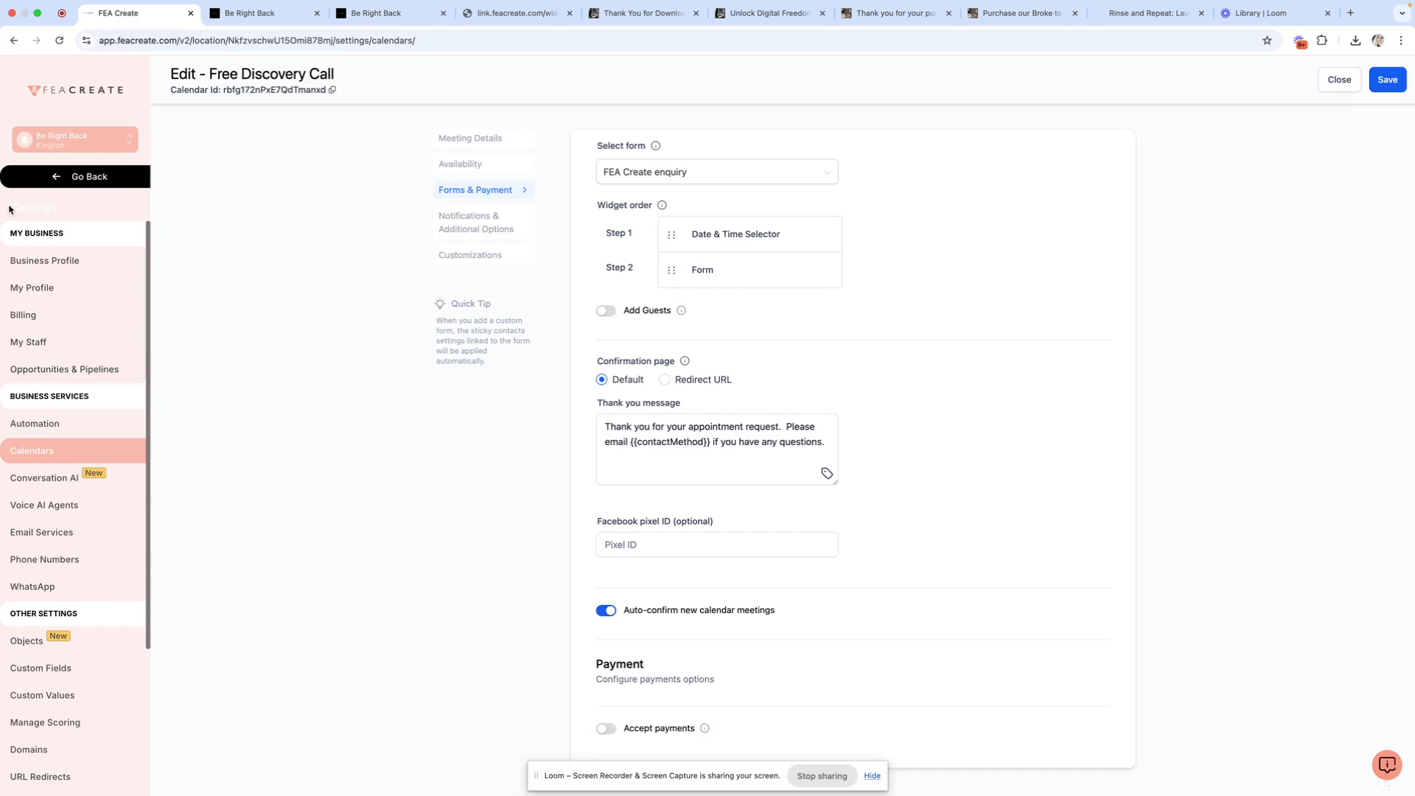
left_click(1339, 83)
Step: Bring up the sharing options for the Free Discovery Call calendar and copy its permanent link
scroll(699, 601, "down", 1)
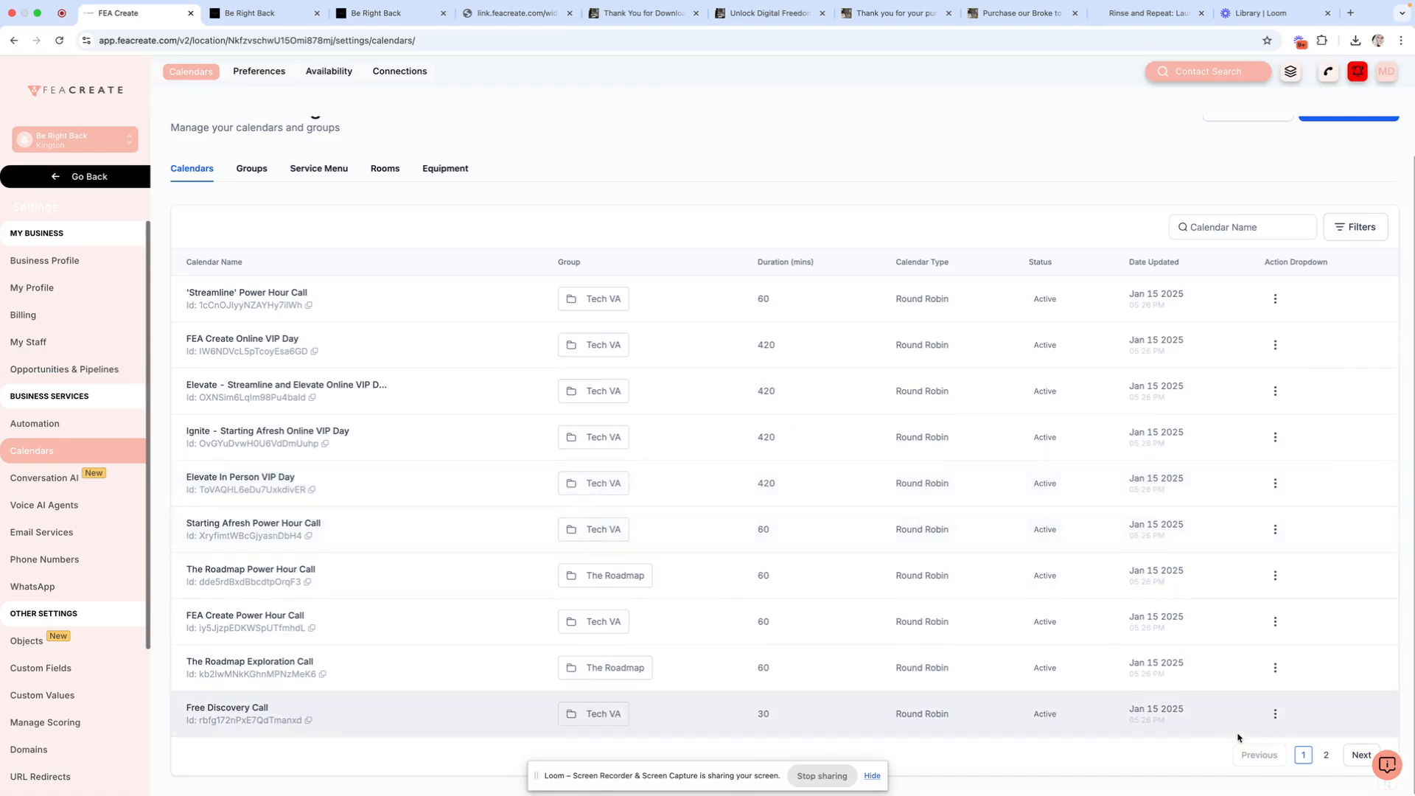
left_click(1276, 714)
left_click(1269, 602)
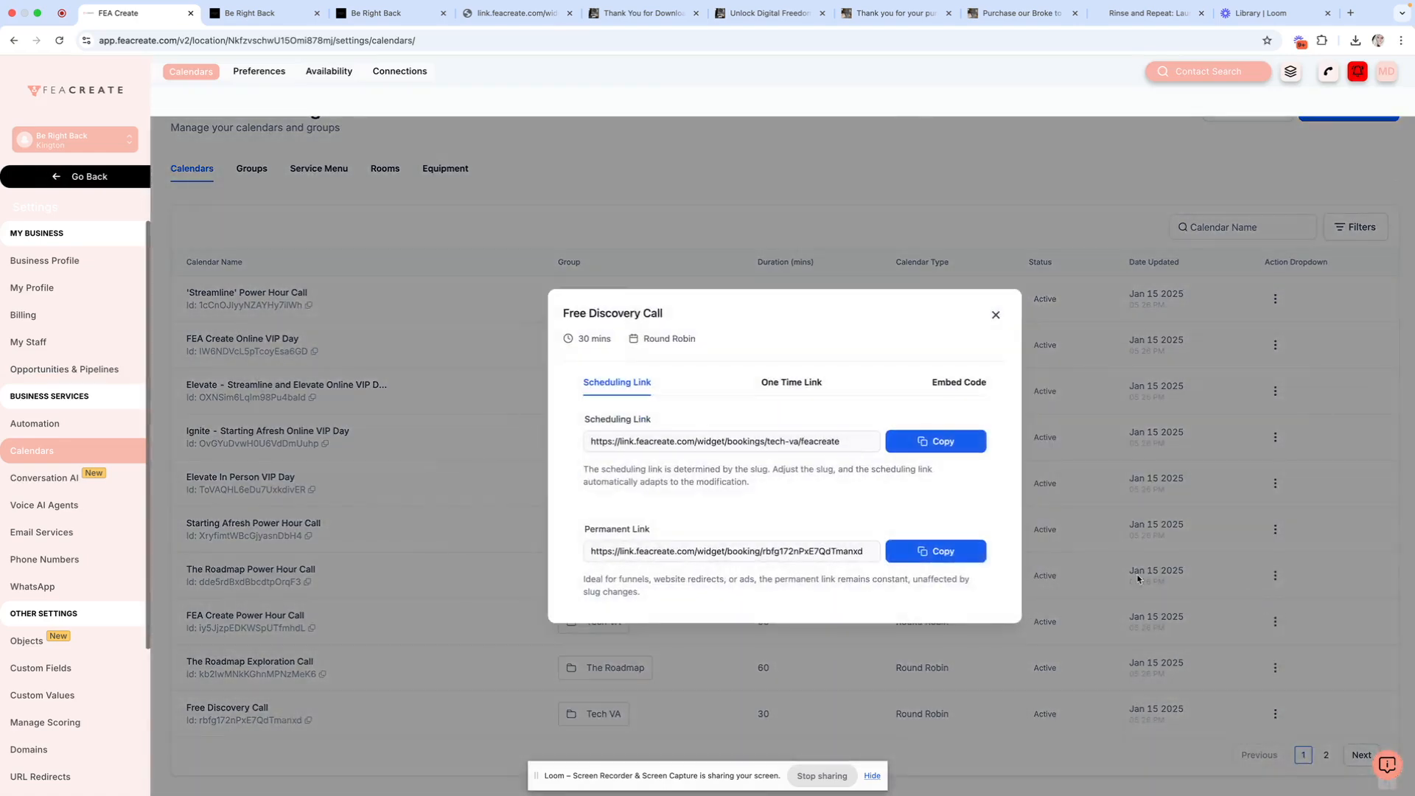
left_click(923, 558)
Step: Load the copied permanent booking link in a new browser tab
left_click(1351, 12)
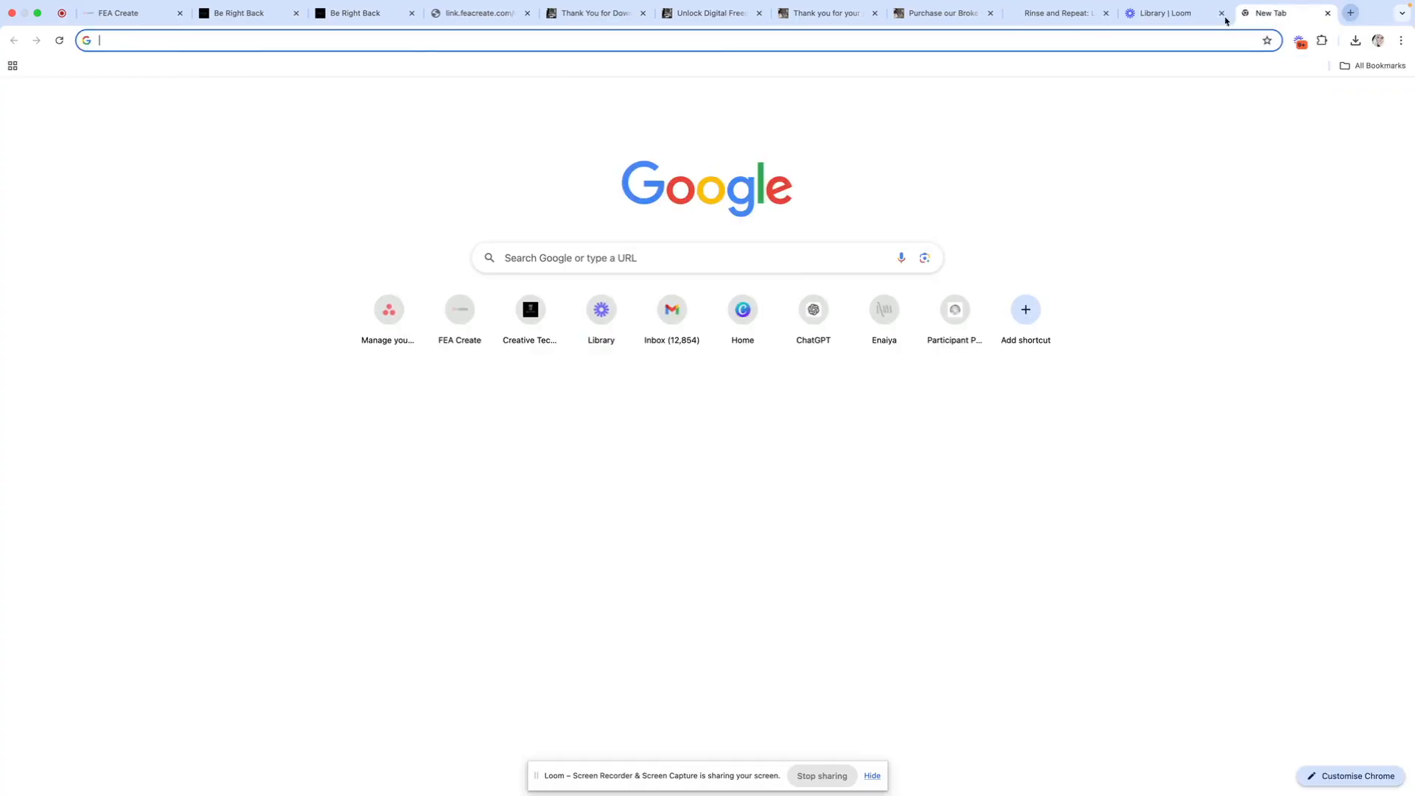
right_click(141, 43)
left_click(202, 135)
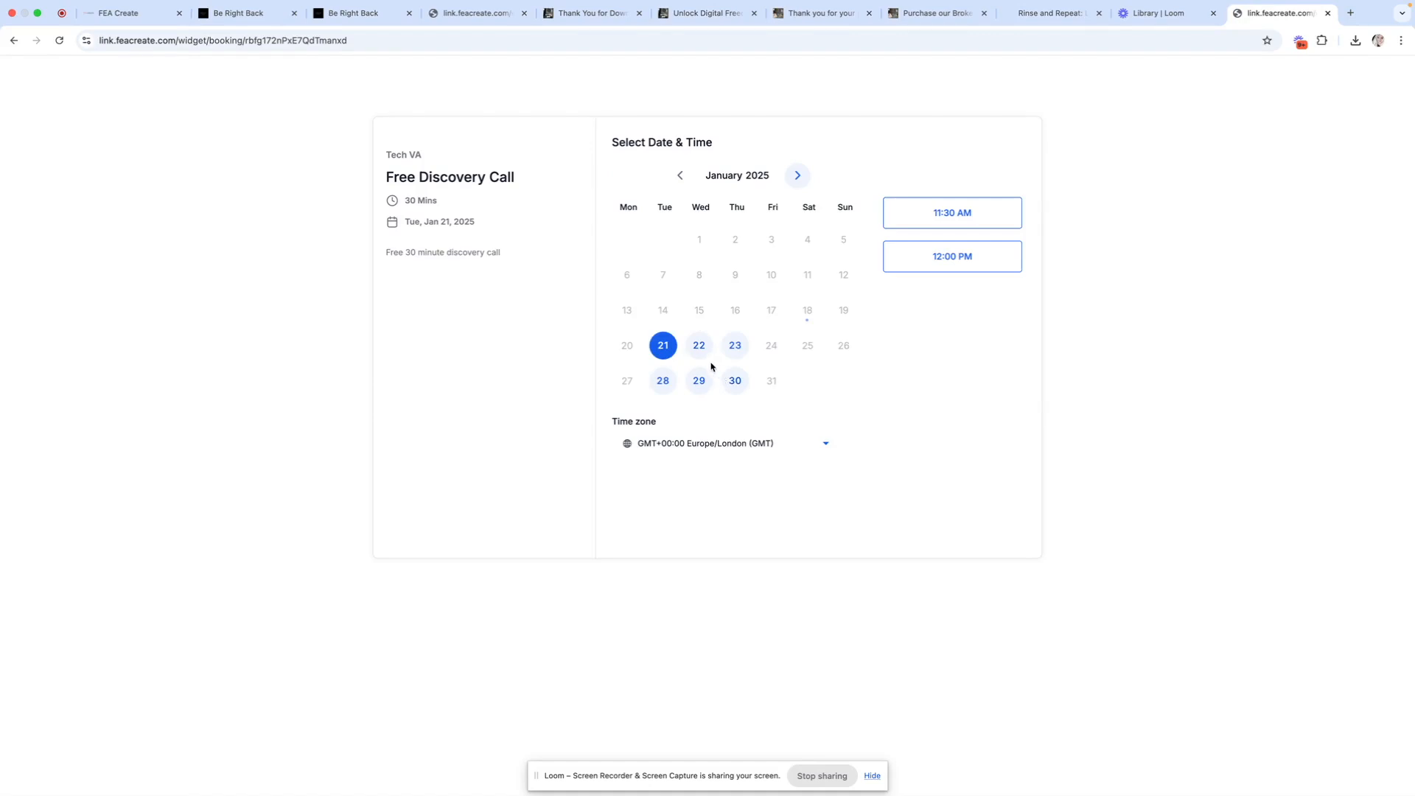
Step: Open creativetechsolutions.co.uk in a new browser tab and go to its Free Discovery Call page for FEA Create users
left_click(1351, 12)
type("cr")
key("Return")
mouse_move(676, 98)
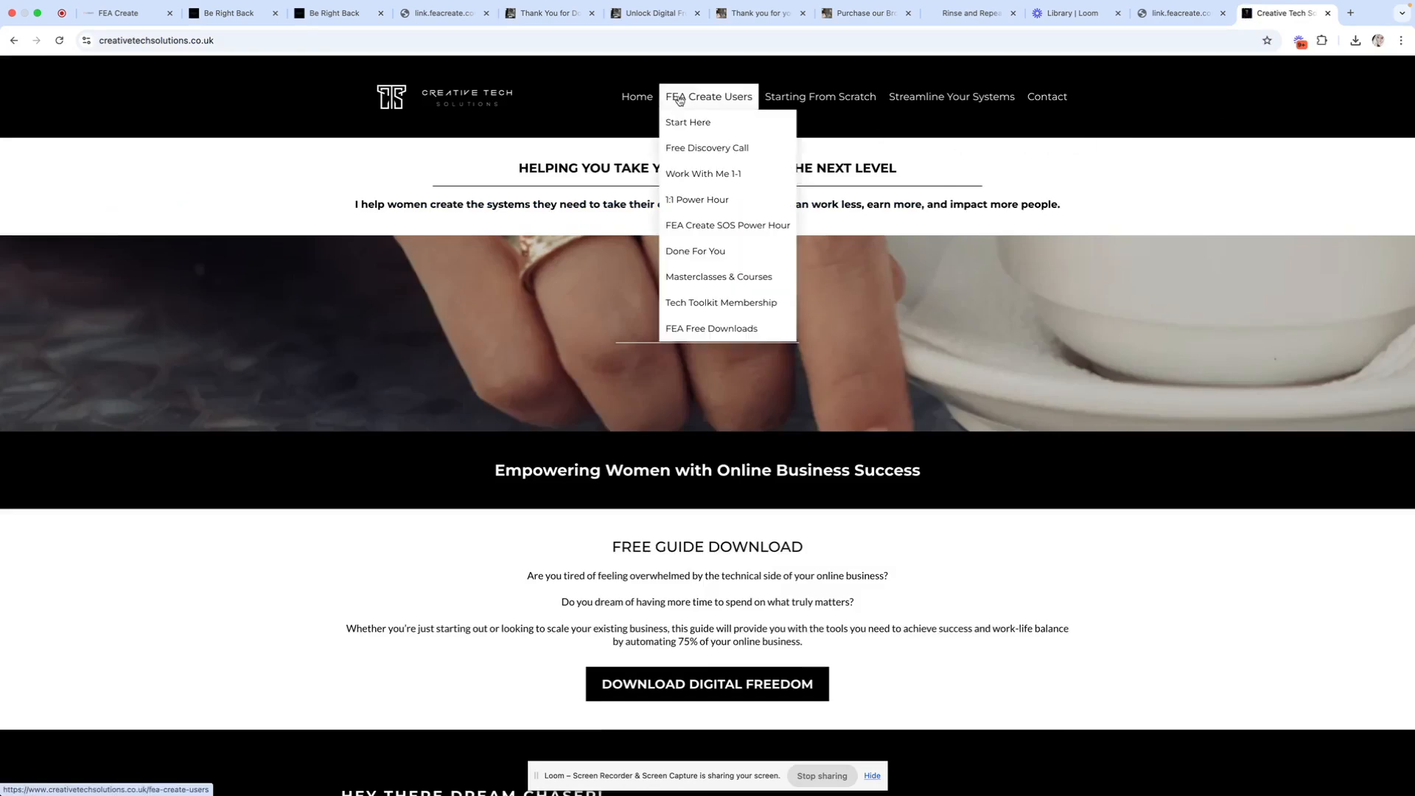
left_click(680, 150)
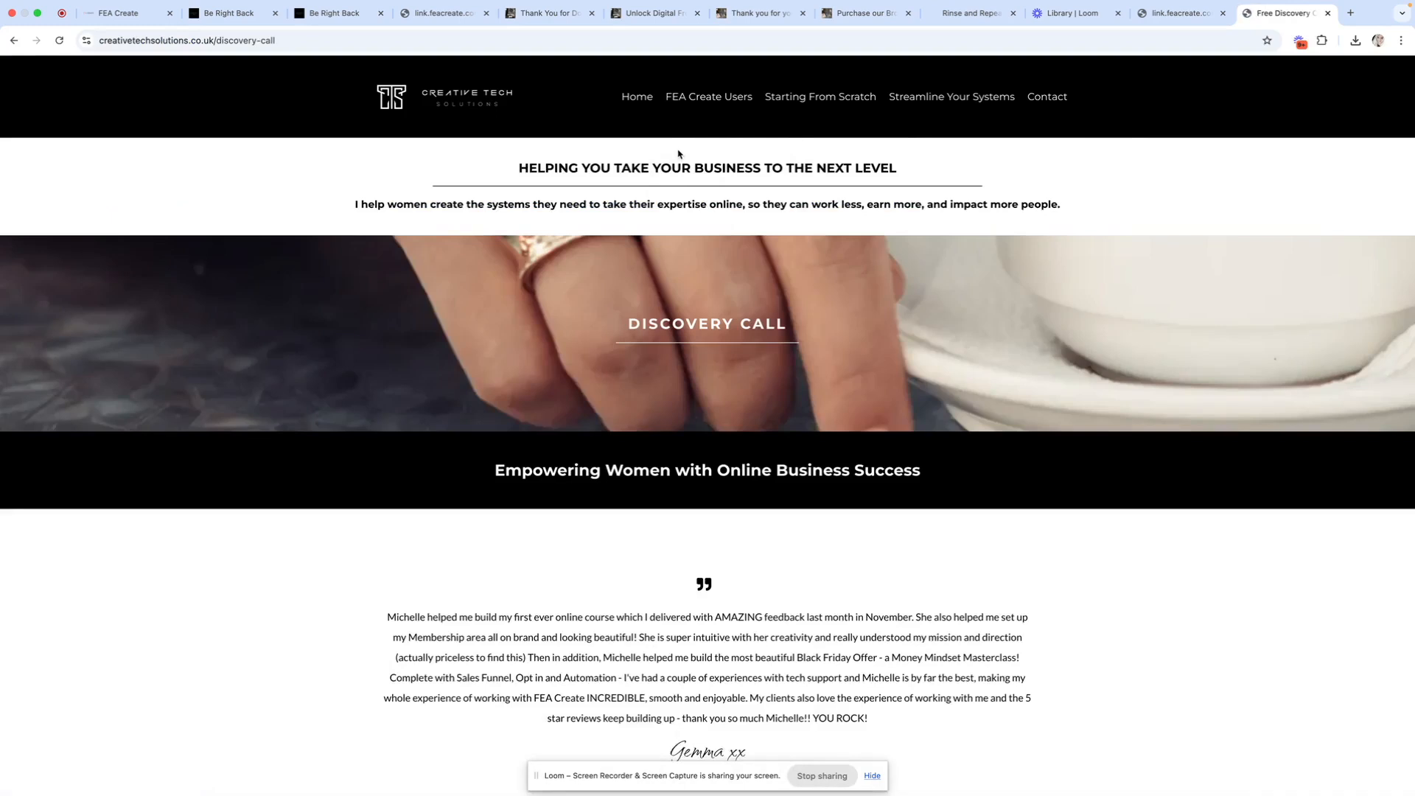
Step: Compare the standalone booking page with the Free Discovery Call calendar embedded in the website's discovery call page
left_click(1180, 13)
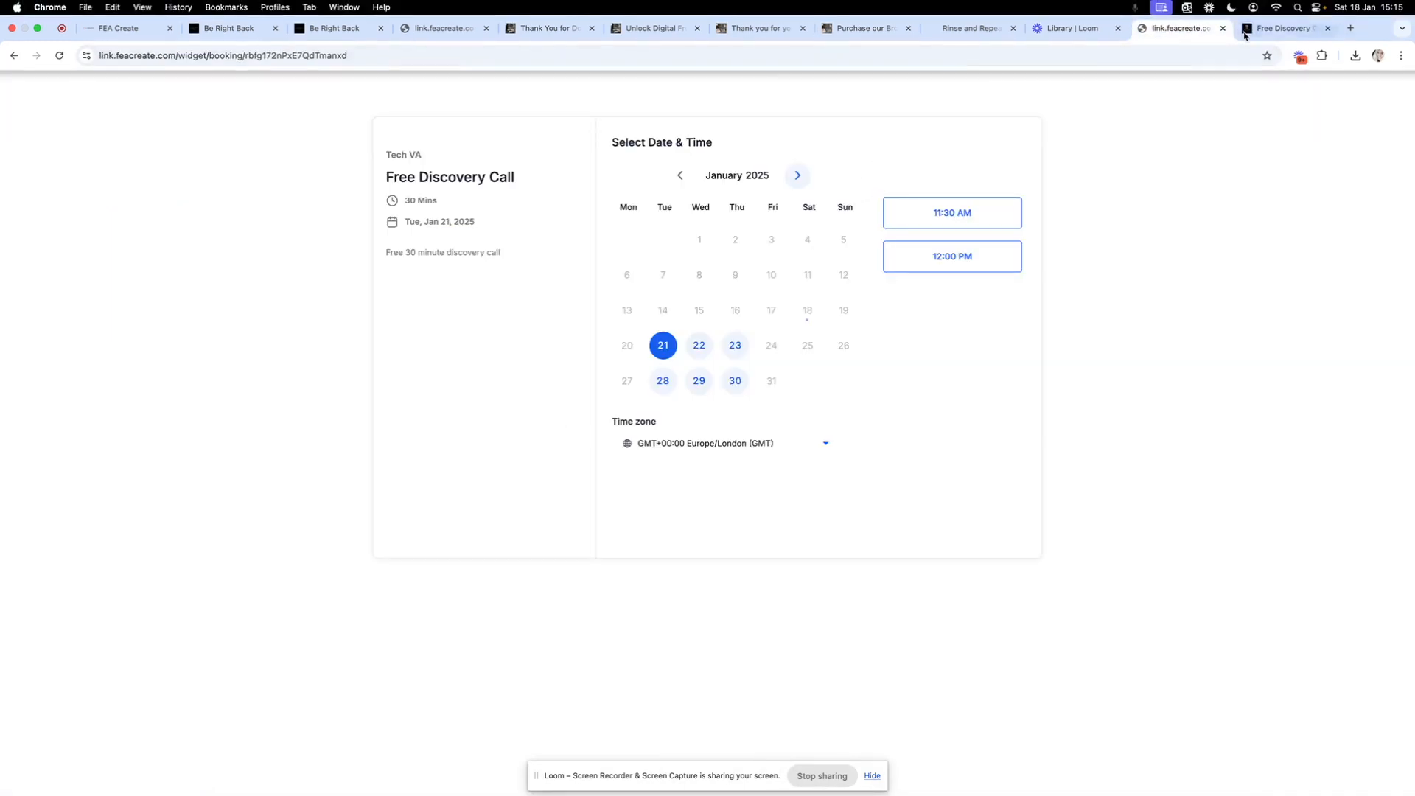
left_click(1286, 13)
scroll(510, 387, "down", 15)
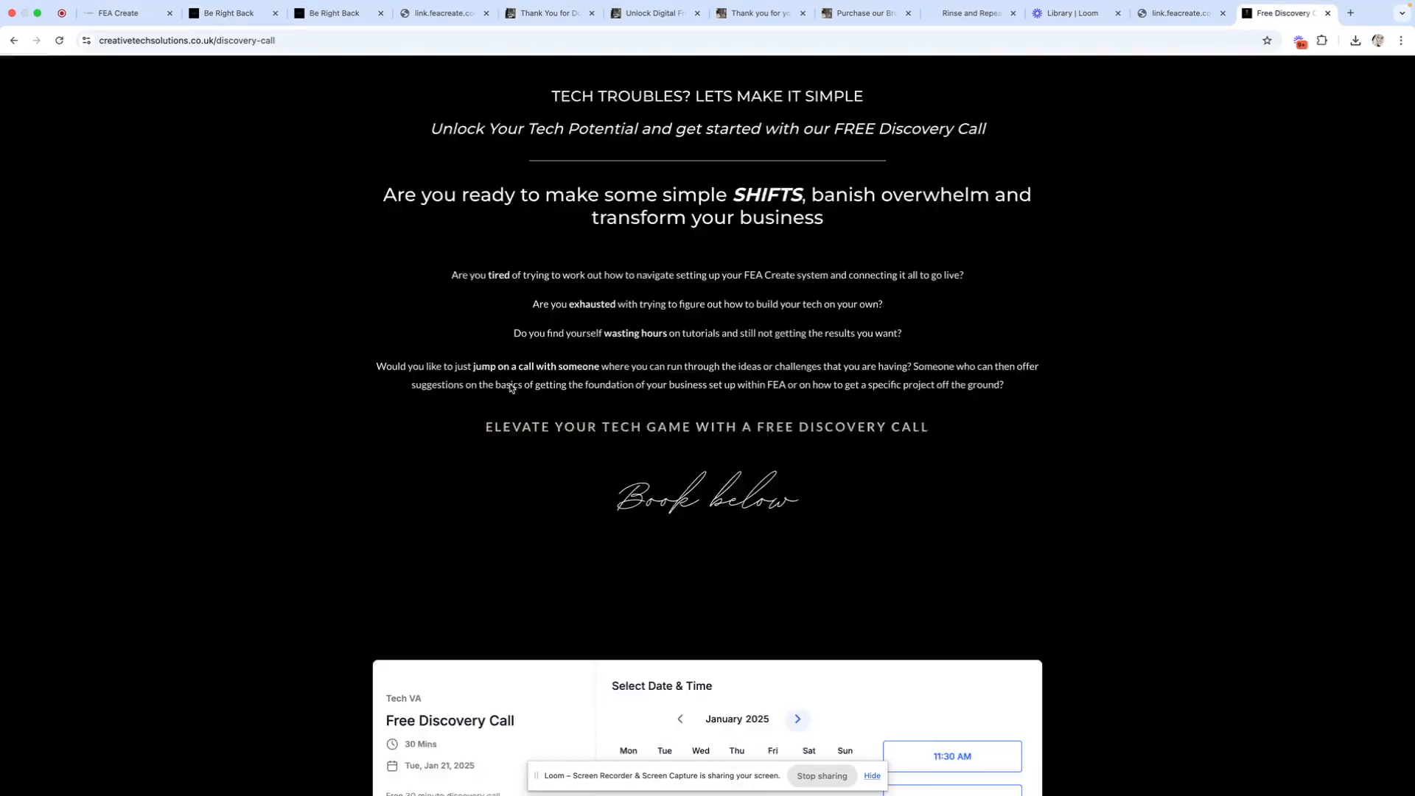
scroll(510, 388, "up", 12)
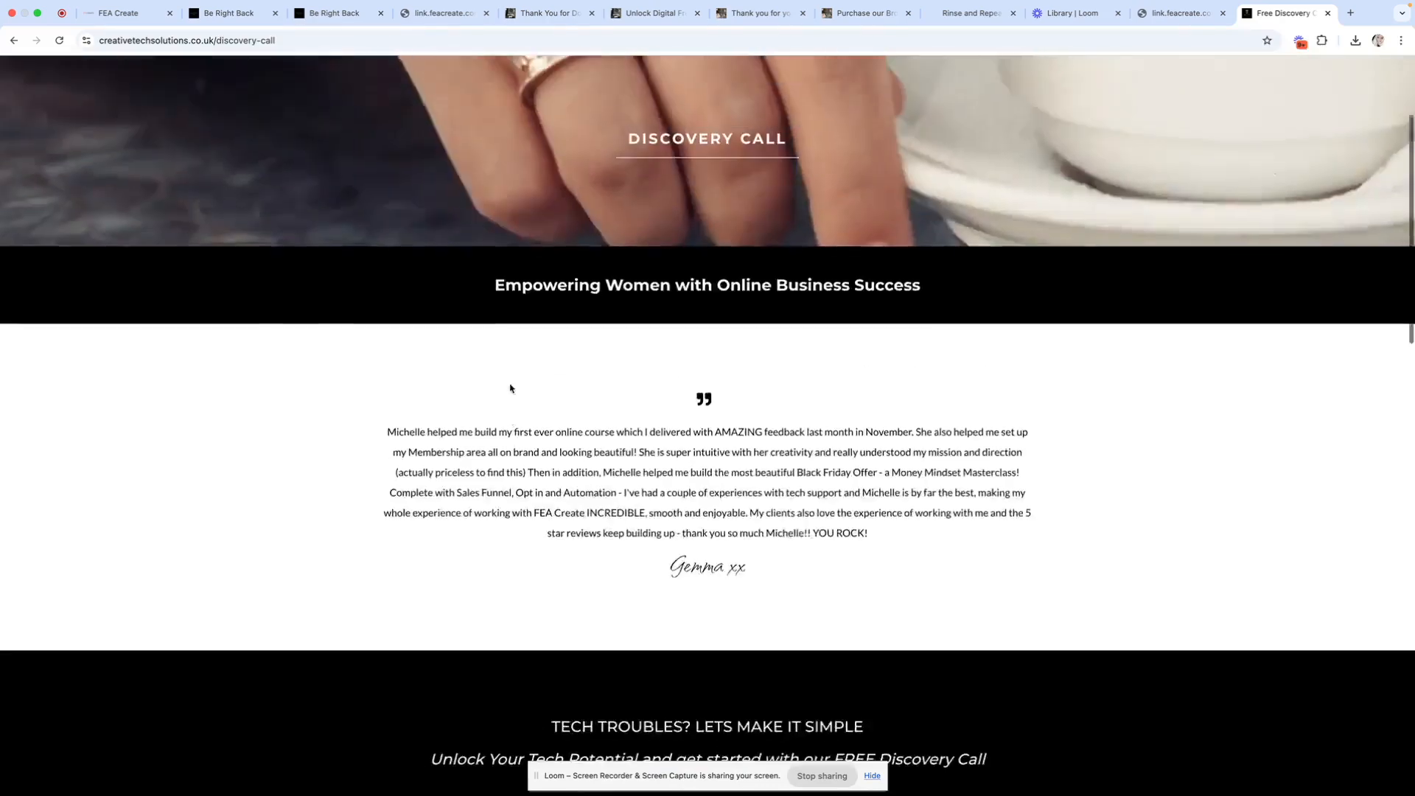
scroll(510, 385, "down", 6)
scroll(510, 388, "down", 8)
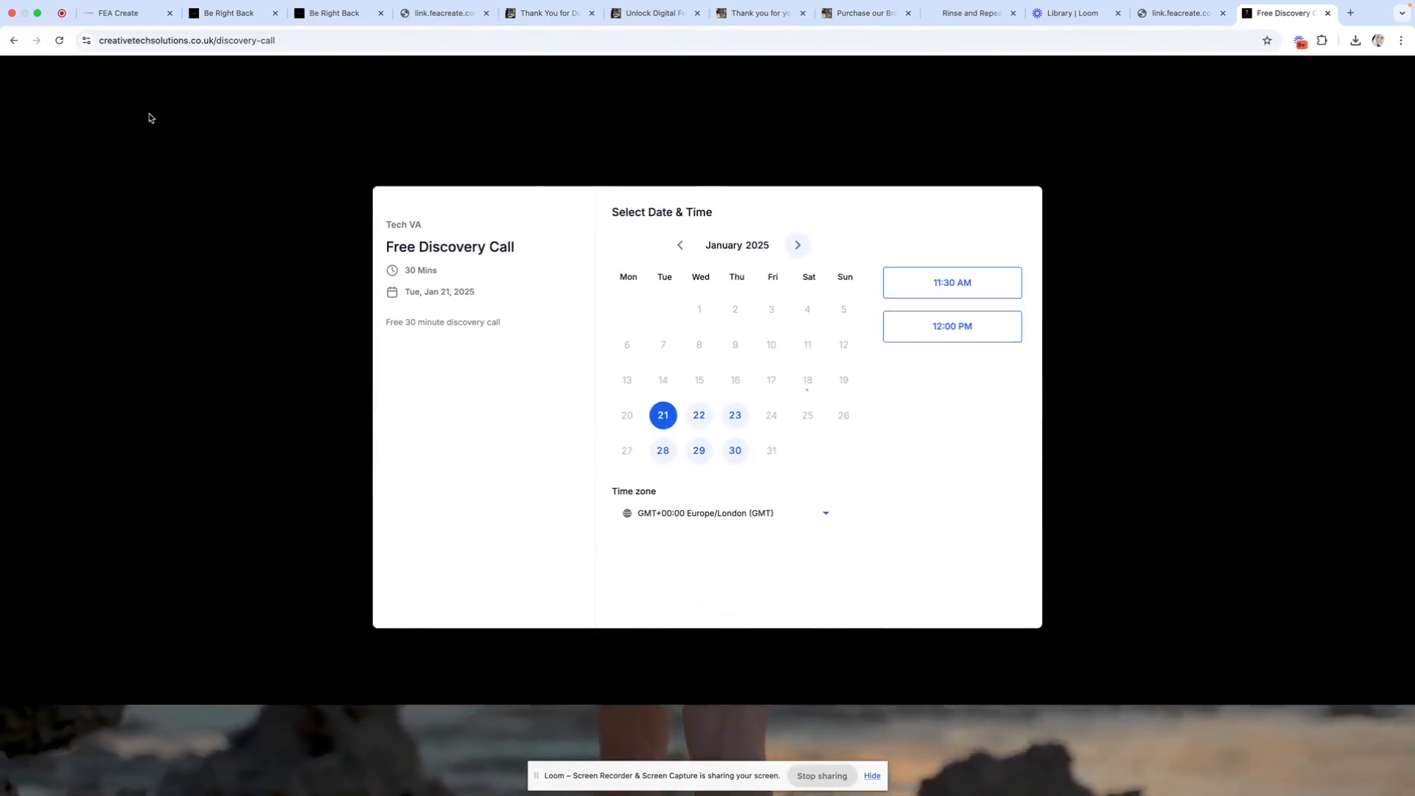
scroll(974, 465, "up", 1)
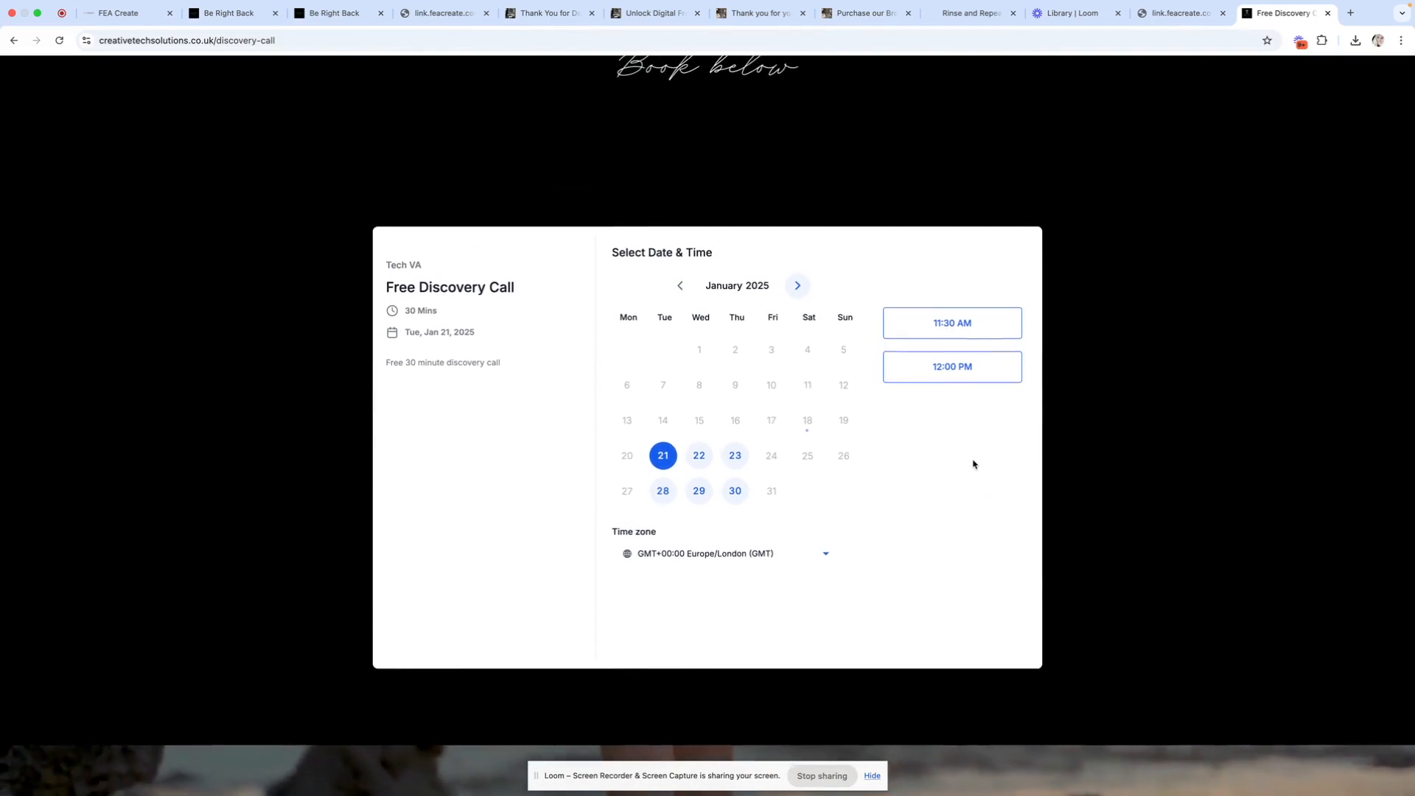
Step: Look over the rest of the website's discovery call page and return to the FEA Create tab
scroll(310, 433, "down", 5)
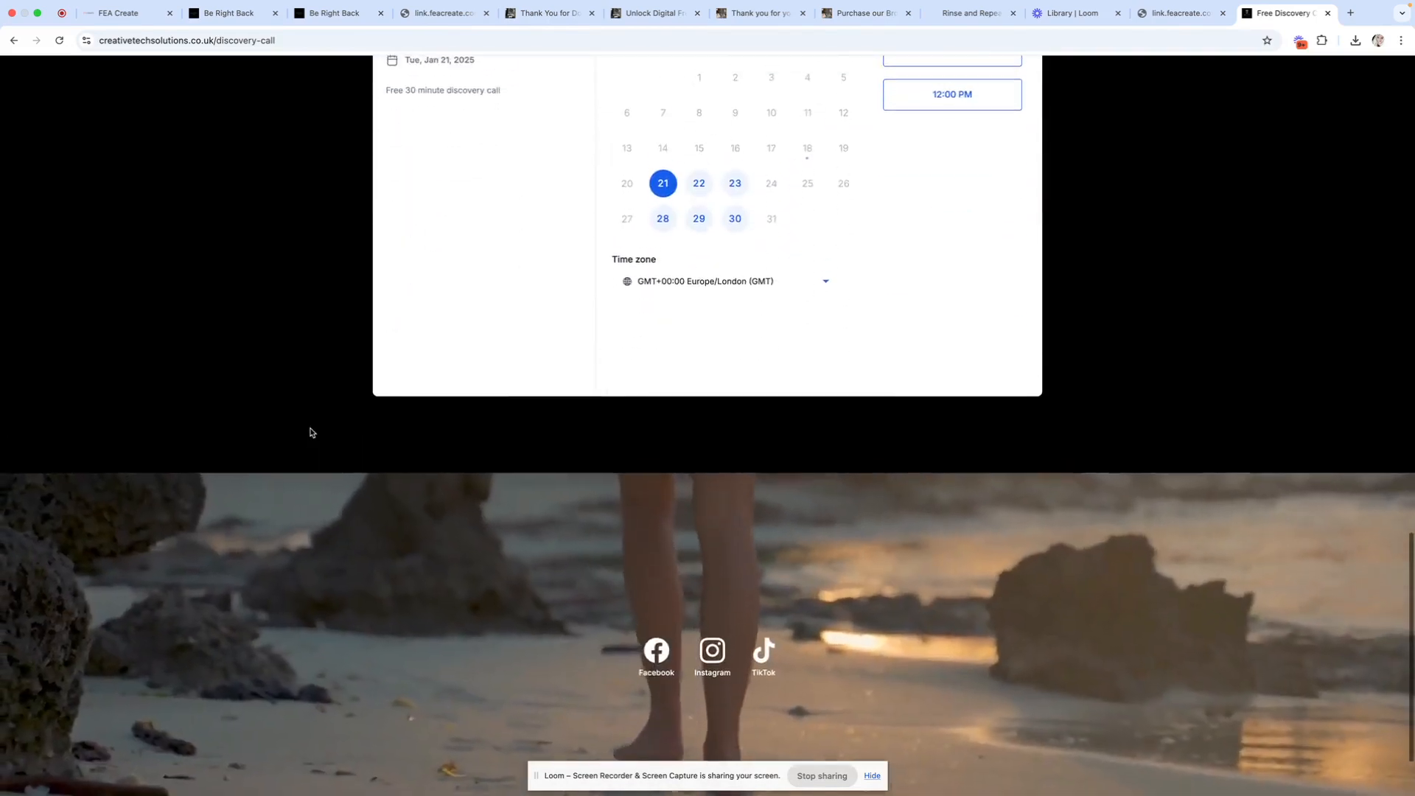
scroll(311, 432, "up", 15)
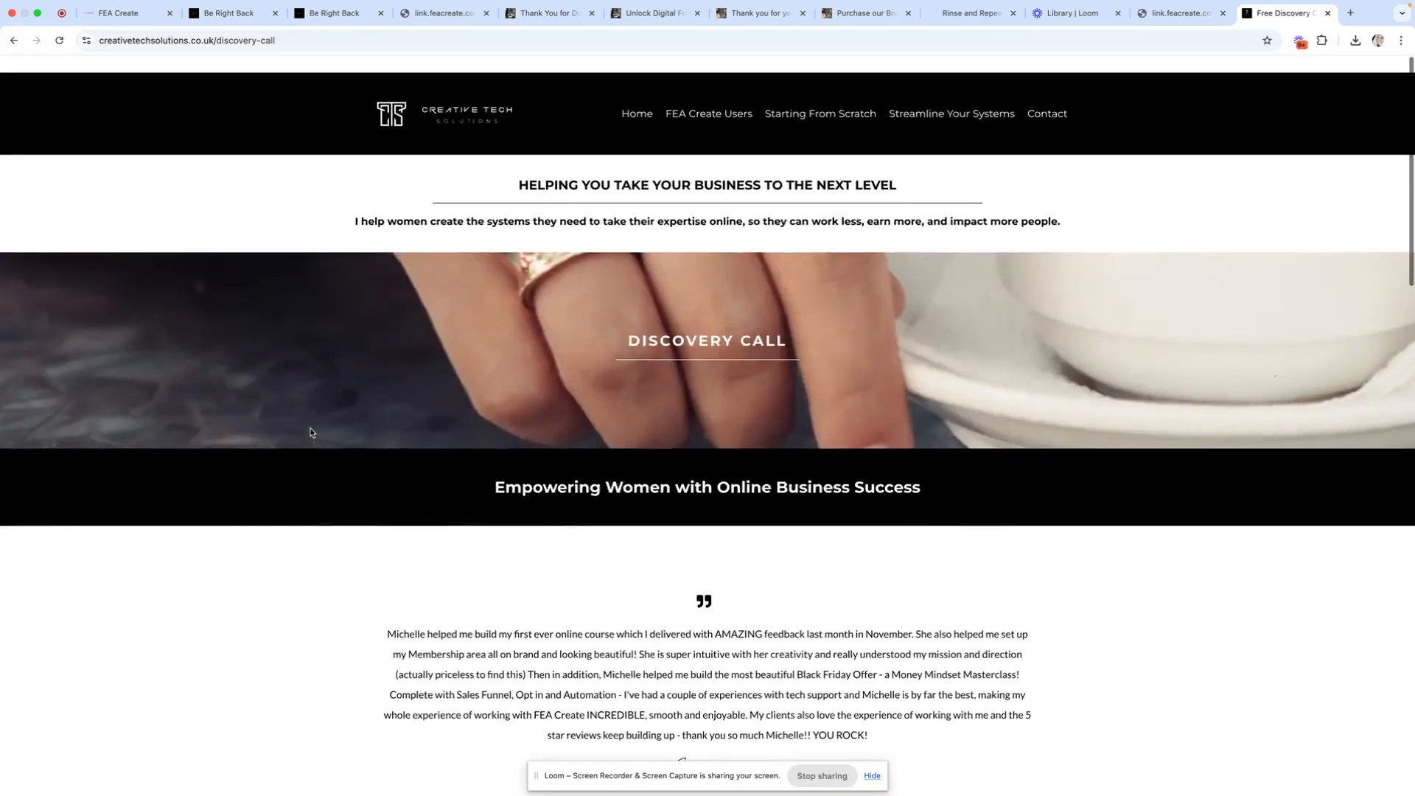
left_click(119, 13)
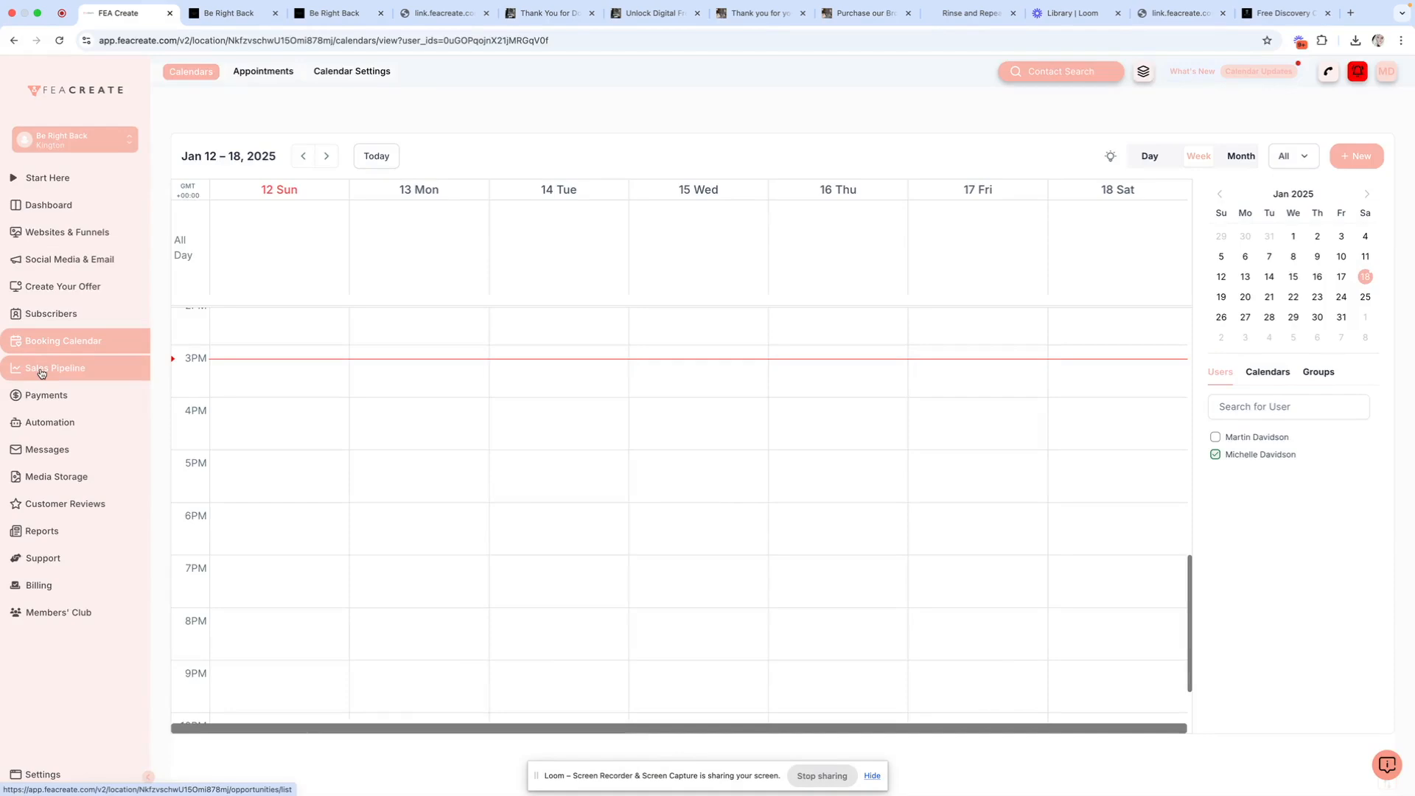
Step: Go to the Payments area and review its invoice and estimate options and the other payment sections
left_click(47, 398)
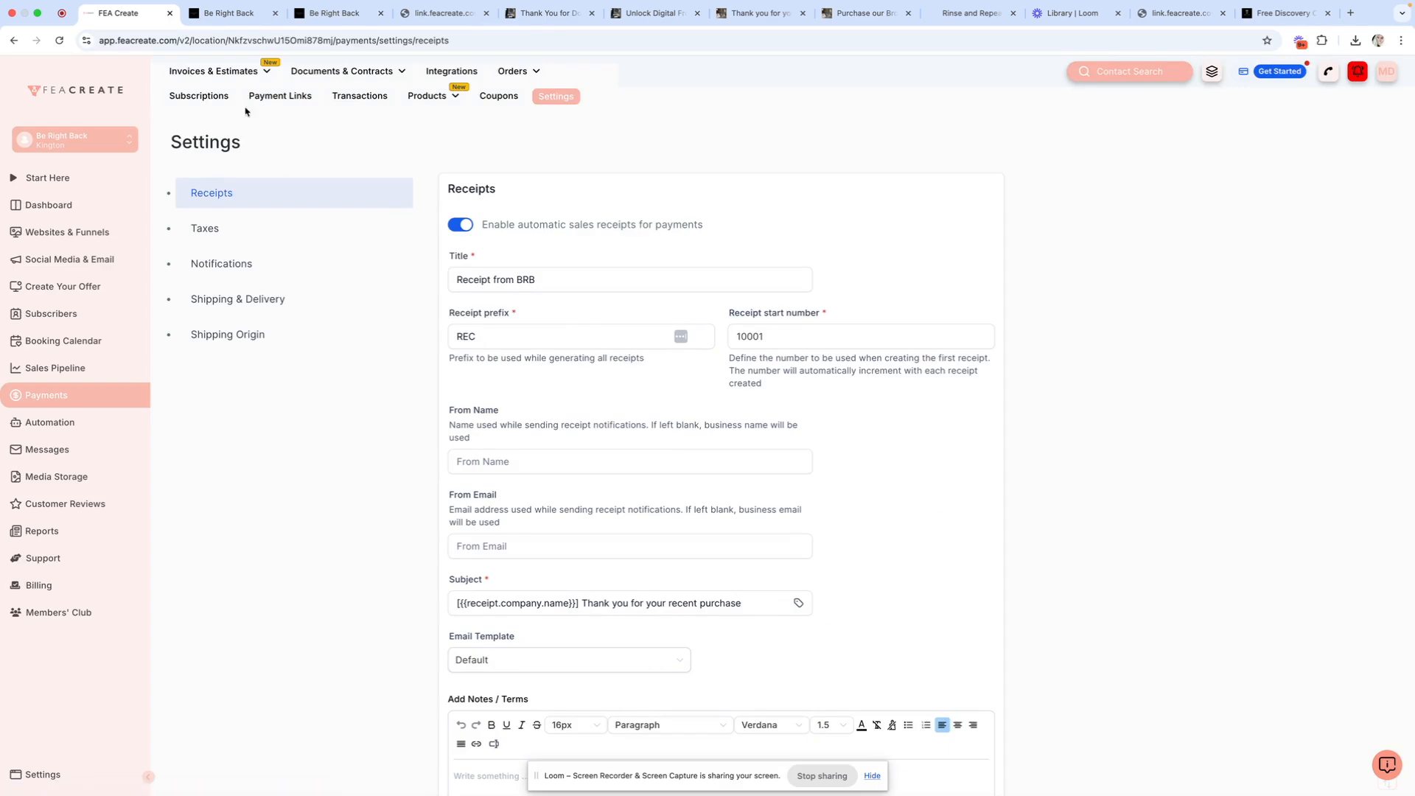
mouse_move(222, 74)
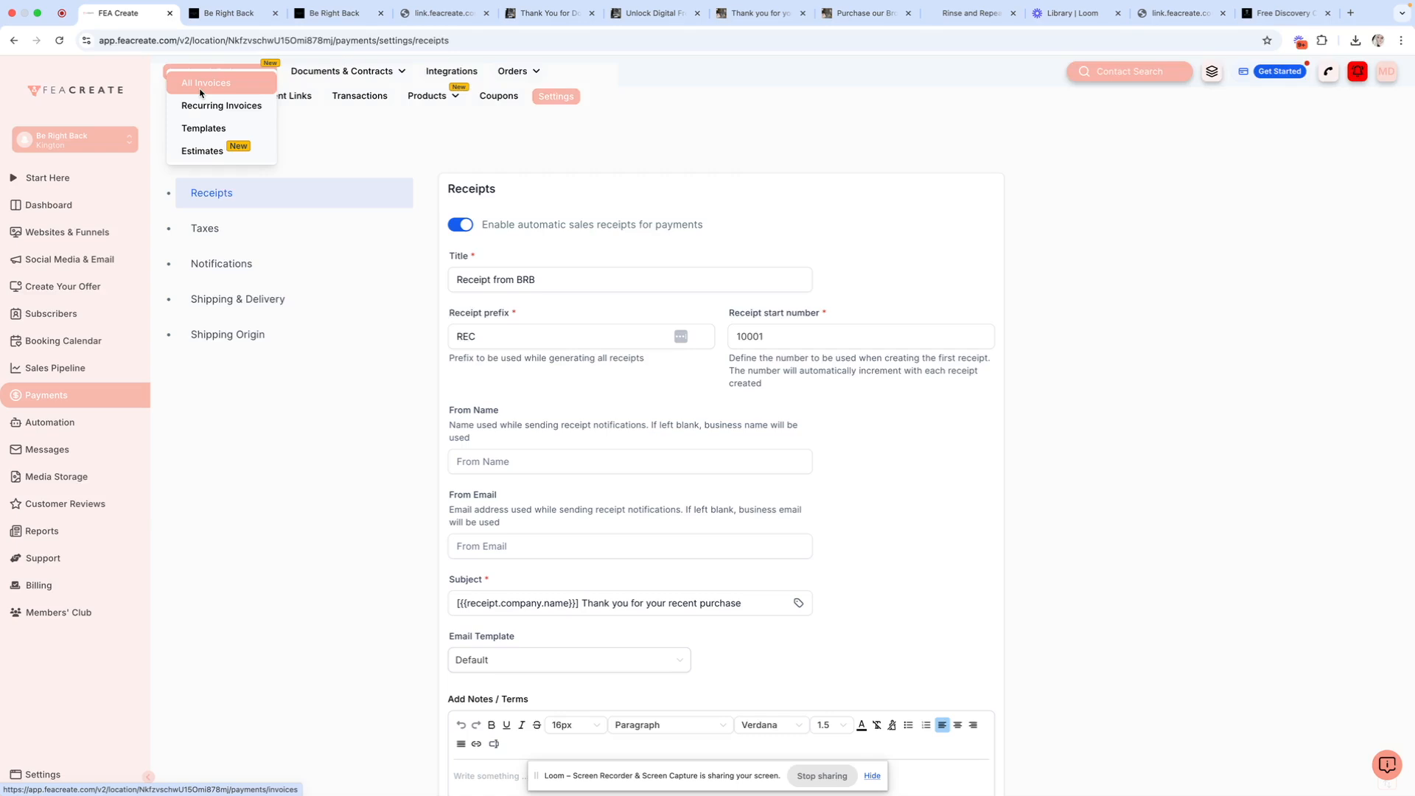
mouse_move(345, 72)
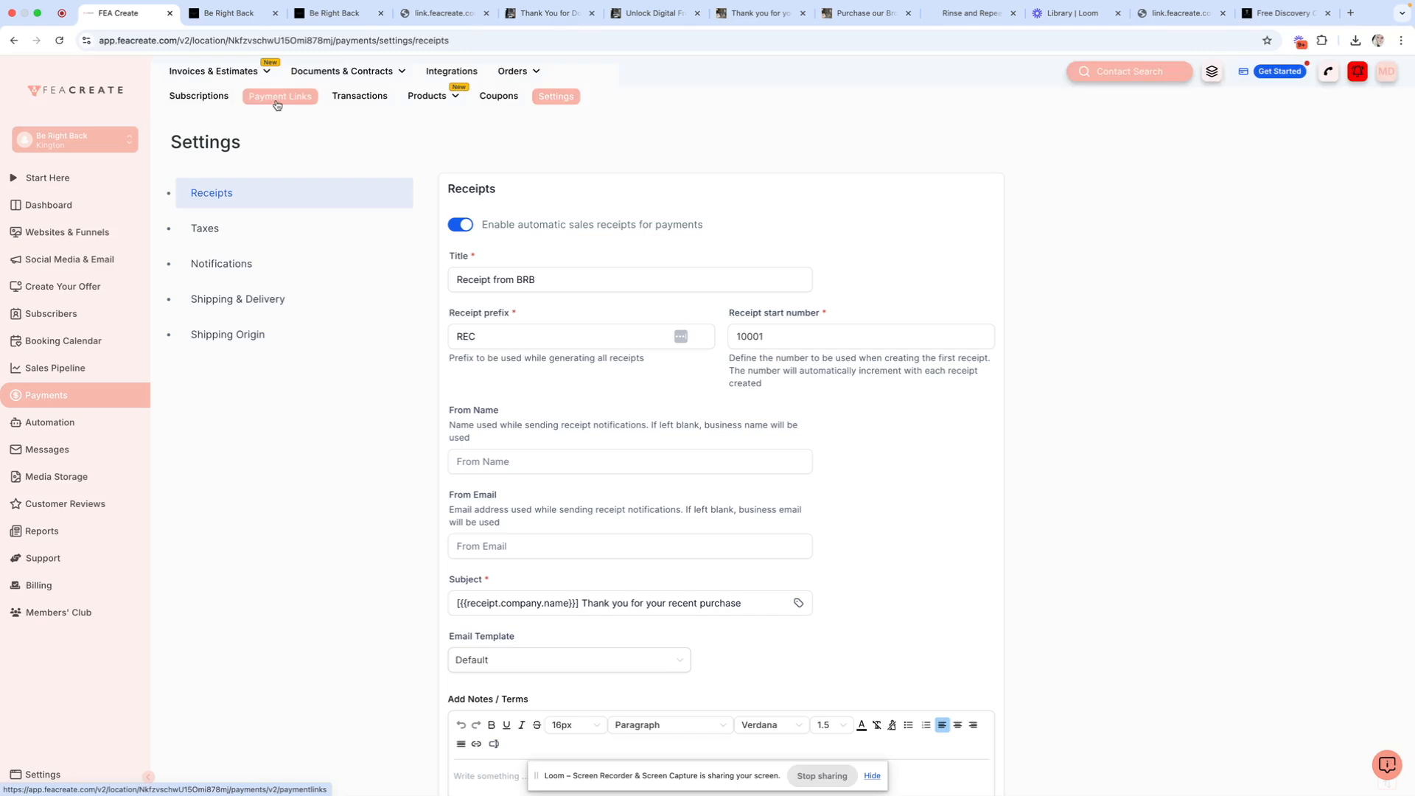
mouse_move(413, 102)
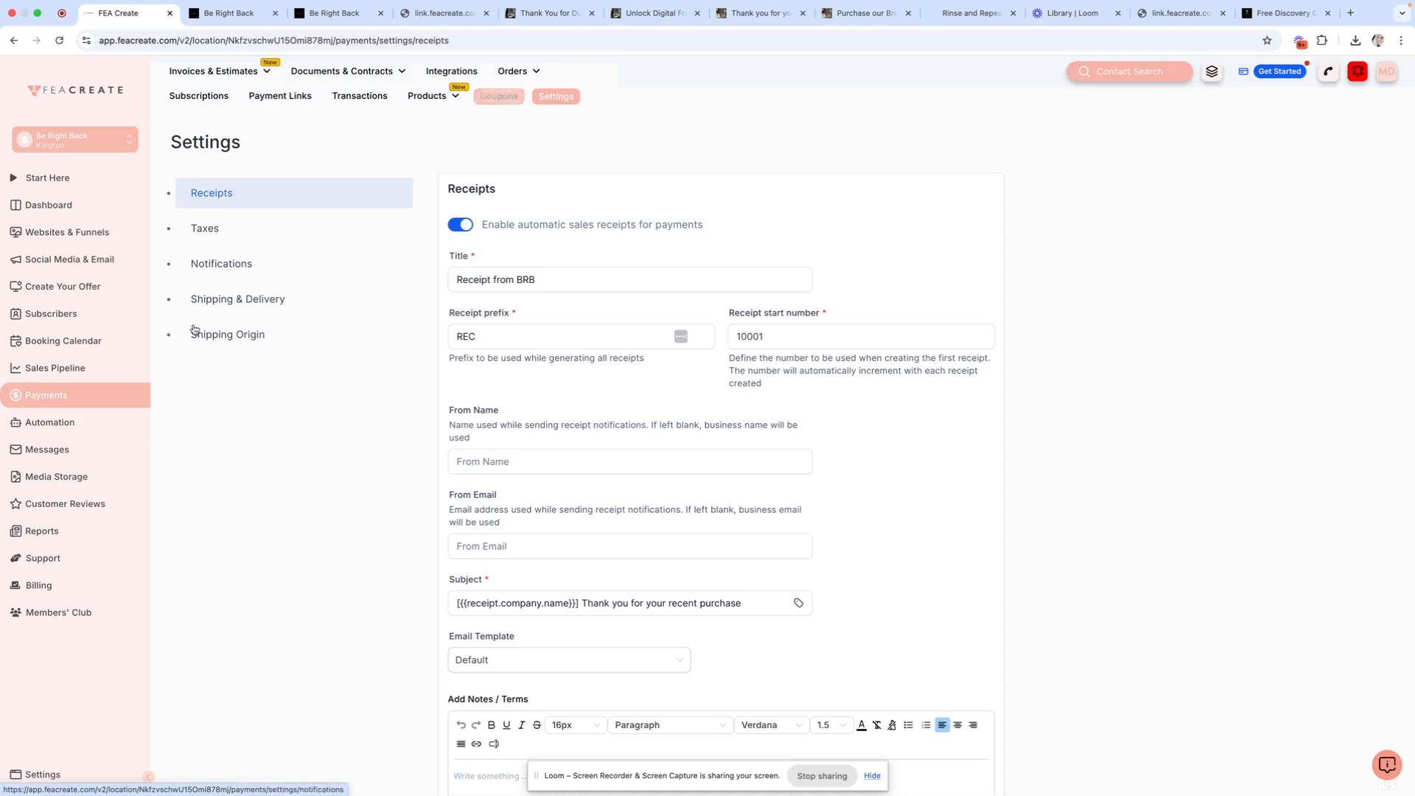
Step: Open the CTS Freebie: Digital Freedom workflow from the CTS - Freebies automation folder and inspect its form submission trigger
left_click(67, 430)
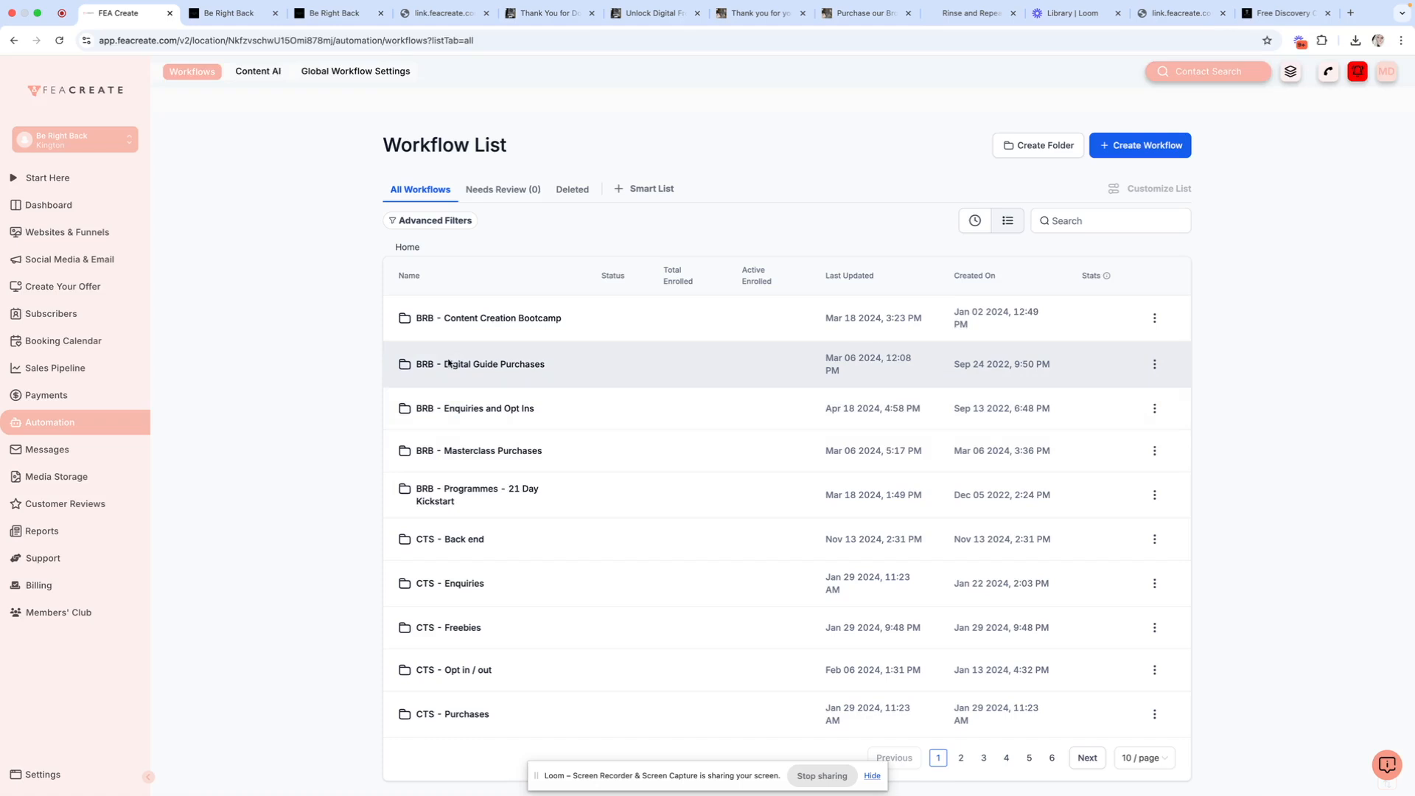
left_click(447, 629)
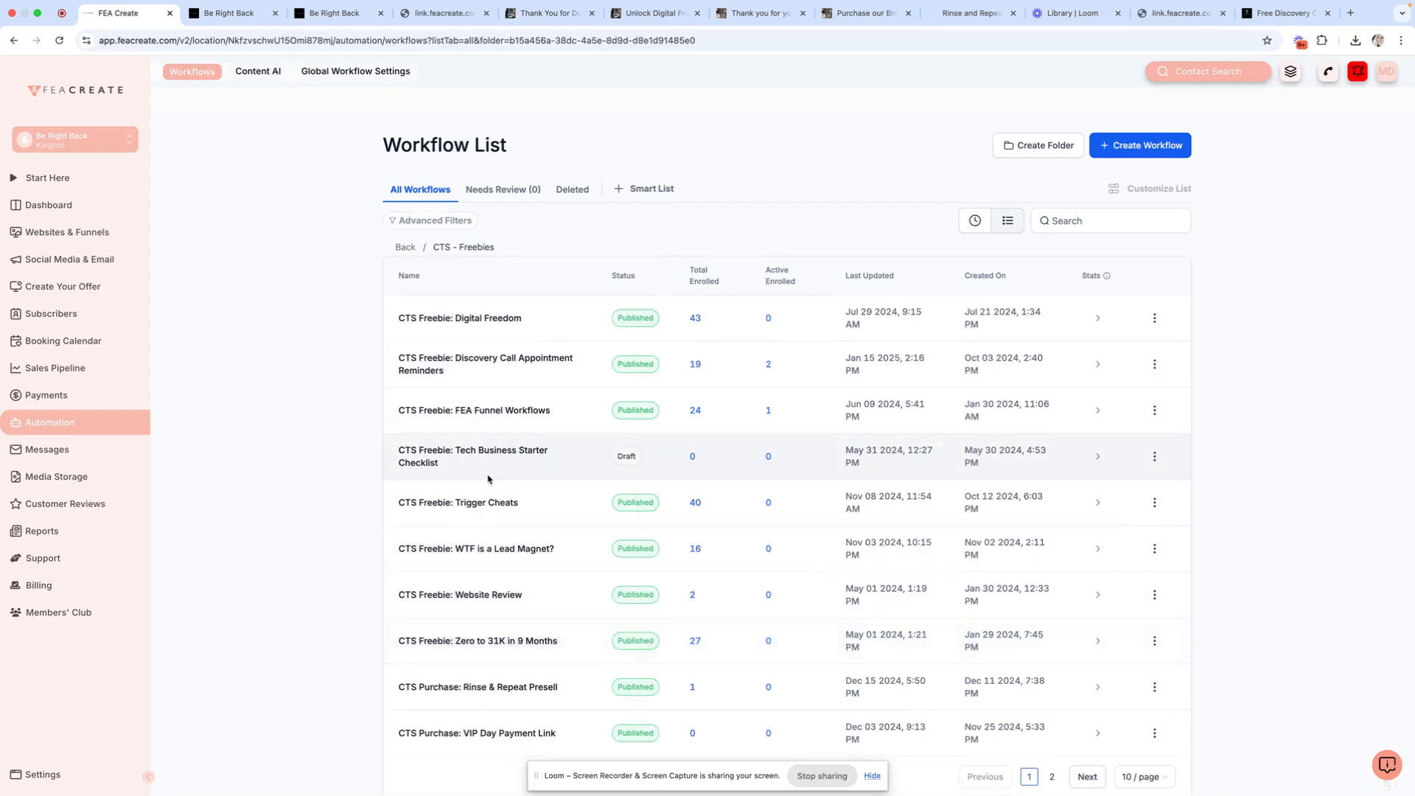
left_click(467, 320)
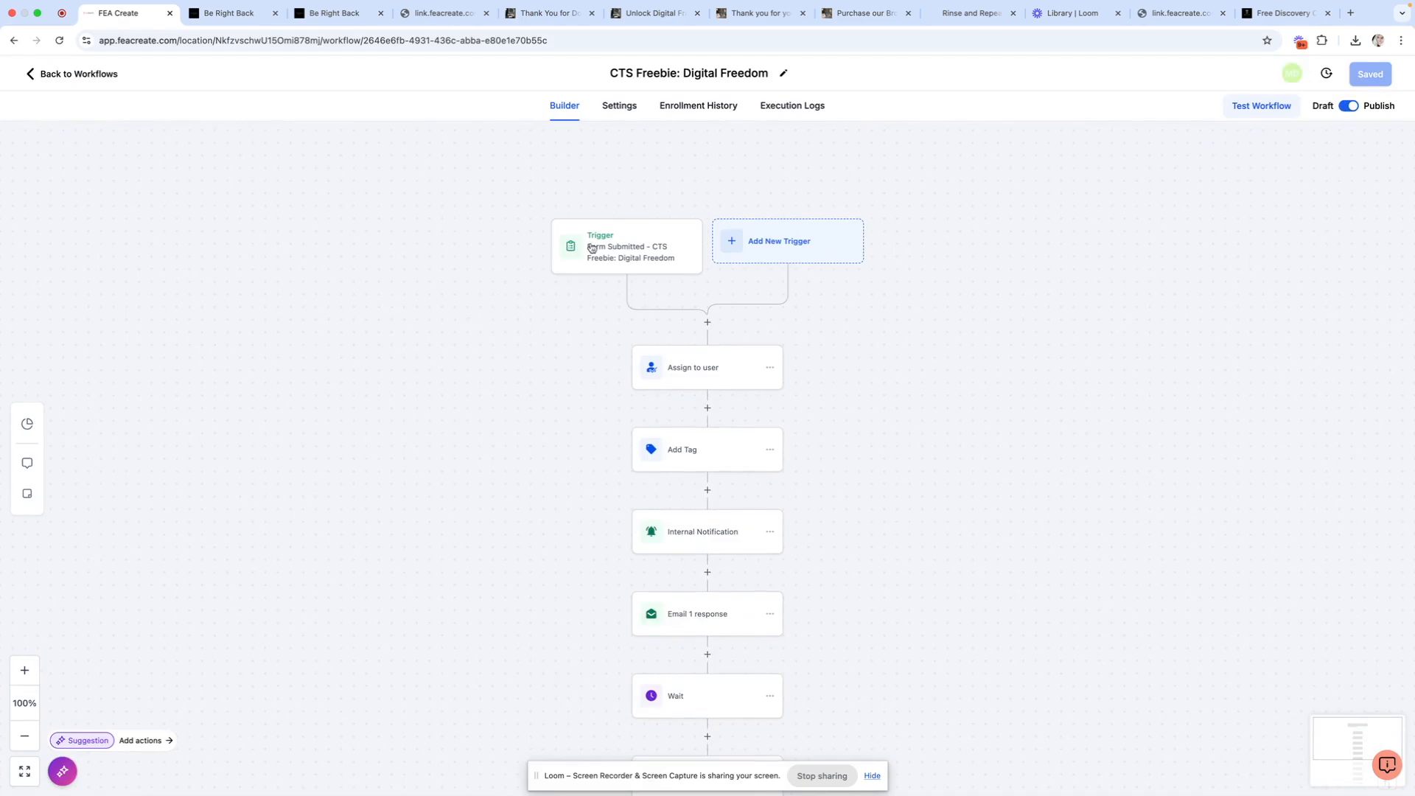
left_click(633, 260)
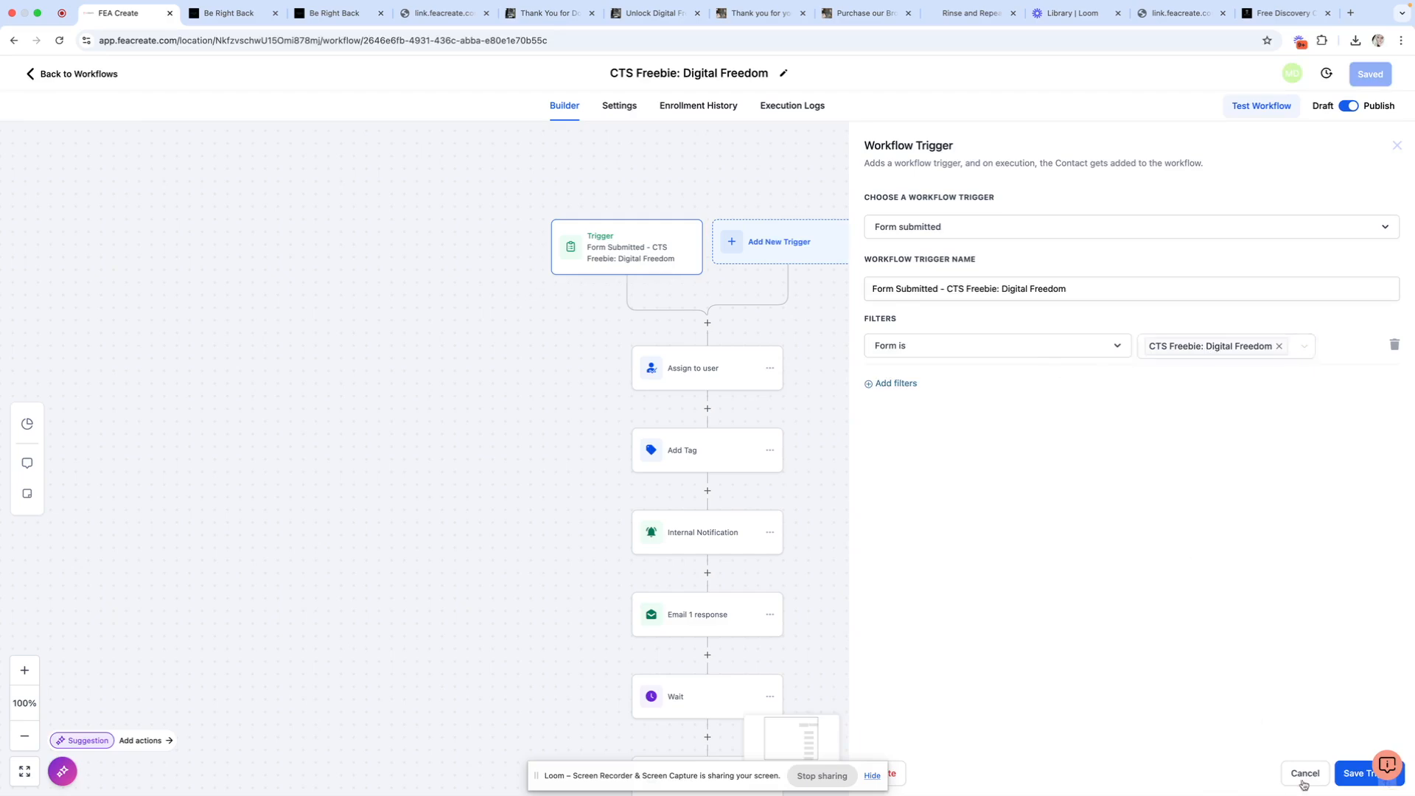
left_click(1302, 775)
Step: Examine the Digital Freedom workflow's sequence of actions, from user assignment and tagging through the emails and waits
scroll(881, 524, "down", 1)
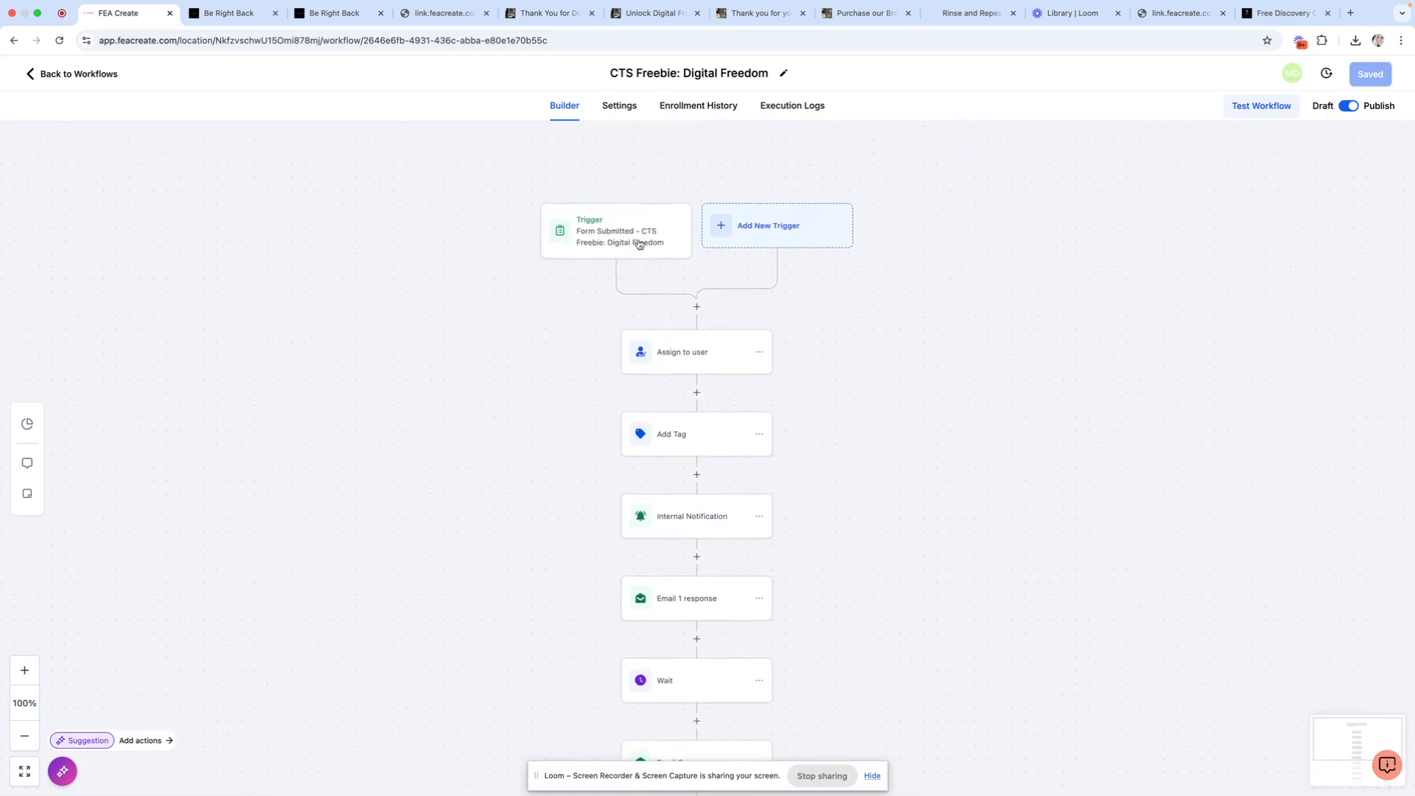
scroll(673, 543, "down", 5)
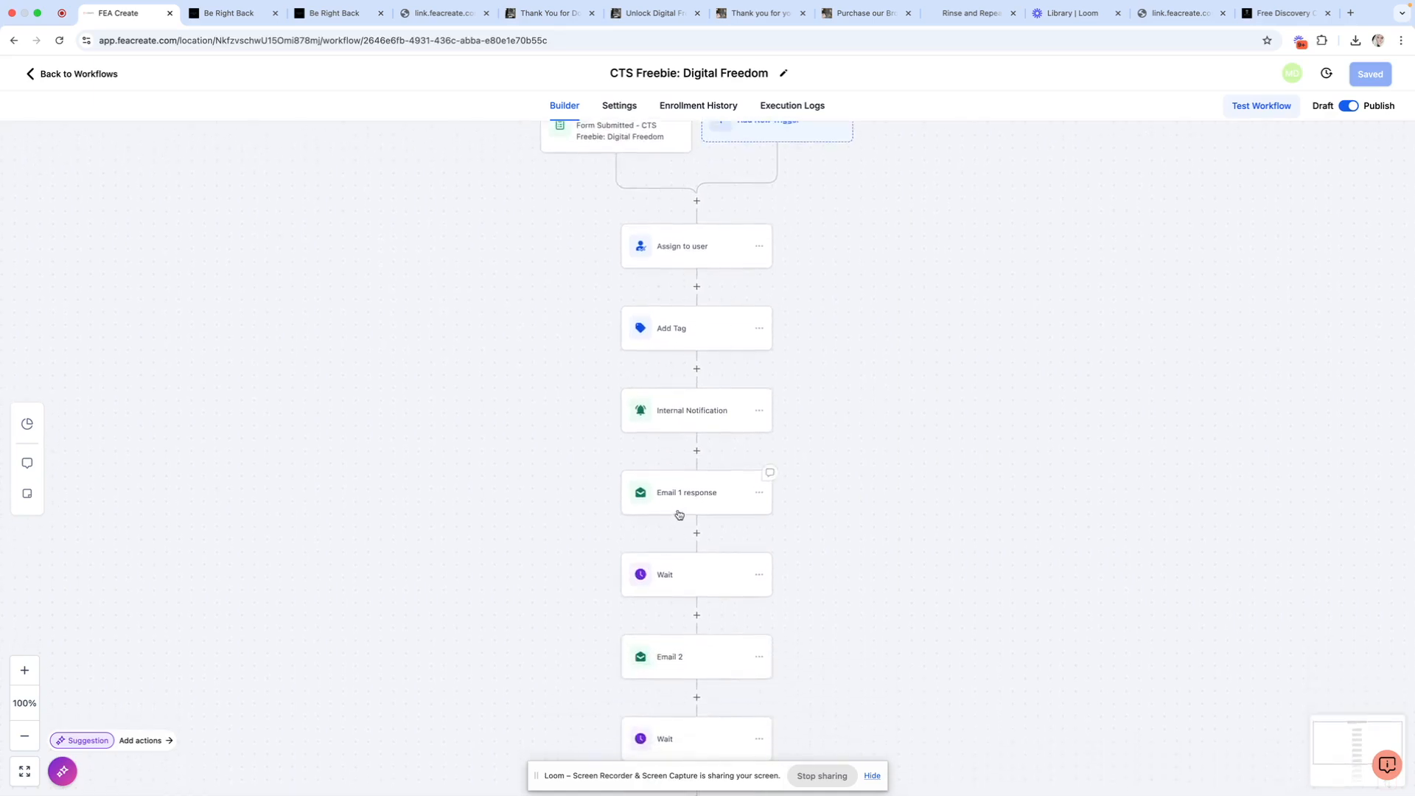
scroll(680, 509, "down", 3)
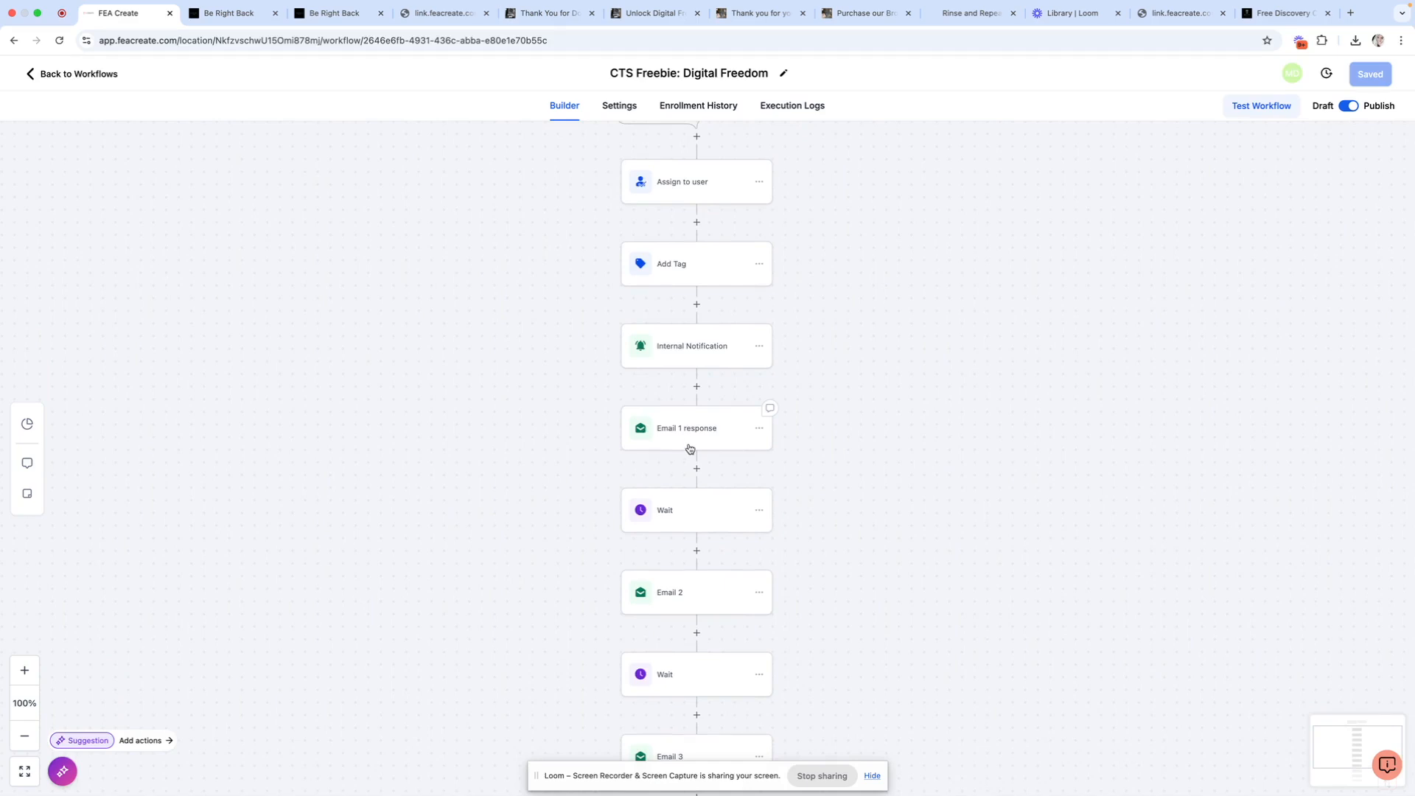
scroll(680, 437, "down", 1)
scroll(680, 438, "down", 1)
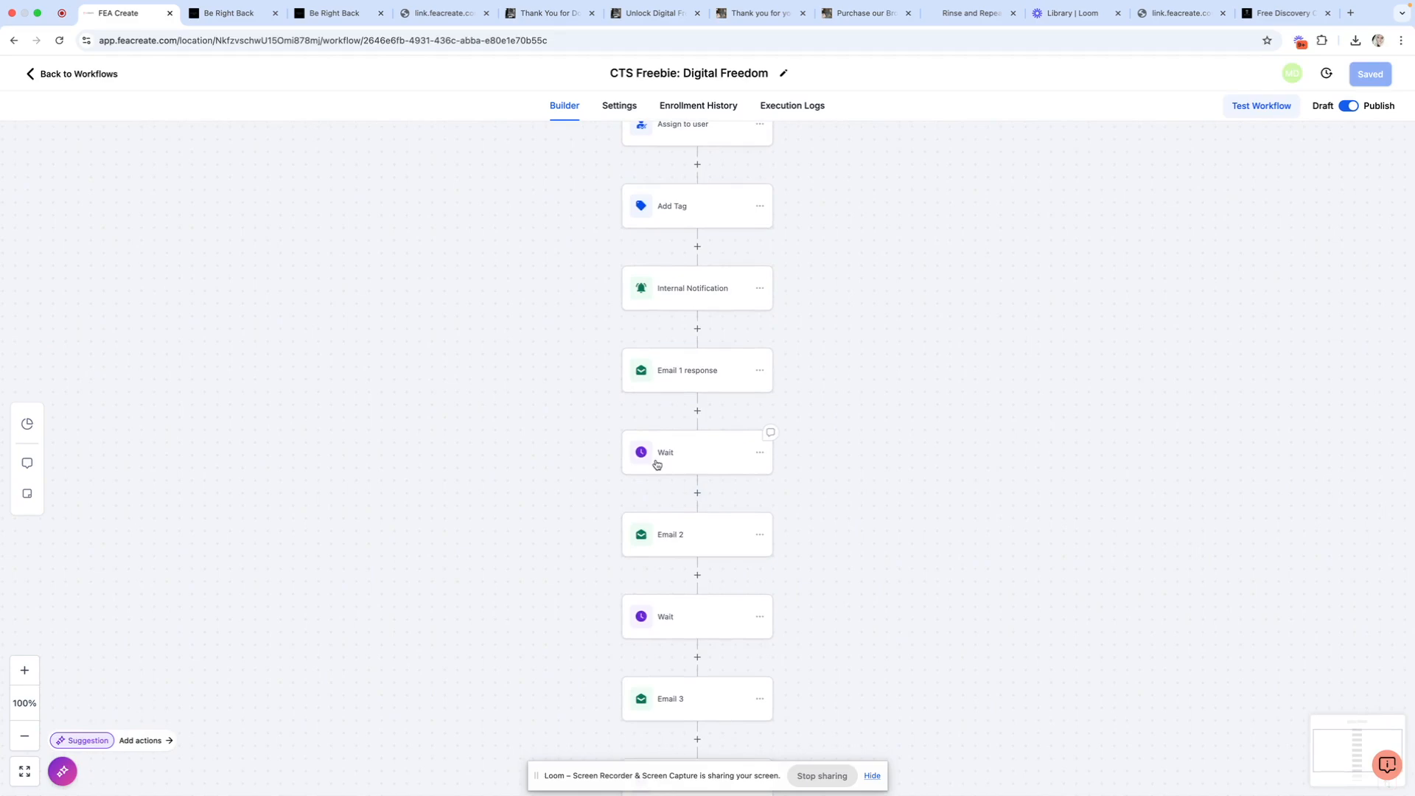
scroll(670, 546, "down", 2)
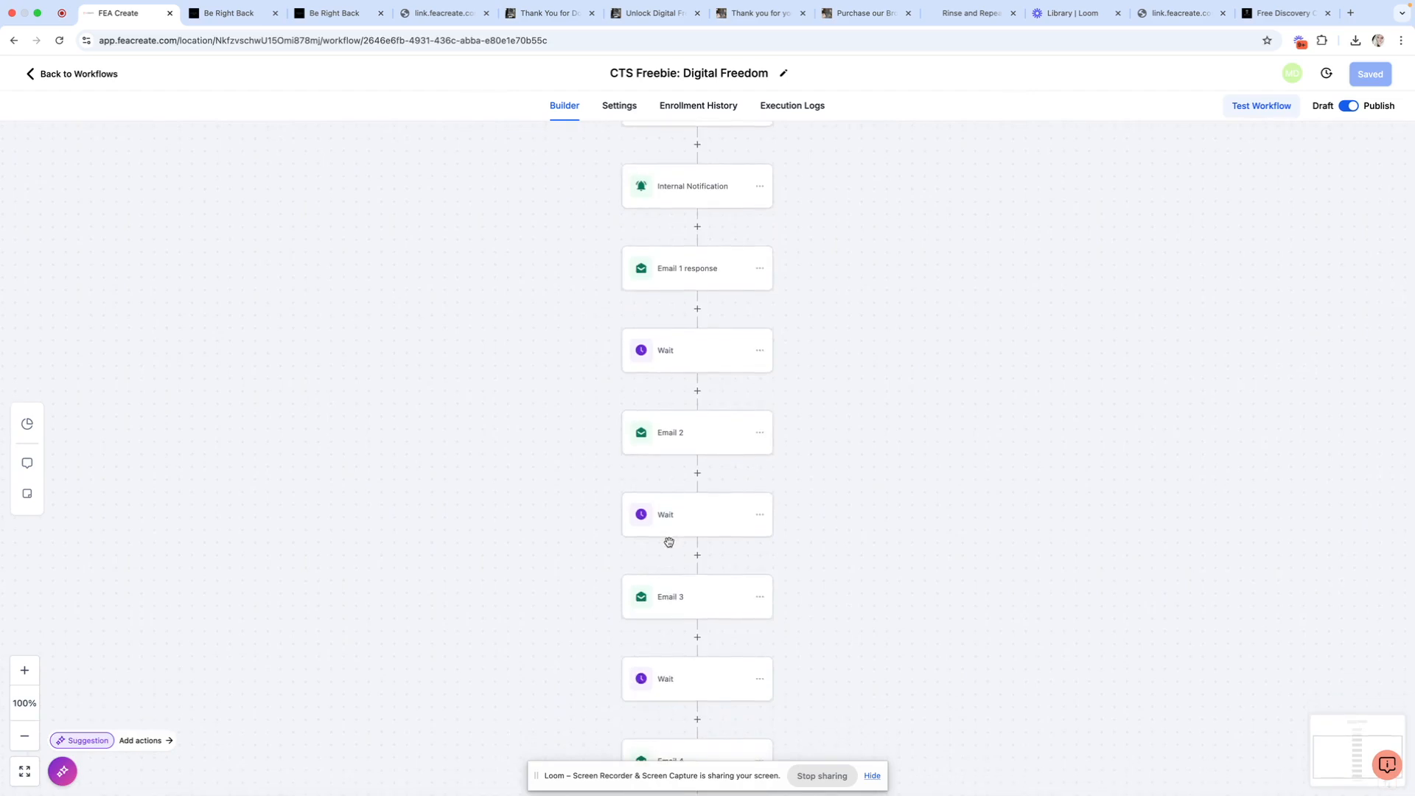
scroll(689, 622, "down", 1)
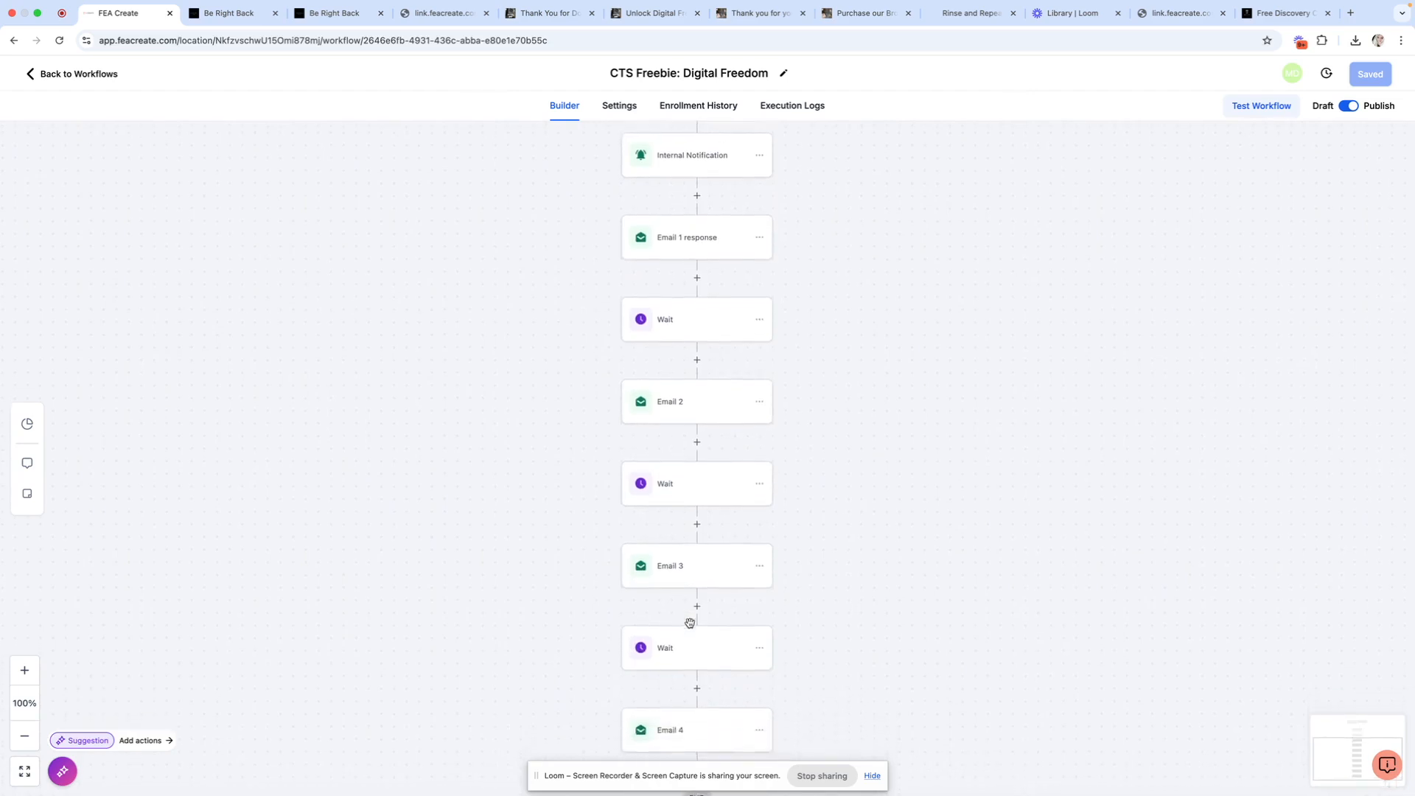
scroll(689, 623, "down", 1)
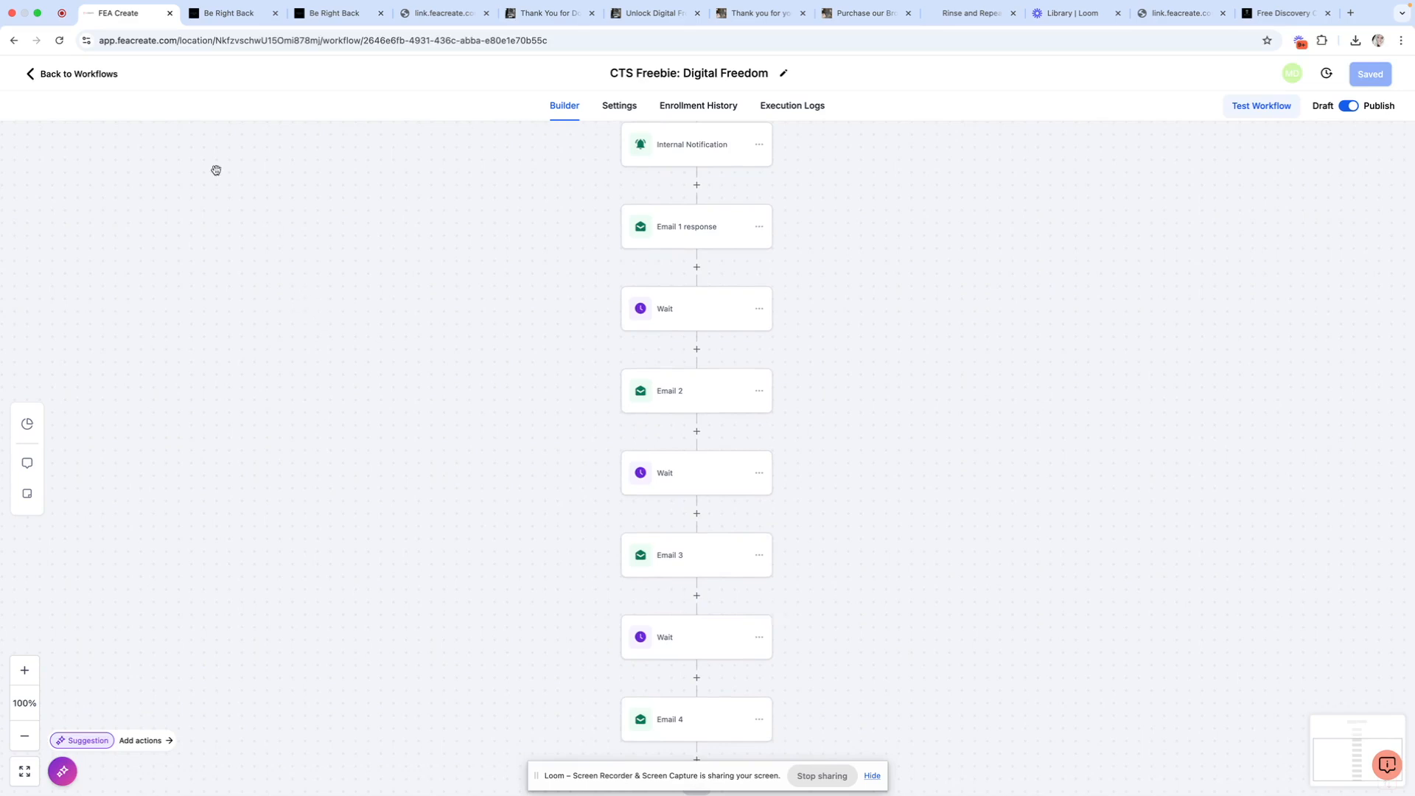
Step: Return to the top level of the workflow list and search the workflows for "dm"
left_click(90, 76)
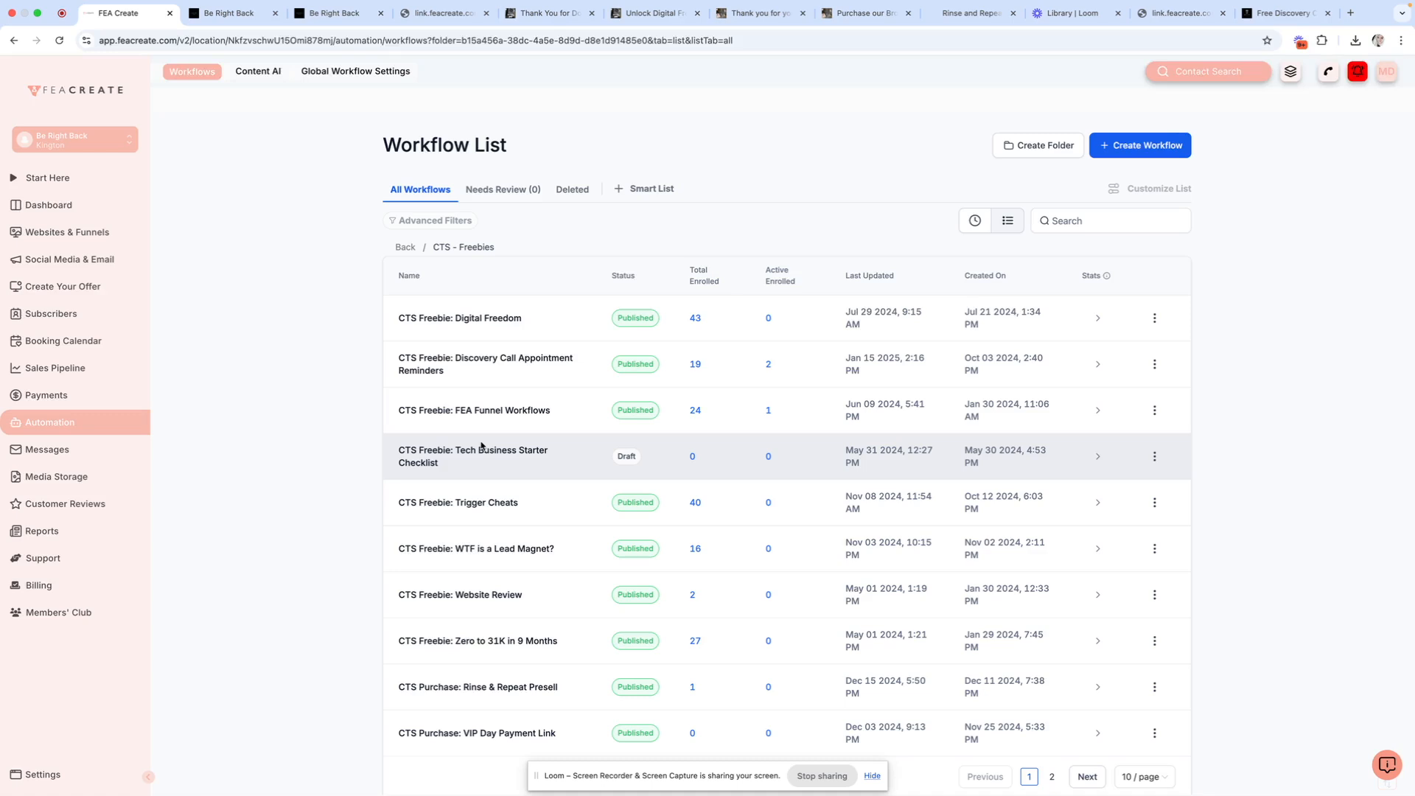
left_click(404, 247)
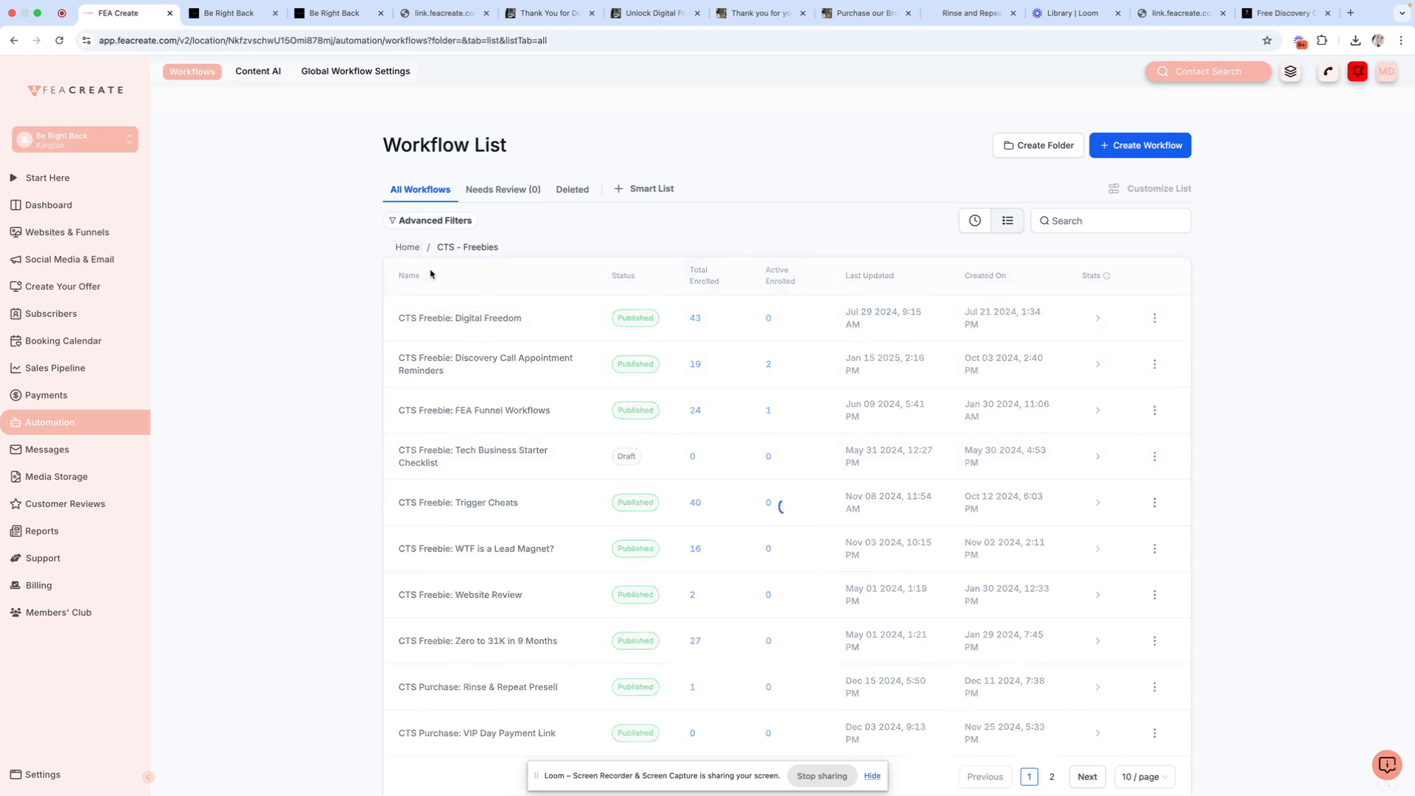
scroll(480, 404, "down", 1)
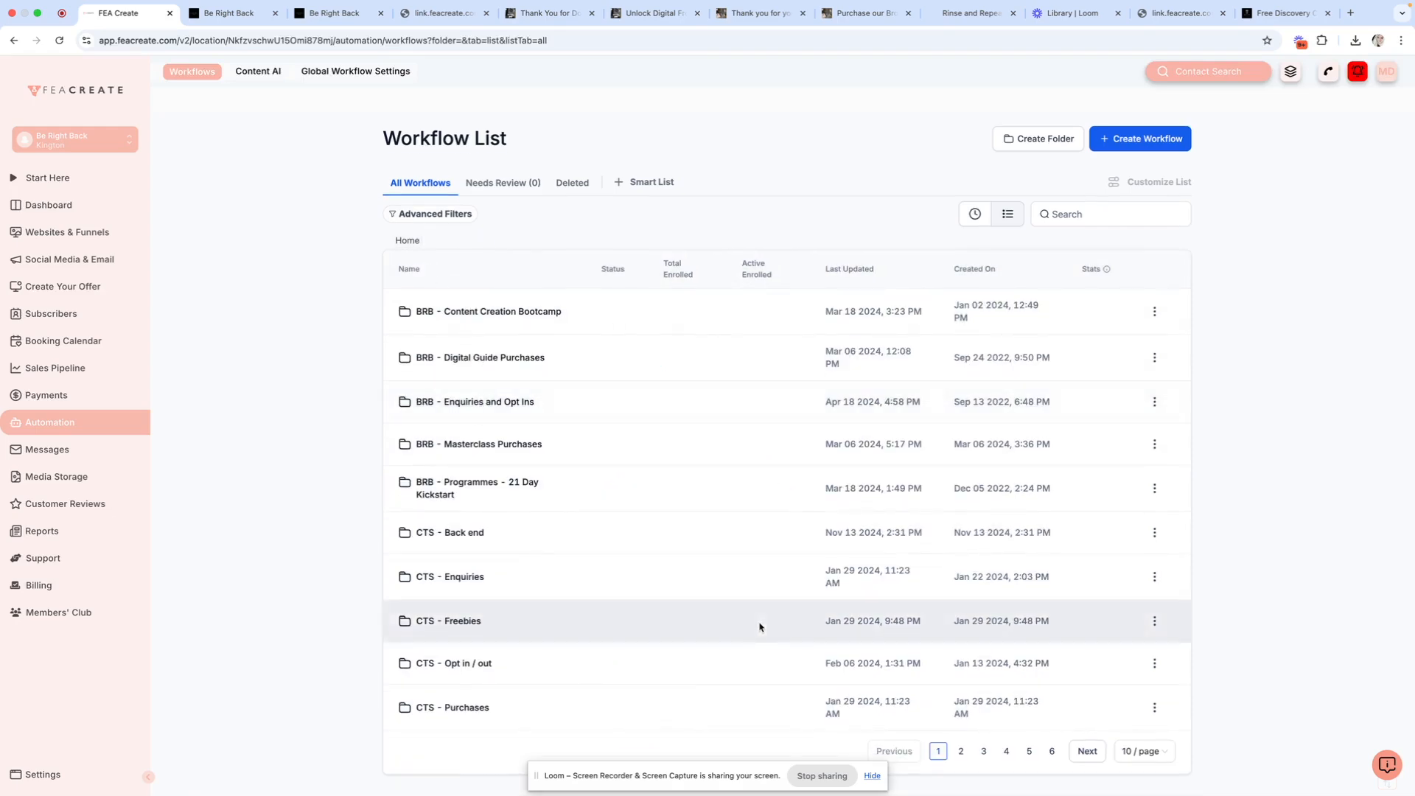
left_click(1063, 222)
type("dm")
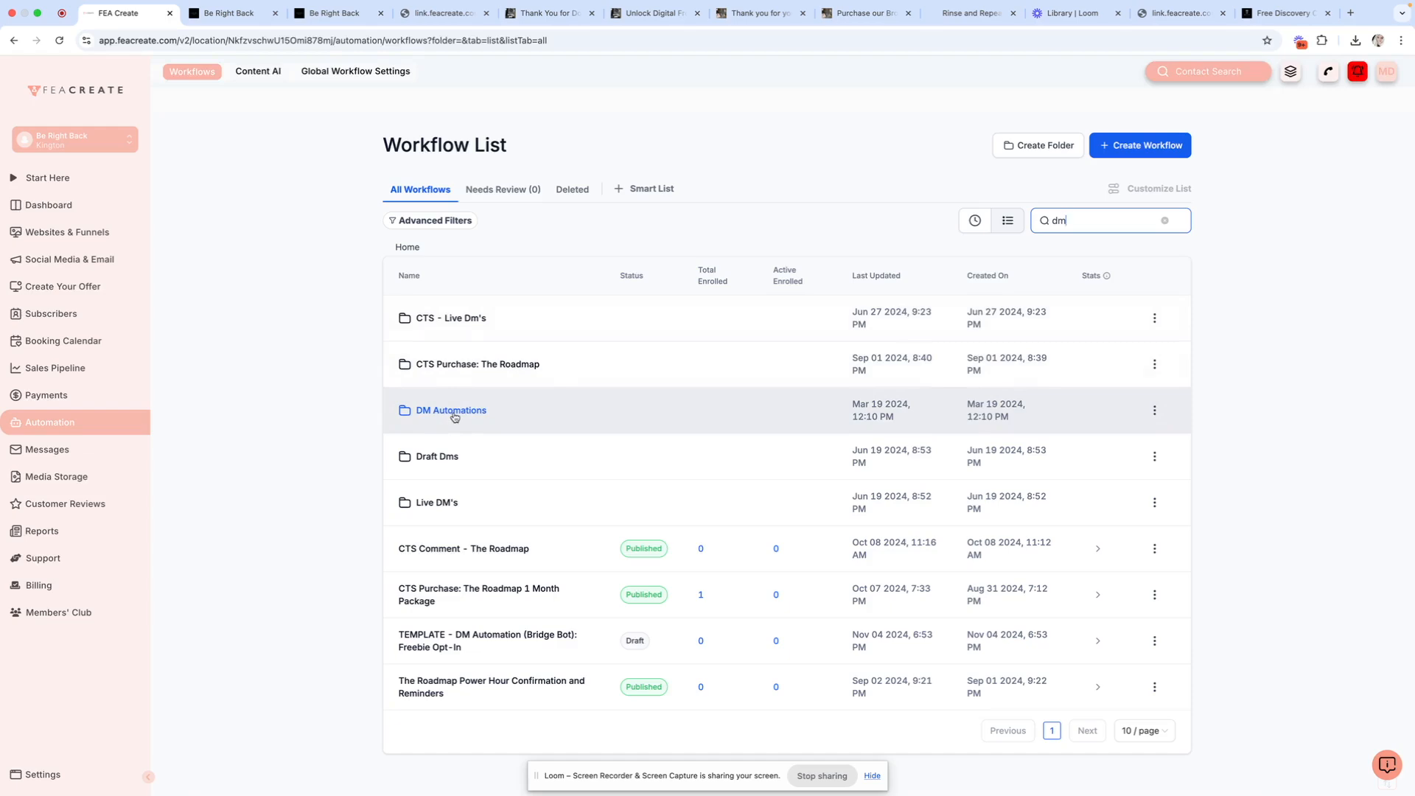
Step: Go to Media Storage and browse its folders and uploaded files
left_click(59, 480)
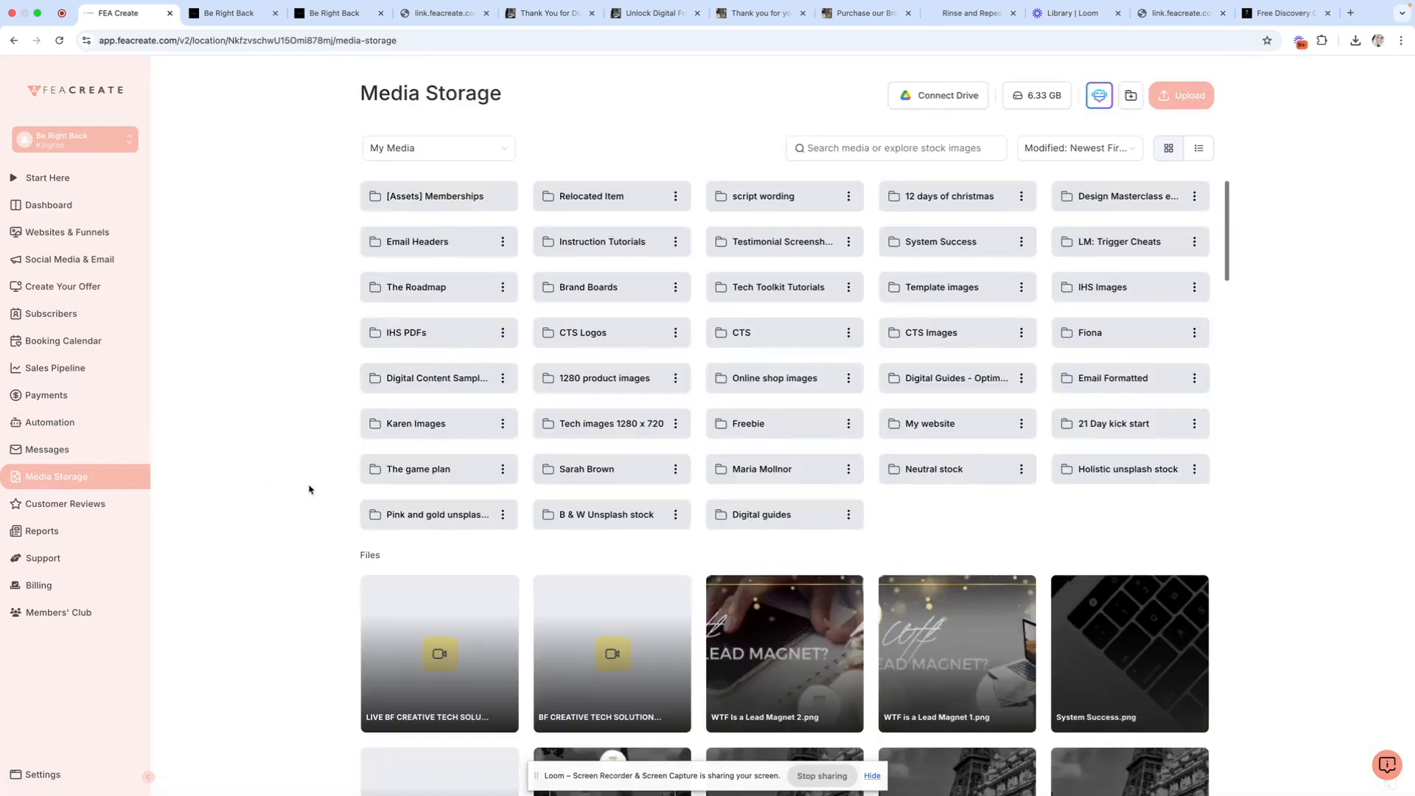
scroll(471, 559, "down", 5)
scroll(475, 561, "down", 1)
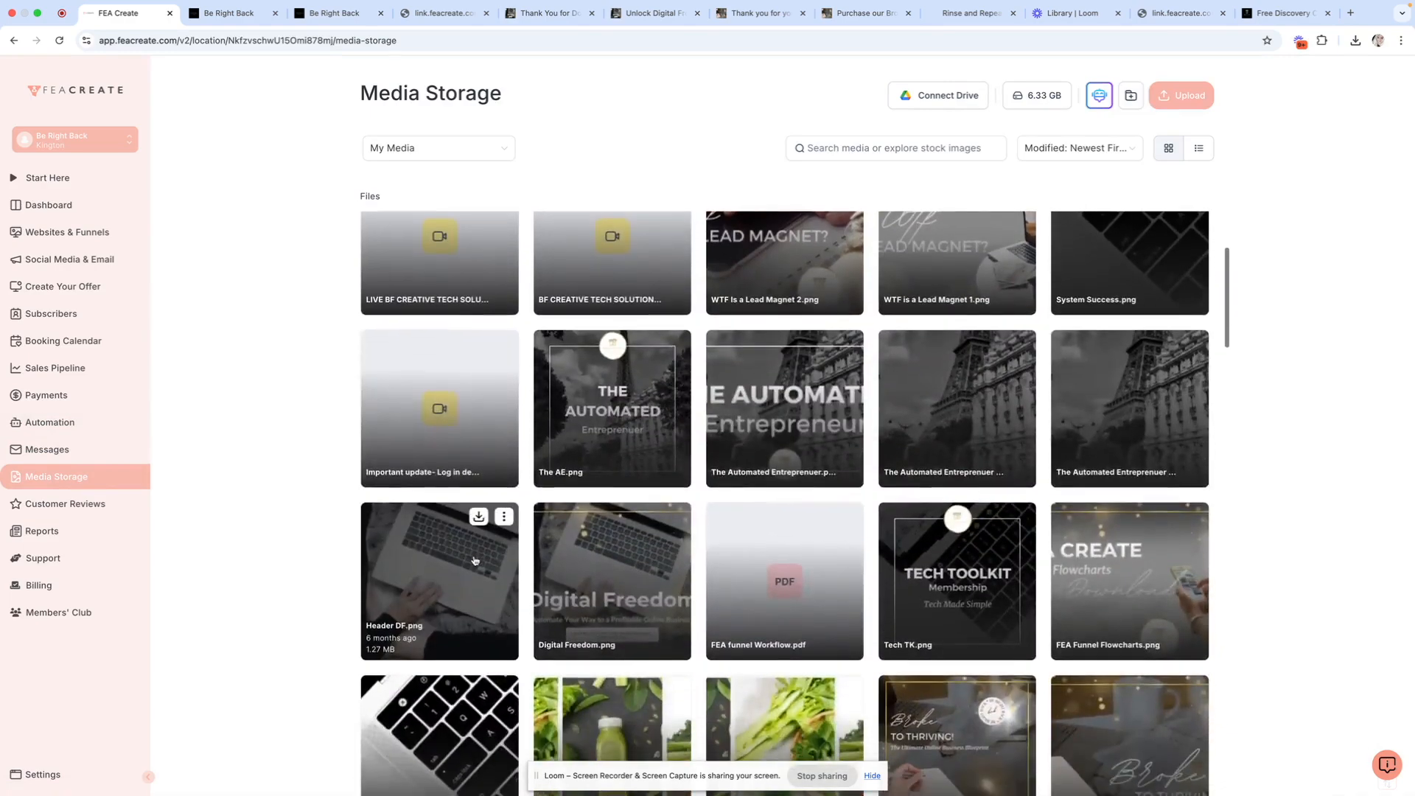
scroll(475, 560, "up", 5)
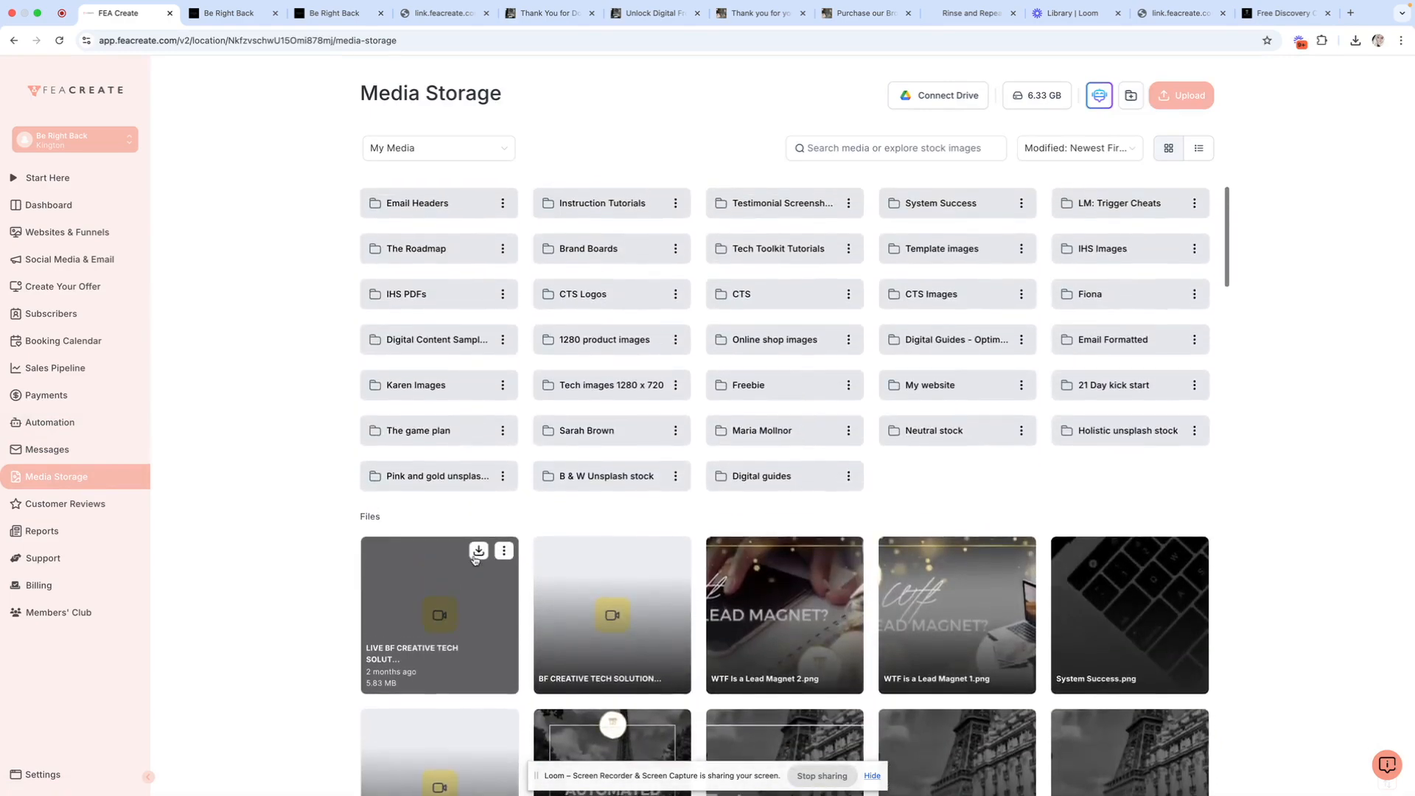